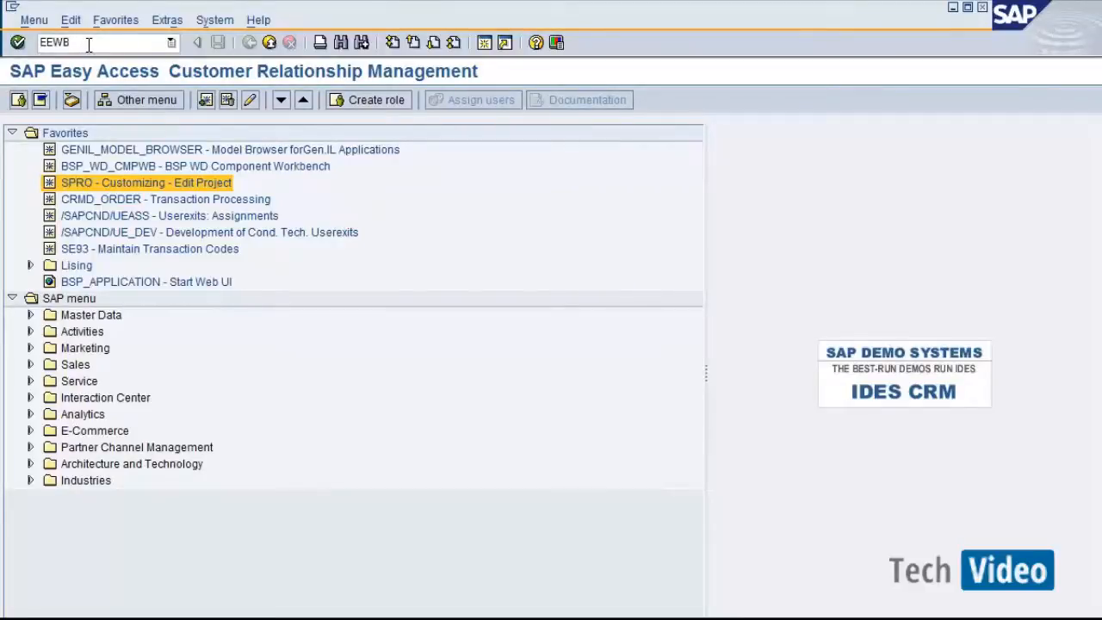
Open the Easy Enhancement Workbench and start a new project named Ztest with description TEsting EEWB.
{"action": "key", "text": "Return"}
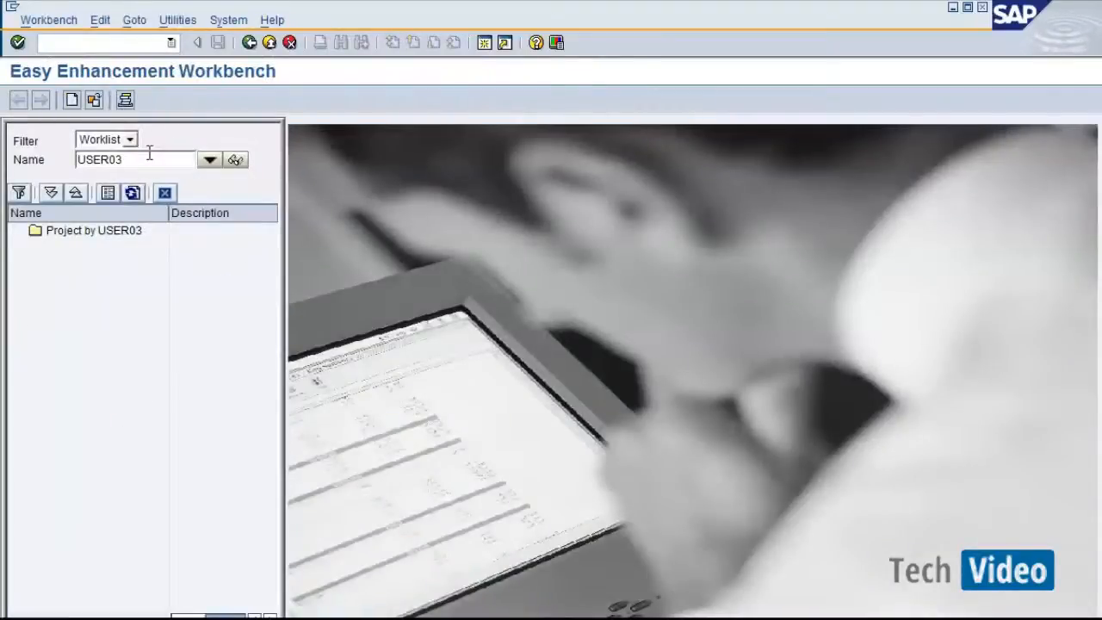
{"action": "left_click", "coordinate": [79, 232]}
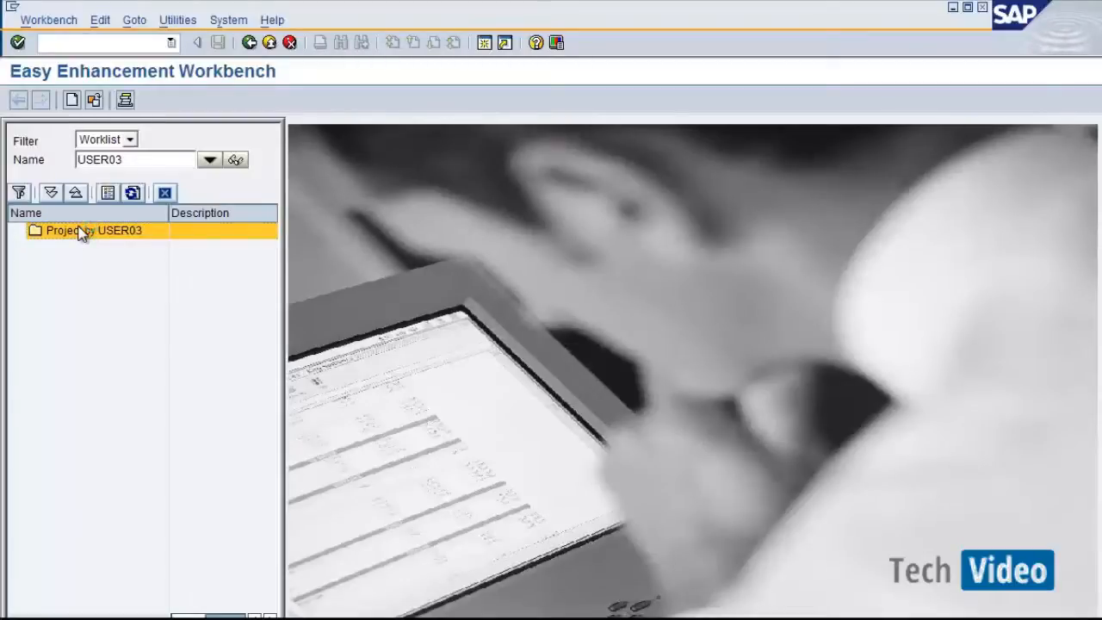
{"action": "right_click", "coordinate": [81, 232]}
{"action": "left_click", "coordinate": [98, 237]}
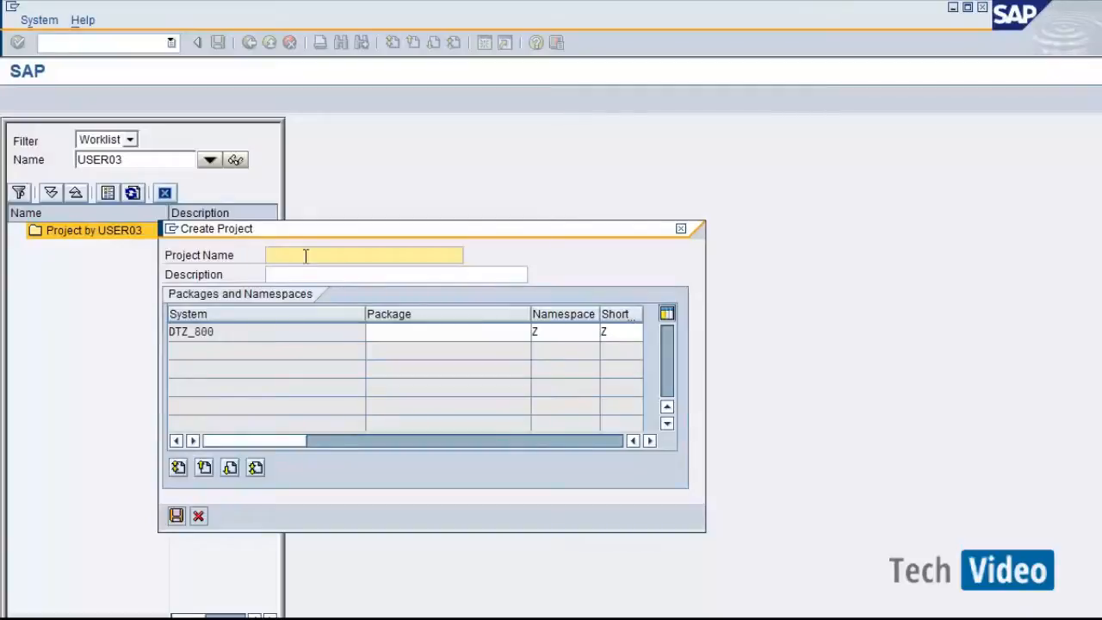
{"action": "type", "text": "Ztest"}
{"action": "left_click", "coordinate": [304, 275]}
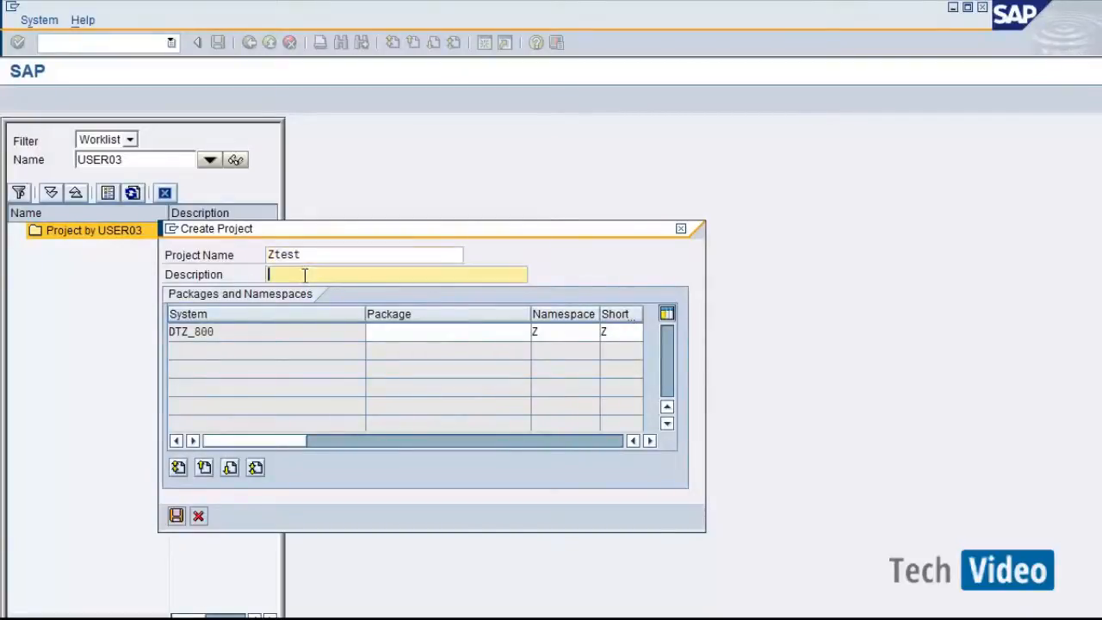
{"action": "type", "text": "TEsting EEWB"}
Assign package ZUSER03 to the project via a z*u package search, then save the project and transport dialog.
{"action": "left_click", "coordinate": [463, 331]}
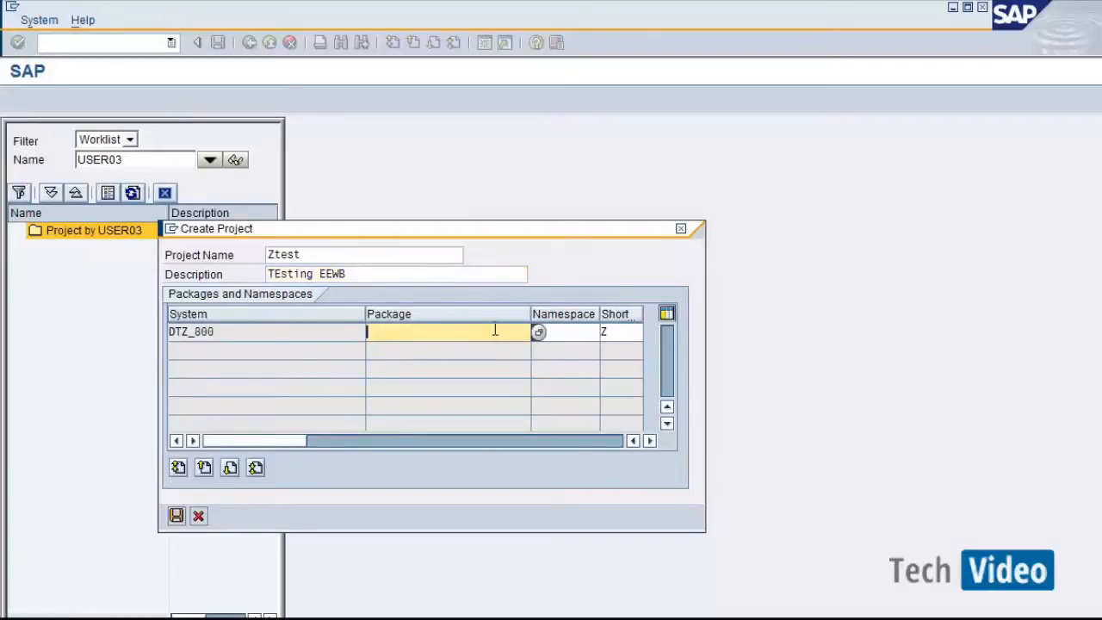
{"action": "type", "text": "z*"}
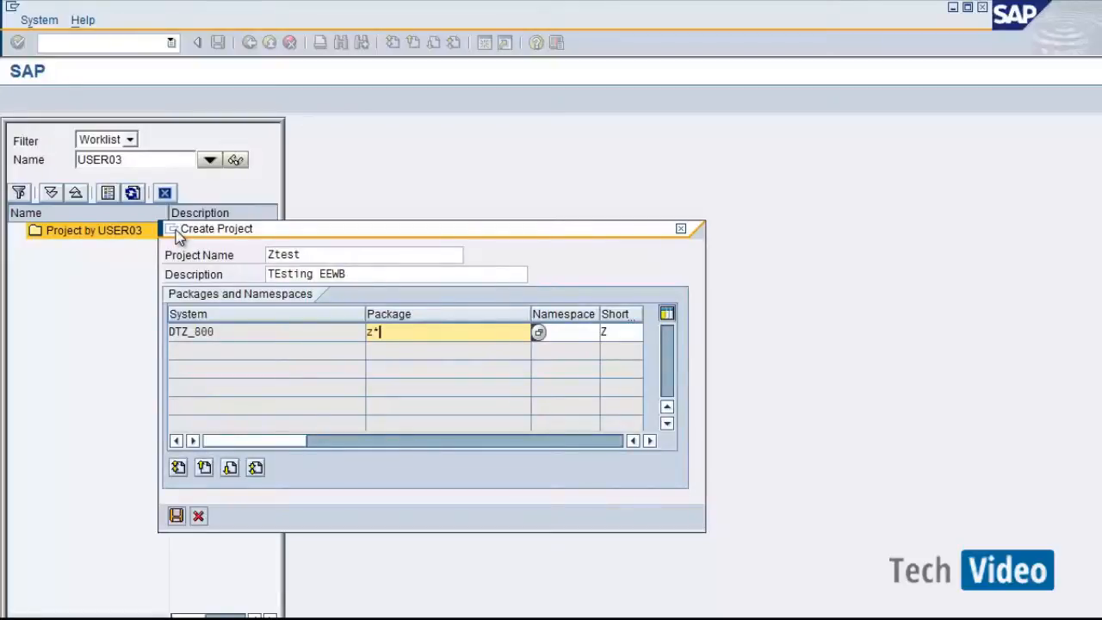
{"action": "type", "text": "u"}
{"action": "key", "text": "Return"}
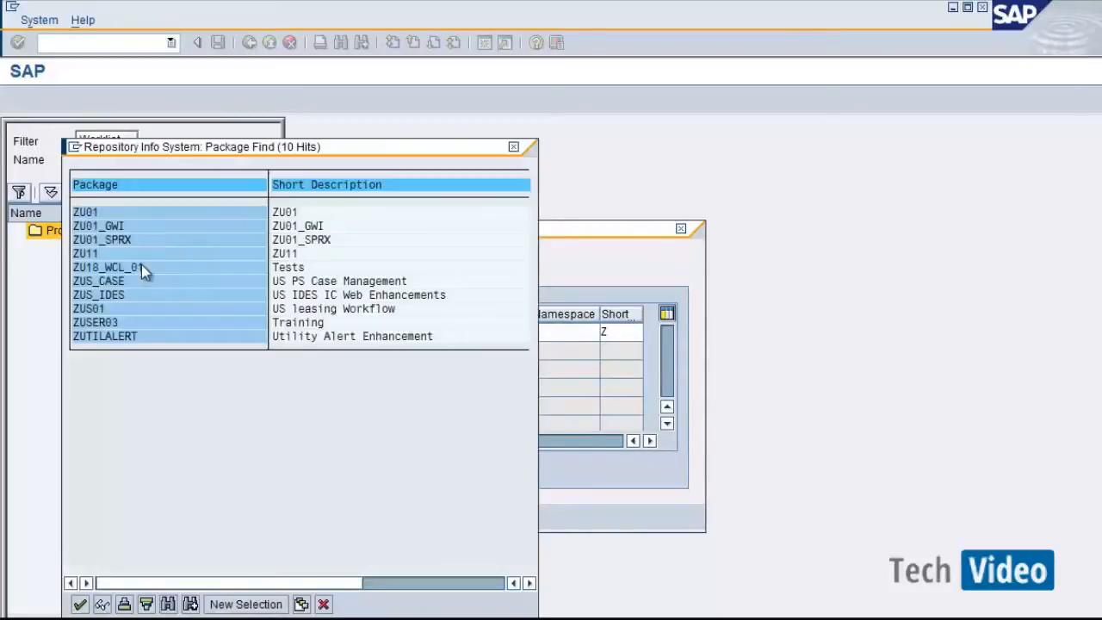
{"action": "double_click", "coordinate": [96, 323]}
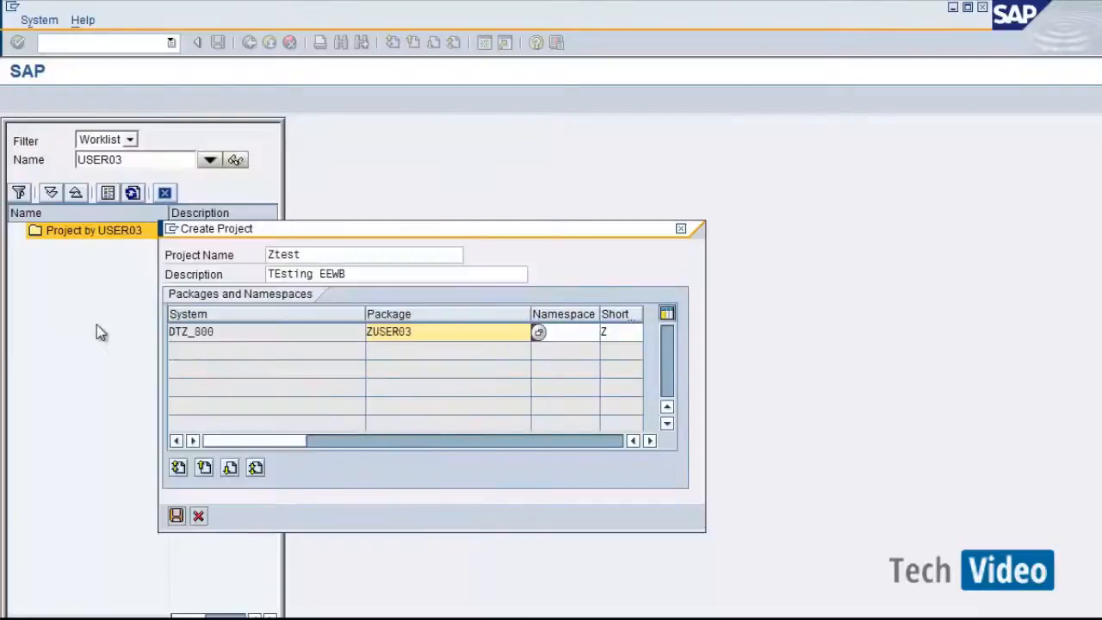
{"action": "left_click", "coordinate": [176, 514]}
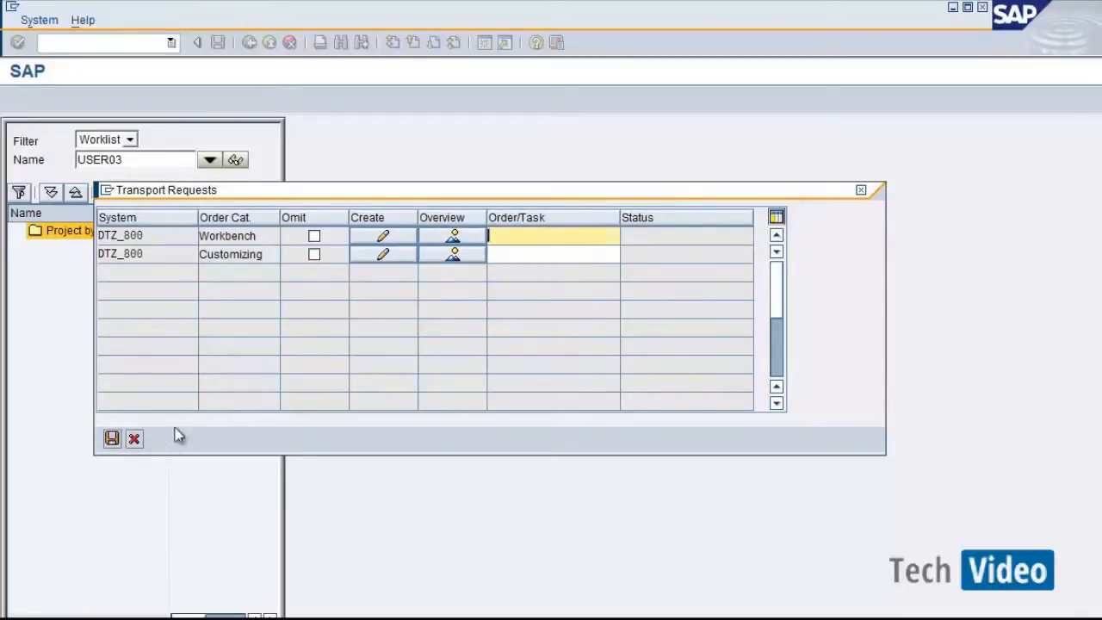
{"action": "left_click", "coordinate": [112, 438]}
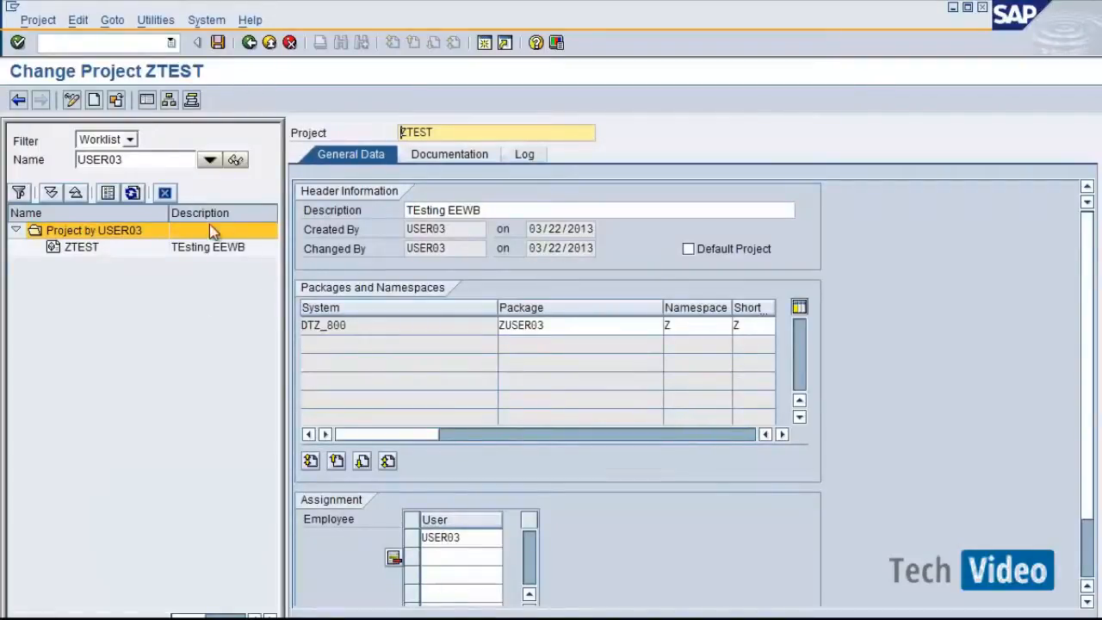
Select project ZTEST and view its Documentation and General Data tabs.
{"action": "left_click", "coordinate": [212, 47]}
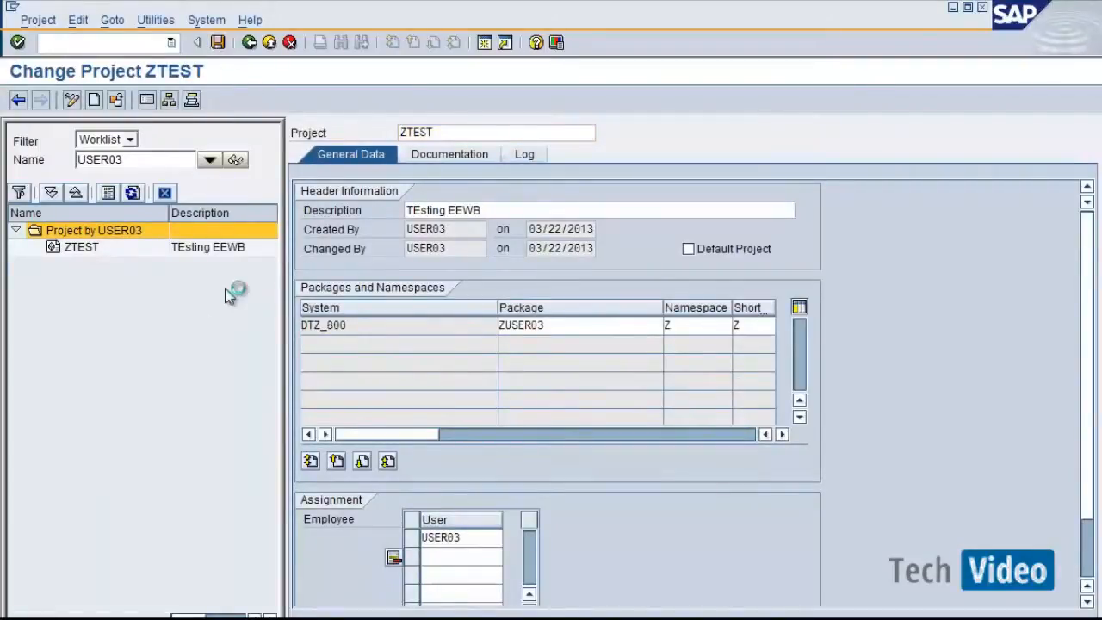
{"action": "left_click", "coordinate": [75, 250]}
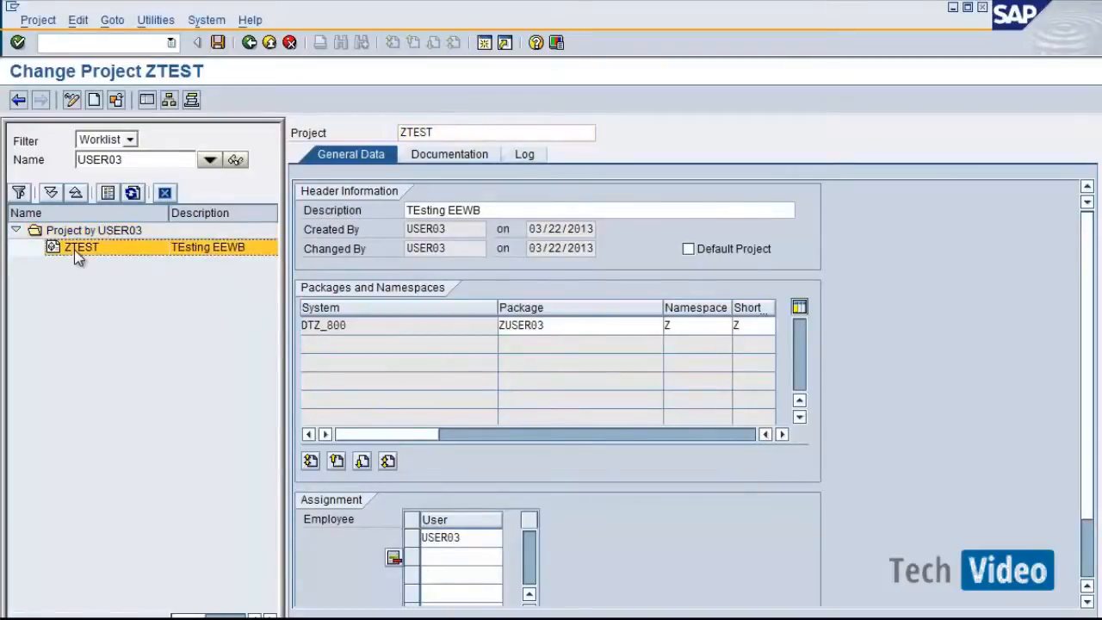
{"action": "left_click", "coordinate": [461, 163]}
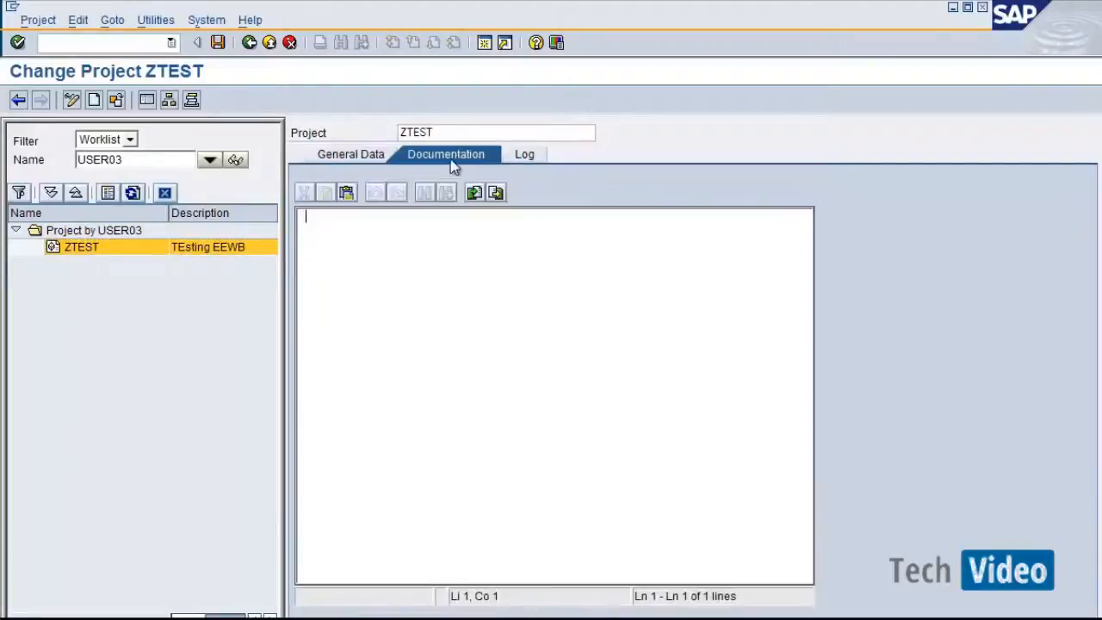
{"action": "left_click", "coordinate": [378, 156]}
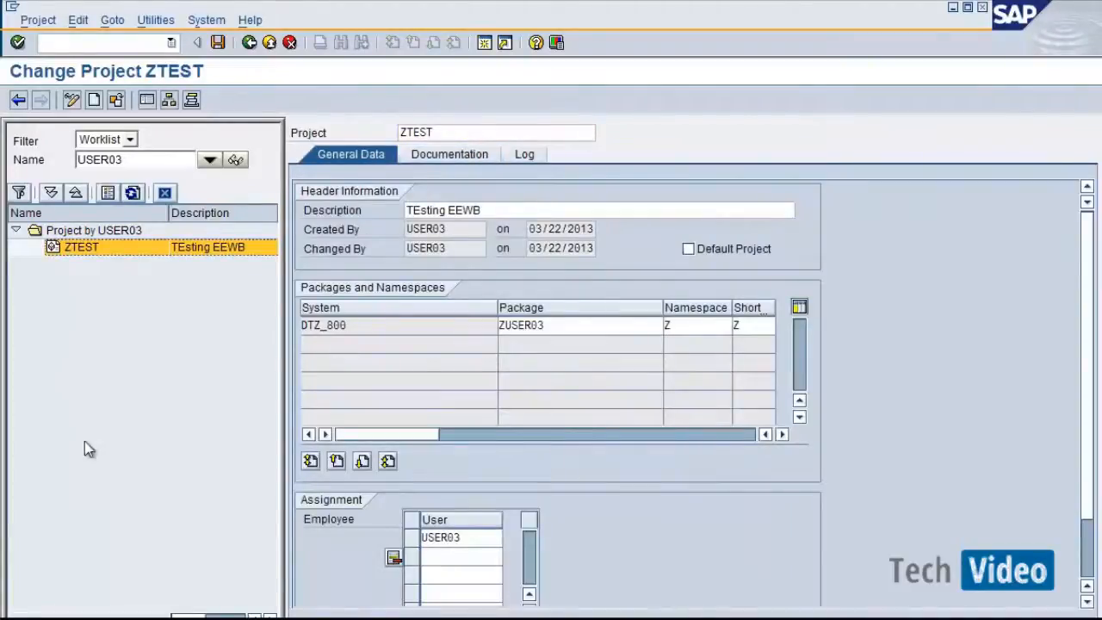
Open the Transport Organizer in a new session and display the user's change requests.
{"action": "left_click", "coordinate": [57, 47]}
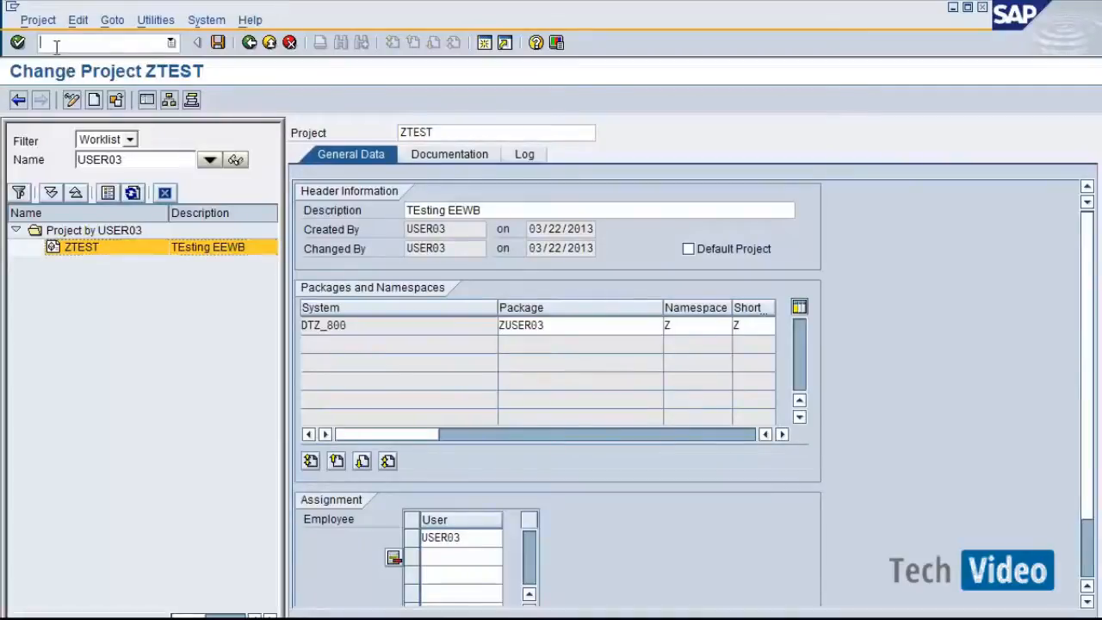
{"action": "type", "text": "/osr01"}
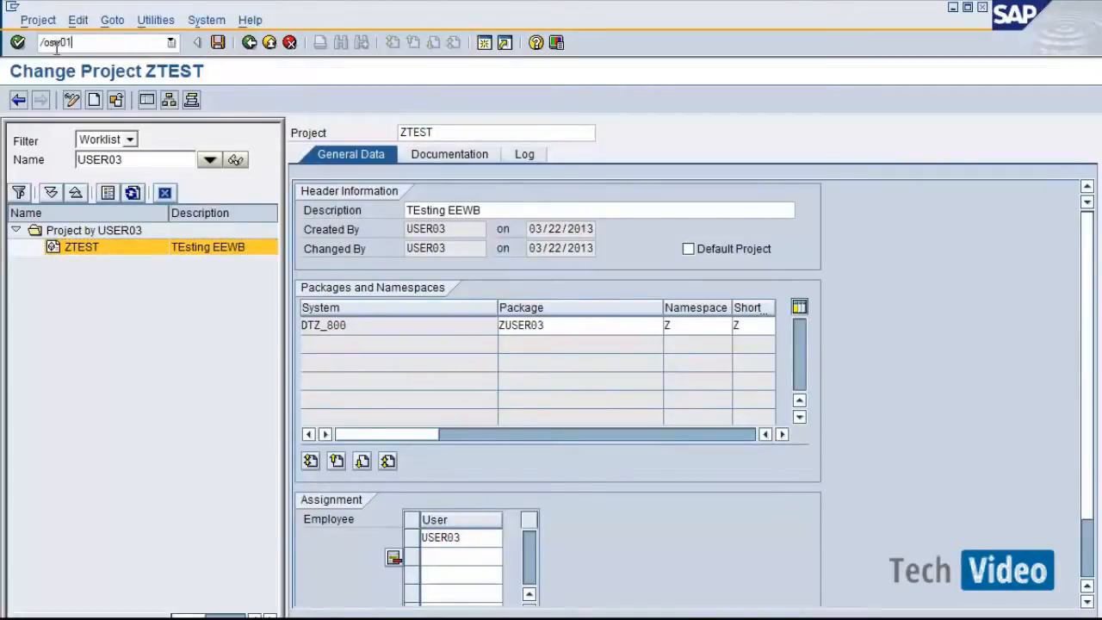
{"action": "key", "text": "Return"}
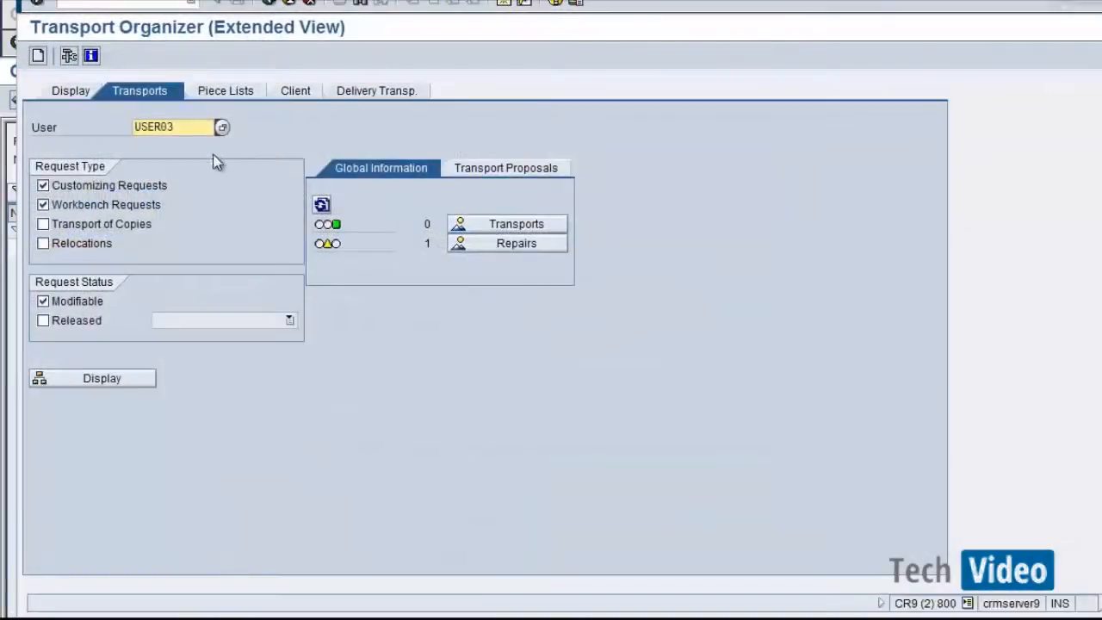
{"action": "left_click", "coordinate": [120, 380]}
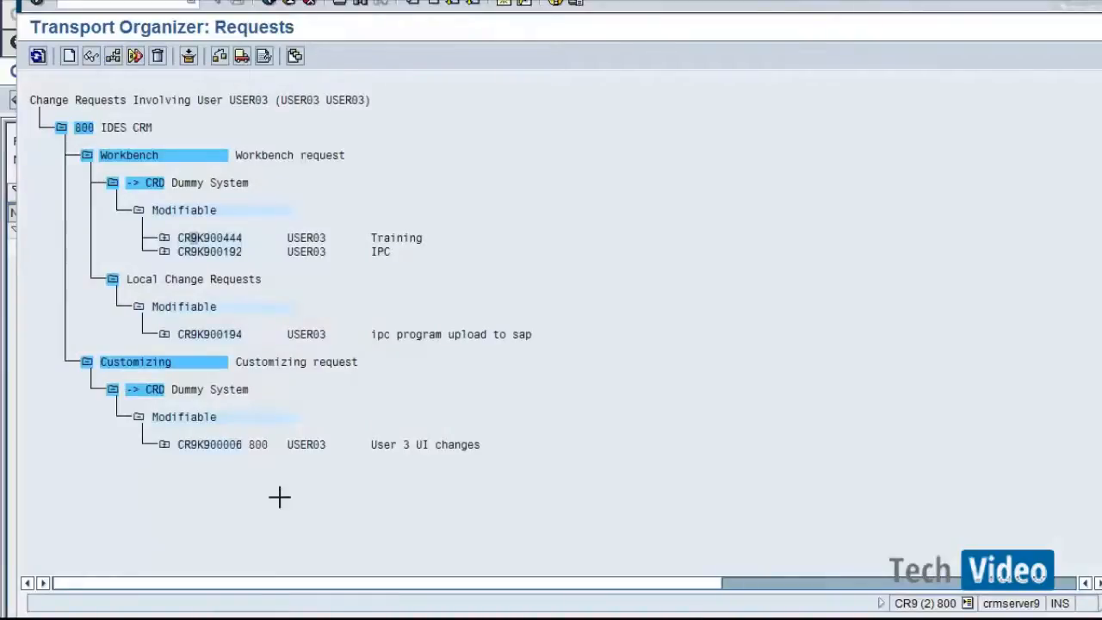
Copy workbench request CR9K900444 and paste it as the workbench order in the project's transport requests.
{"action": "left_click_drag", "start_coordinate": [177, 232], "coordinate": [244, 229]}
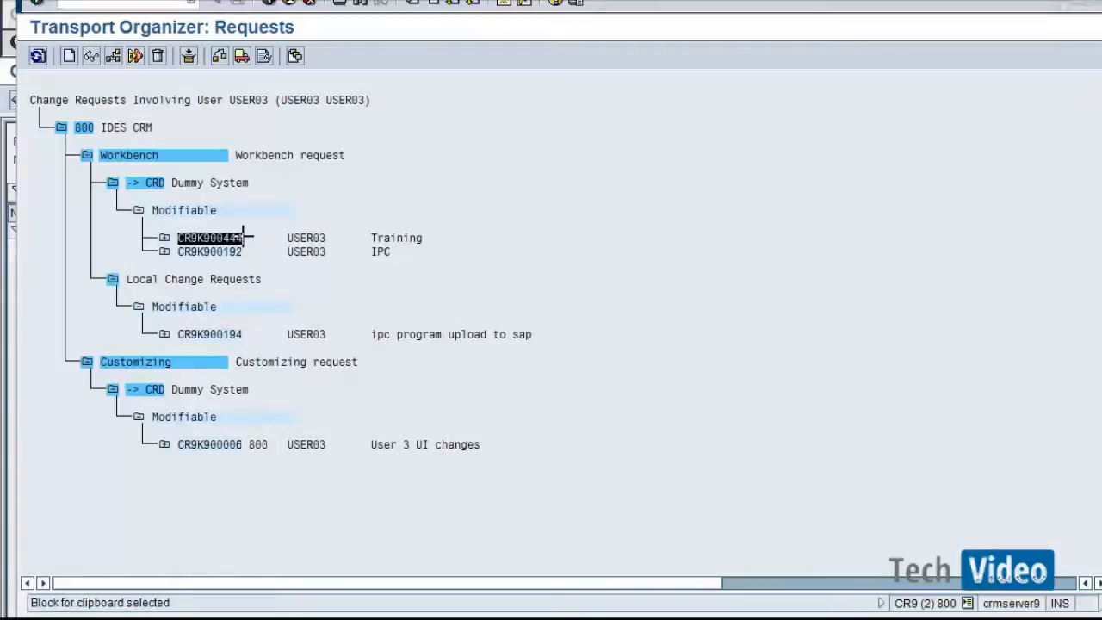
{"action": "key", "text": "ctrl+c"}
{"action": "key", "text": "alt+Tab"}
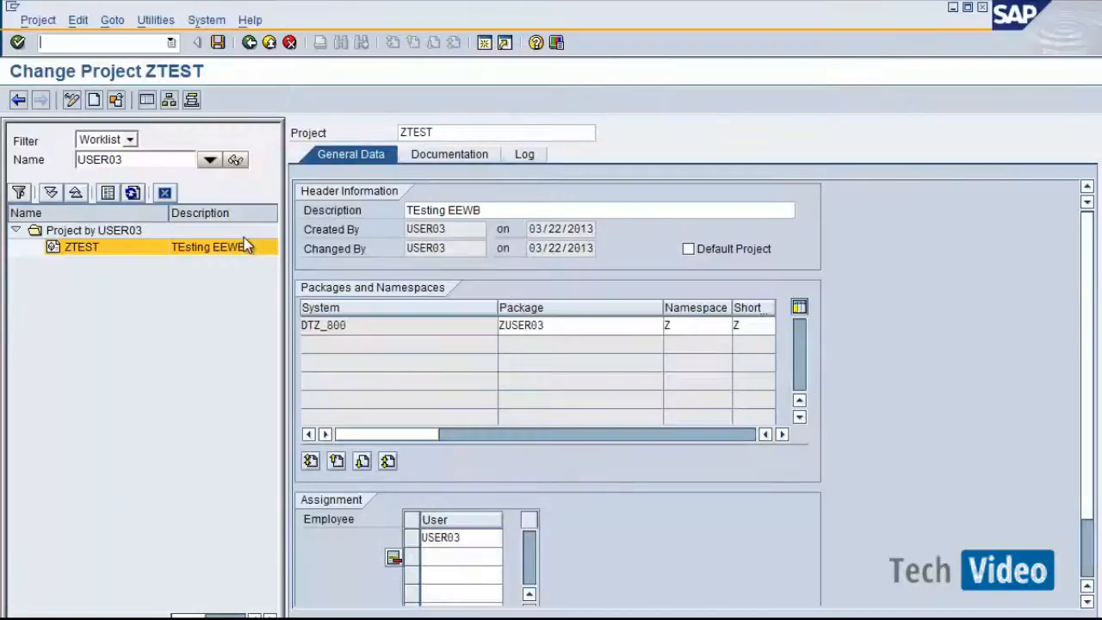
{"action": "right_click", "coordinate": [69, 248]}
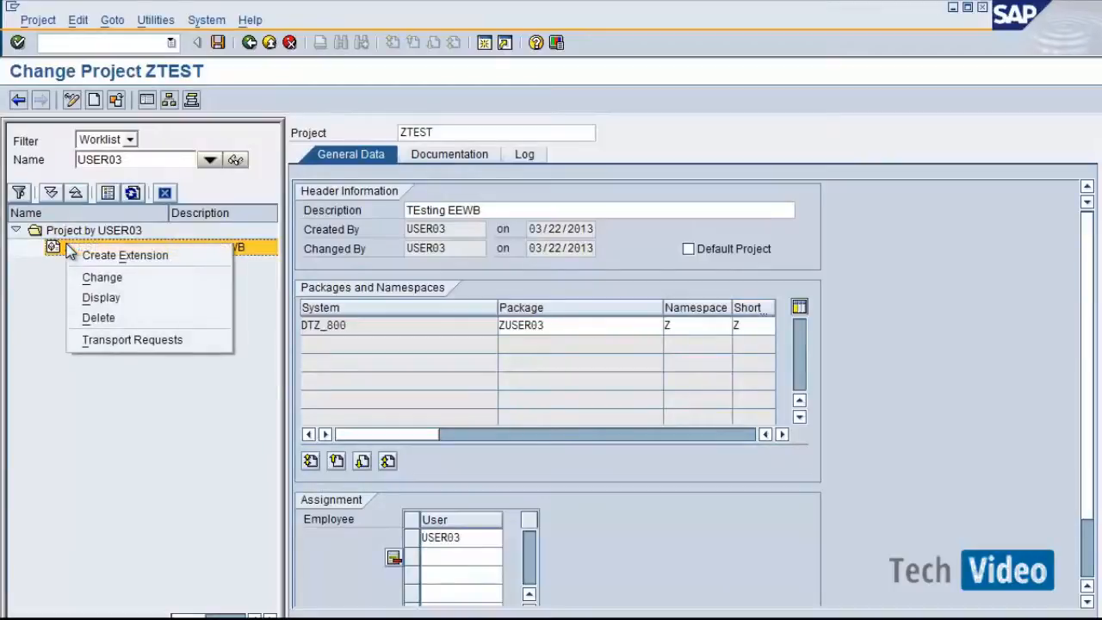
{"action": "left_click", "coordinate": [121, 339]}
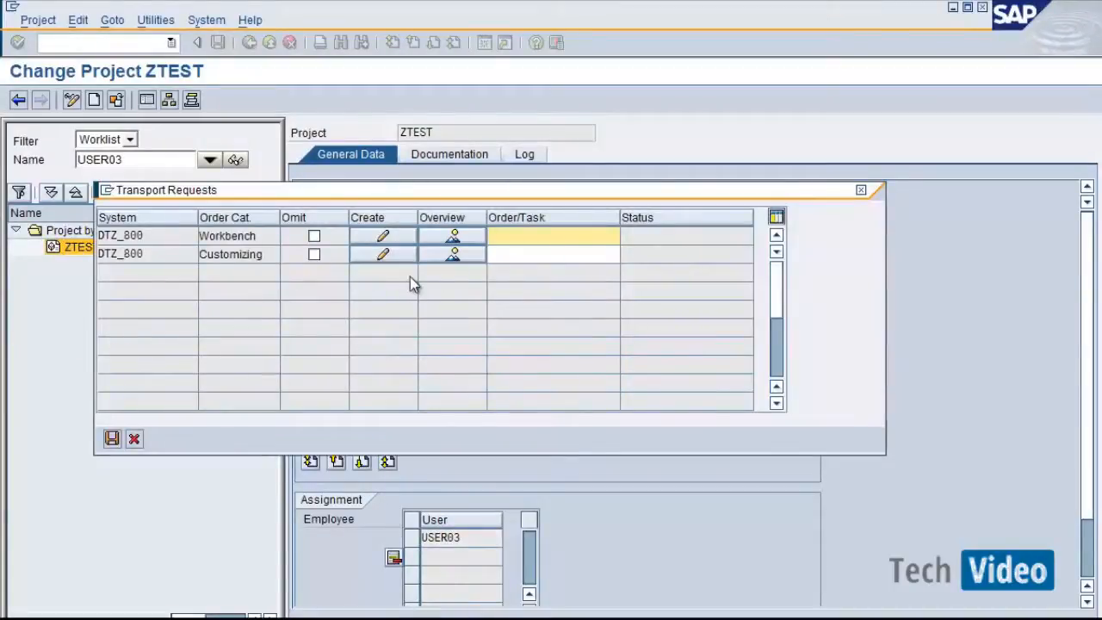
{"action": "key", "text": "ctrl+v"}
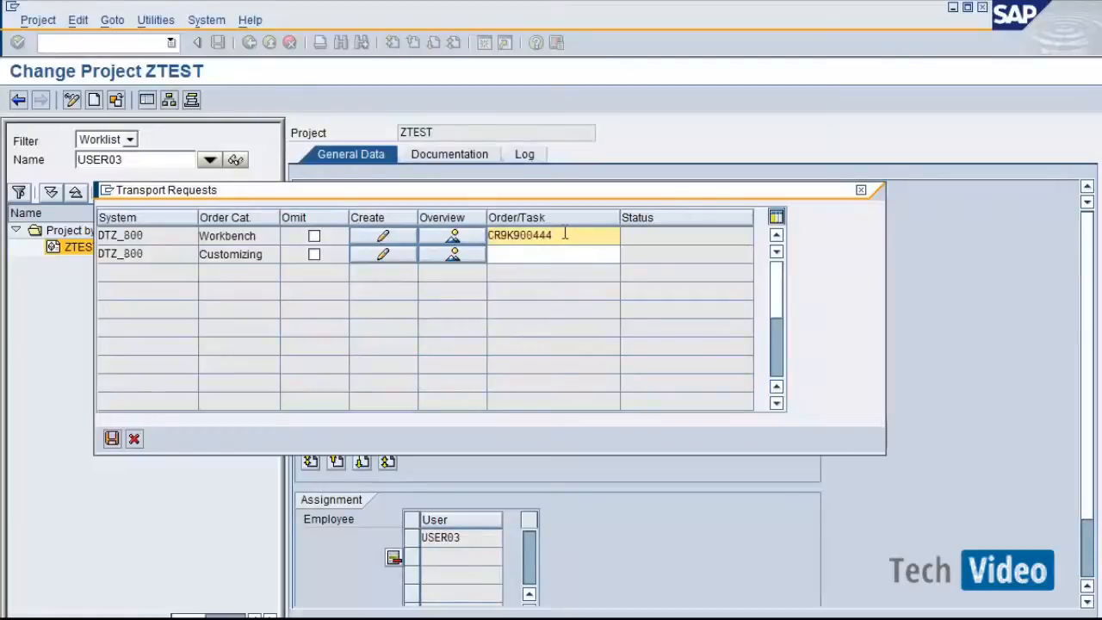
Copy customizing request CR9K900006 into the customizing order row and save the transport requests.
{"action": "key", "text": "alt+Tab"}
{"action": "key", "text": "alt+Tab"}
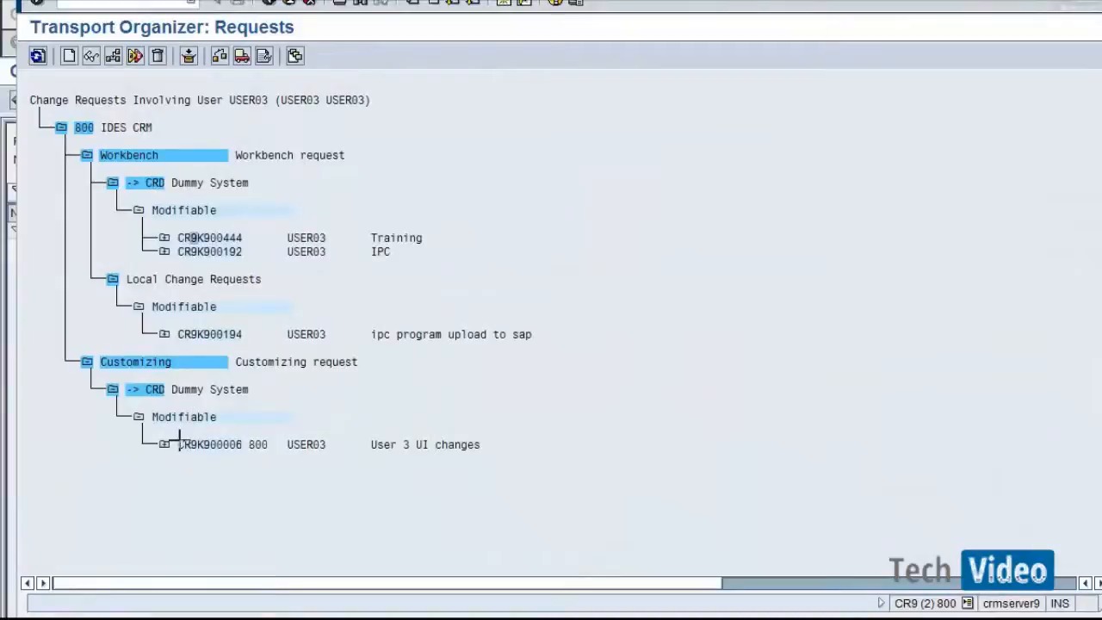
{"action": "left_click_drag", "start_coordinate": [178, 440], "coordinate": [246, 445]}
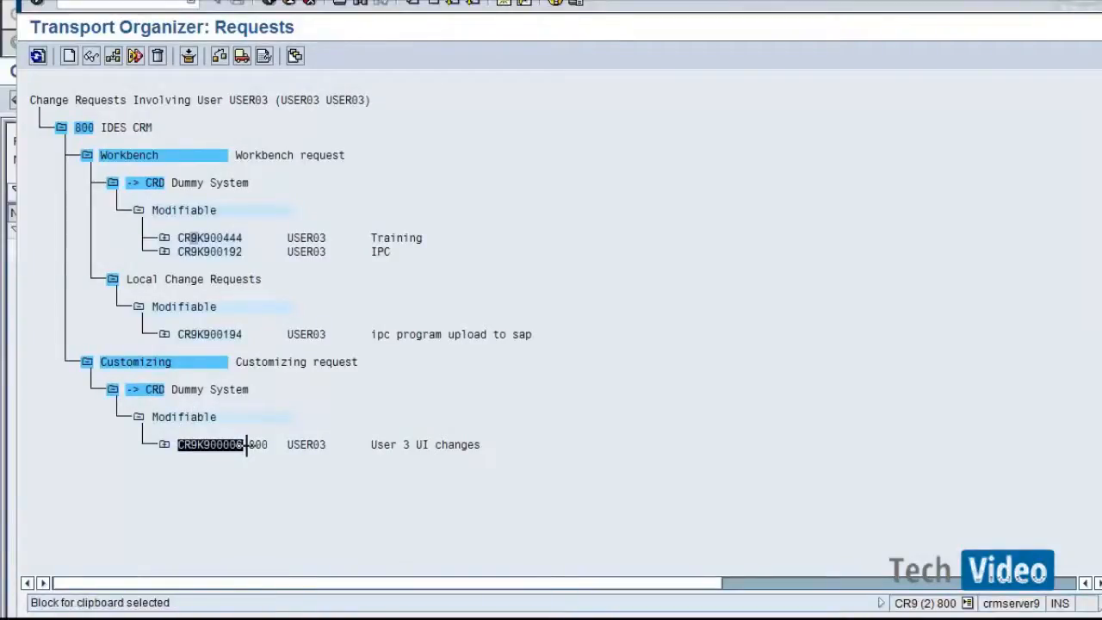
{"action": "key", "text": "ctrl+c"}
{"action": "key", "text": "alt+Tab"}
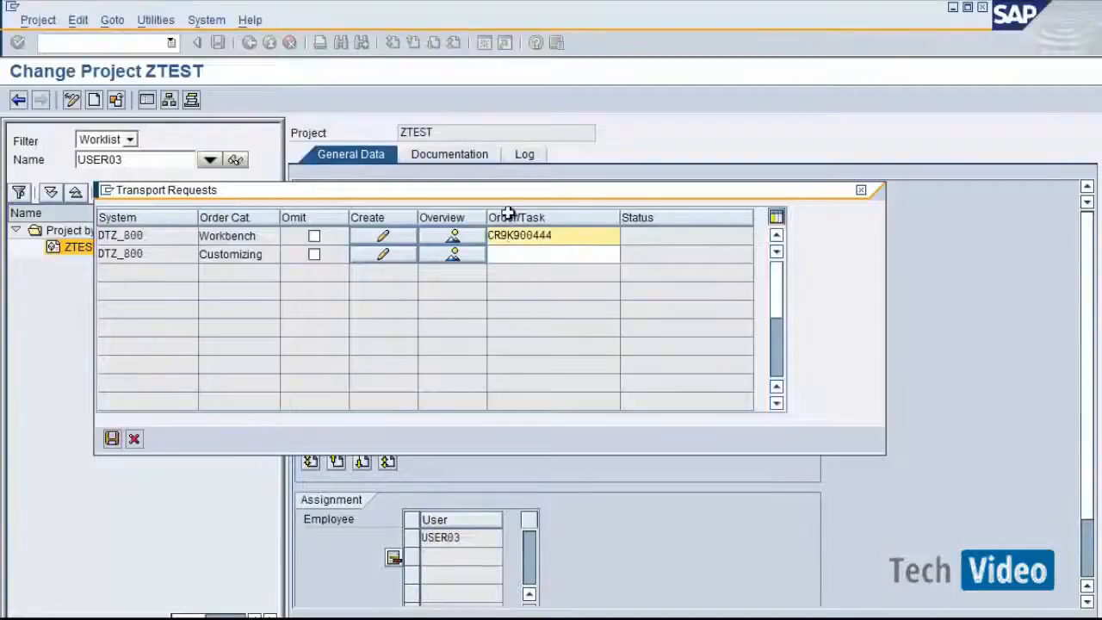
{"action": "left_click", "coordinate": [508, 258]}
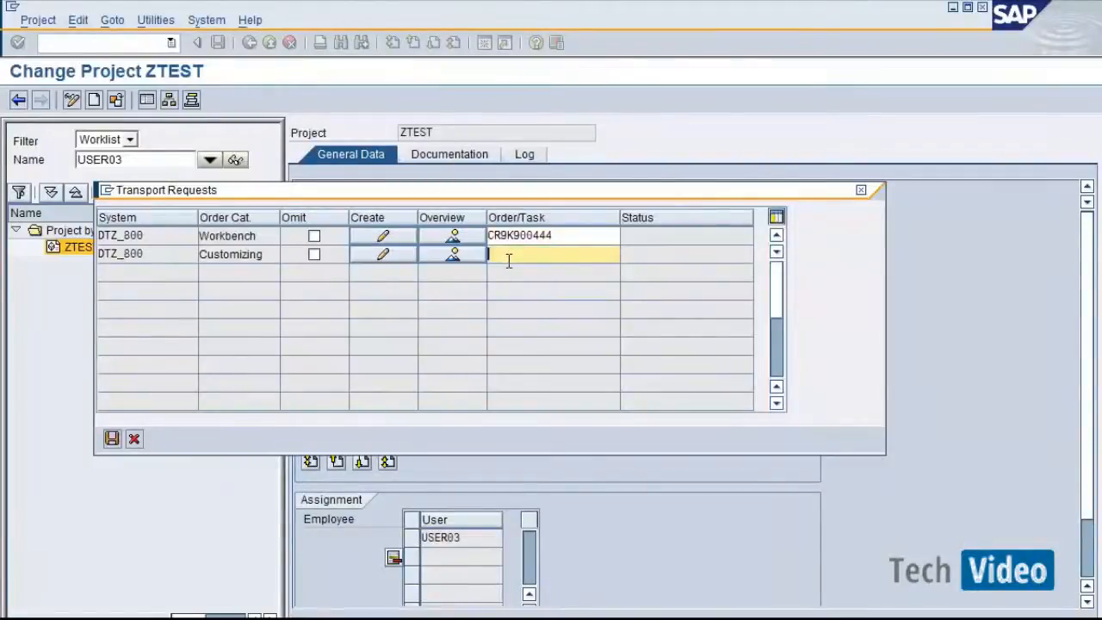
{"action": "key", "text": "ctrl+v"}
{"action": "left_click", "coordinate": [113, 441]}
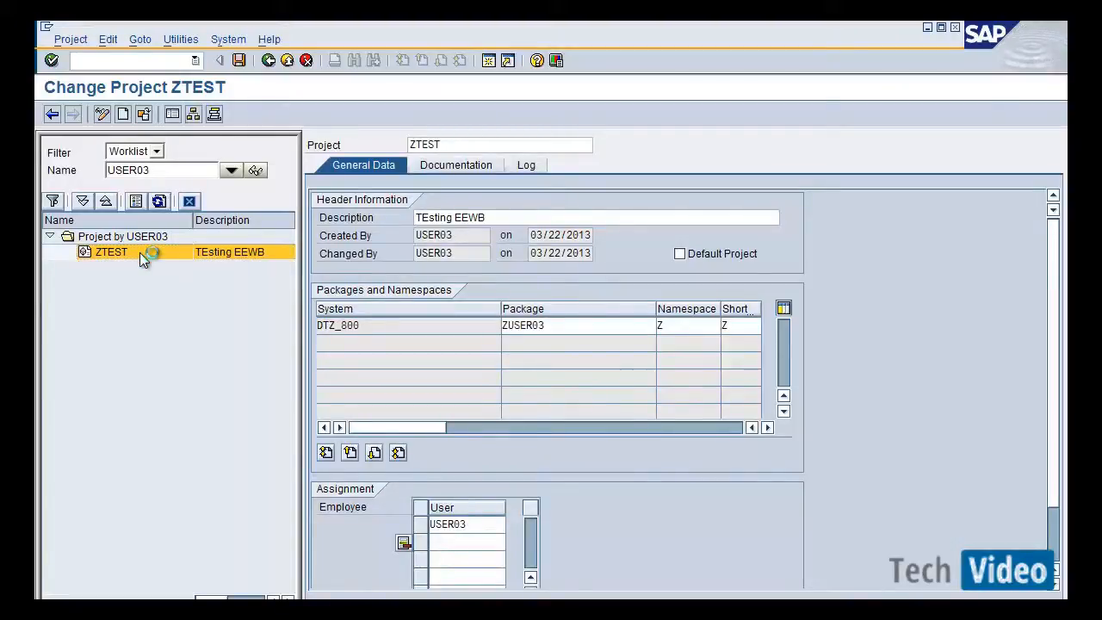
Start a new extension for ZTEST named ztestextension with description Test Extension.
{"action": "right_click", "coordinate": [141, 255]}
{"action": "left_click", "coordinate": [149, 261]}
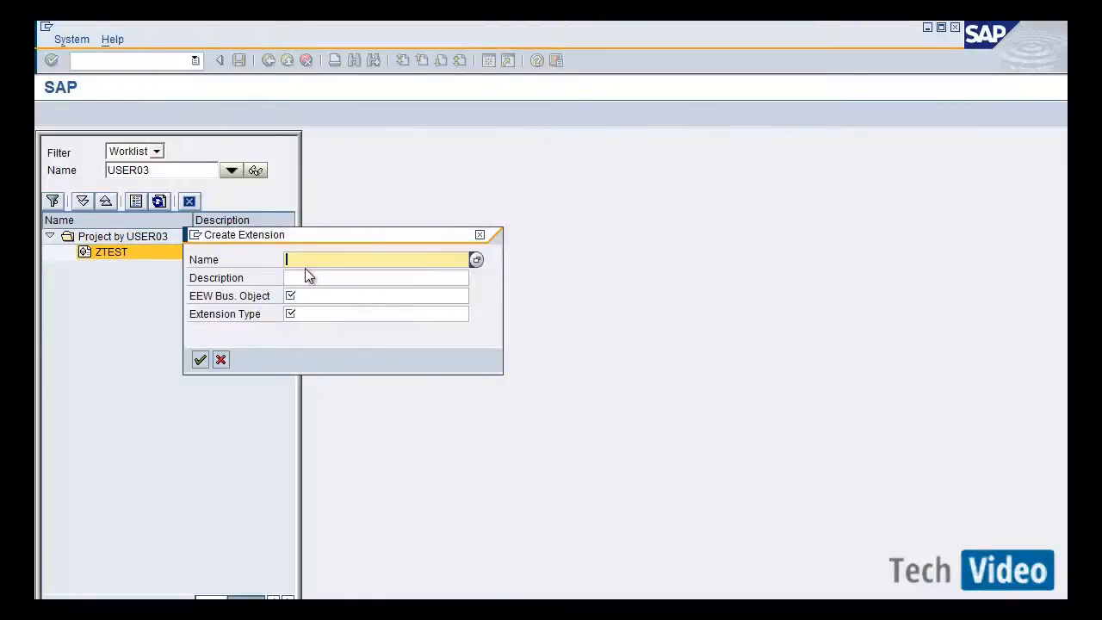
{"action": "type", "text": "z"}
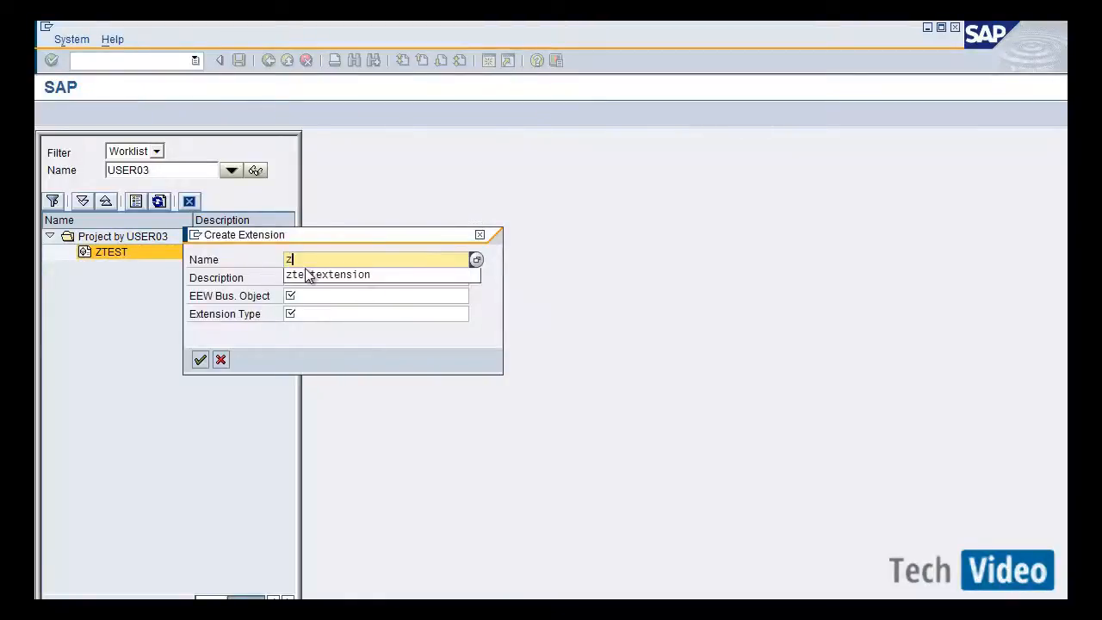
{"action": "left_click", "coordinate": [307, 270]}
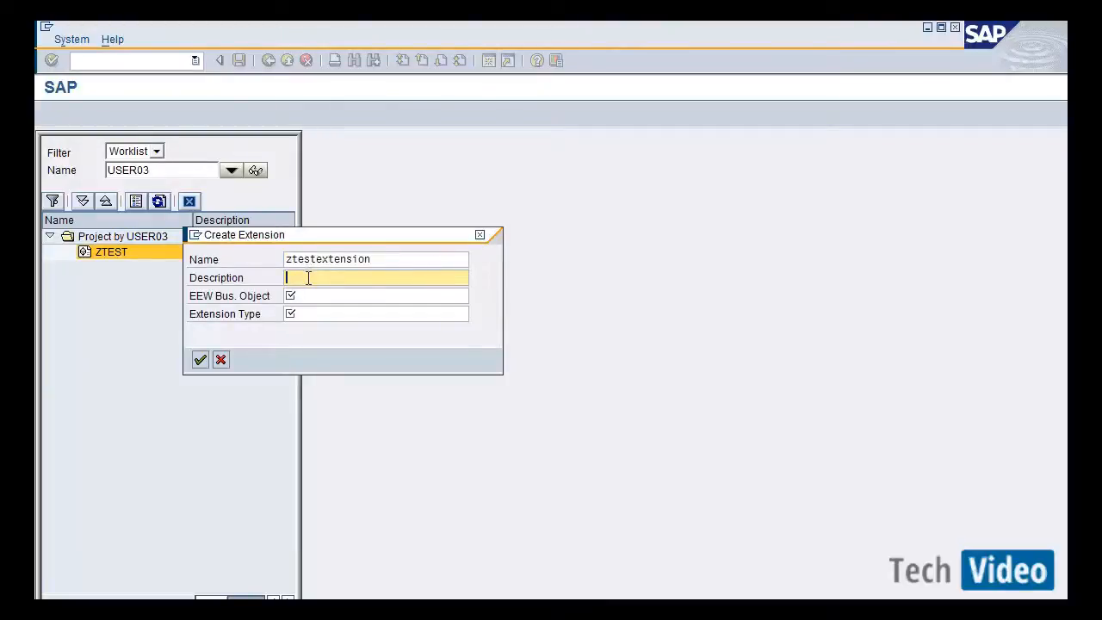
{"action": "type", "text": "T"}
Set the extension's EEW business object to COMPLAINTS.
{"action": "left_click", "coordinate": [307, 288]}
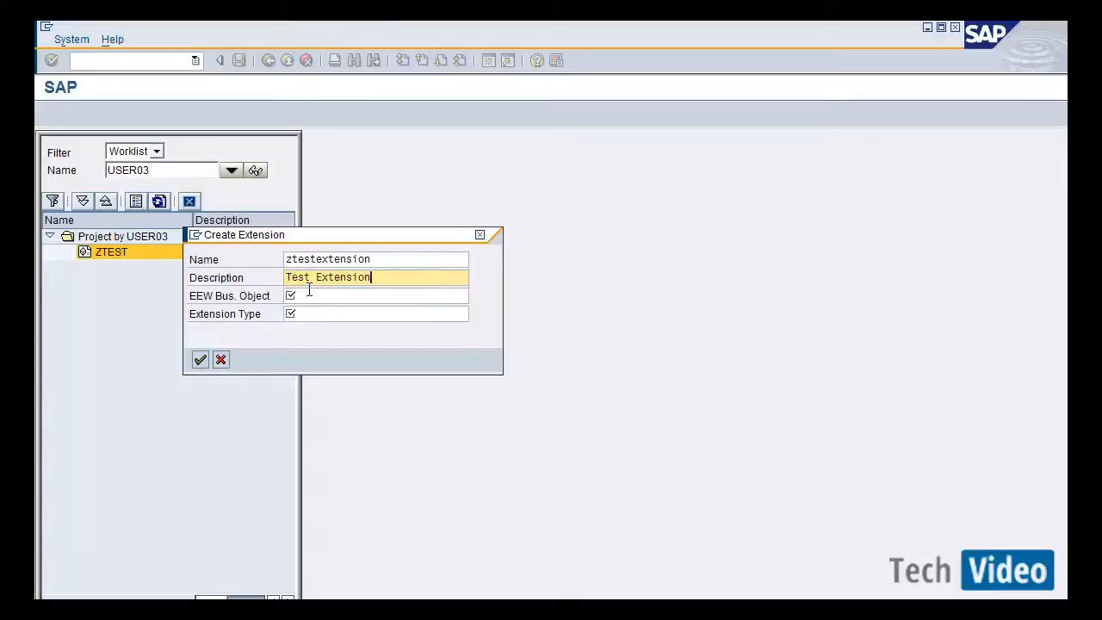
{"action": "left_click", "coordinate": [305, 297]}
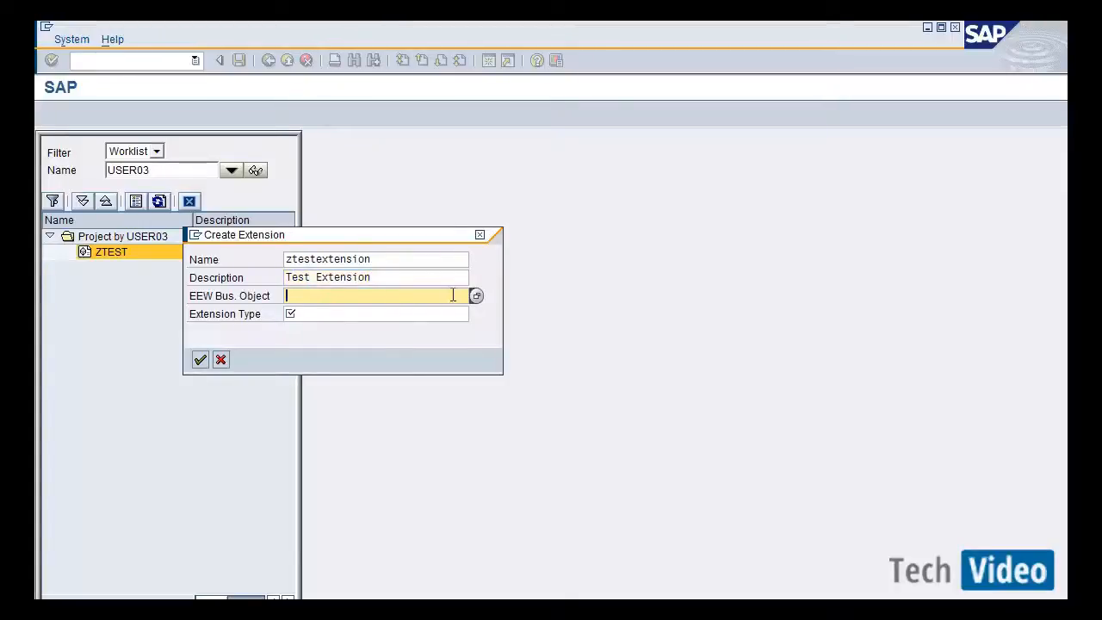
{"action": "left_click", "coordinate": [474, 296]}
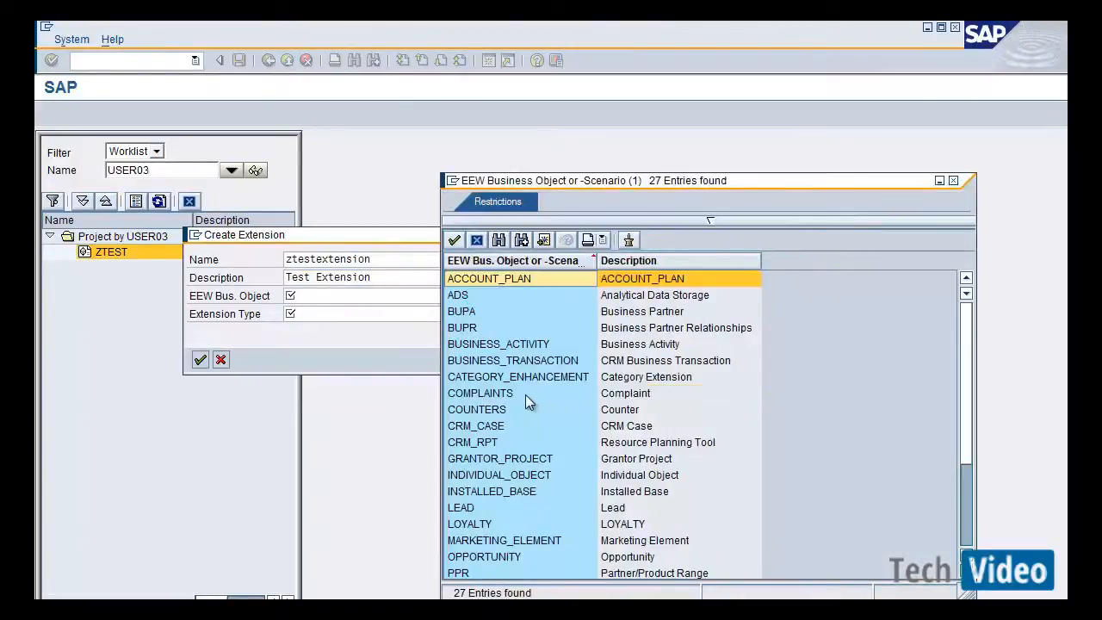
{"action": "double_click", "coordinate": [524, 394]}
{"action": "left_click", "coordinate": [323, 313]}
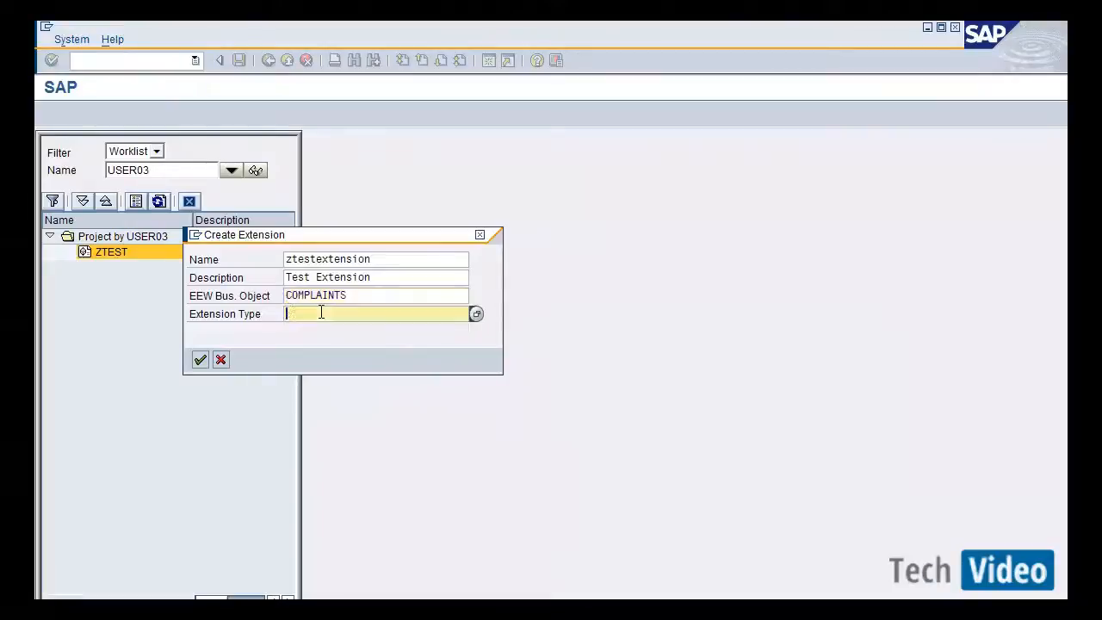
Set the extension type to CUSTOMER_H and confirm creating the extension.
{"action": "left_click", "coordinate": [475, 314]}
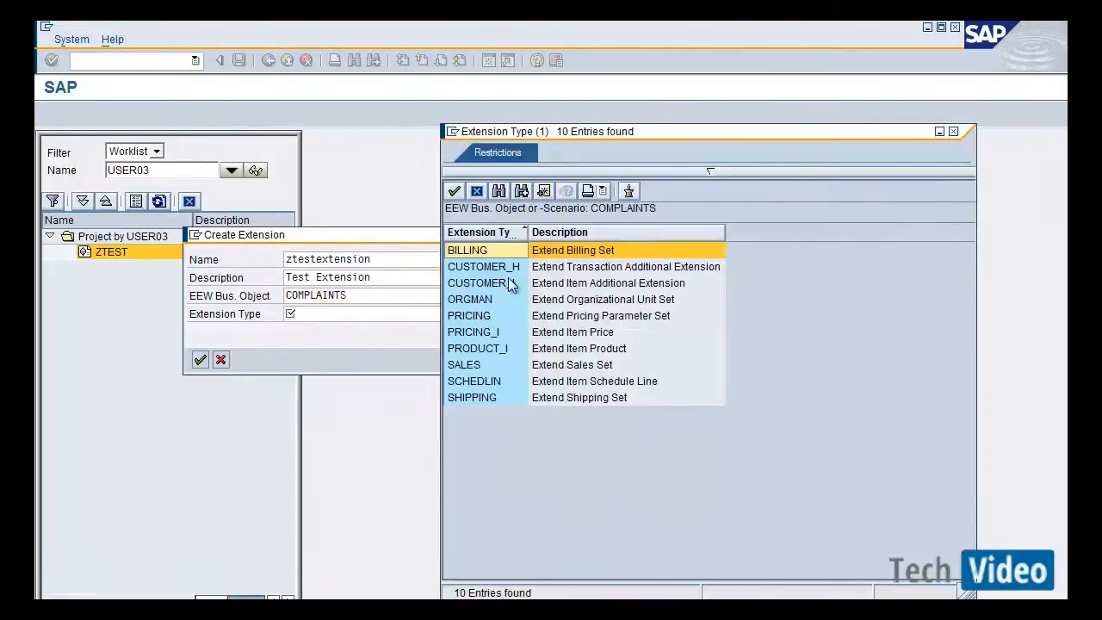
{"action": "double_click", "coordinate": [504, 266]}
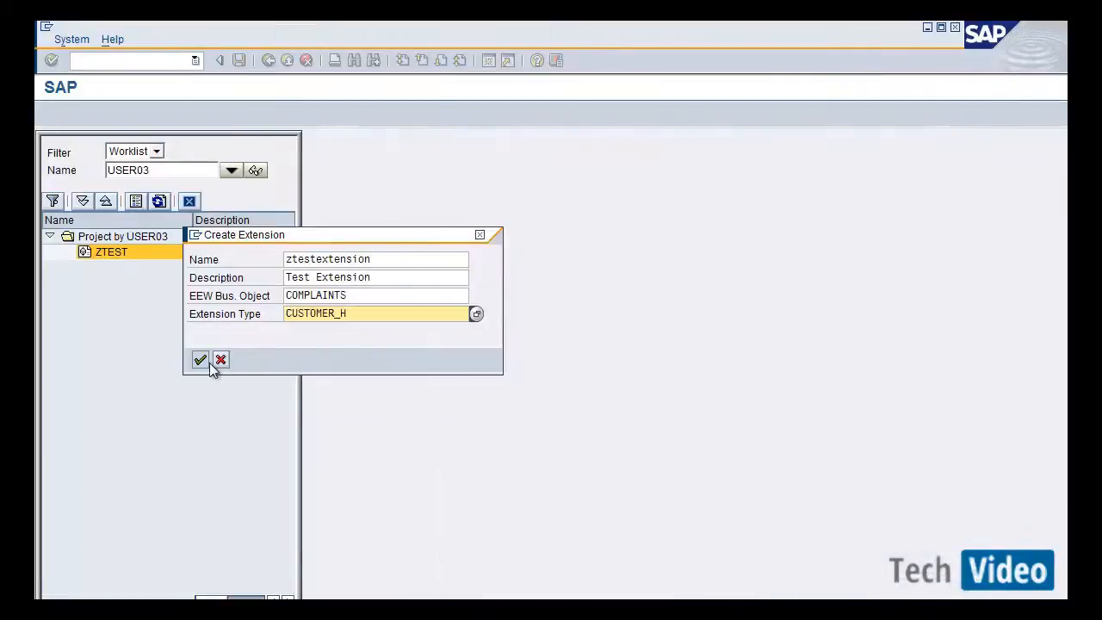
{"action": "left_click", "coordinate": [201, 360]}
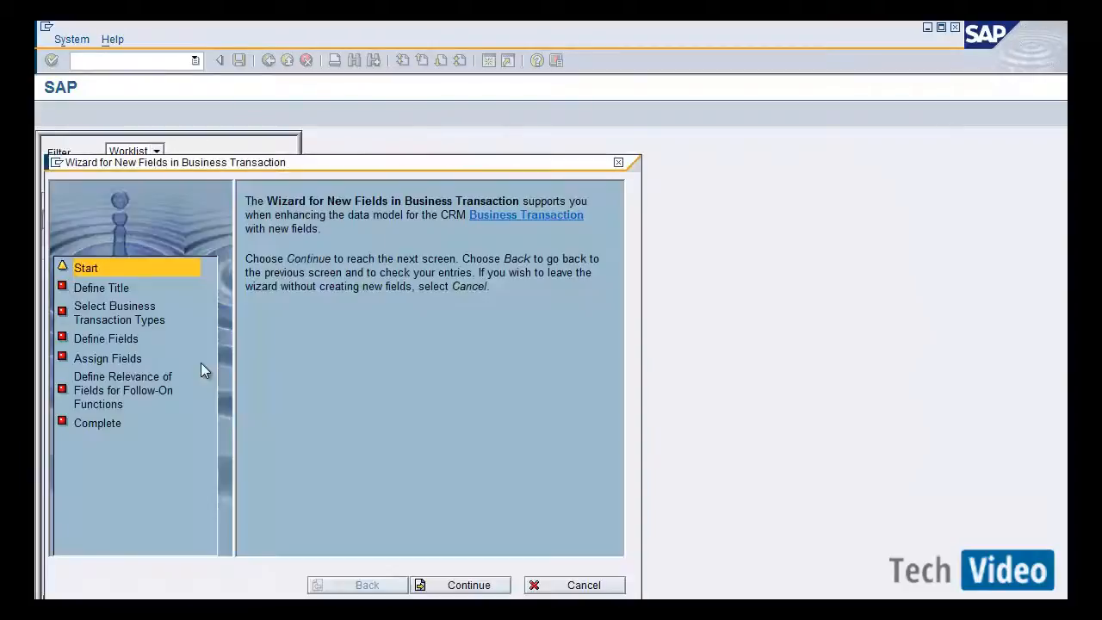
Continue past the new-fields wizard's start page and set the extension title to Test.
{"action": "left_click_drag", "start_coordinate": [362, 166], "coordinate": [594, 97]}
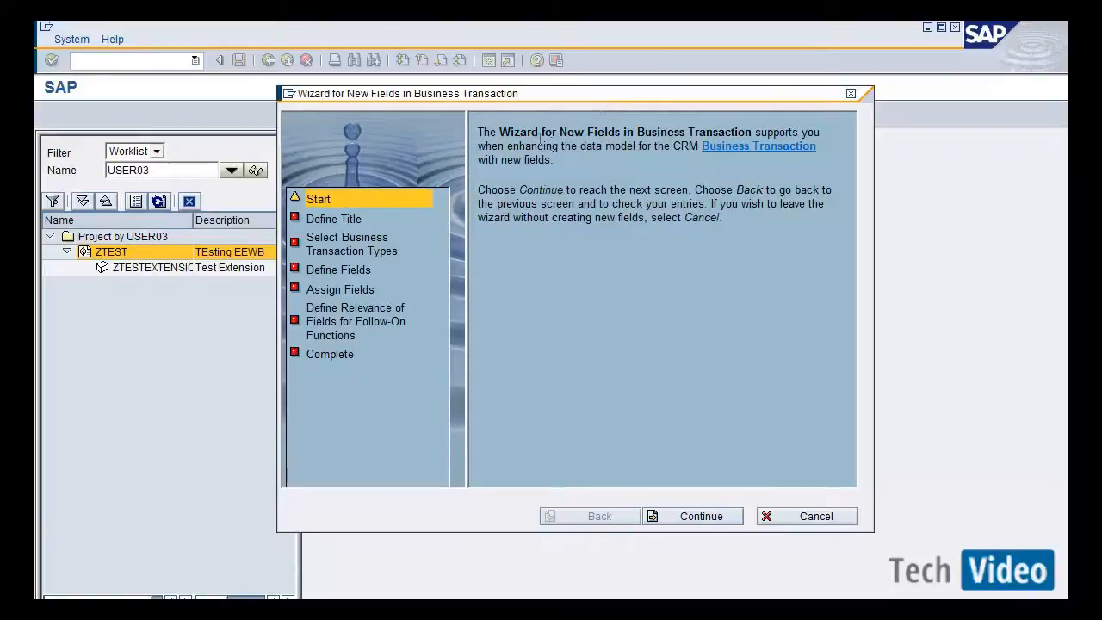
{"action": "left_click_drag", "start_coordinate": [539, 136], "coordinate": [732, 132]}
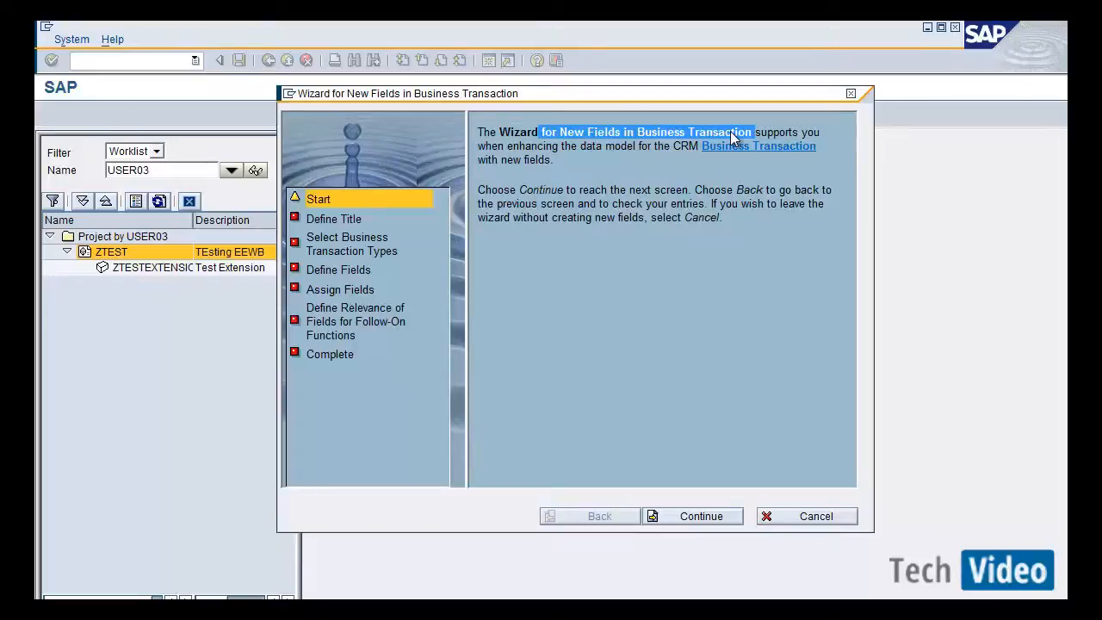
{"action": "left_click", "coordinate": [712, 479]}
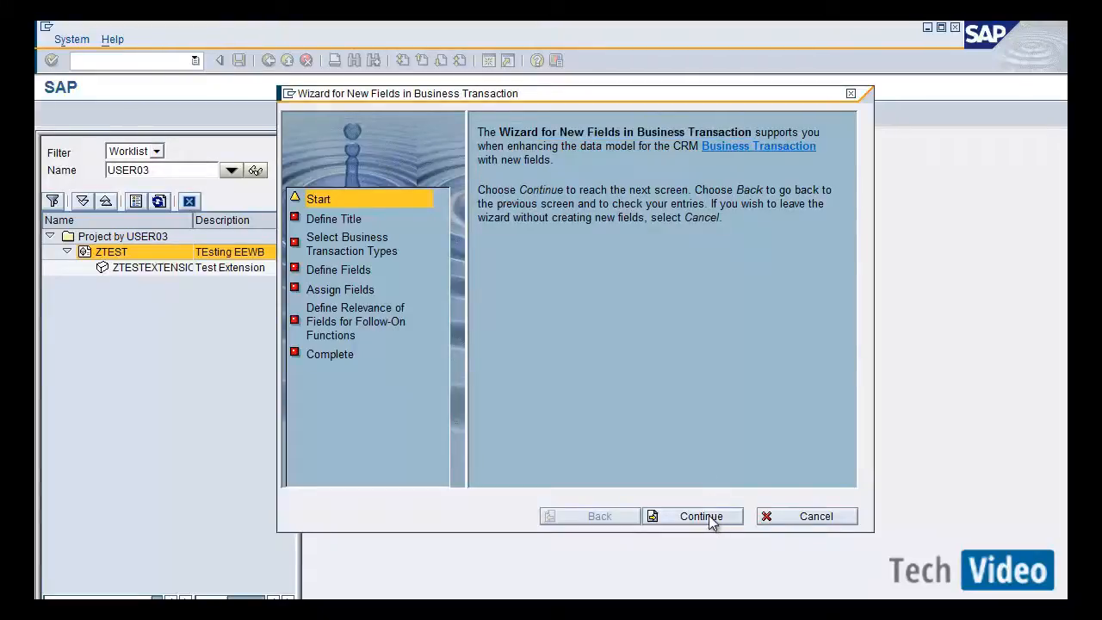
{"action": "left_click", "coordinate": [711, 519]}
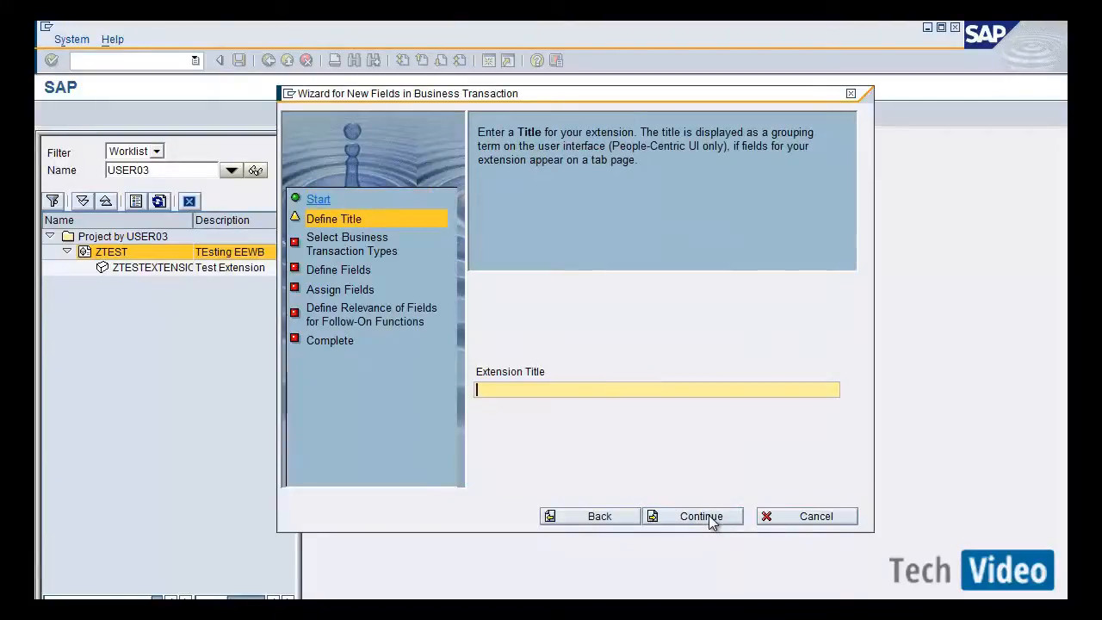
{"action": "type", "text": "Test"}
{"action": "left_click", "coordinate": [712, 520]}
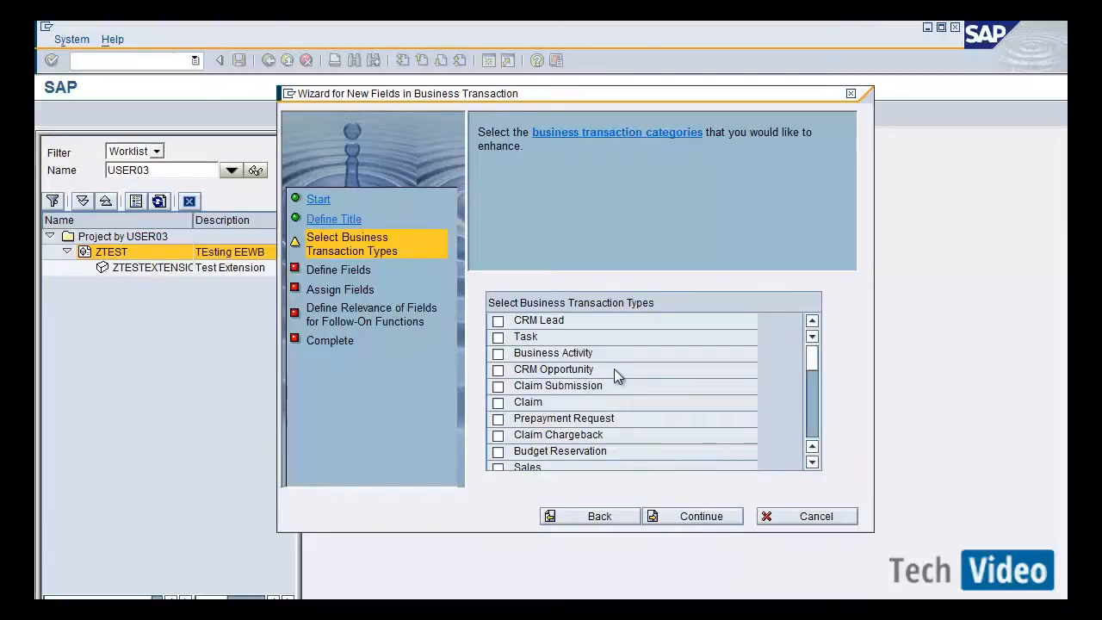
Select CRM Complaints Transaction as the business transaction type to enhance and continue.
{"action": "left_click", "coordinate": [811, 462]}
{"action": "left_click", "coordinate": [811, 463]}
{"action": "left_click", "coordinate": [811, 462]}
{"action": "left_click", "coordinate": [811, 462]}
{"action": "left_click", "coordinate": [811, 462]}
{"action": "left_click", "coordinate": [812, 463]}
{"action": "left_click", "coordinate": [811, 462]}
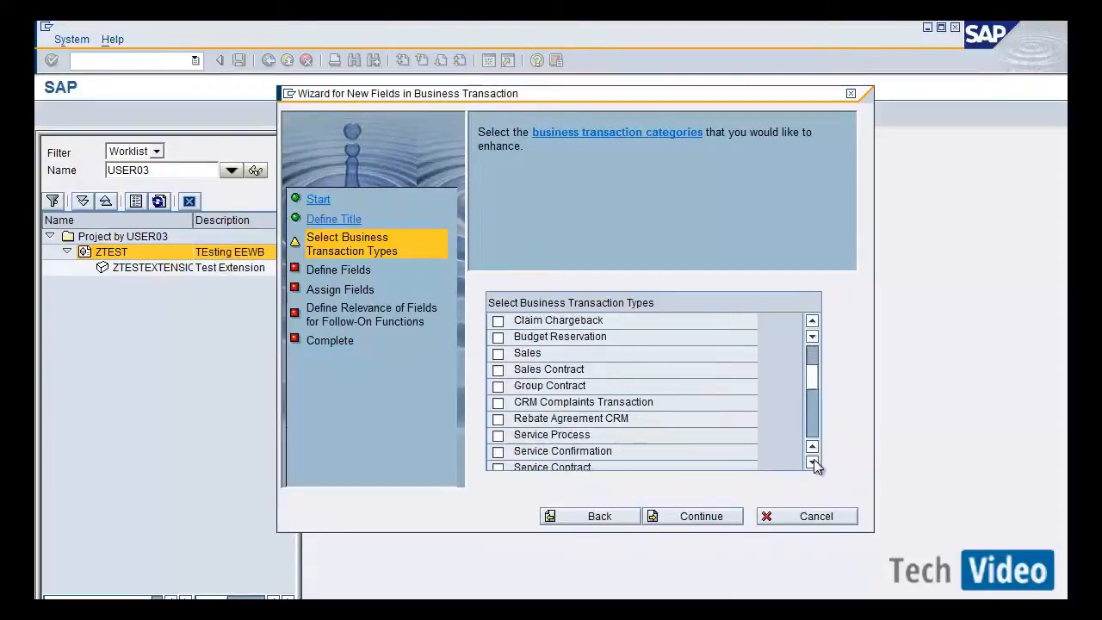
{"action": "left_click", "coordinate": [811, 462]}
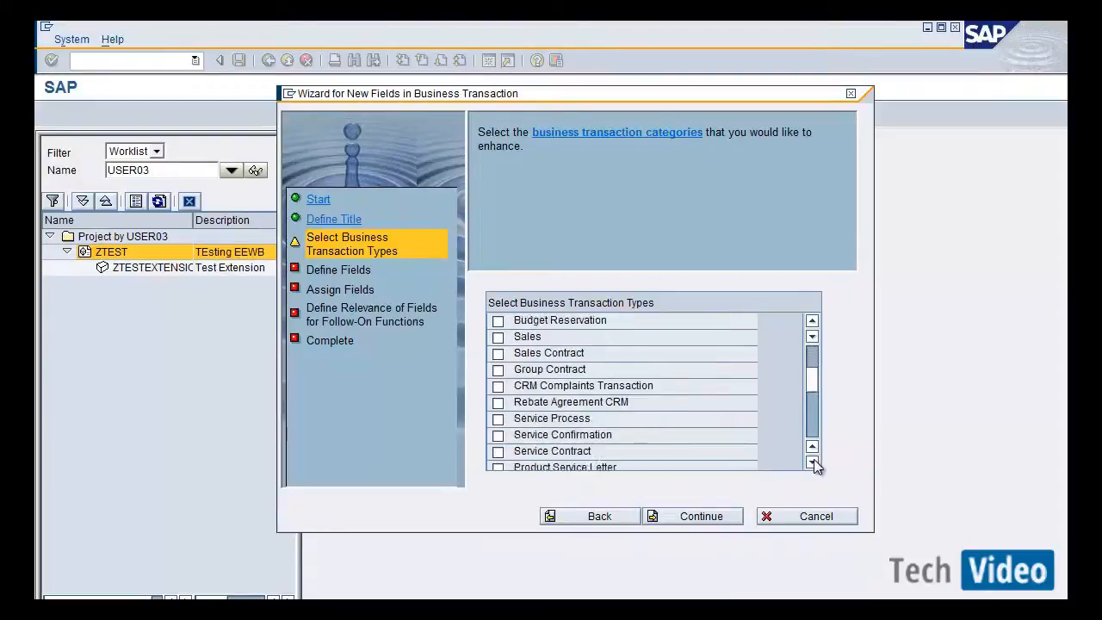
{"action": "left_click", "coordinate": [497, 389]}
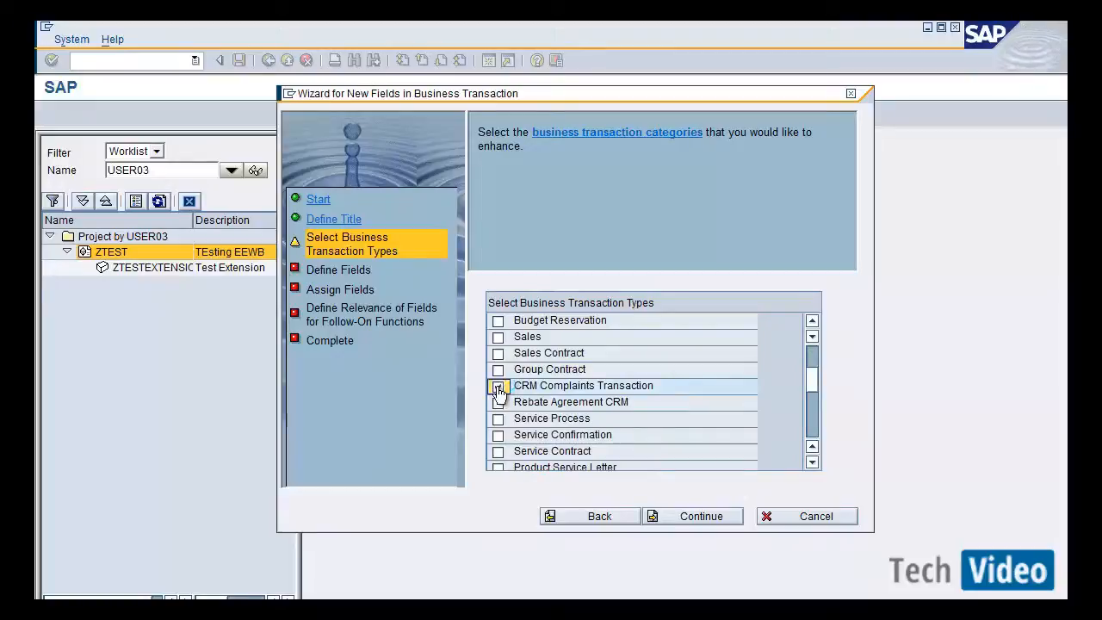
{"action": "left_click", "coordinate": [725, 518]}
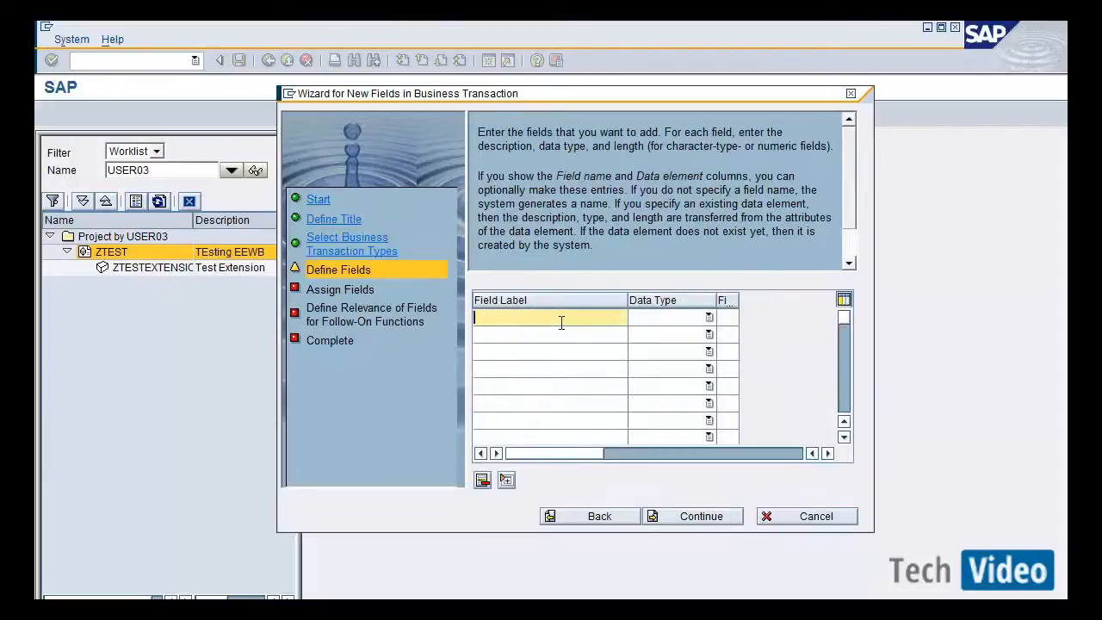
Define a new field labelled ZZtest_complaint with data type Character String.
{"action": "type", "text": "ZZtes"}
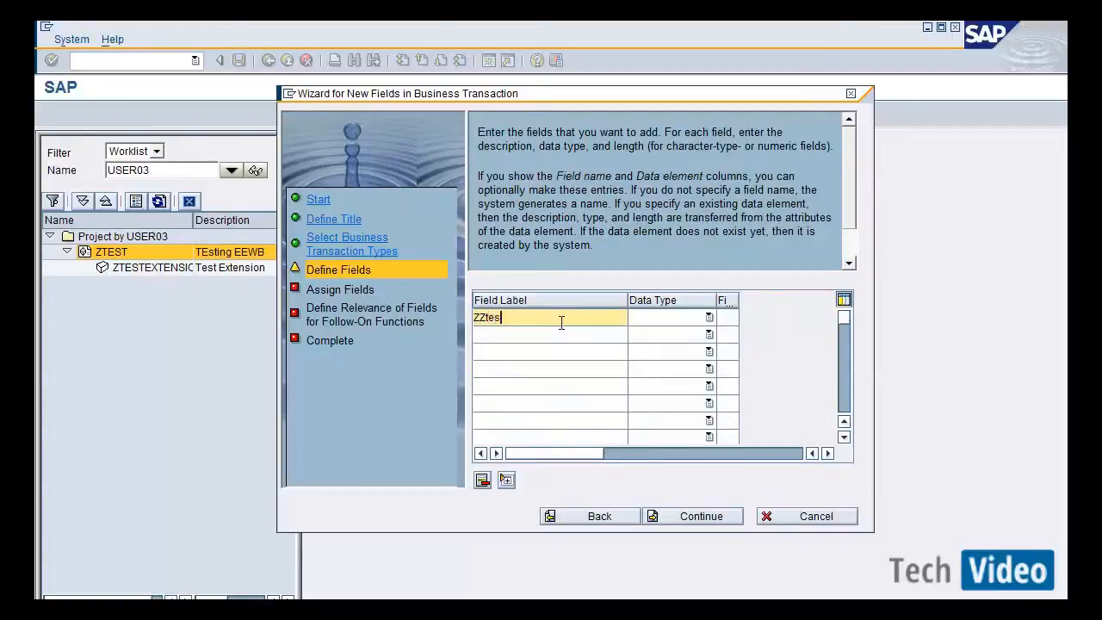
{"action": "type", "text": "t_complaint"}
{"action": "left_click", "coordinate": [708, 318]}
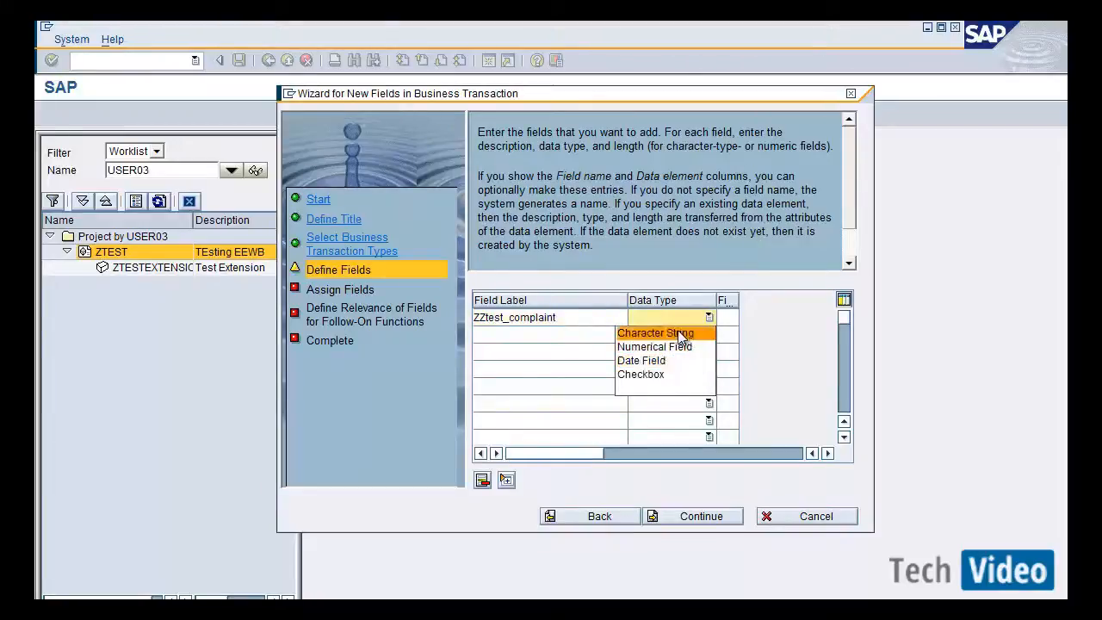
{"action": "left_click", "coordinate": [677, 331]}
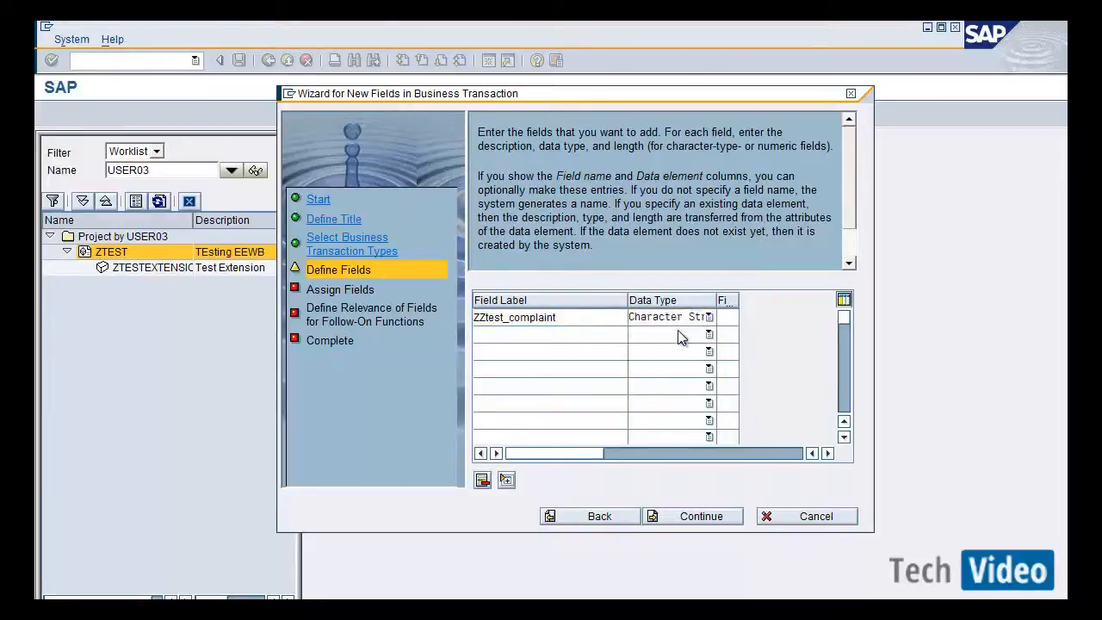
Set the field length to 10 and continue to field assignment.
{"action": "left_click", "coordinate": [827, 454]}
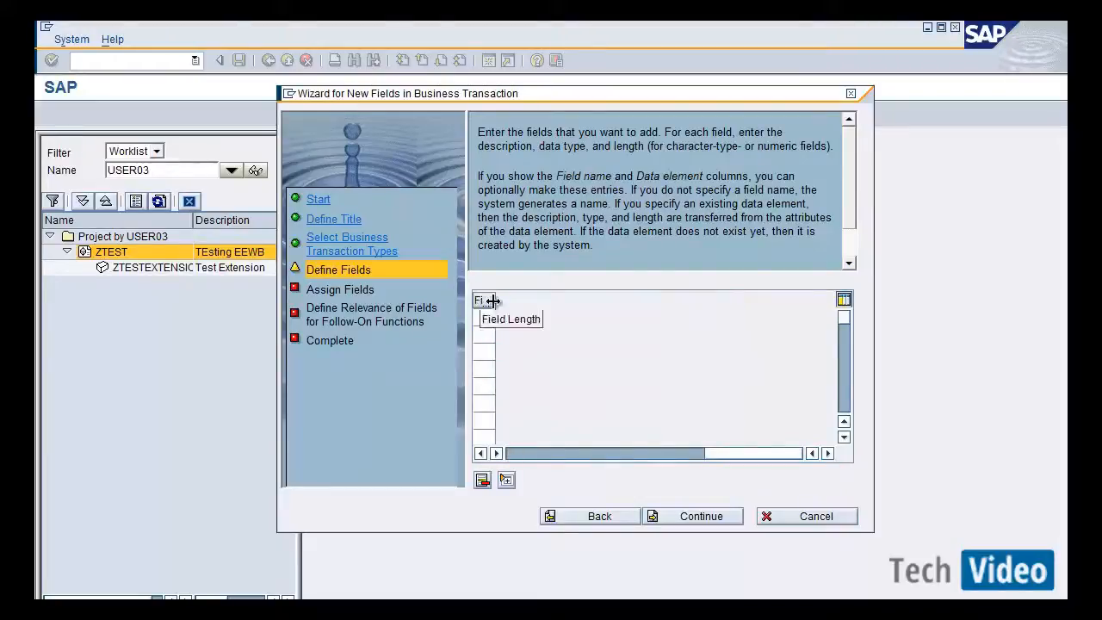
{"action": "left_click_drag", "start_coordinate": [489, 299], "coordinate": [597, 303]}
{"action": "left_click", "coordinate": [530, 325]}
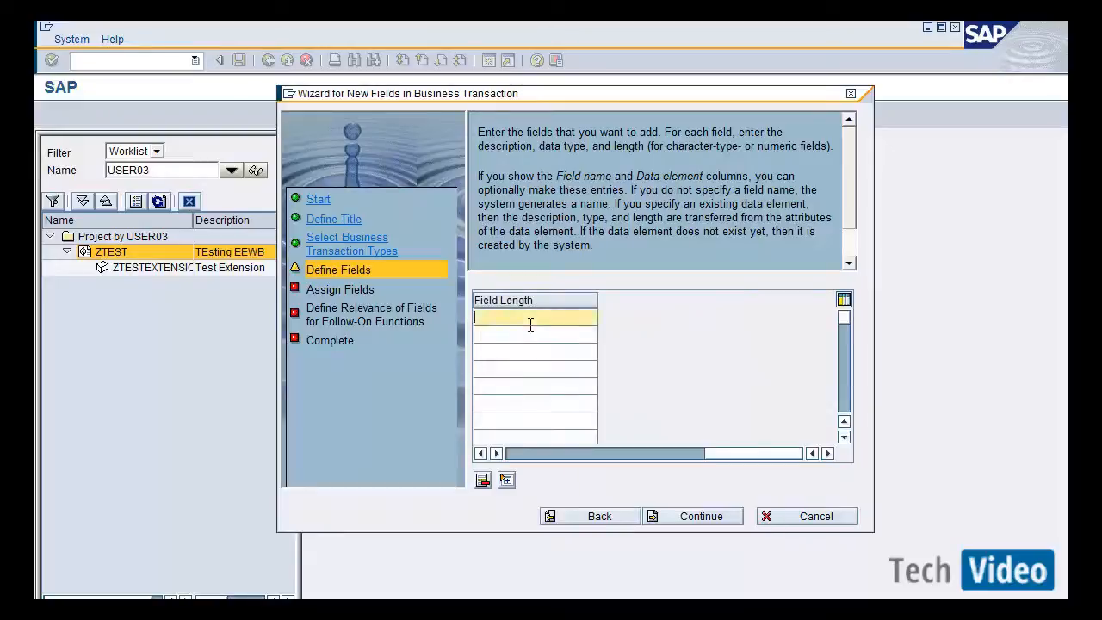
{"action": "type", "text": "10"}
{"action": "left_click", "coordinate": [536, 452]}
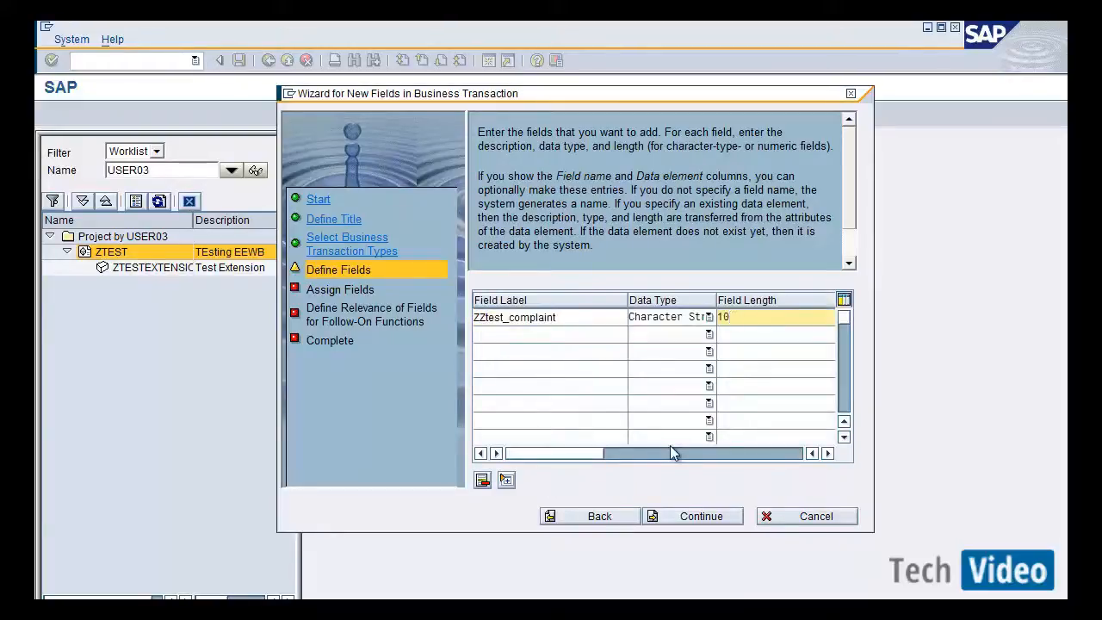
{"action": "left_click", "coordinate": [693, 516]}
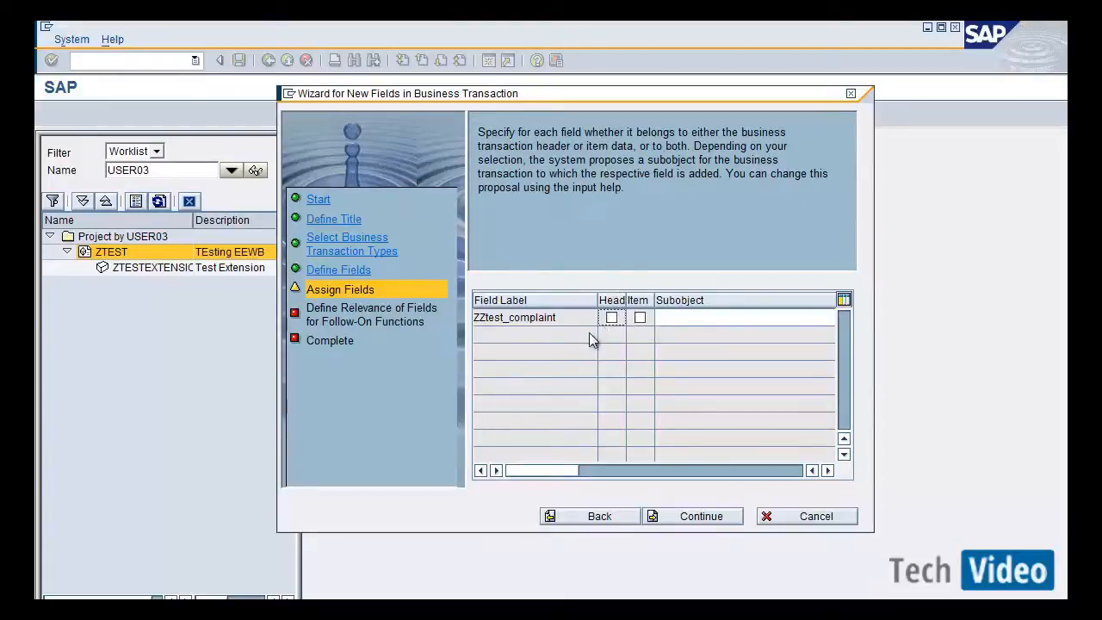
Assign the field to the header with subobject Administration Header and continue.
{"action": "left_click", "coordinate": [611, 318]}
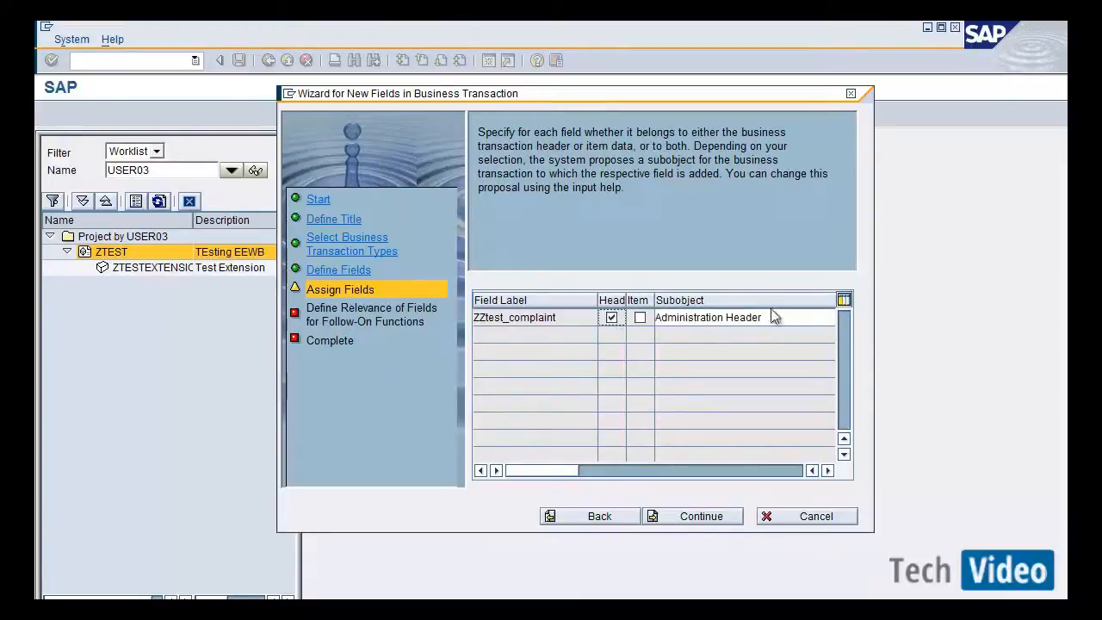
{"action": "left_click_drag", "start_coordinate": [773, 317], "coordinate": [609, 326]}
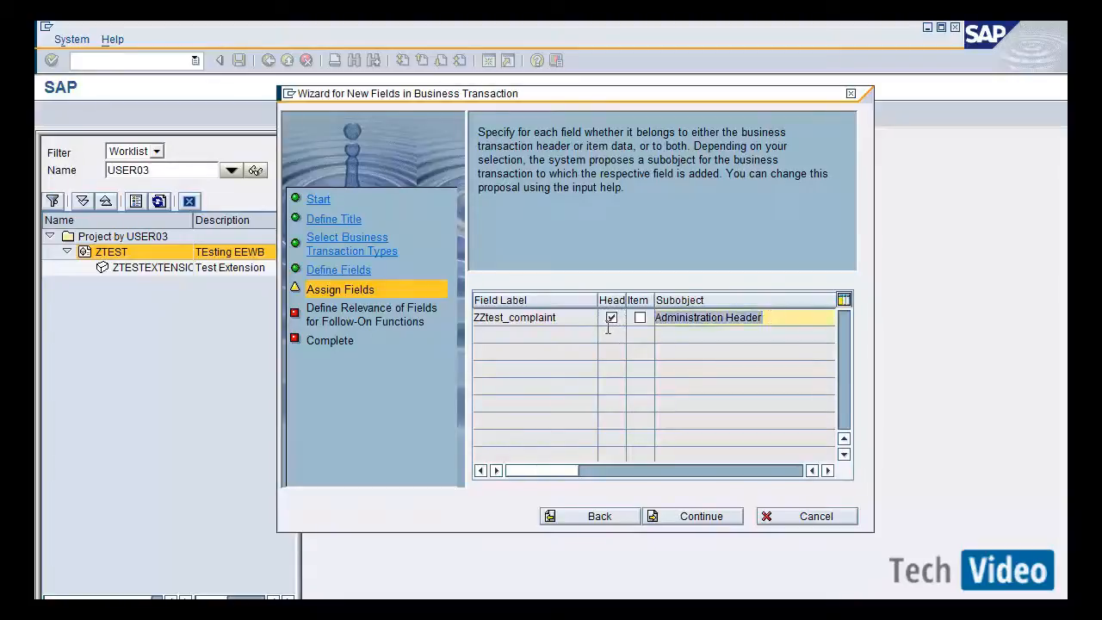
{"action": "left_click", "coordinate": [795, 472]}
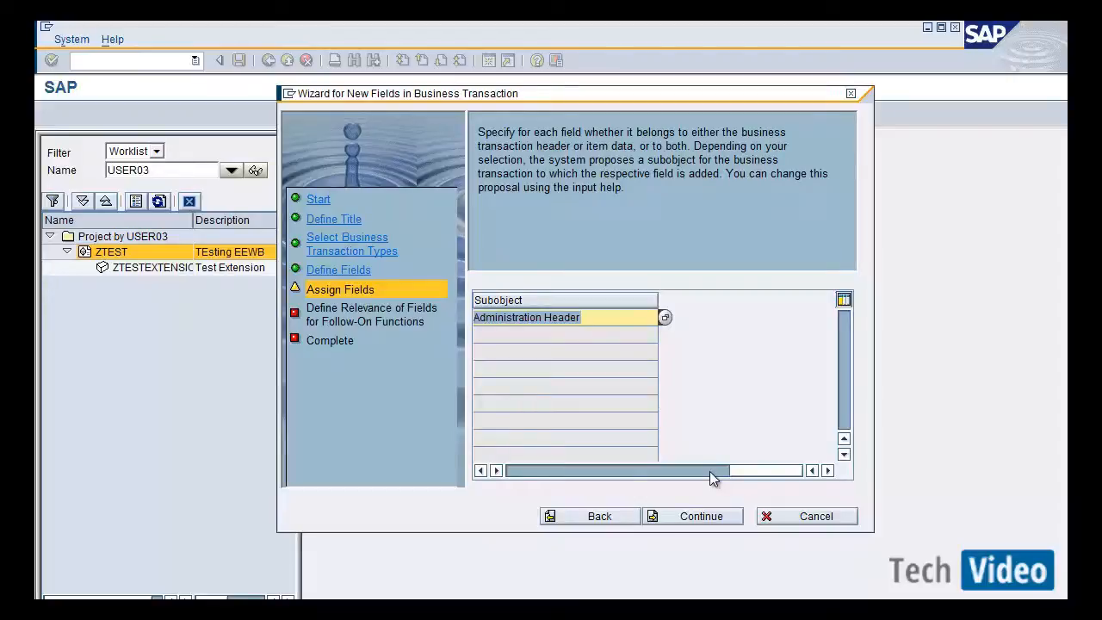
{"action": "left_click", "coordinate": [669, 470]}
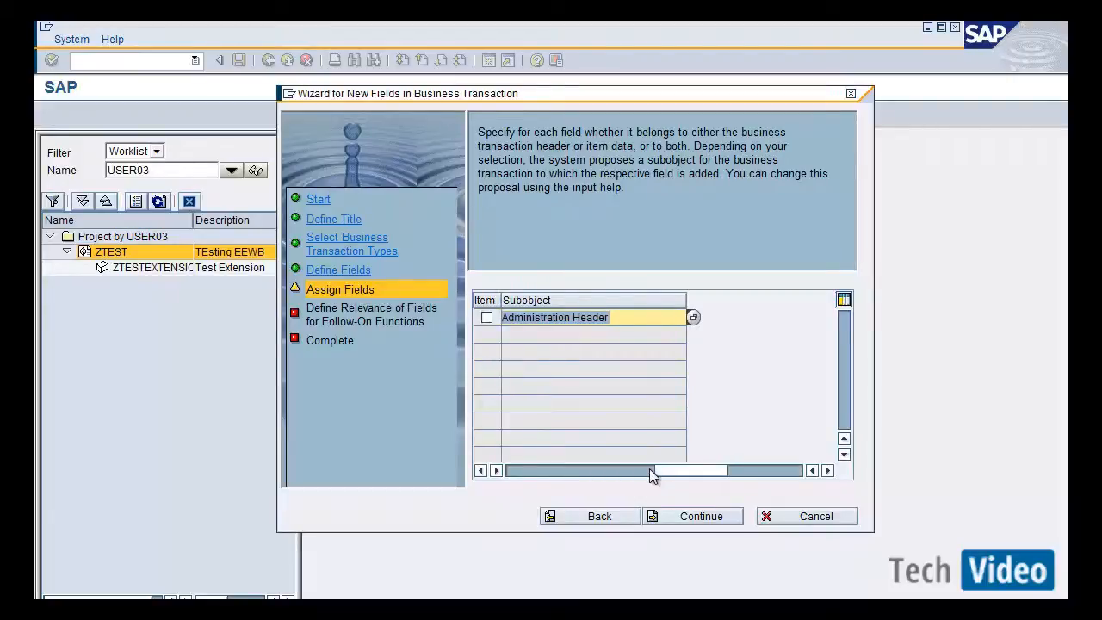
{"action": "left_click", "coordinate": [568, 471]}
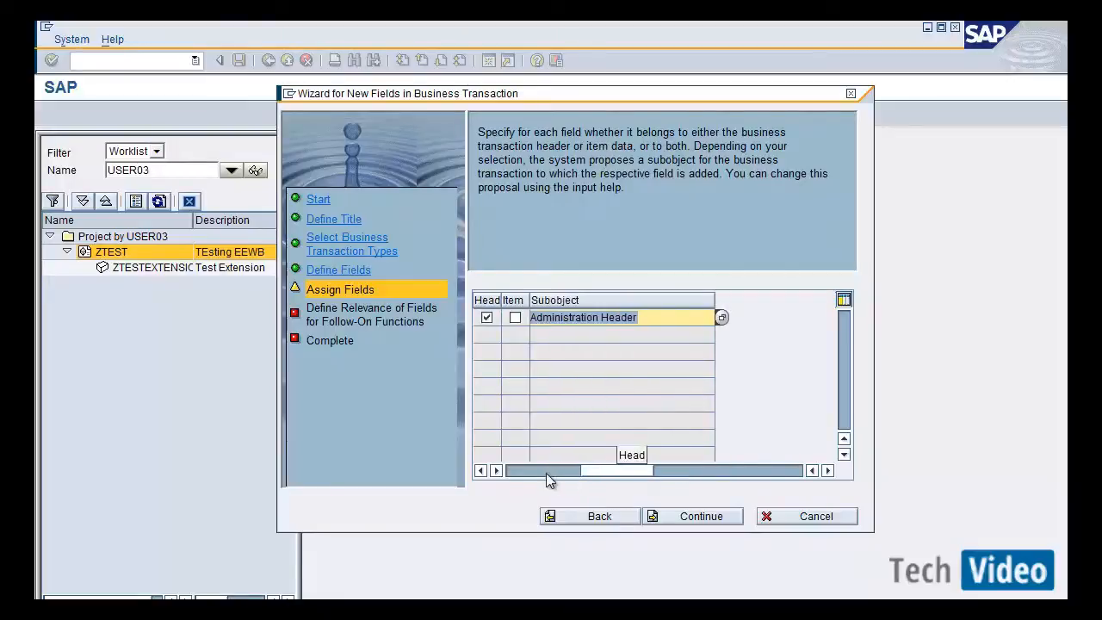
{"action": "left_click", "coordinate": [519, 470]}
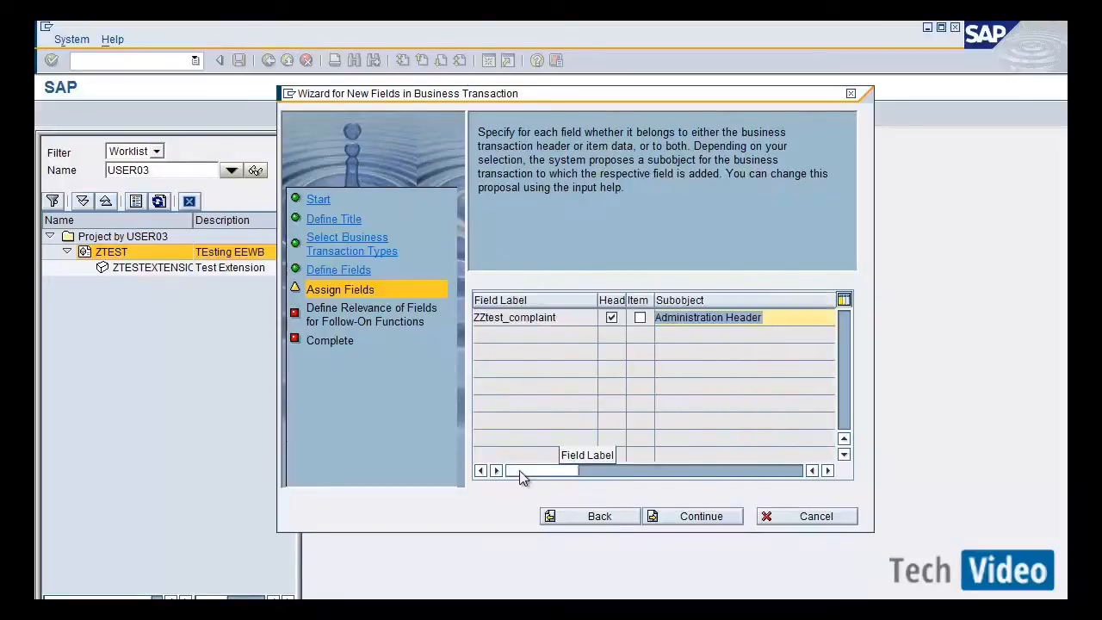
{"action": "left_click", "coordinate": [719, 518]}
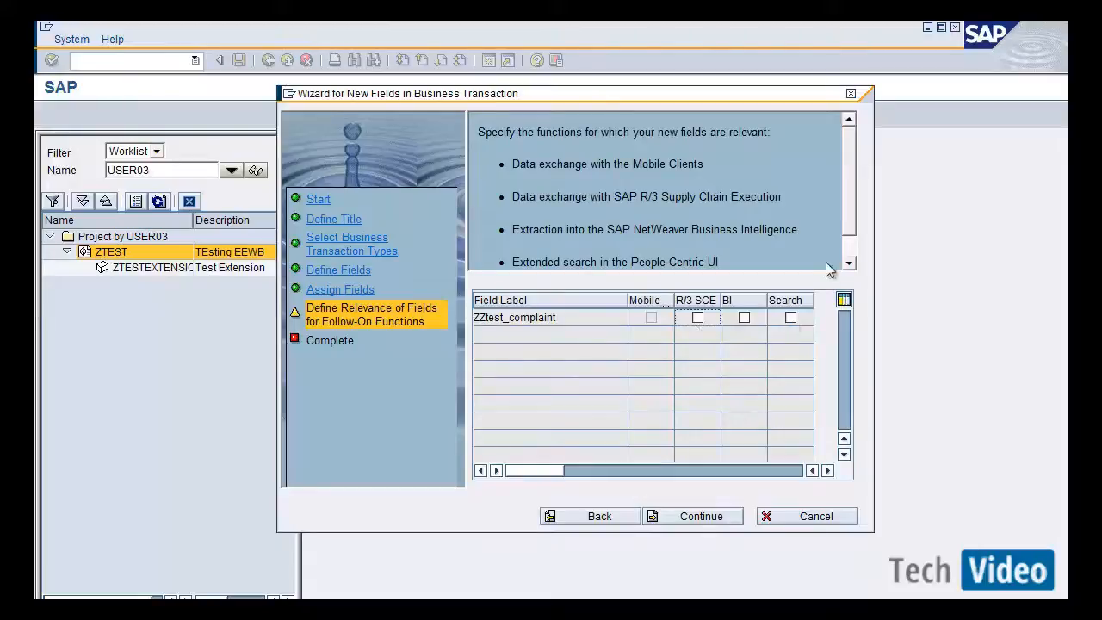
Leave follow-on function relevance unselected and complete the wizard.
{"action": "left_click", "coordinate": [852, 251]}
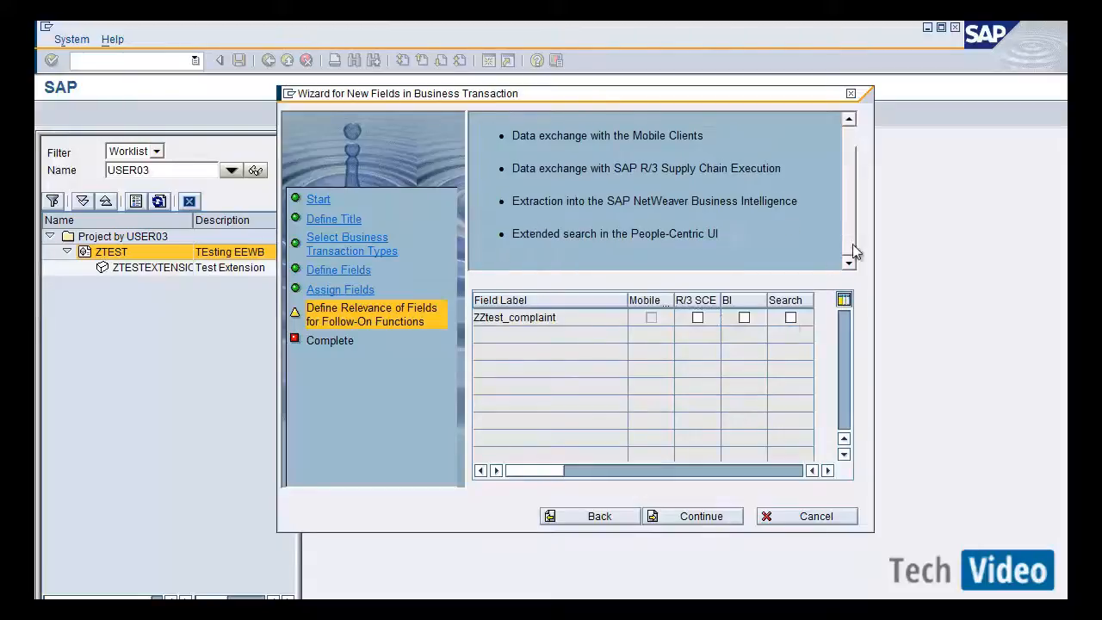
{"action": "left_click", "coordinate": [713, 520]}
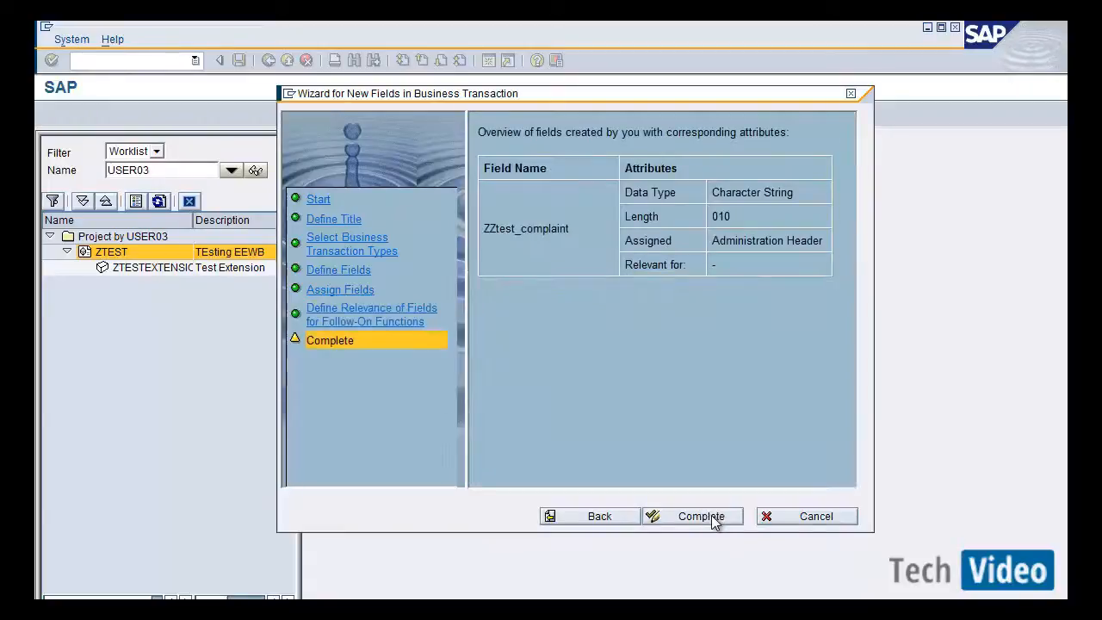
{"action": "left_click", "coordinate": [712, 520]}
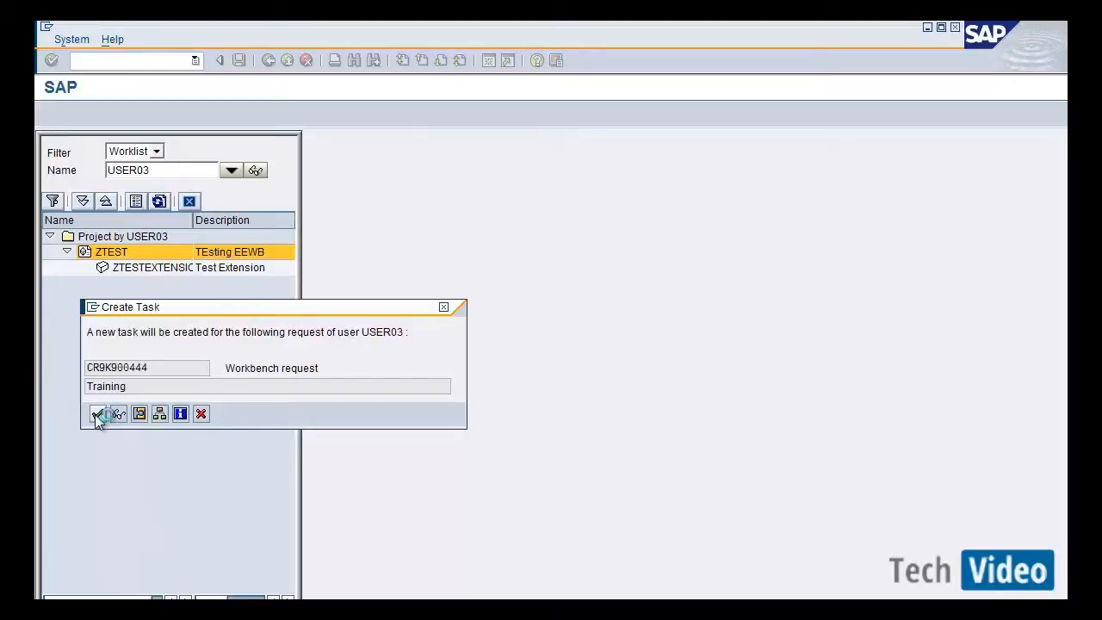
Open a new session from the Create Task dialog and start the ABAP Dictionary.
{"action": "left_click", "coordinate": [93, 306]}
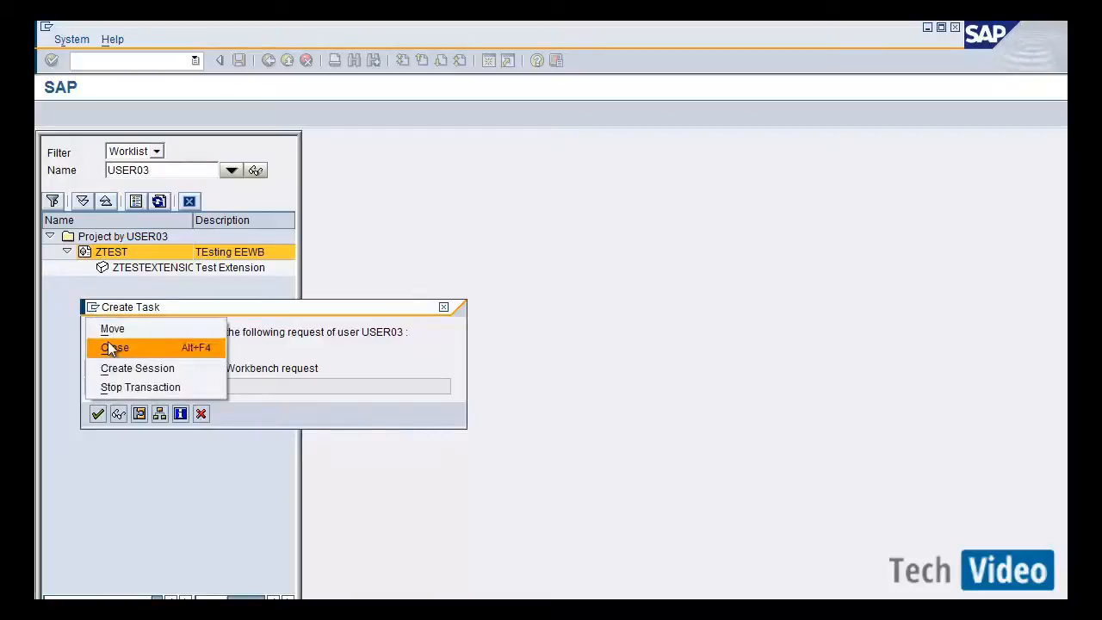
{"action": "left_click", "coordinate": [120, 369]}
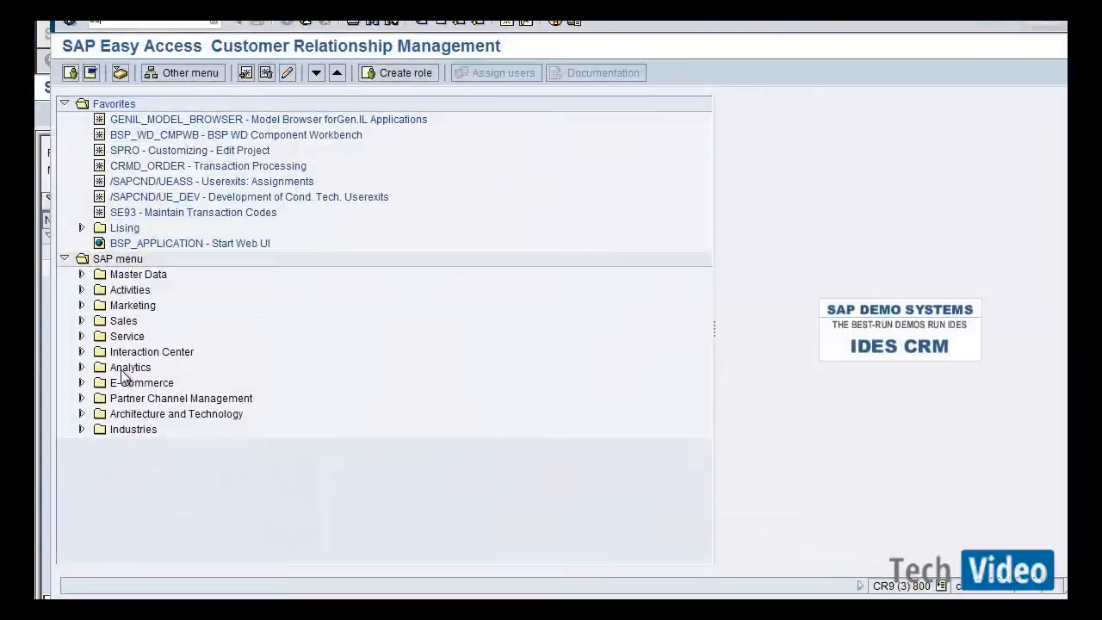
{"action": "key", "text": "Return"}
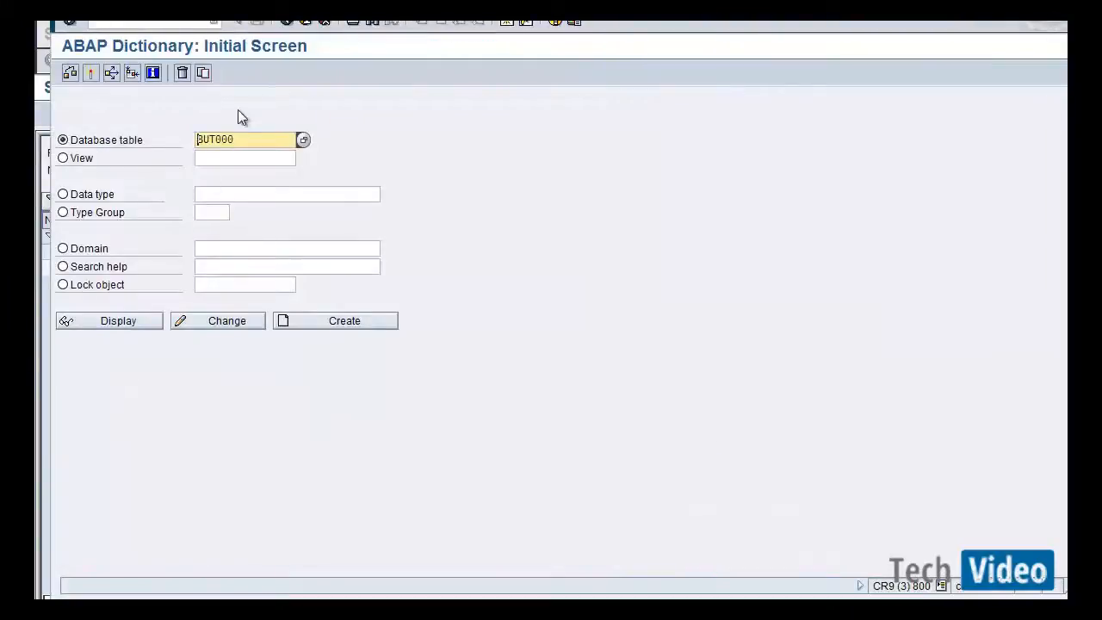
Enter crmd_orderadm_h as the database table name.
{"action": "left_click_drag", "start_coordinate": [247, 139], "coordinate": [74, 141]}
{"action": "type", "text": "c"}
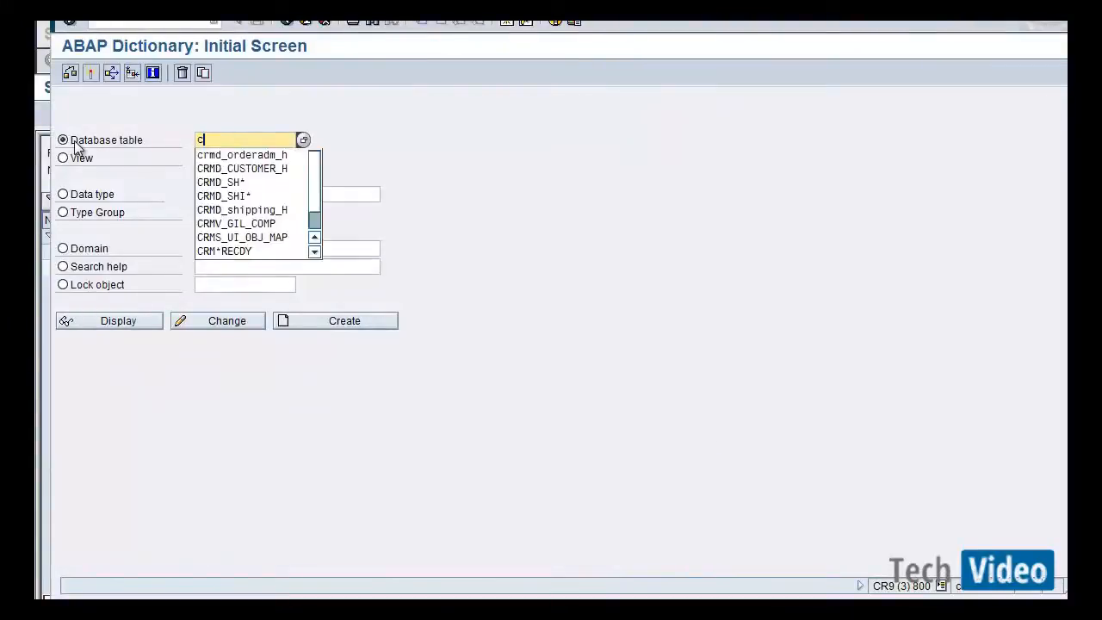
{"action": "type", "text": "rr"}
{"action": "key", "text": "BackSpace"}
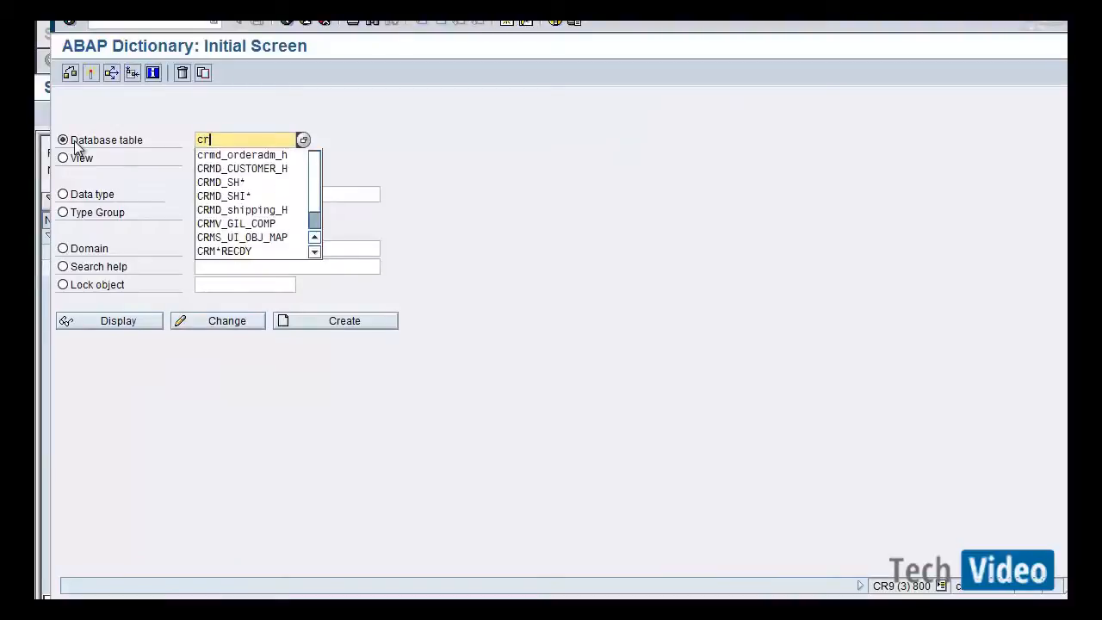
{"action": "key", "text": "Down"}
{"action": "key", "text": "Return"}
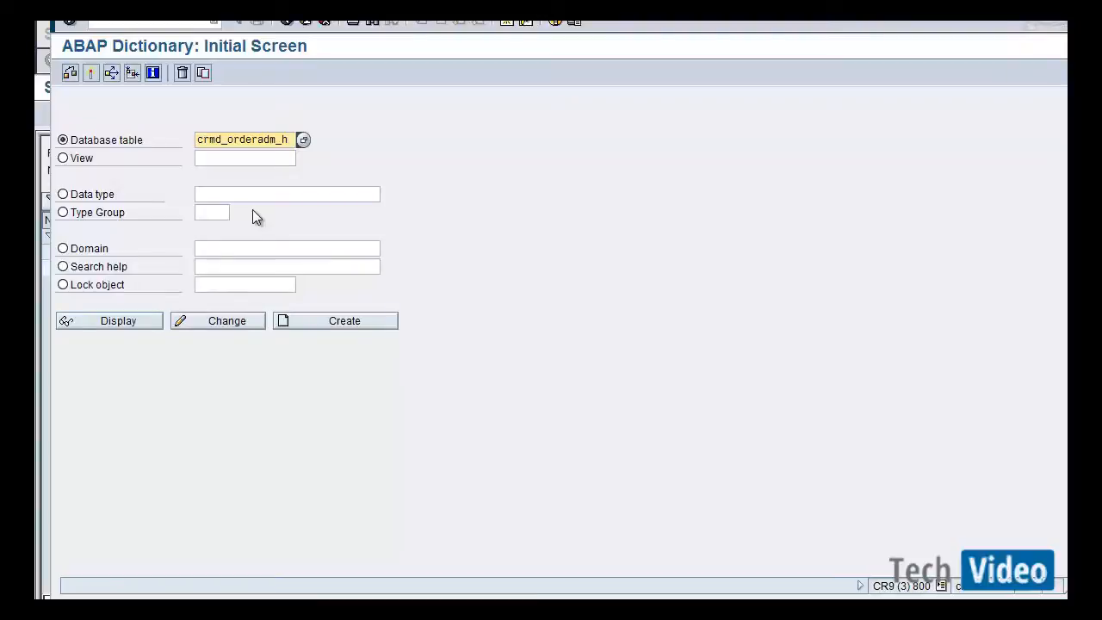
Confirm the pending task creation in the extension workbench and display the crmd_orderadm_h table definition.
{"action": "left_click", "coordinate": [141, 323]}
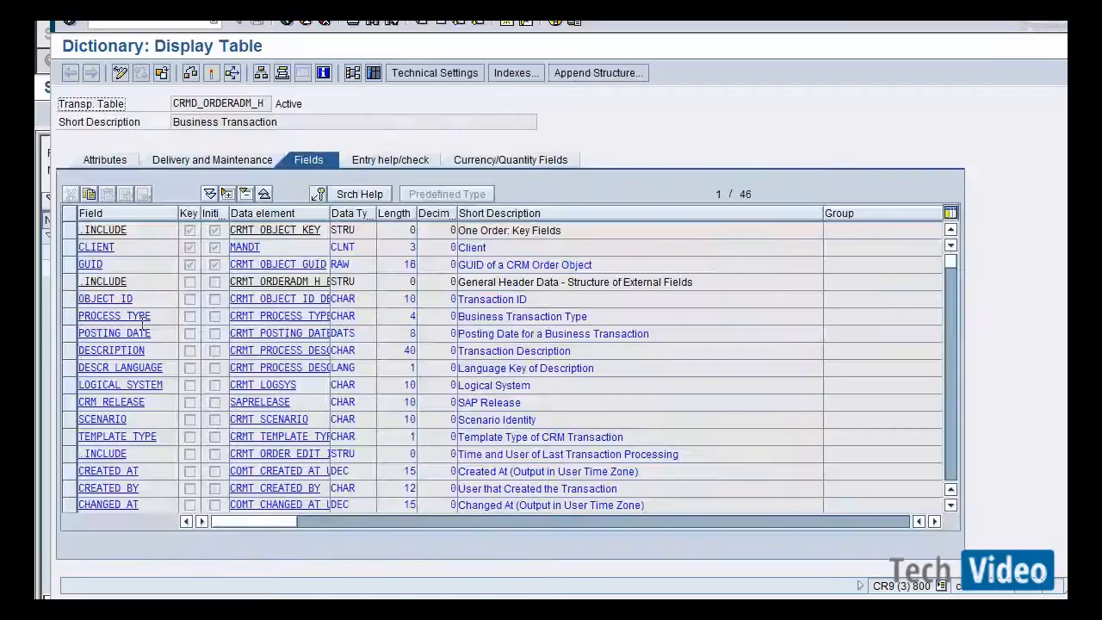
{"action": "key", "text": "alt+Tab"}
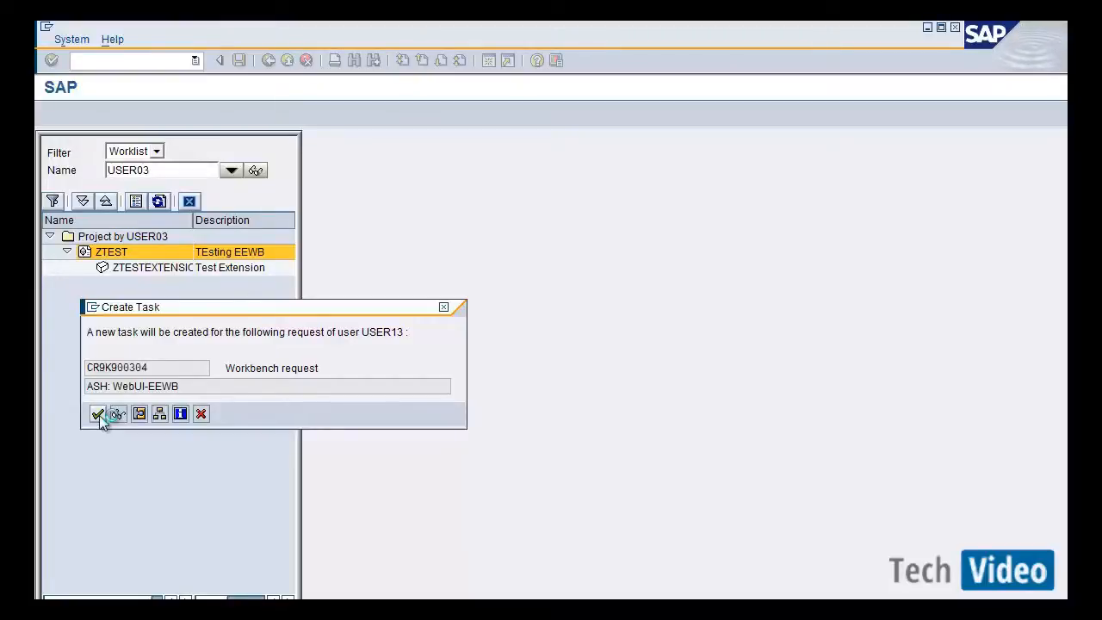
{"action": "left_click", "coordinate": [98, 416]}
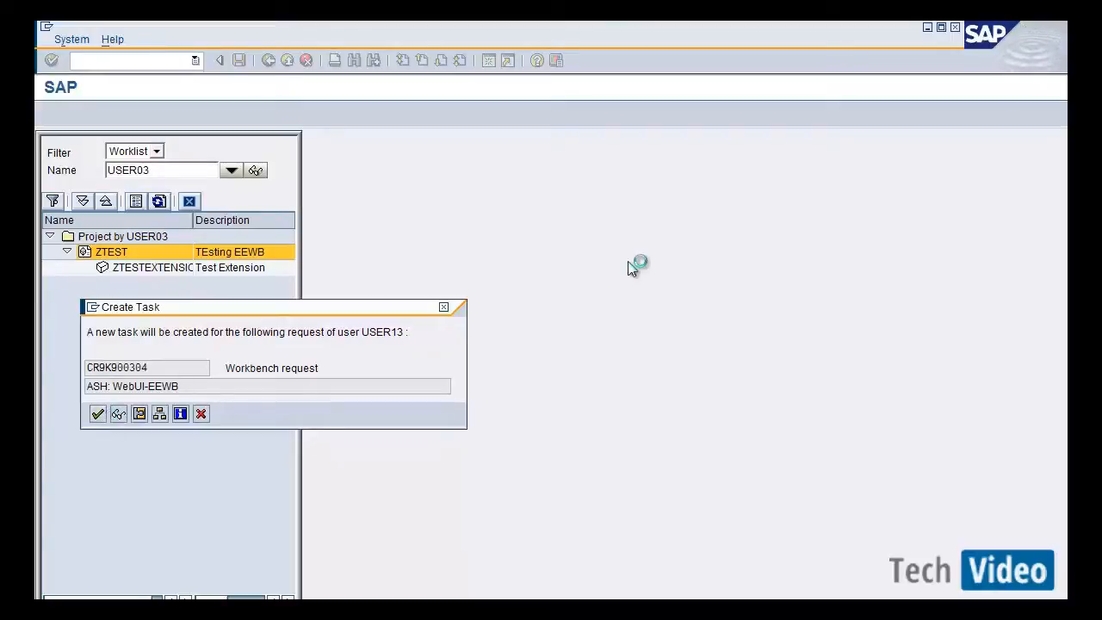
{"action": "key", "text": "alt+Tab"}
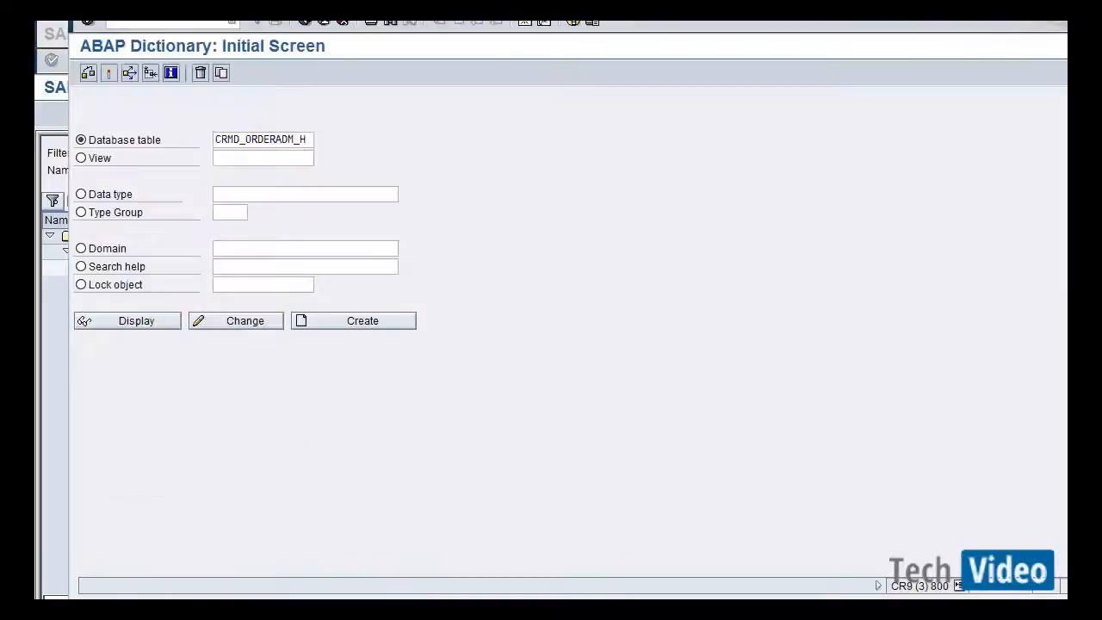
{"action": "left_click", "coordinate": [148, 321]}
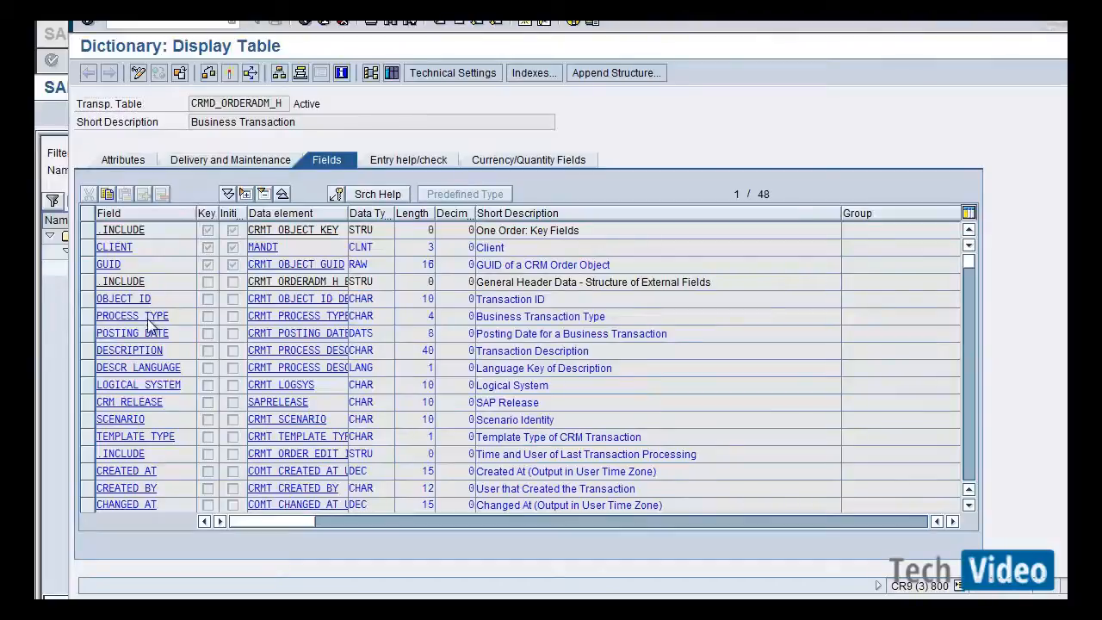
Search the table's field list for comp and examine the ZZtest_complaint field's row.
{"action": "key", "text": "ctrl+f"}
{"action": "type", "text": "comp"}
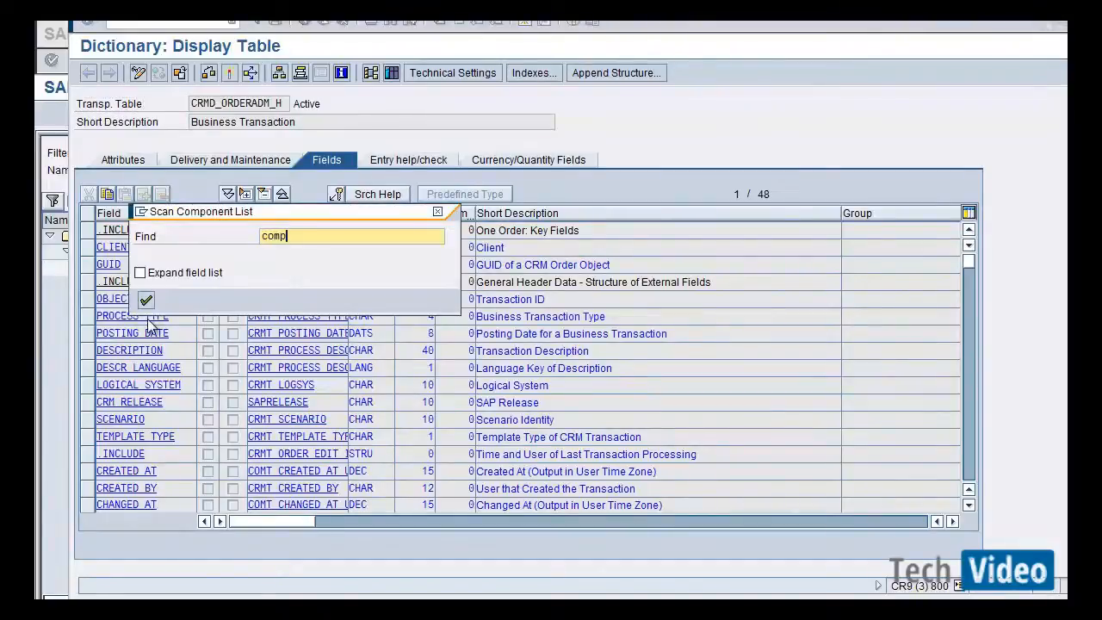
{"action": "key", "text": "Return"}
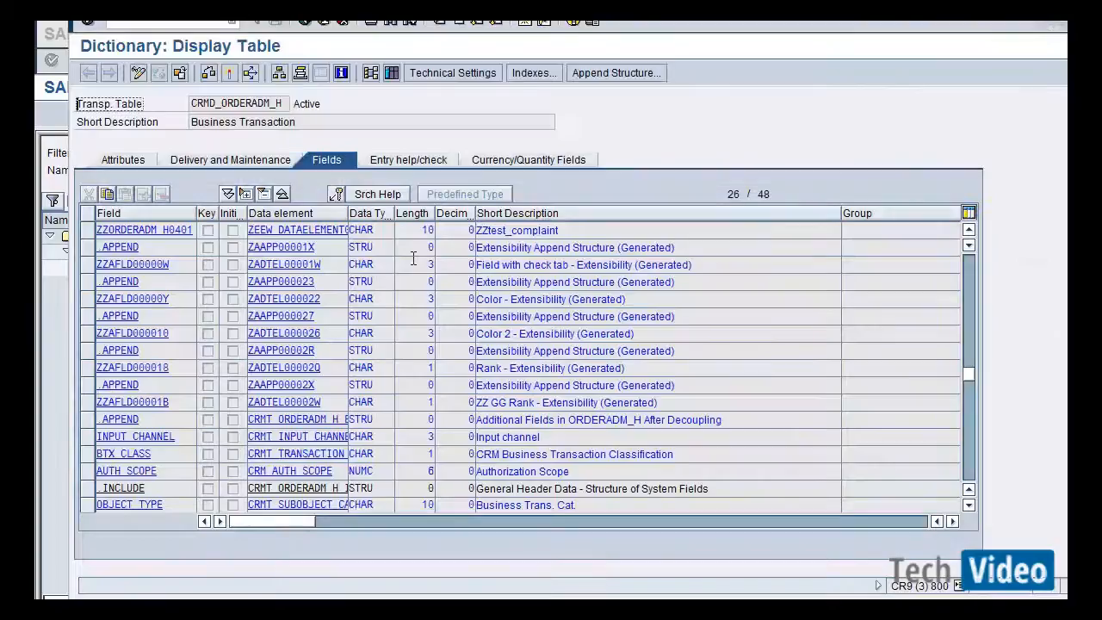
{"action": "left_click", "coordinate": [566, 235]}
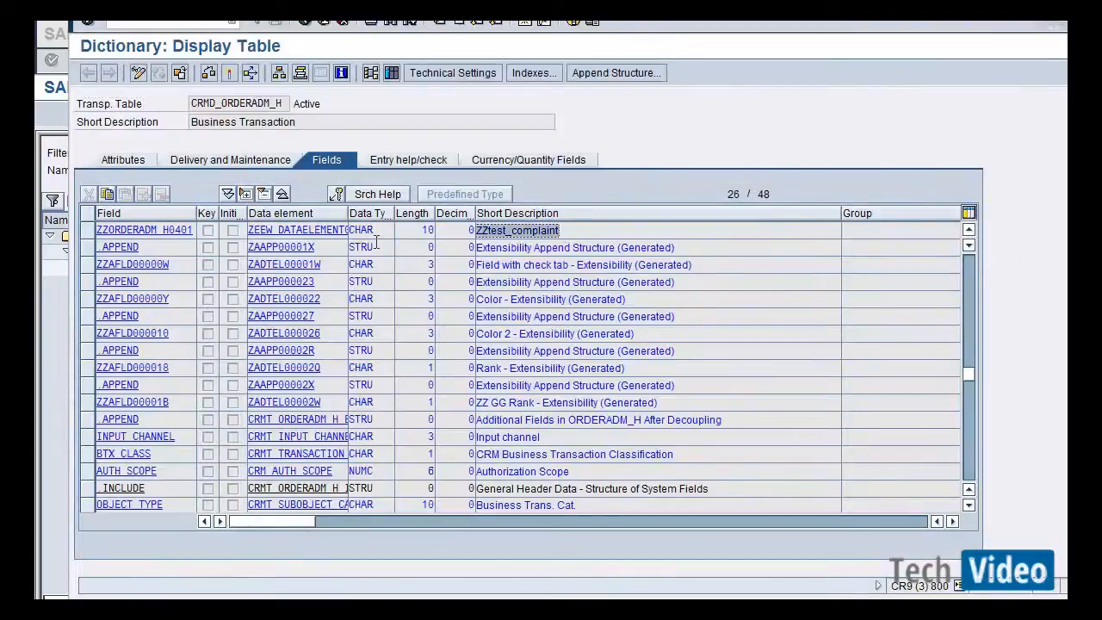
{"action": "left_click", "coordinate": [98, 230]}
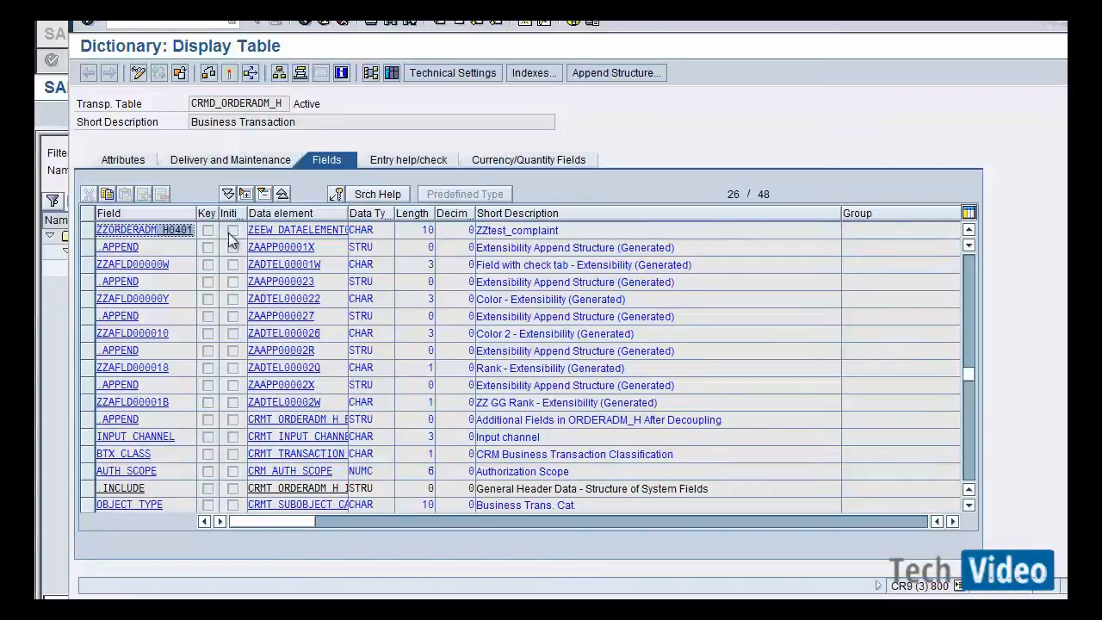
{"action": "left_click", "coordinate": [348, 229]}
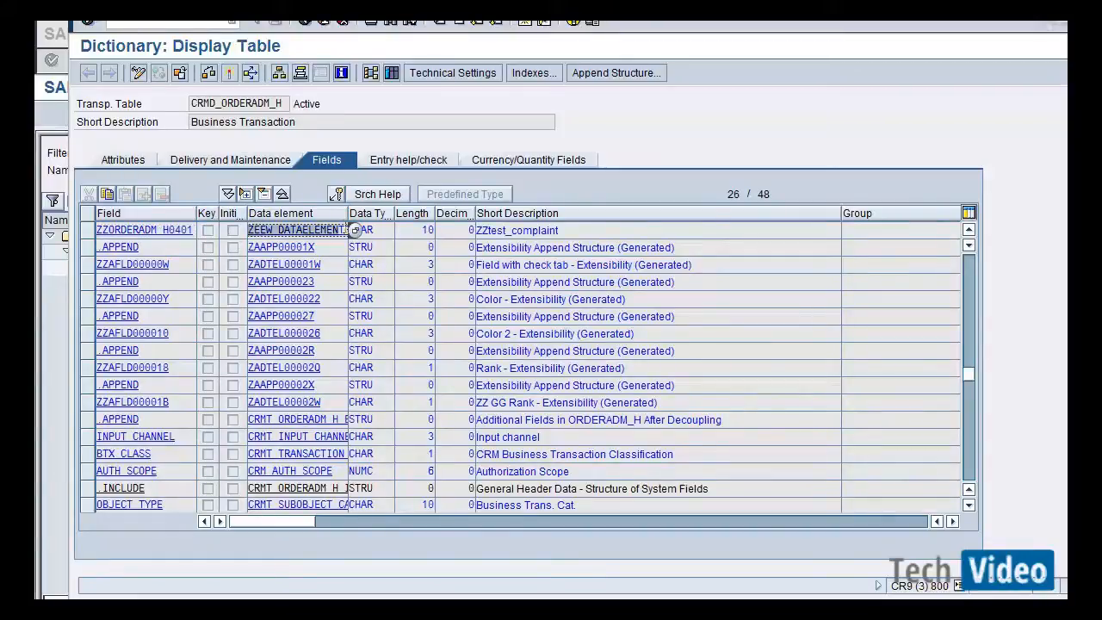
{"action": "left_click", "coordinate": [376, 230]}
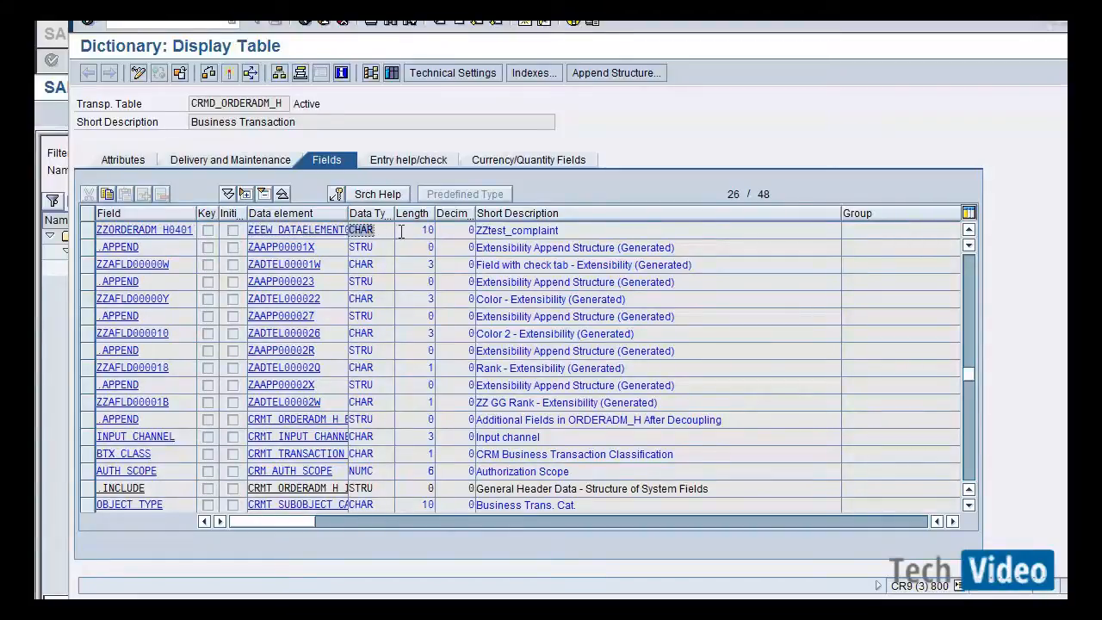
{"action": "left_click", "coordinate": [404, 229]}
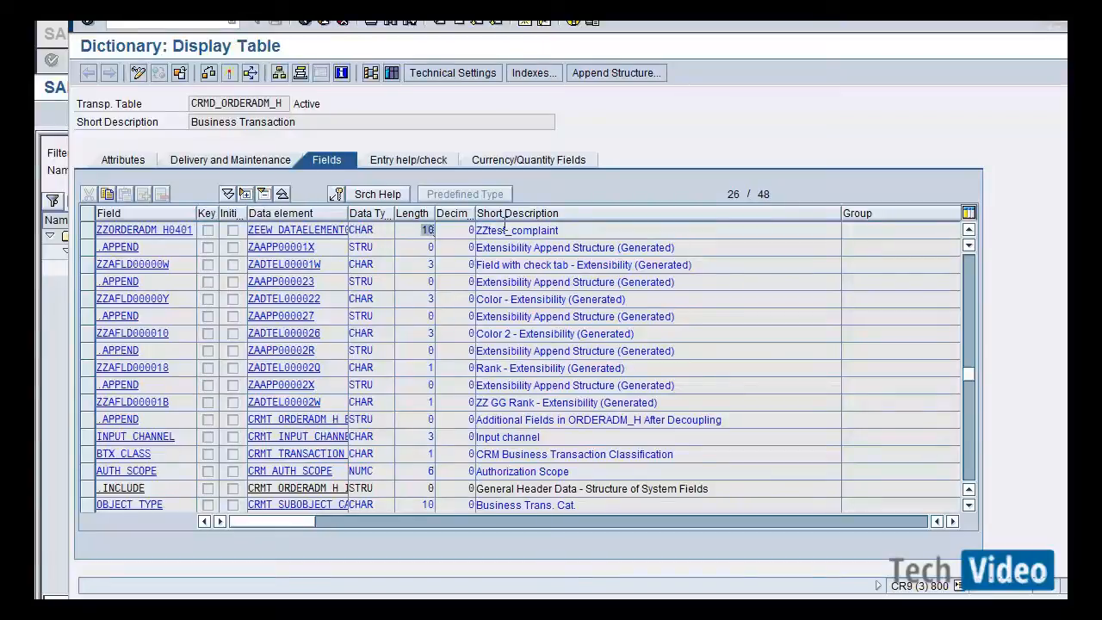
{"action": "left_click", "coordinate": [551, 230]}
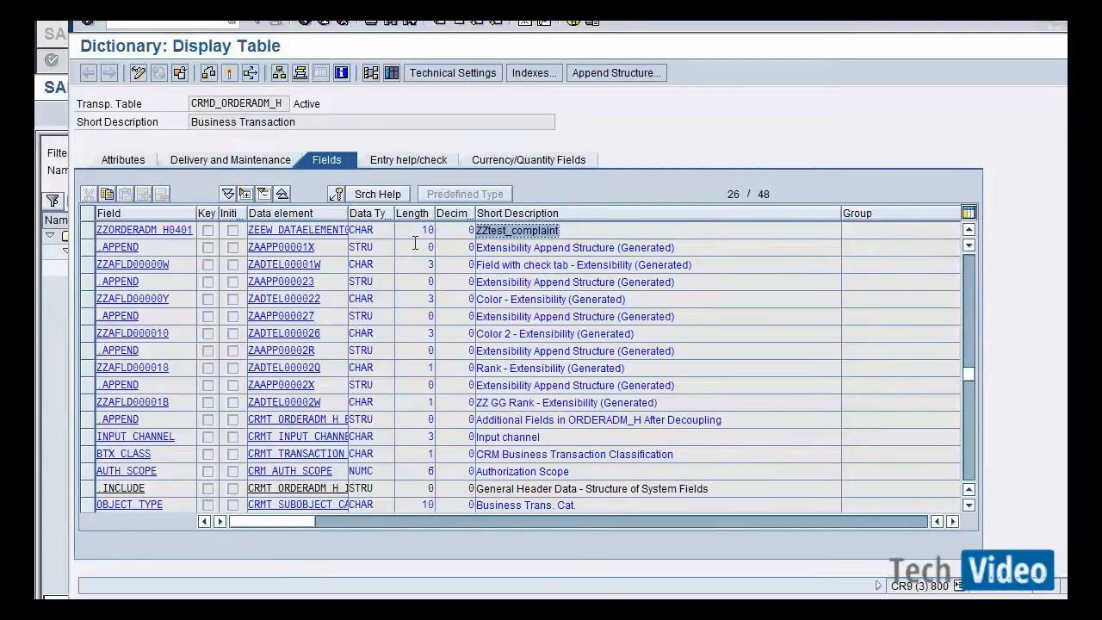
Examine the appended field's data element, data type and length in the table's field list.
{"action": "left_click", "coordinate": [334, 234]}
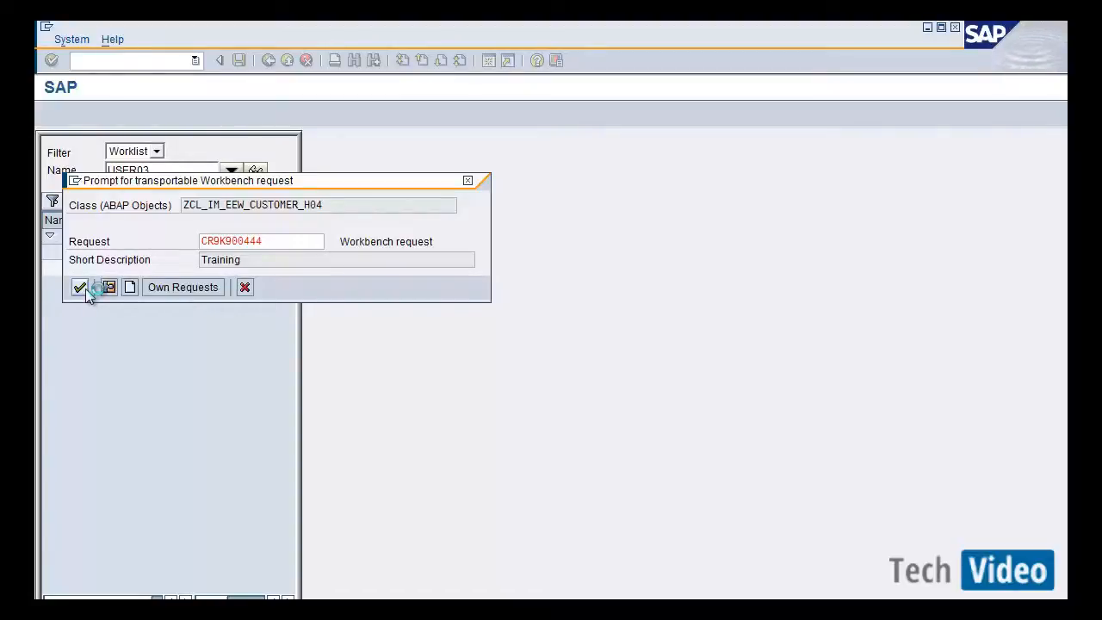
{"action": "key", "text": "alt+Tab"}
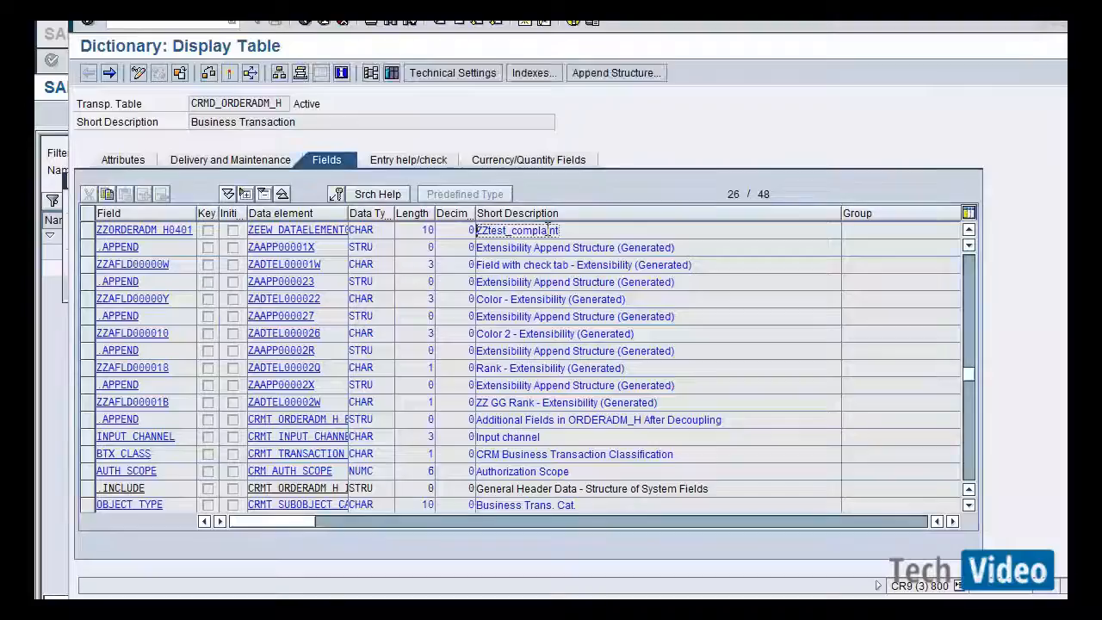
{"action": "left_click", "coordinate": [348, 229]}
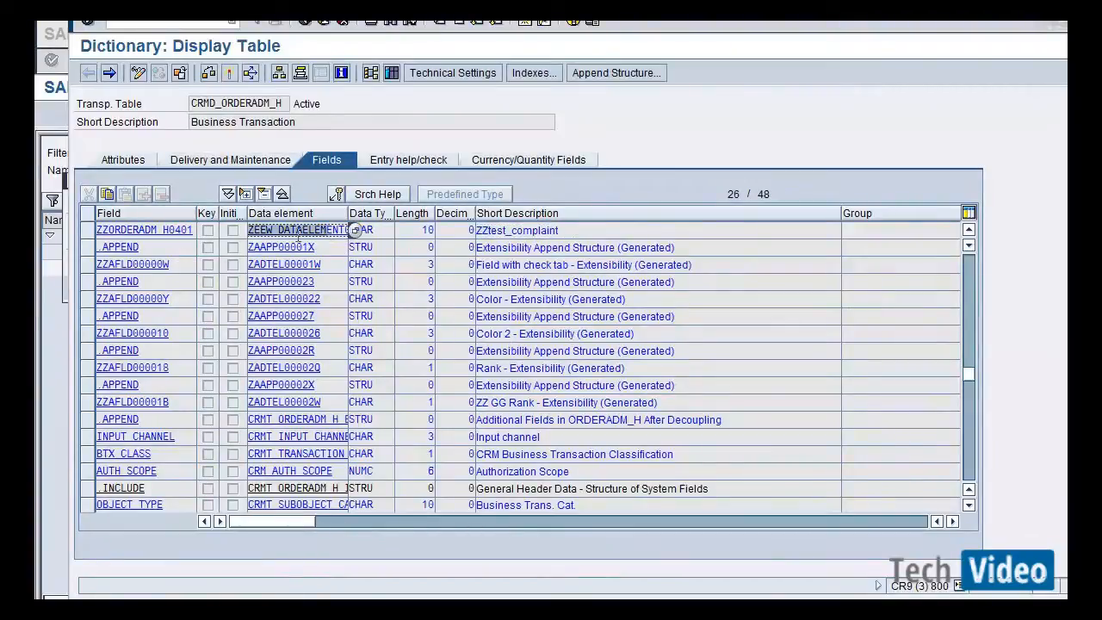
{"action": "left_click", "coordinate": [519, 232]}
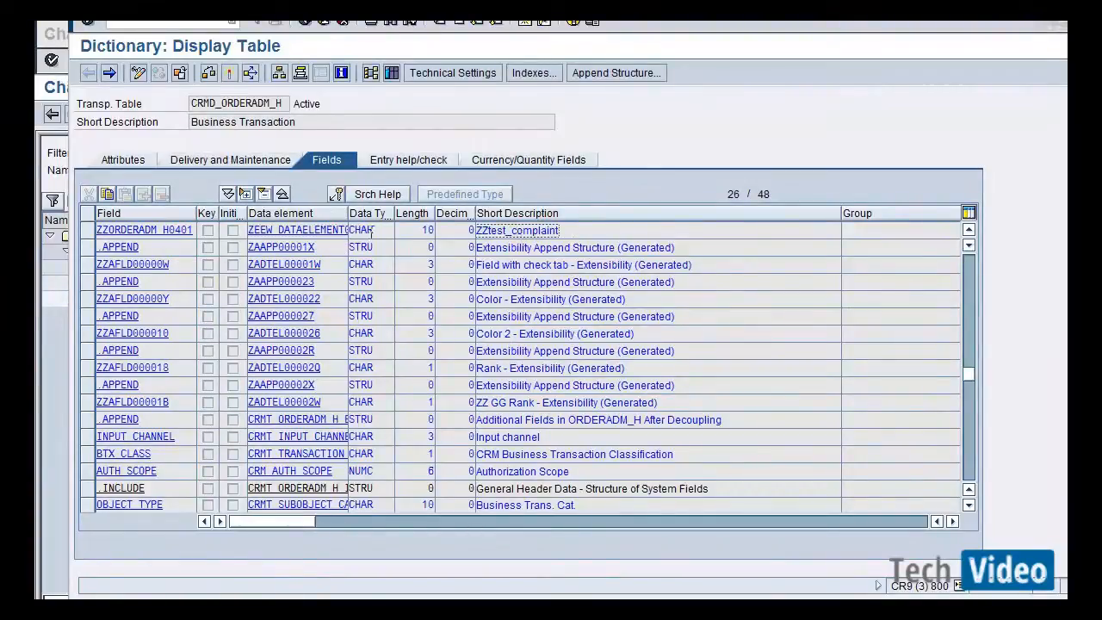
{"action": "left_click_drag", "start_coordinate": [376, 231], "coordinate": [328, 230]}
{"action": "left_click_drag", "start_coordinate": [404, 228], "coordinate": [536, 213]}
Expand the ZTEST project tree down to the extension's task and review the field entry in the enhancement definition.
{"action": "key", "text": "alt+Tab"}
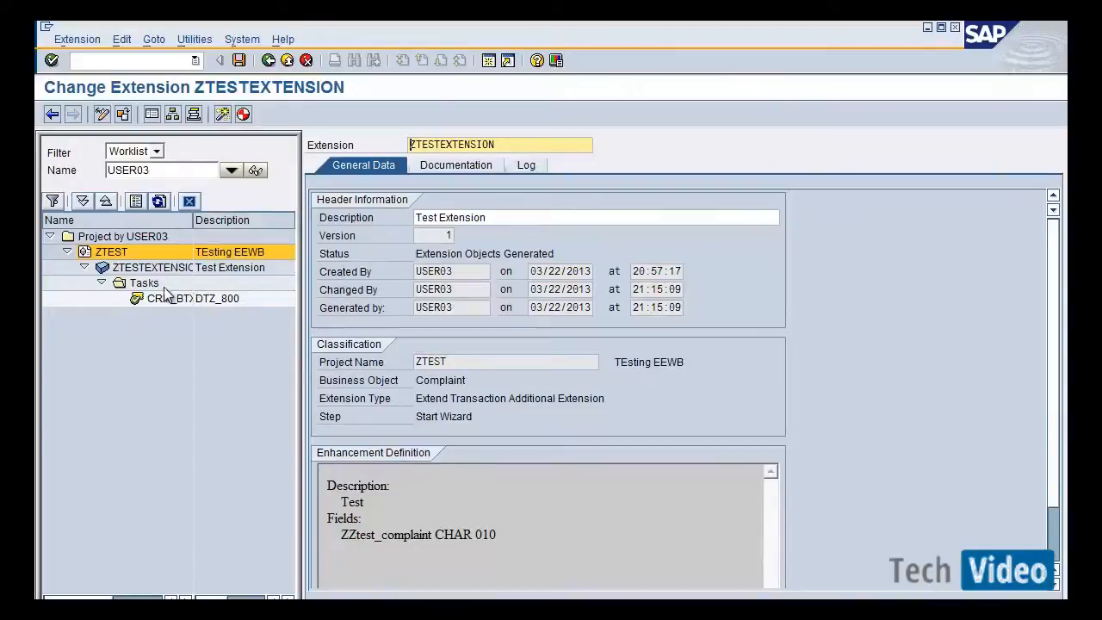
{"action": "left_click", "coordinate": [118, 255]}
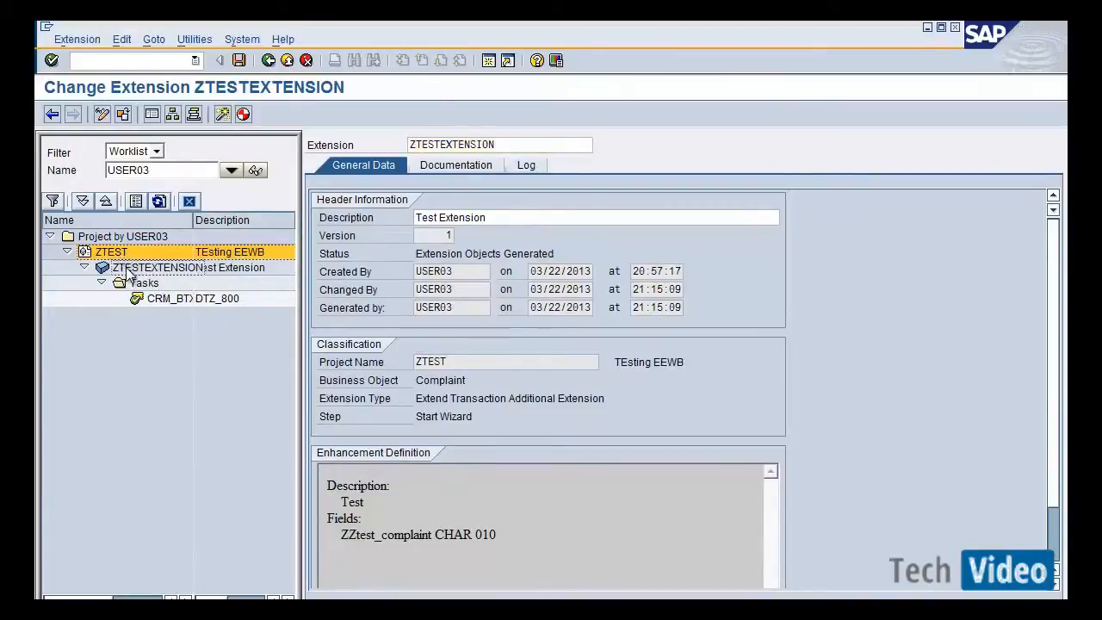
{"action": "left_click", "coordinate": [129, 269]}
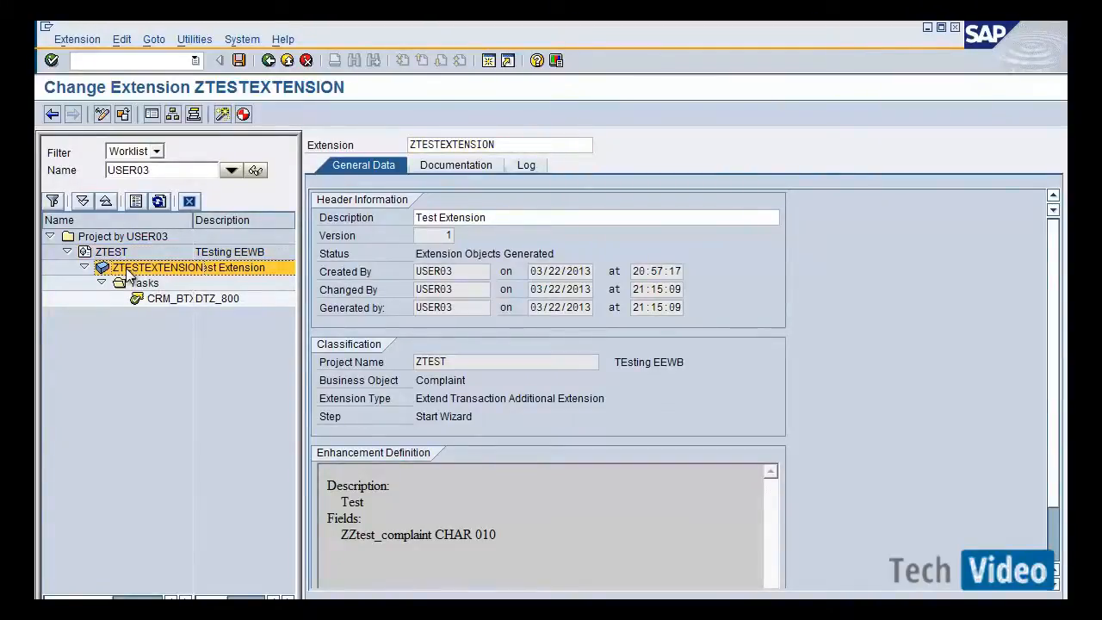
{"action": "left_click", "coordinate": [142, 283]}
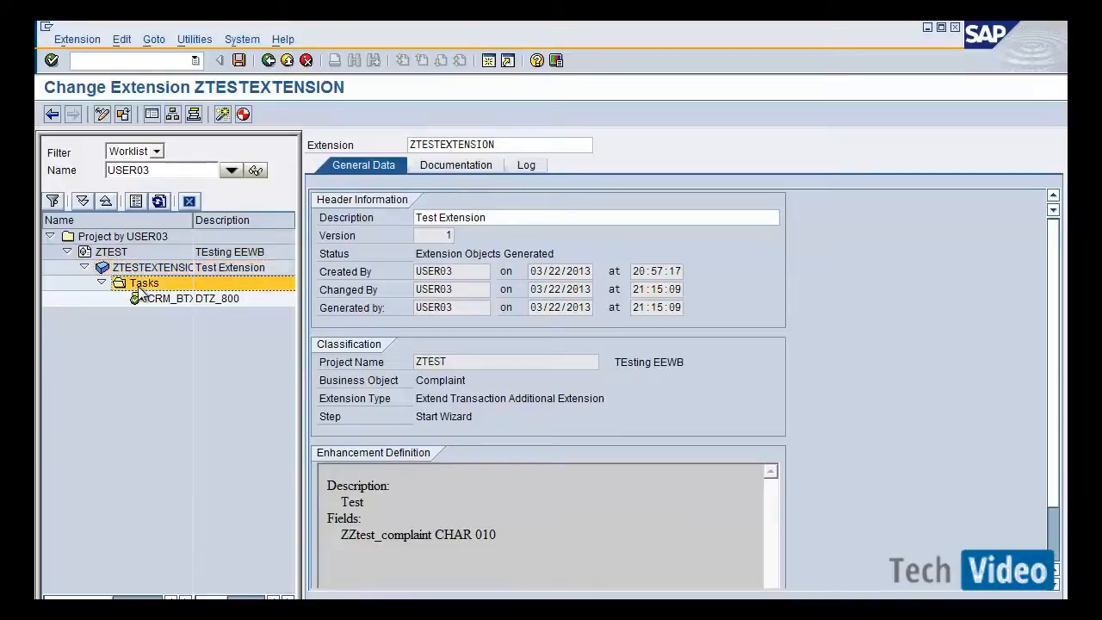
{"action": "left_click", "coordinate": [153, 301]}
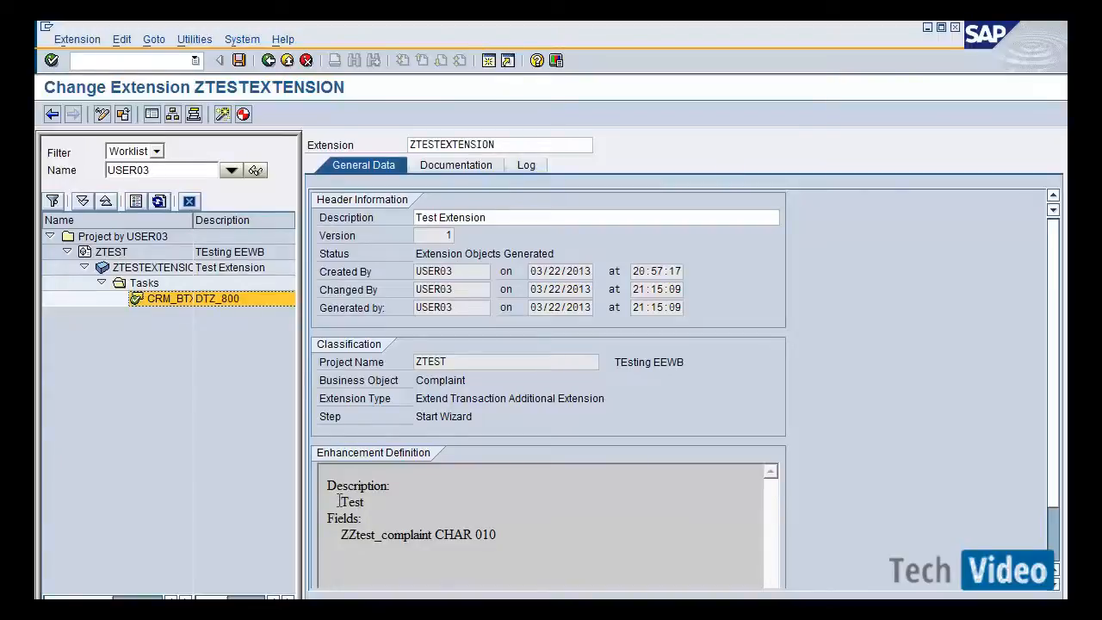
{"action": "left_click_drag", "start_coordinate": [340, 501], "coordinate": [422, 534]}
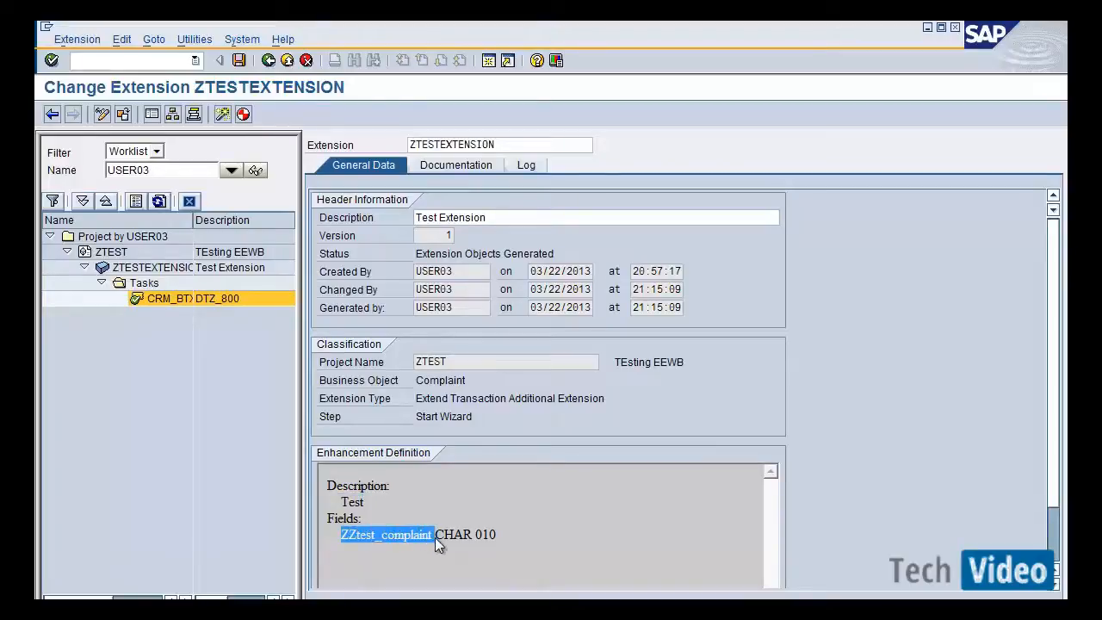
{"action": "left_click", "coordinate": [434, 537]}
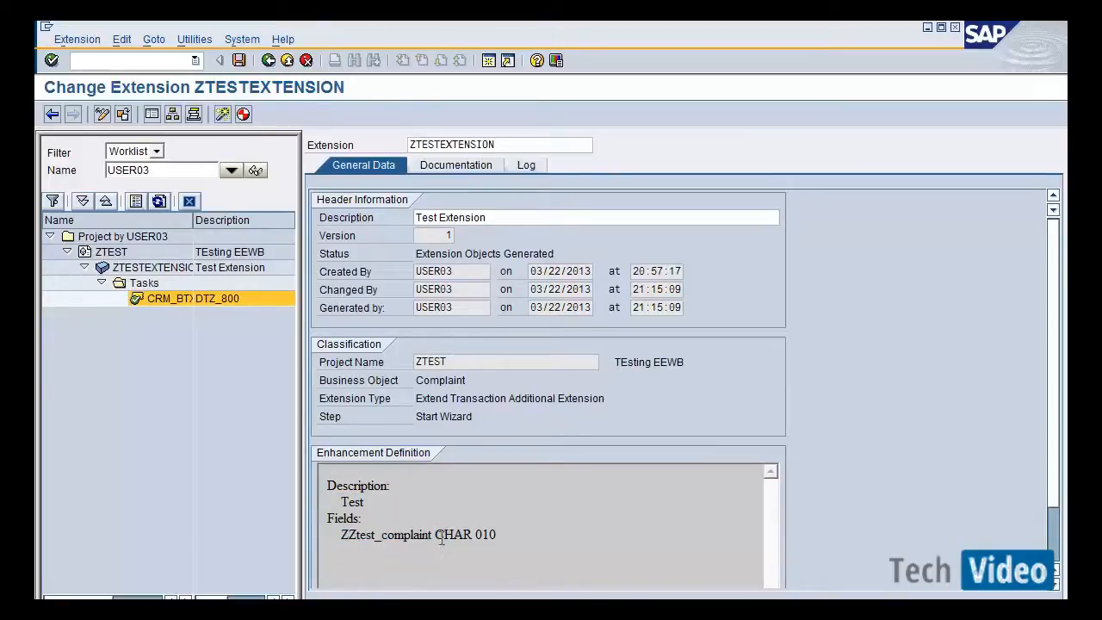
{"action": "left_click_drag", "start_coordinate": [434, 535], "coordinate": [505, 534]}
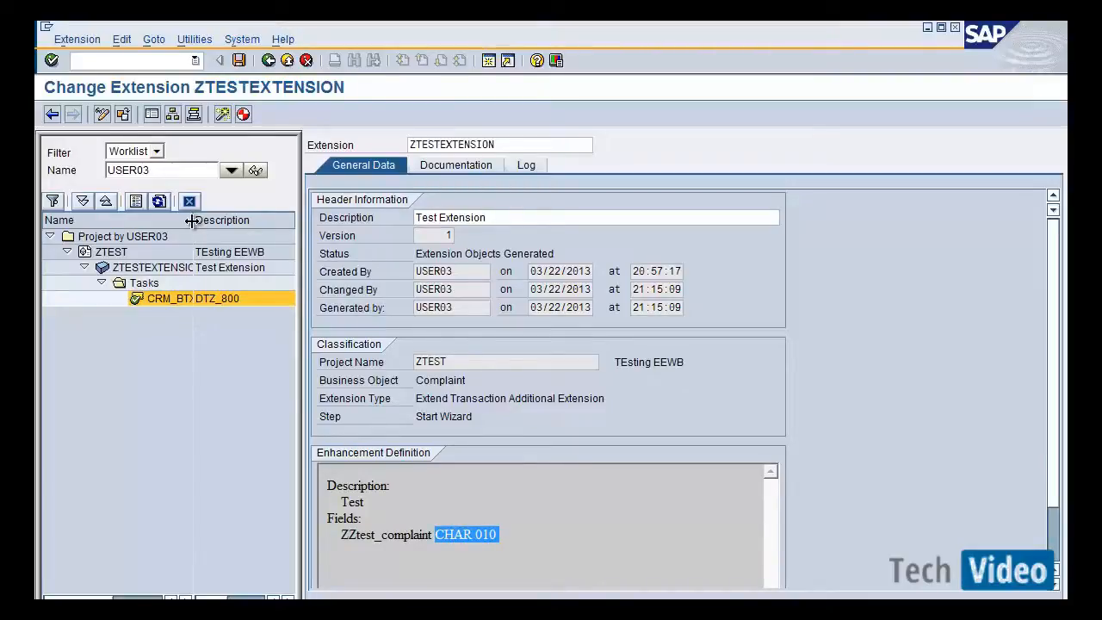
Open the extension's task and scroll through its list of generated objects.
{"action": "double_click", "coordinate": [197, 300]}
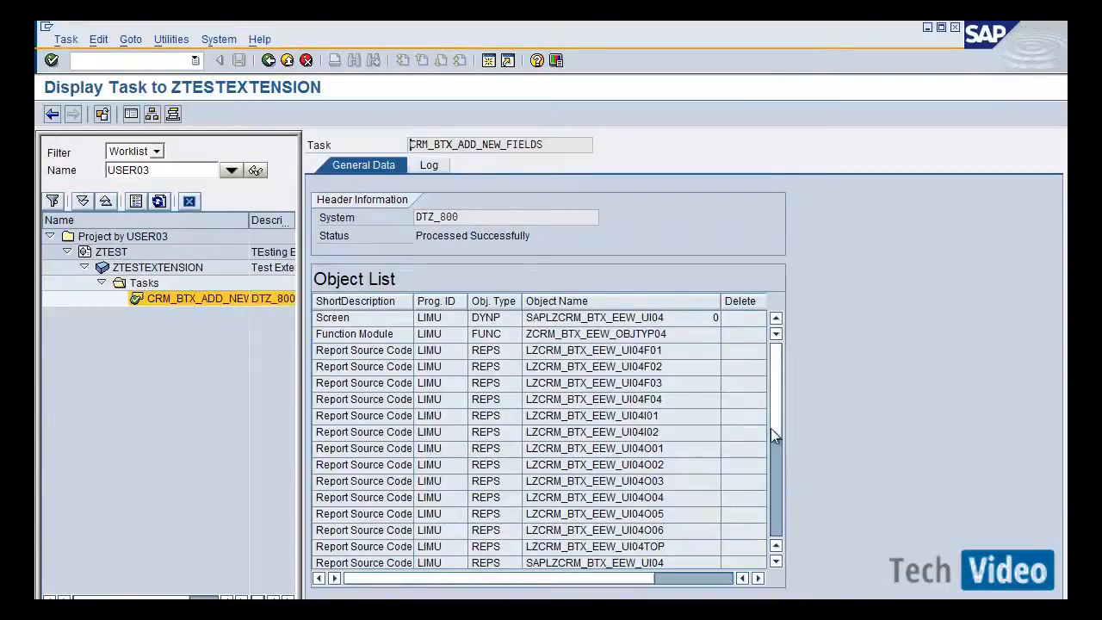
{"action": "left_click", "coordinate": [774, 460]}
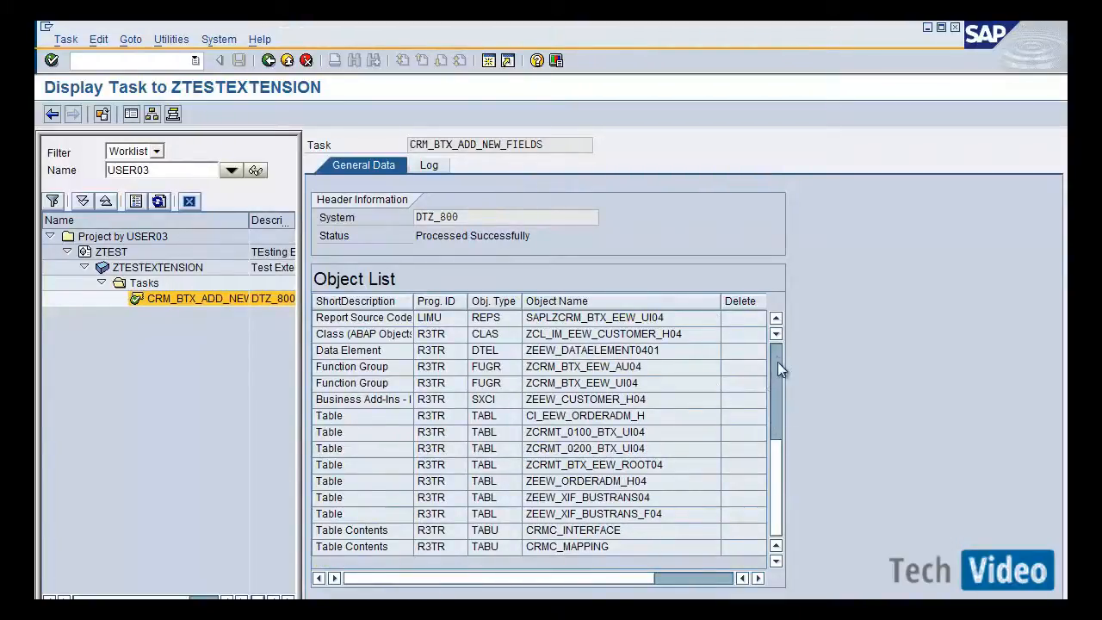
{"action": "left_click_drag", "start_coordinate": [777, 361], "coordinate": [778, 476]}
{"action": "left_click", "coordinate": [777, 468]}
{"action": "left_click", "coordinate": [775, 349]}
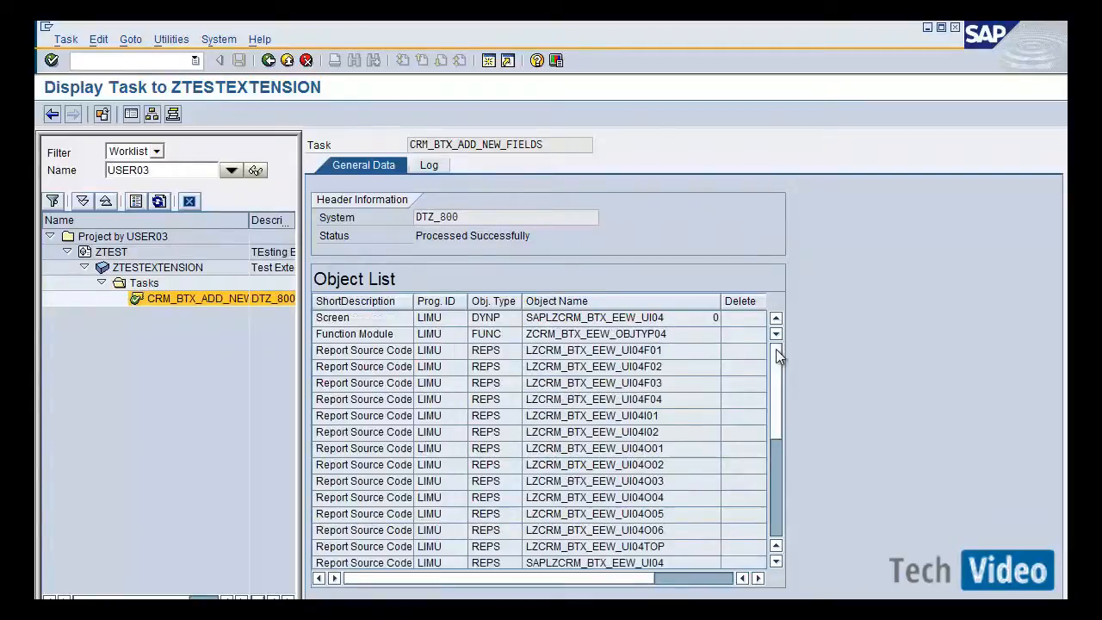
{"action": "left_click", "coordinate": [529, 237]}
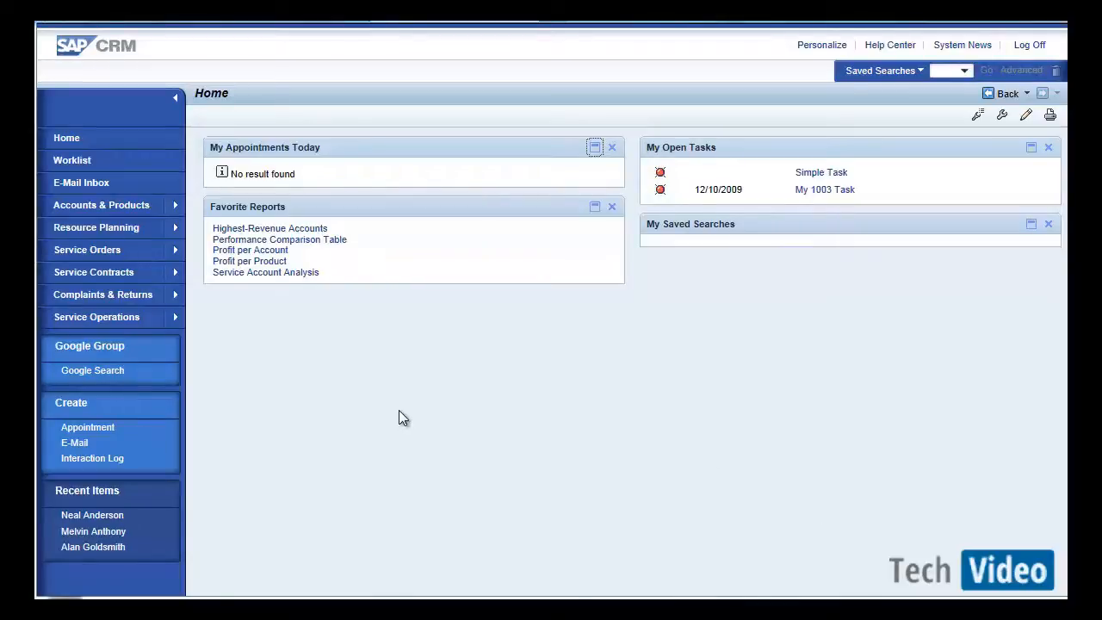
In the CRM Web UI, open Complaints & Returns and start creating a new complaint.
{"action": "left_click", "coordinate": [129, 295]}
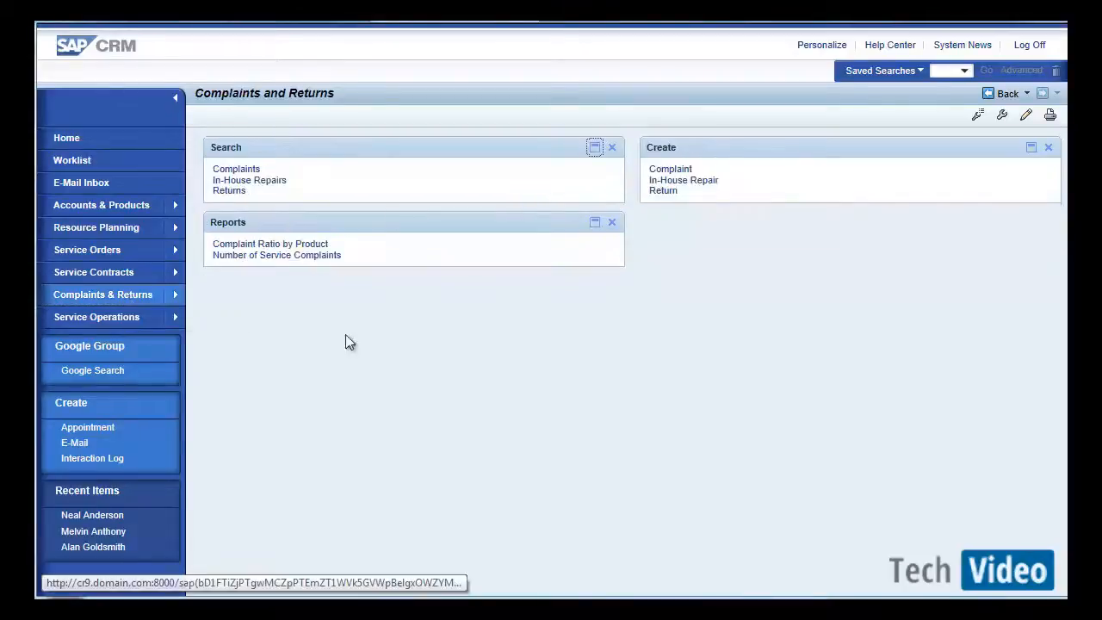
{"action": "left_click", "coordinate": [670, 171]}
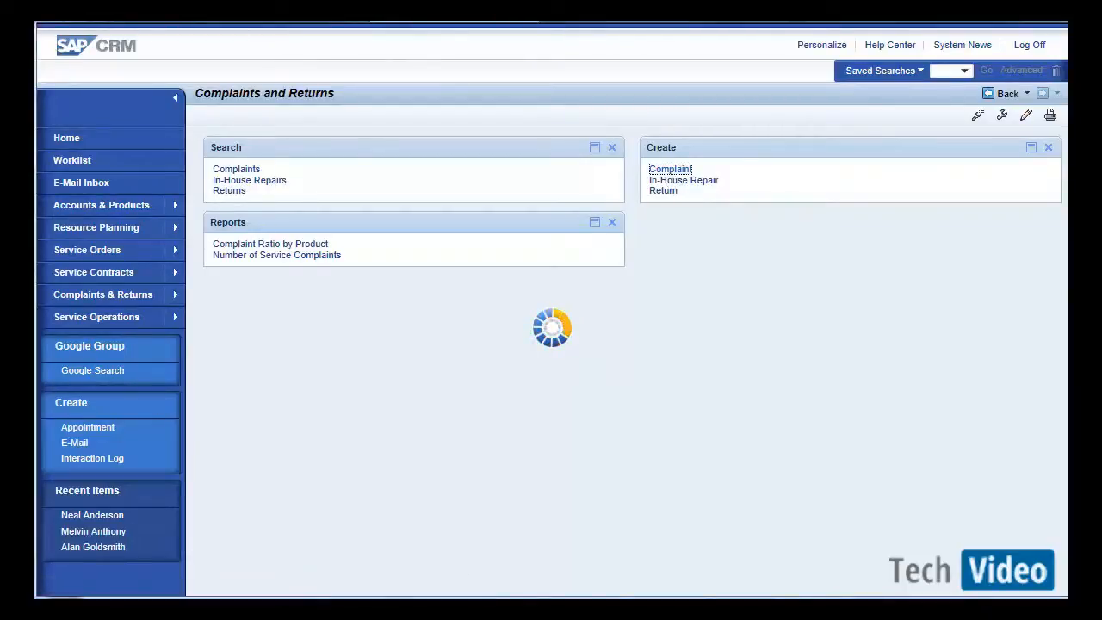
{"action": "left_click", "coordinate": [383, 564]}
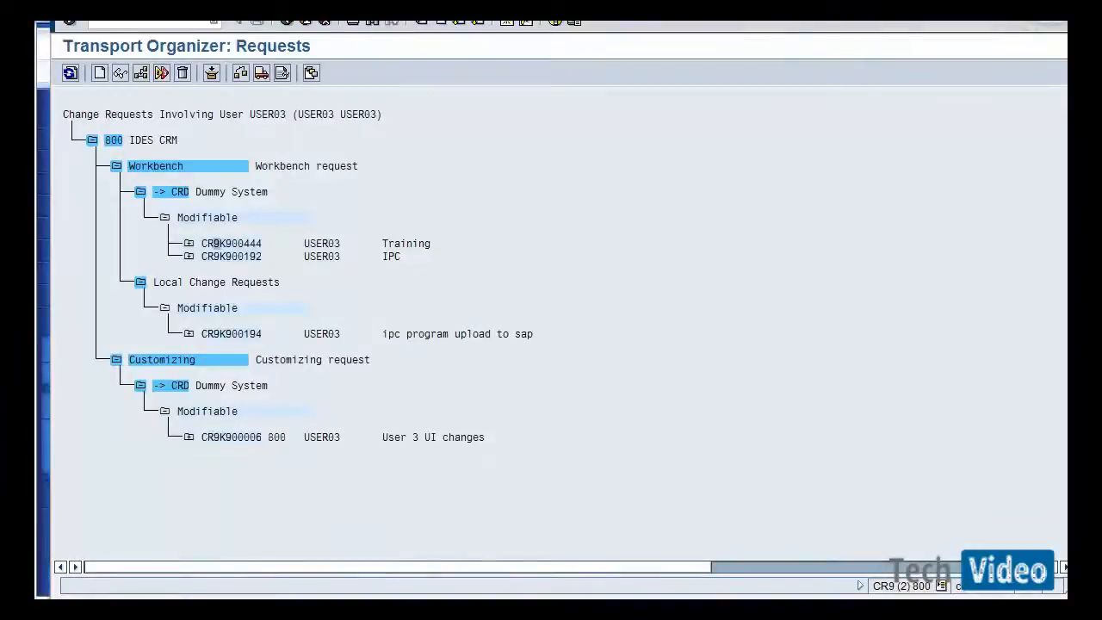
Leave the Transport Organizer and open the Extensibility Tool System Info transaction AXTSYS.
{"action": "left_click", "coordinate": [307, 22]}
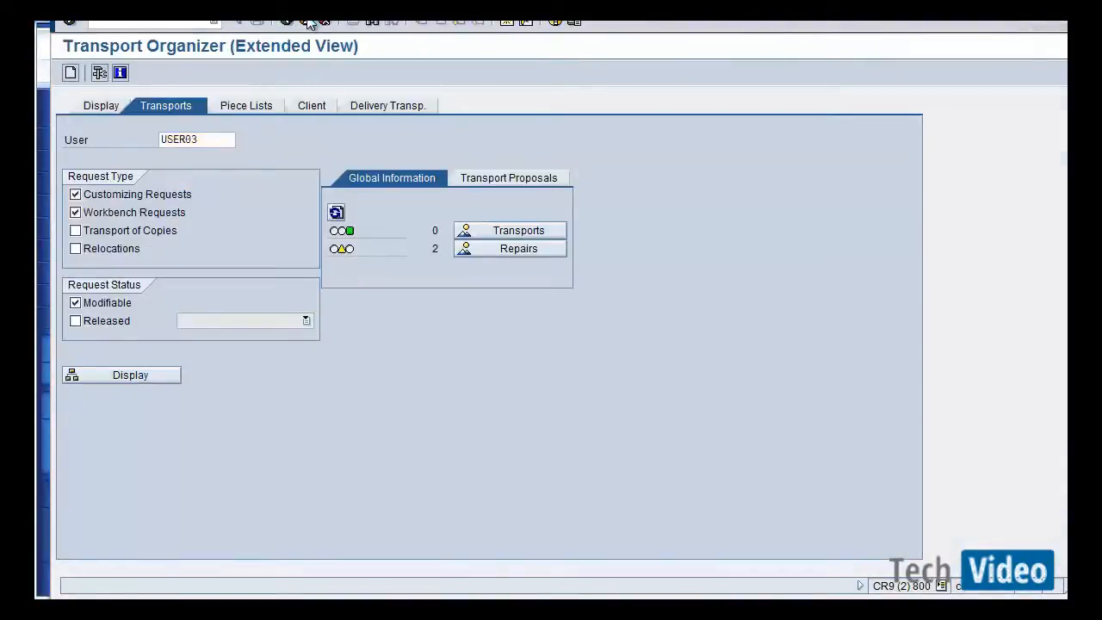
{"action": "left_click", "coordinate": [308, 22]}
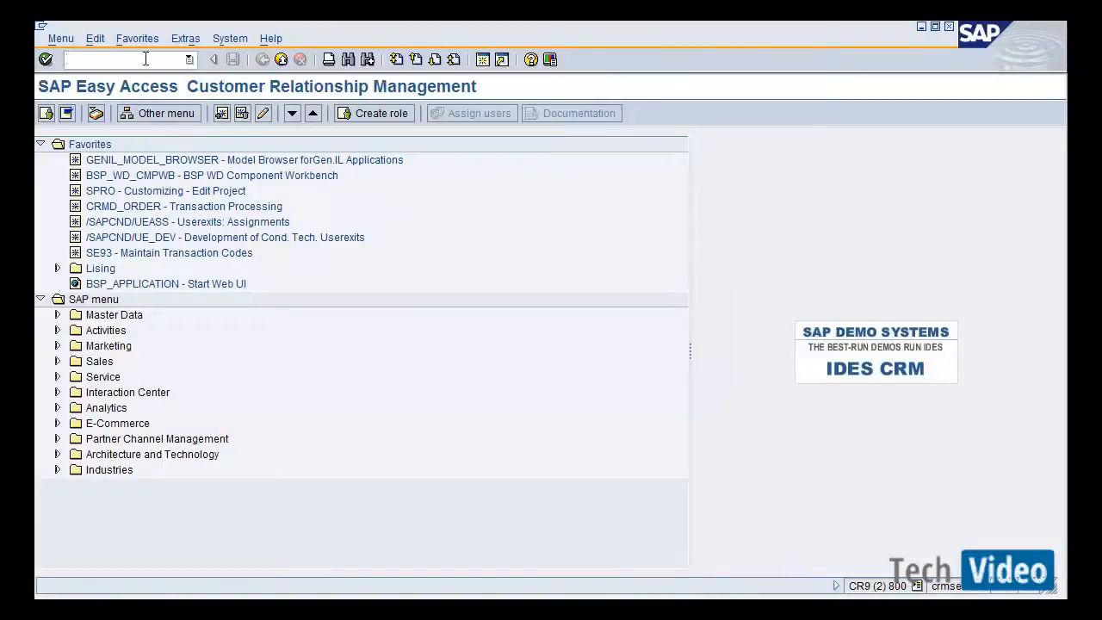
{"action": "type", "text": "AXTSYS"}
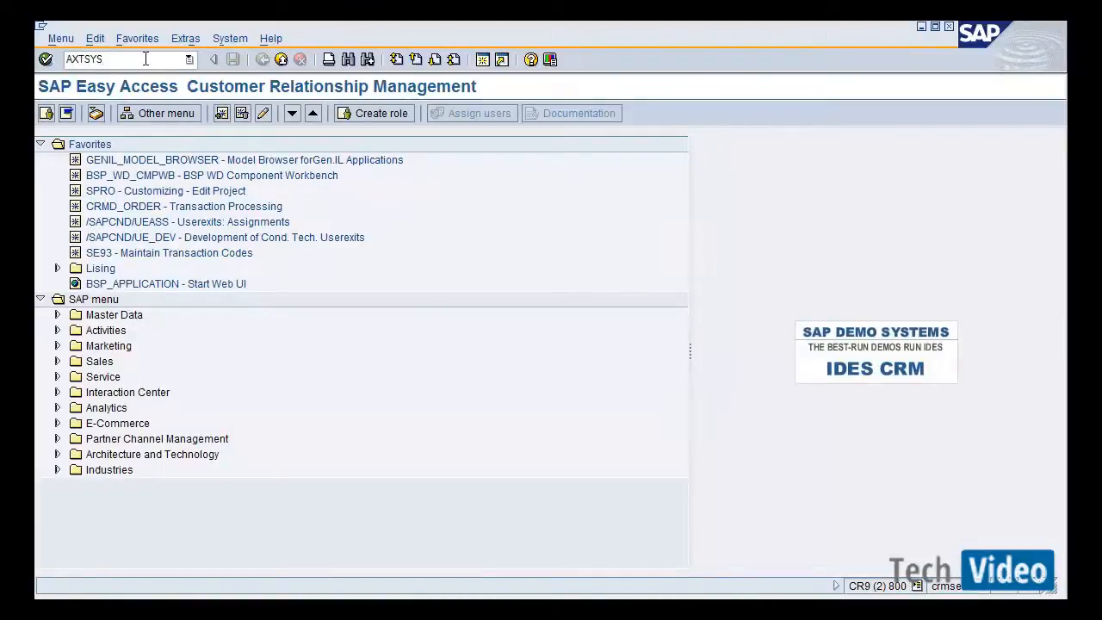
{"action": "key", "text": "Return"}
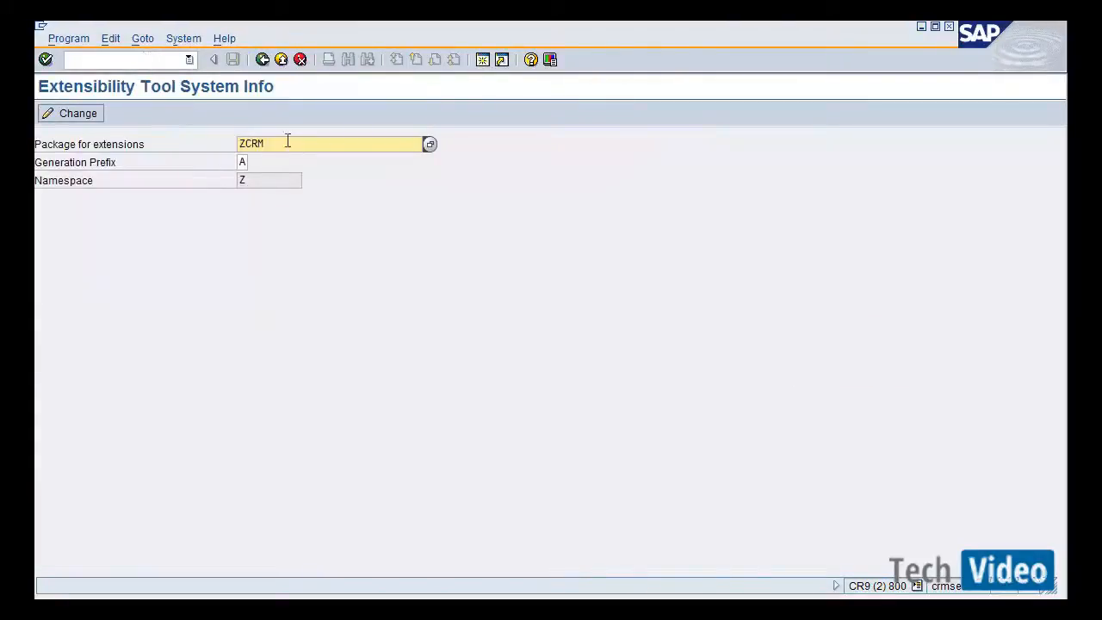
Examine the package for extensions, generation prefix and namespace settings.
{"action": "left_click_drag", "start_coordinate": [275, 143], "coordinate": [209, 143]}
{"action": "left_click", "coordinate": [241, 163]}
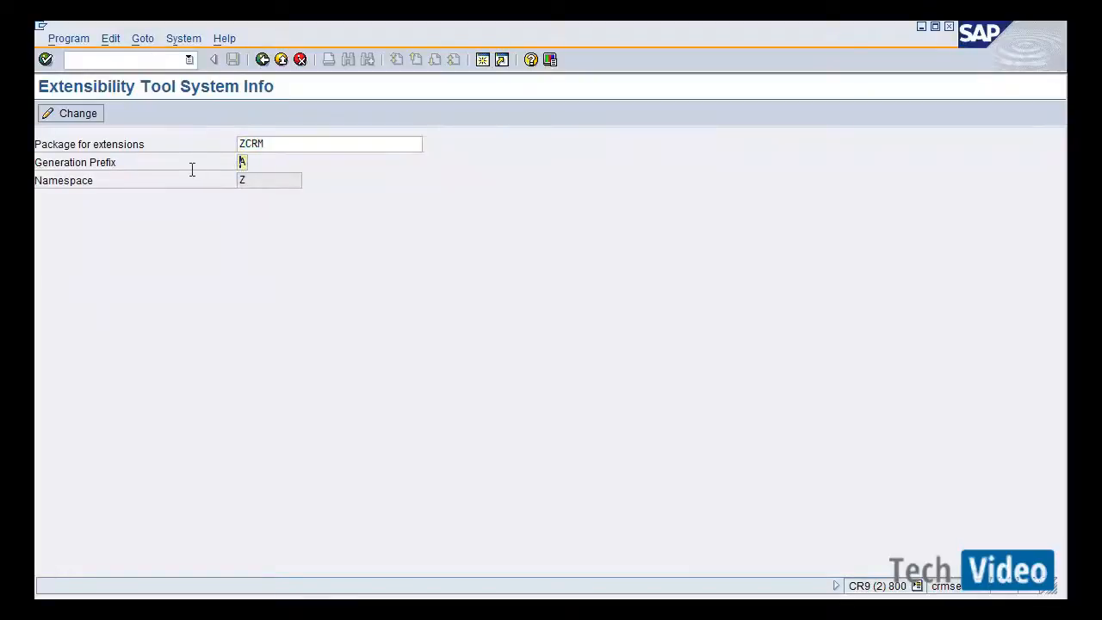
{"action": "left_click", "coordinate": [247, 180]}
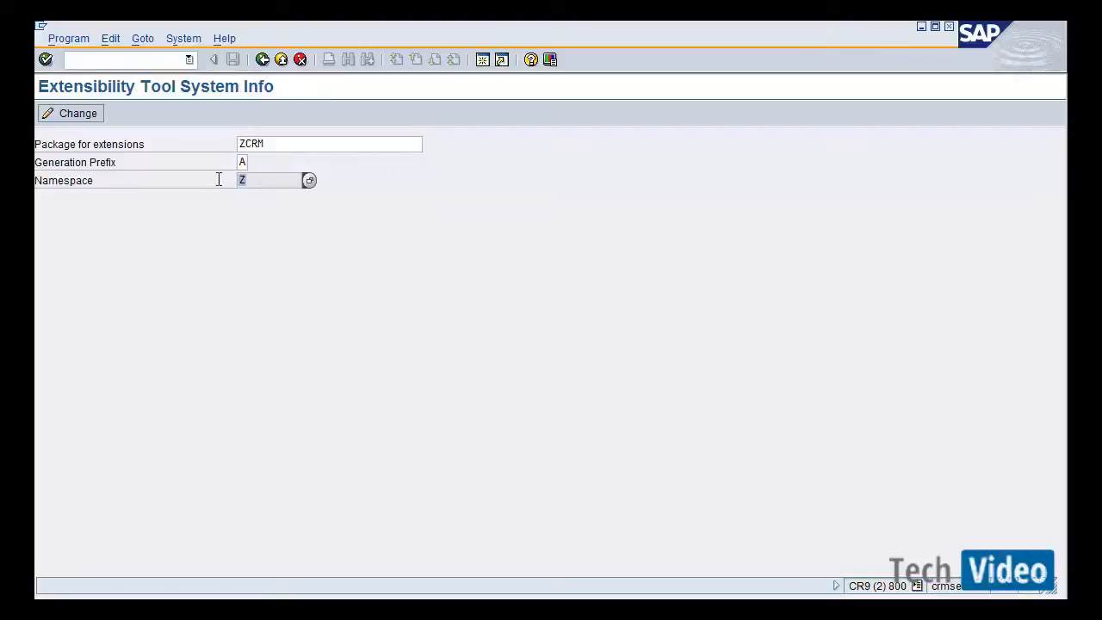
{"action": "left_click", "coordinate": [279, 144]}
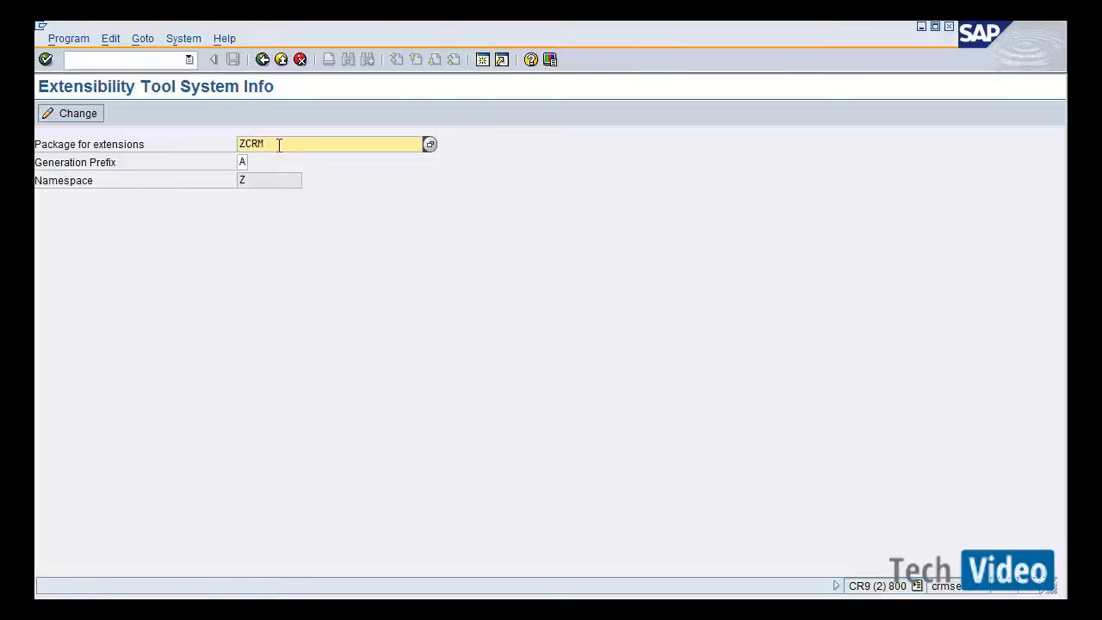
{"action": "left_click", "coordinate": [245, 161]}
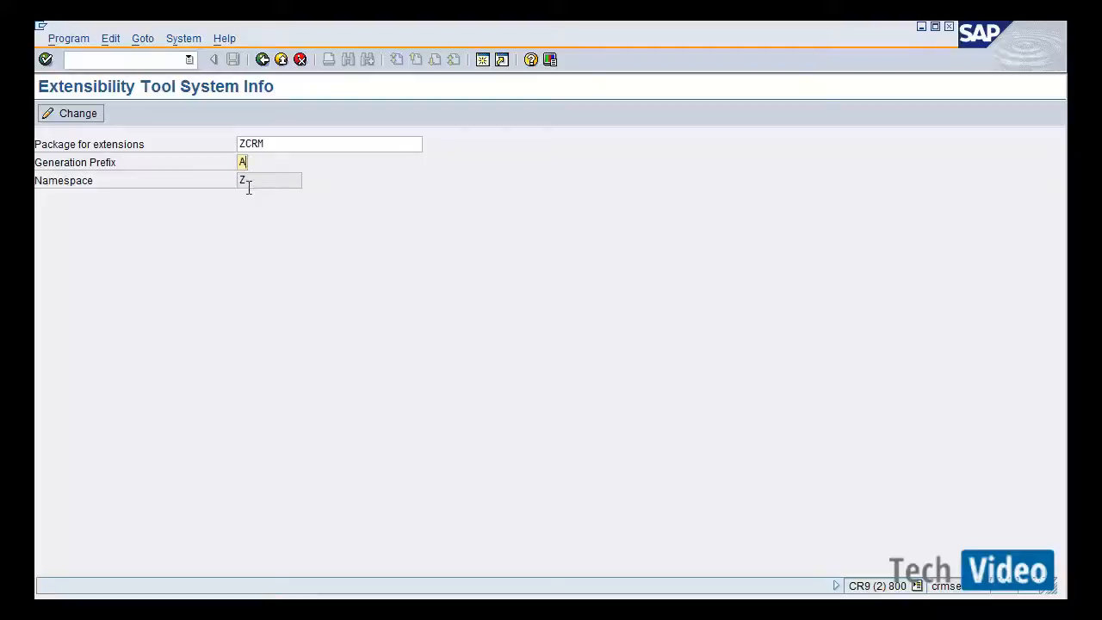
{"action": "left_click", "coordinate": [253, 182]}
{"action": "left_click_drag", "start_coordinate": [265, 143], "coordinate": [223, 141]}
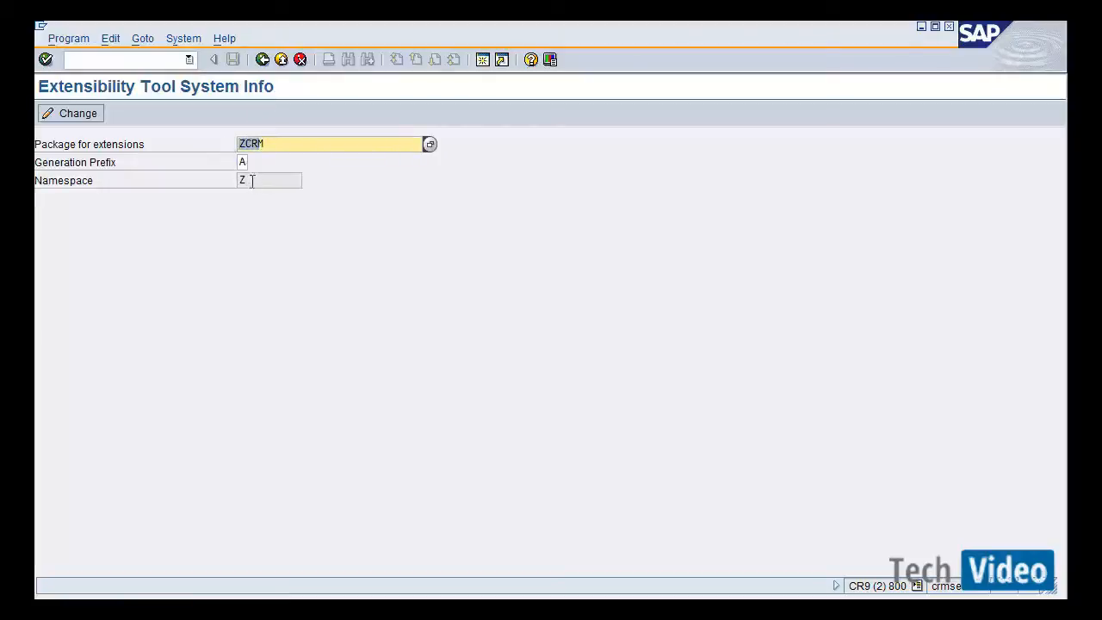
{"action": "left_click_drag", "start_coordinate": [248, 179], "coordinate": [202, 180]}
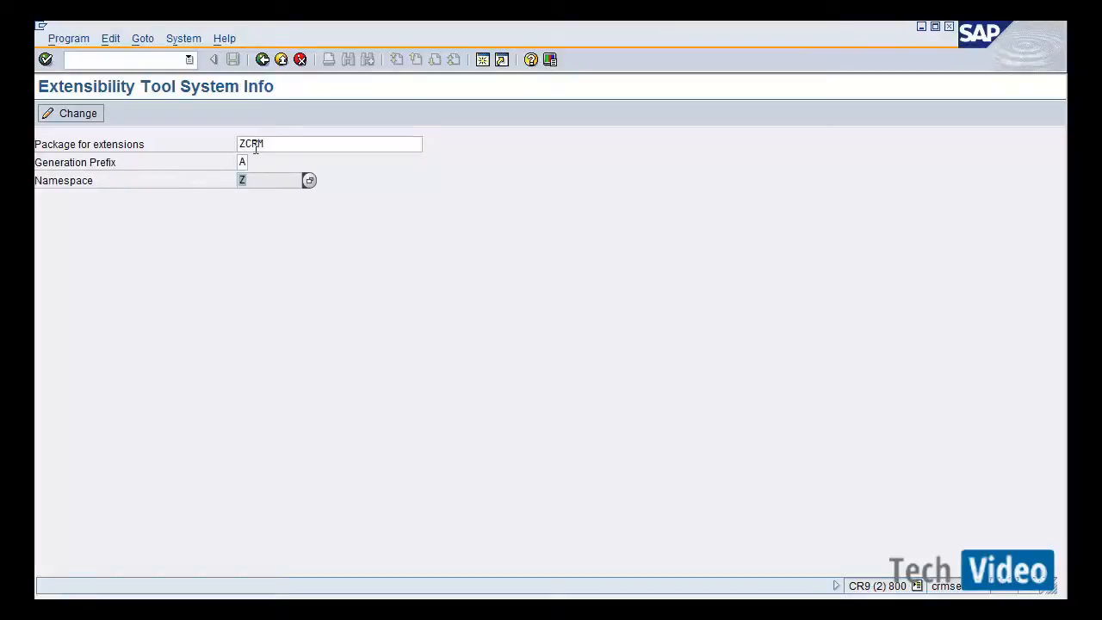
{"action": "left_click_drag", "start_coordinate": [272, 143], "coordinate": [208, 142]}
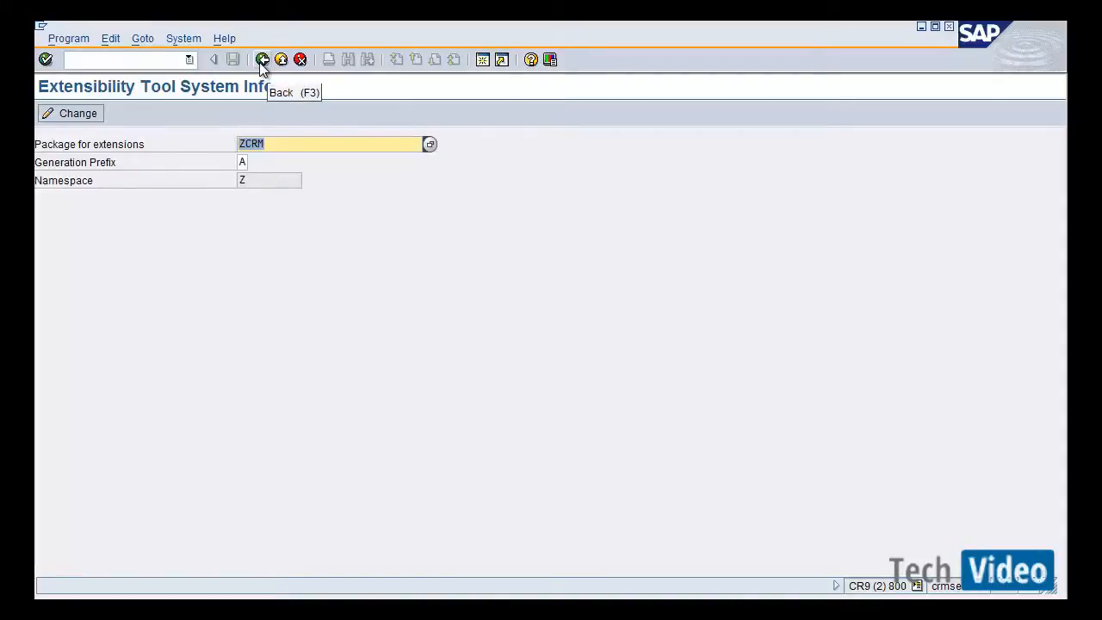
Switch back to the Web UI and choose the Complaint transaction type CRMC for the new complaint.
{"action": "key", "text": "alt+Tab"}
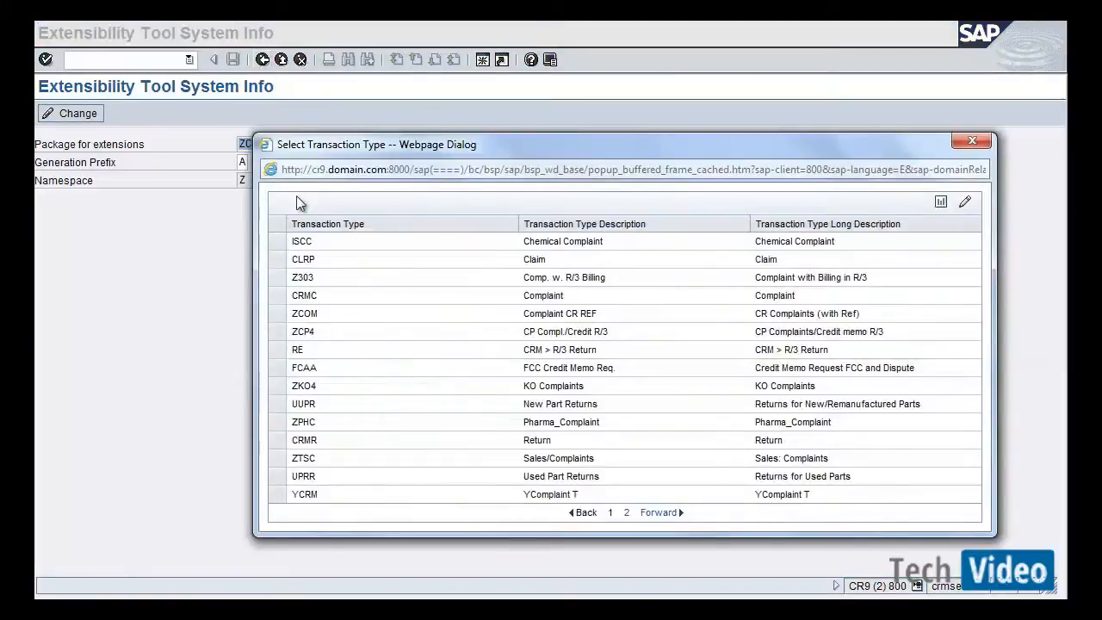
{"action": "left_click", "coordinate": [275, 299]}
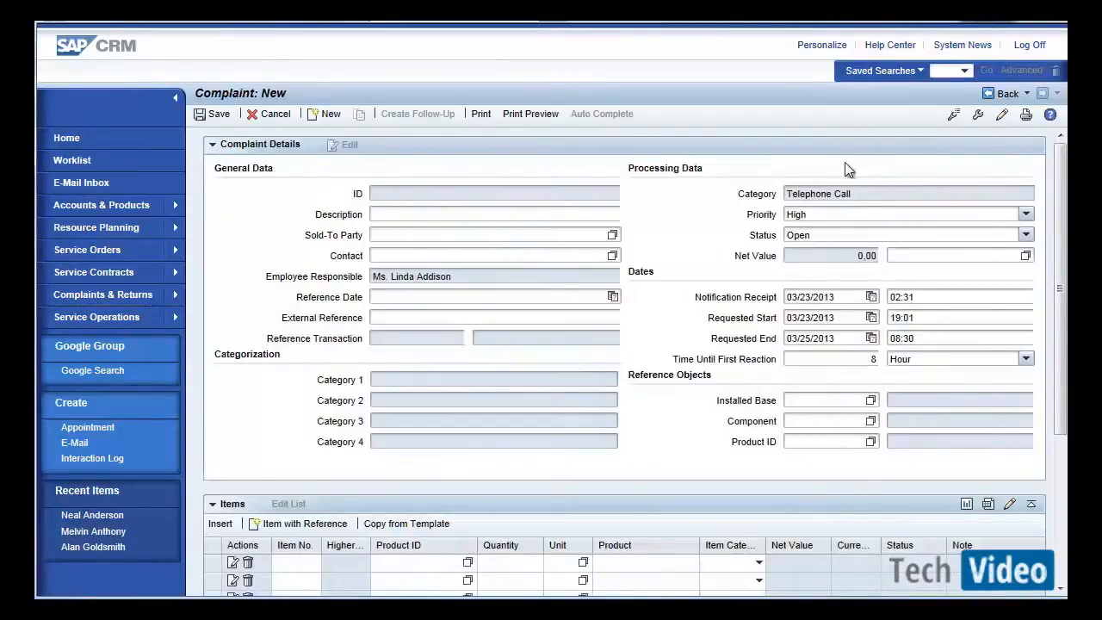
Open the configuration of the Complaint Details view and show its enhancements.
{"action": "left_click", "coordinate": [954, 117]}
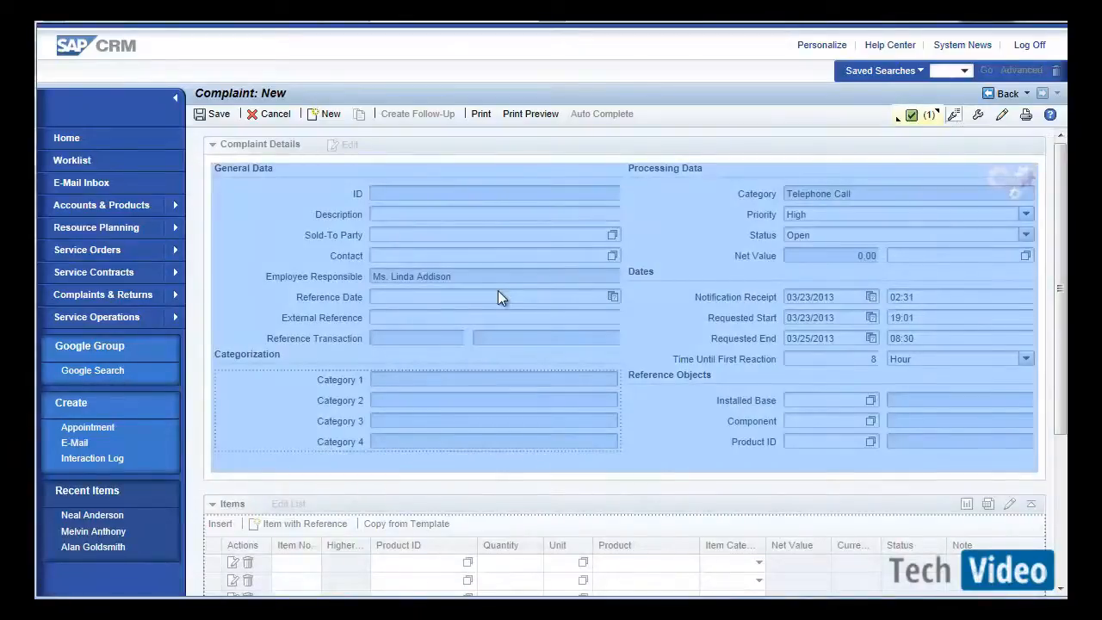
{"action": "left_click", "coordinate": [498, 291]}
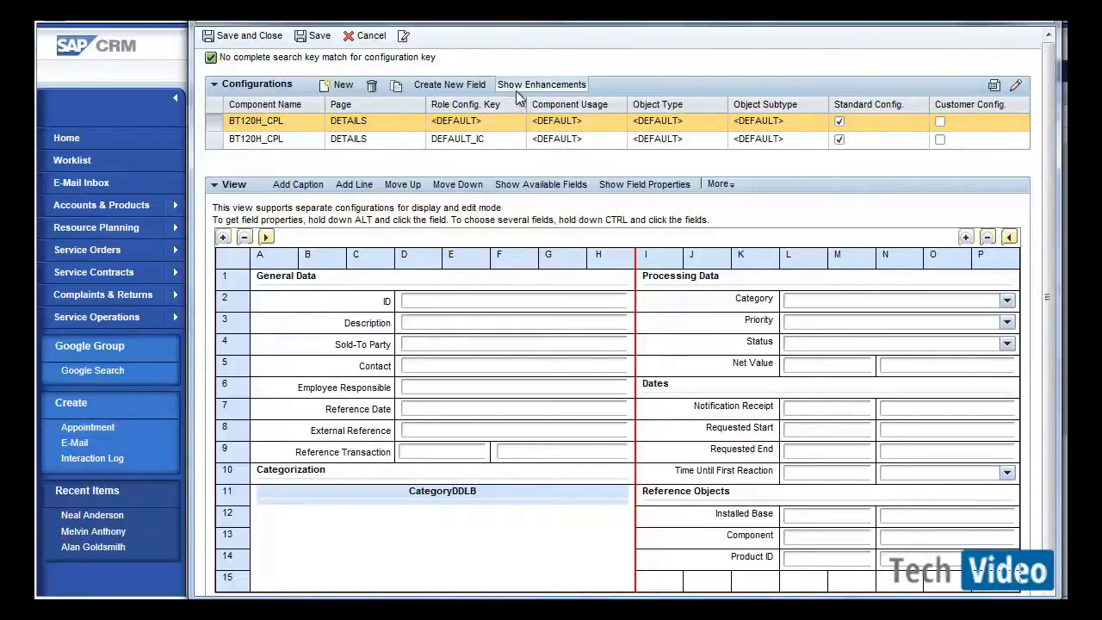
{"action": "left_click", "coordinate": [531, 89]}
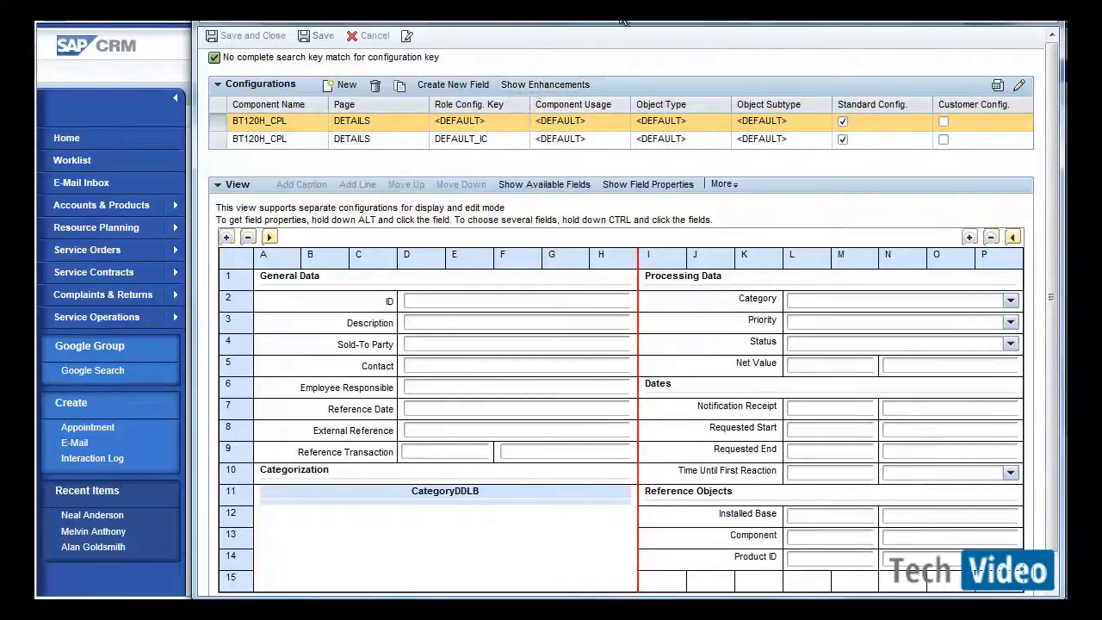
{"action": "left_click", "coordinate": [564, 85]}
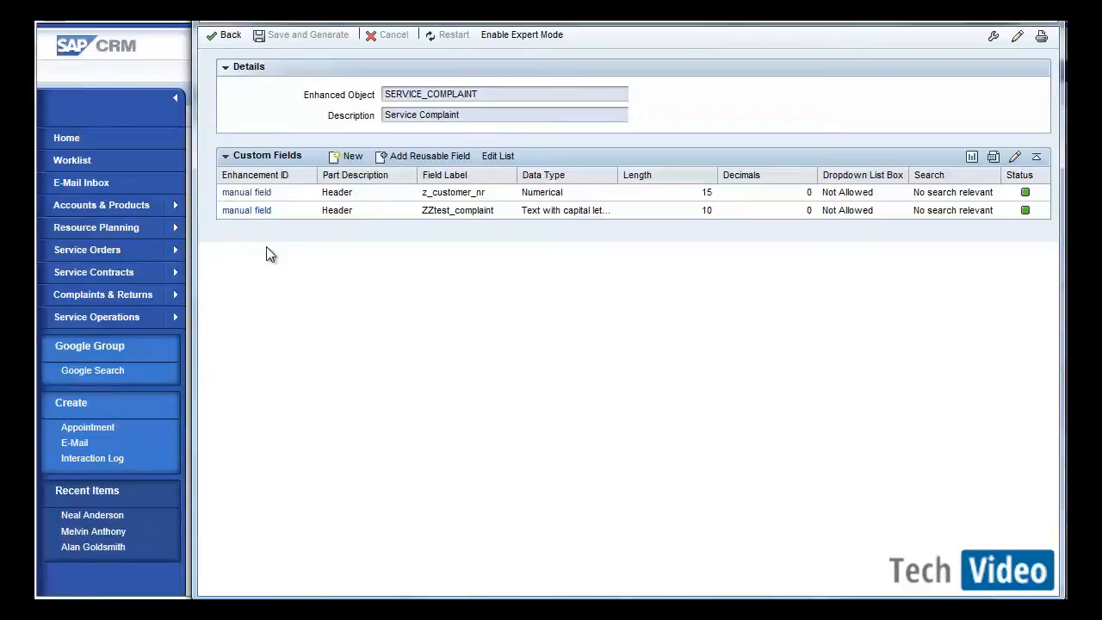
Switch between the view configuration and the enhancement's custom fields list.
{"action": "left_click", "coordinate": [228, 39]}
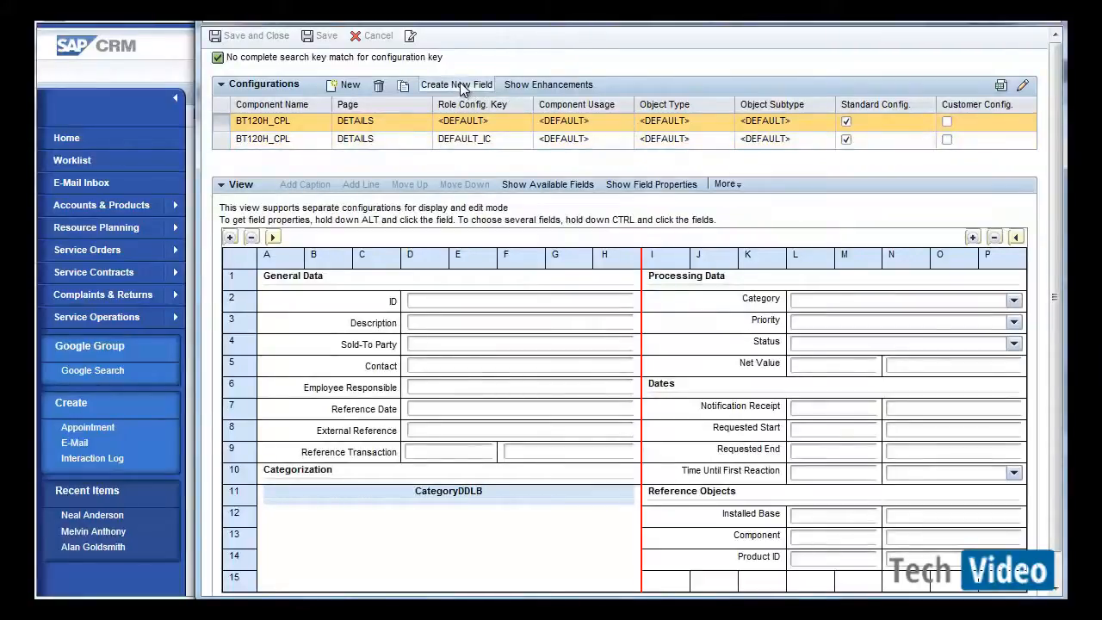
{"action": "left_click", "coordinate": [519, 84]}
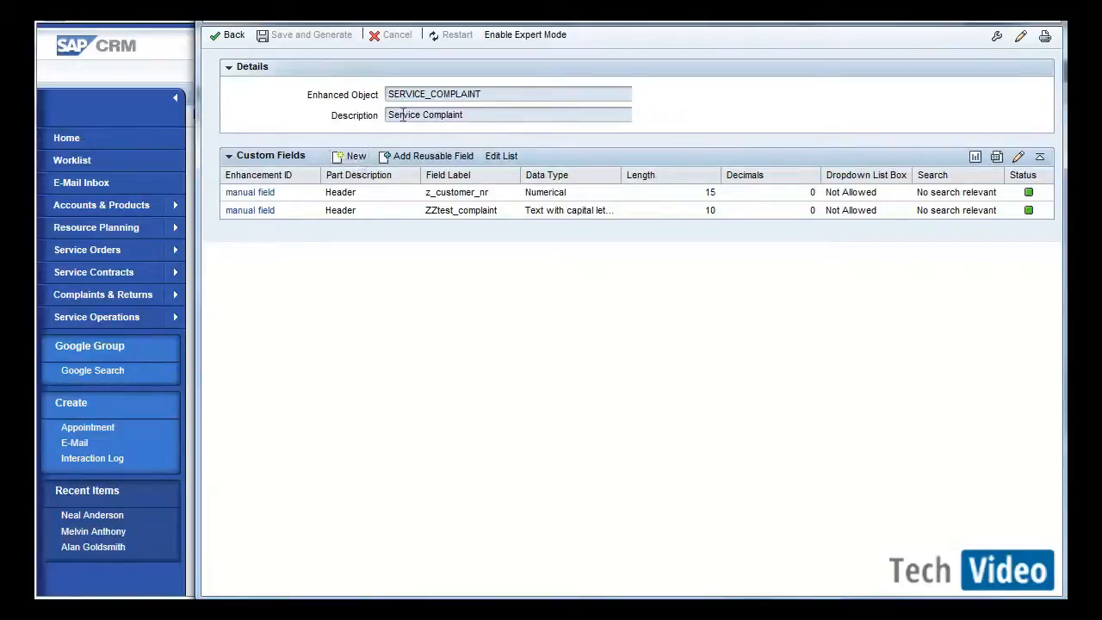
{"action": "left_click", "coordinate": [233, 36]}
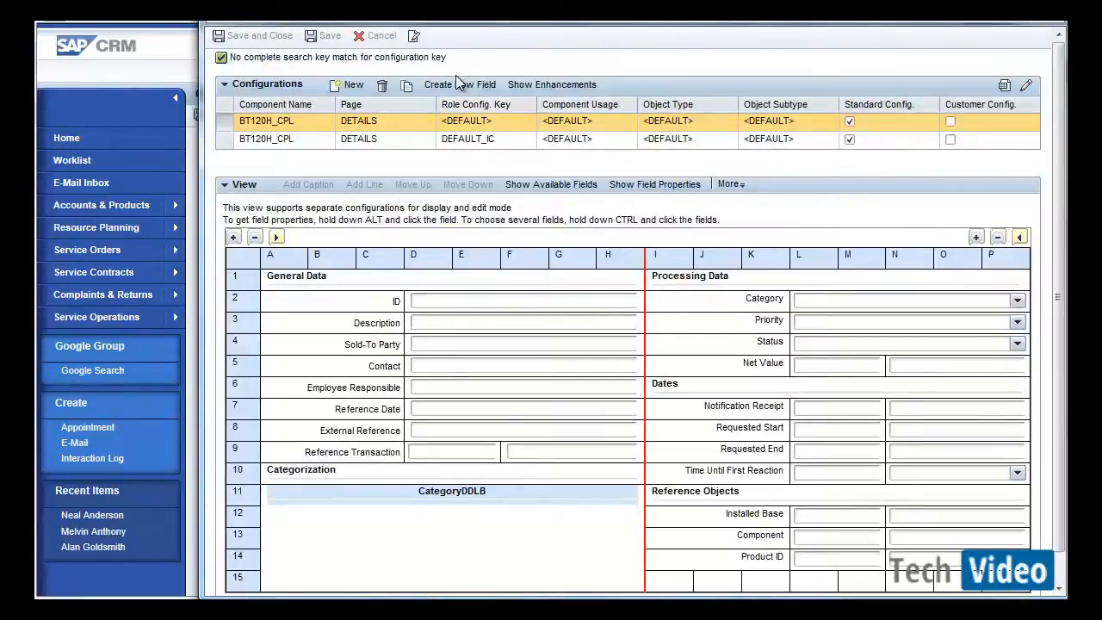
Create a new custom field on the CUSTOMER_H (Customer Header Data) object part.
{"action": "left_click", "coordinate": [460, 86]}
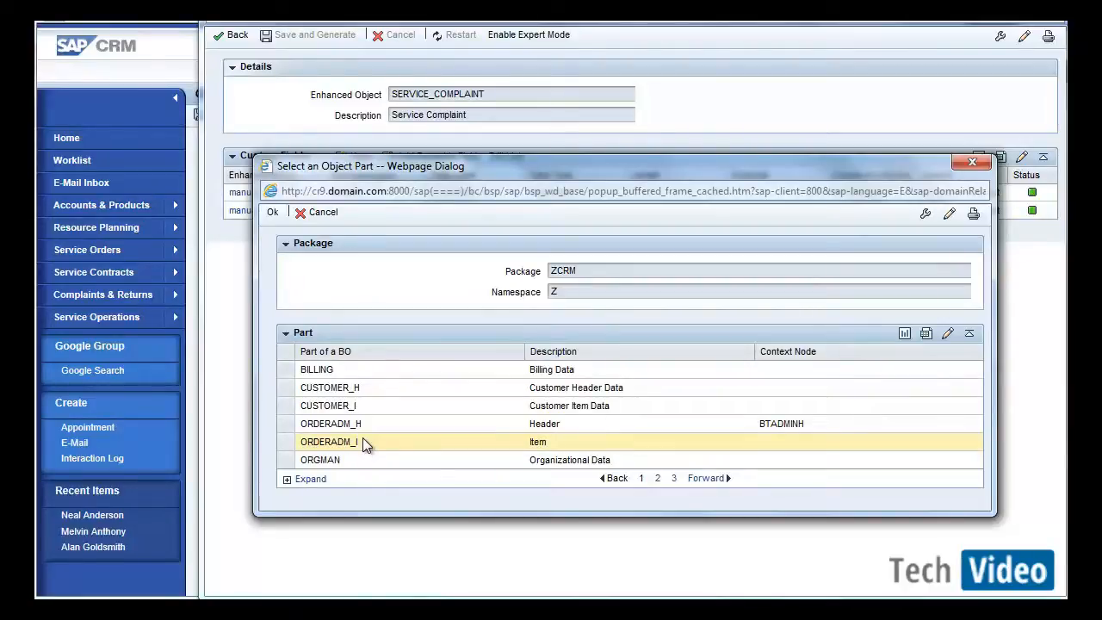
{"action": "left_click", "coordinate": [284, 389]}
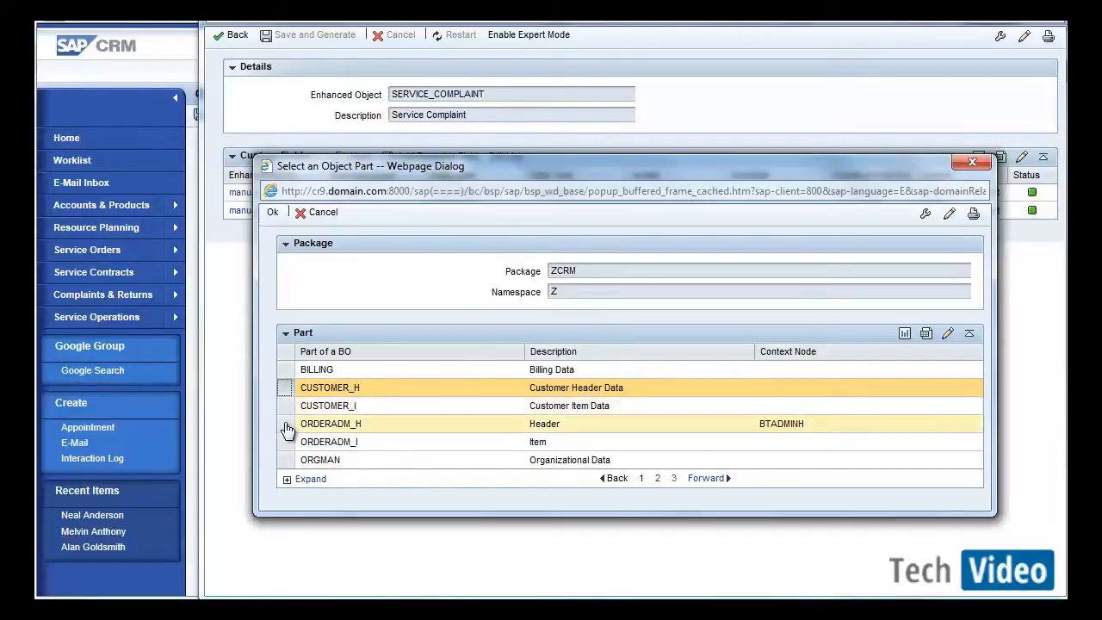
{"action": "left_click", "coordinate": [657, 479]}
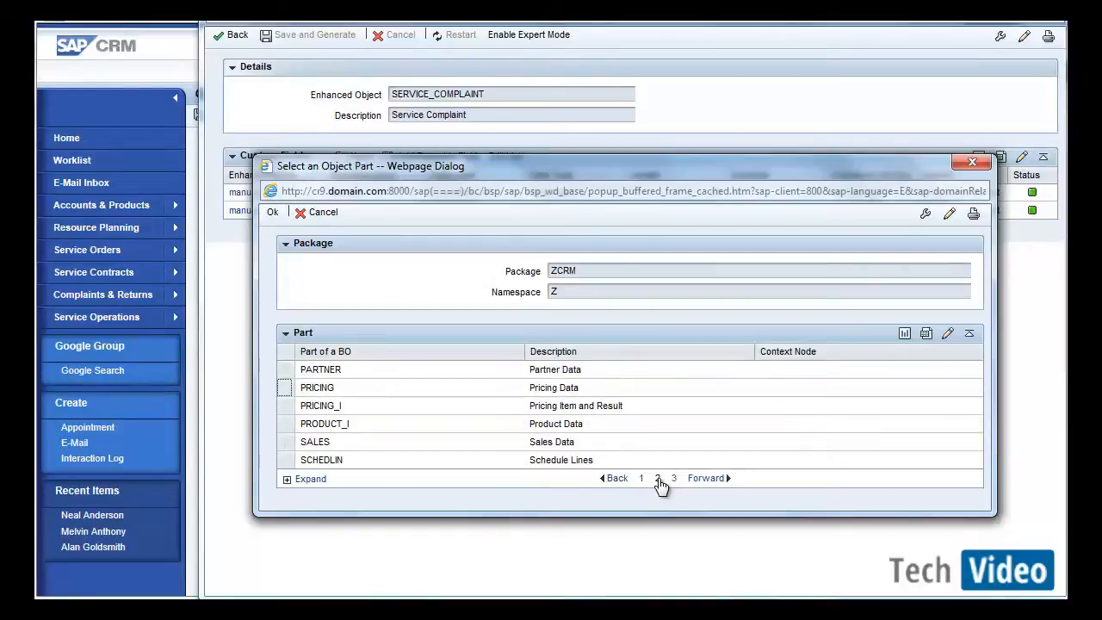
{"action": "left_click", "coordinate": [673, 479]}
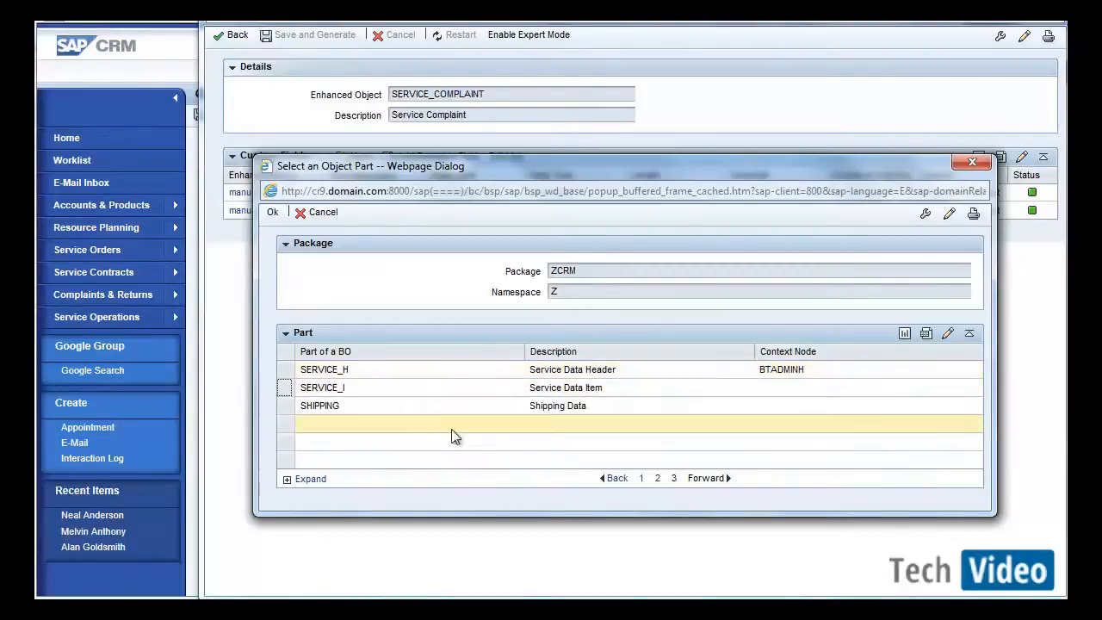
{"action": "left_click", "coordinate": [643, 478]}
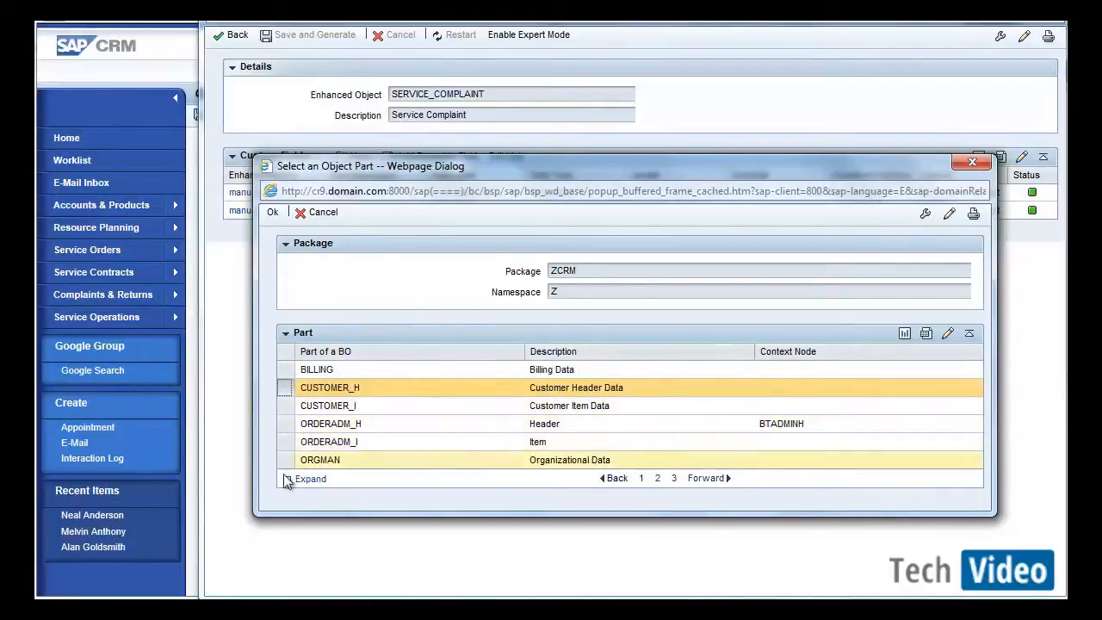
{"action": "left_click", "coordinate": [271, 214]}
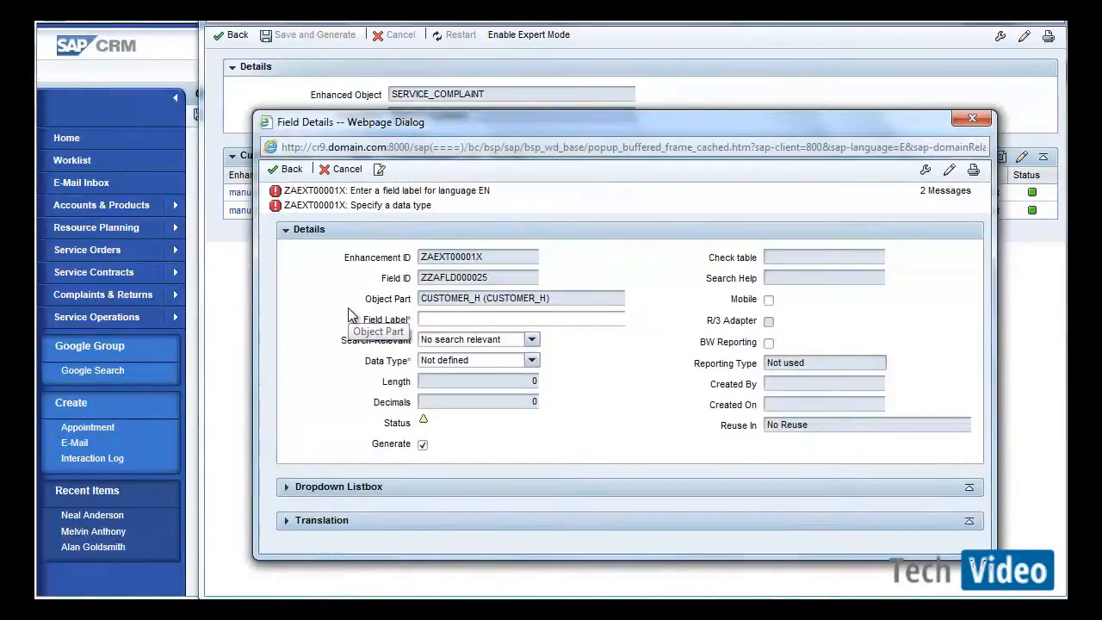
Enter the field label Complaint Test and set the data type to Text with capital letters.
{"action": "left_click", "coordinate": [426, 318]}
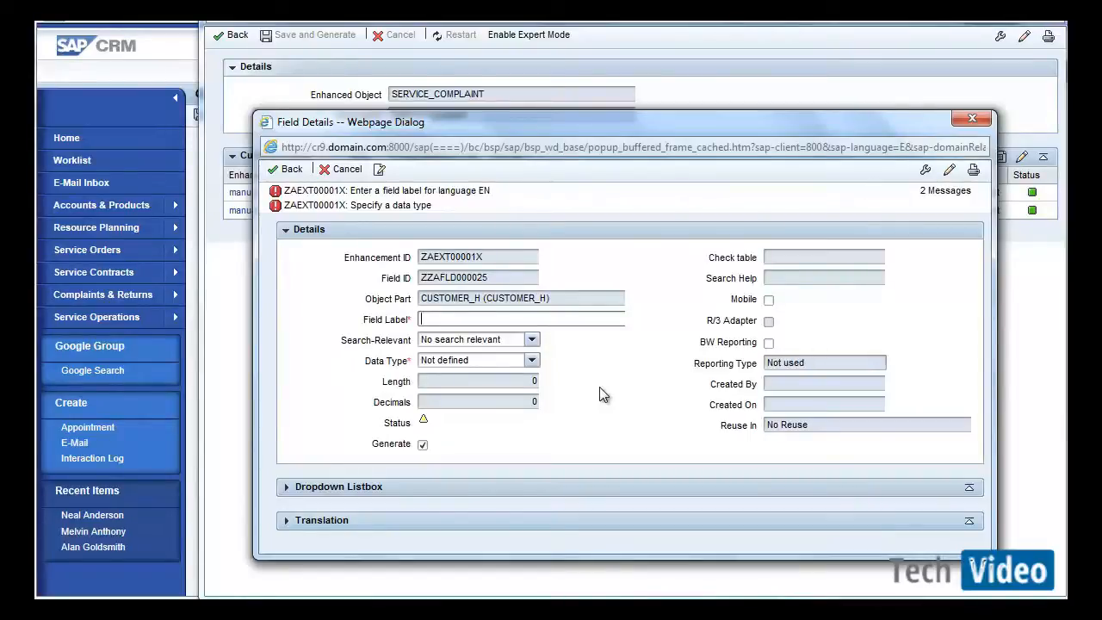
{"action": "type", "text": "Co"}
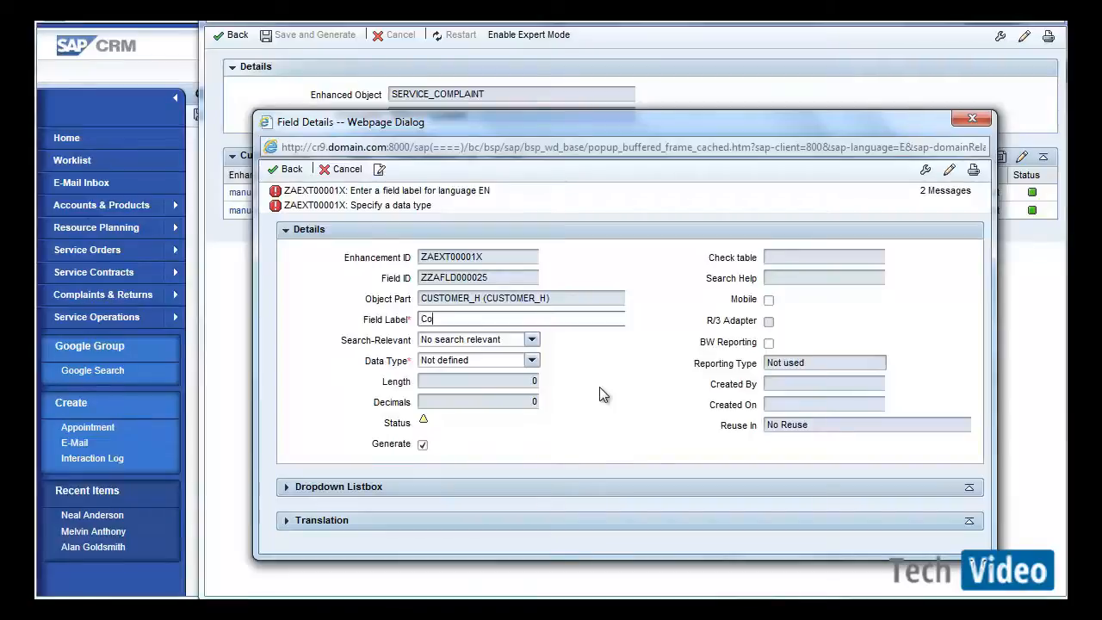
{"action": "type", "text": "mplaint Test"}
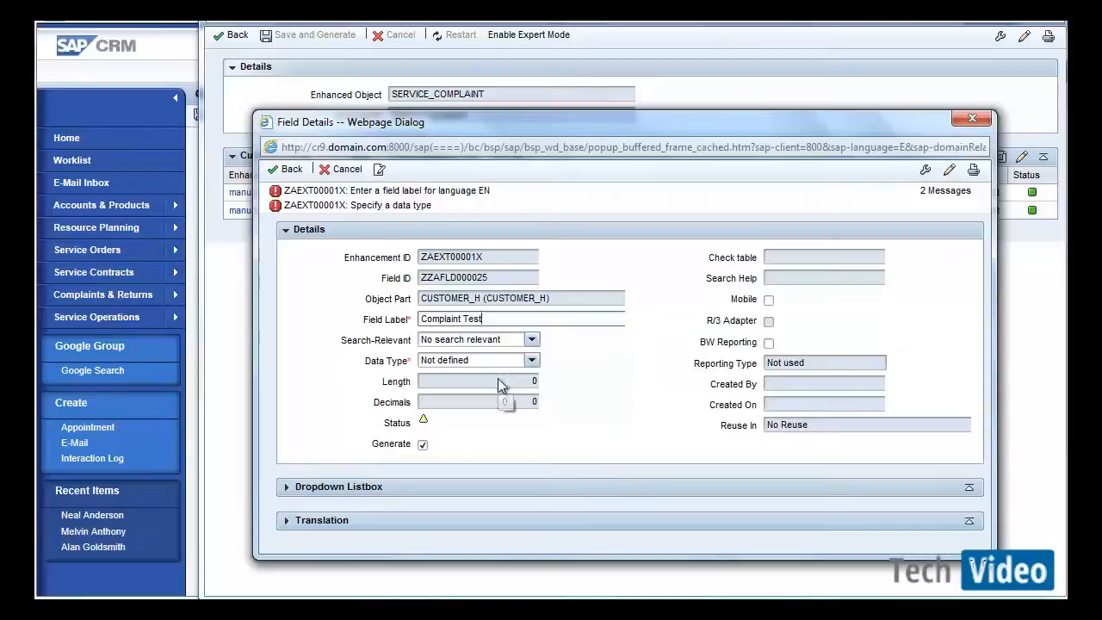
{"action": "left_click", "coordinate": [530, 360]}
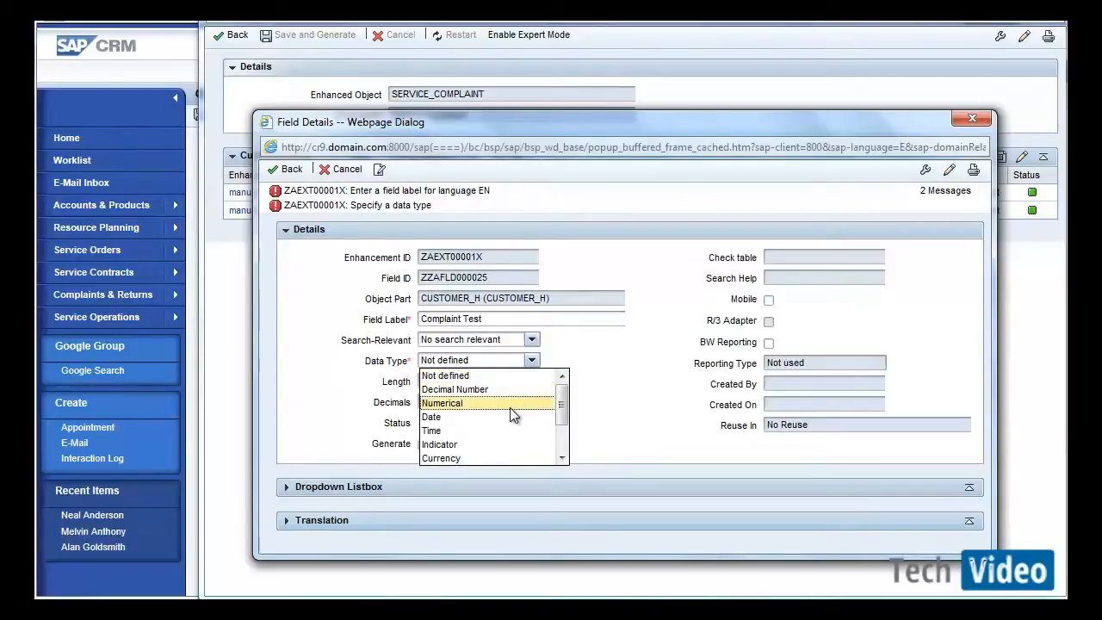
{"action": "left_click", "coordinate": [562, 435]}
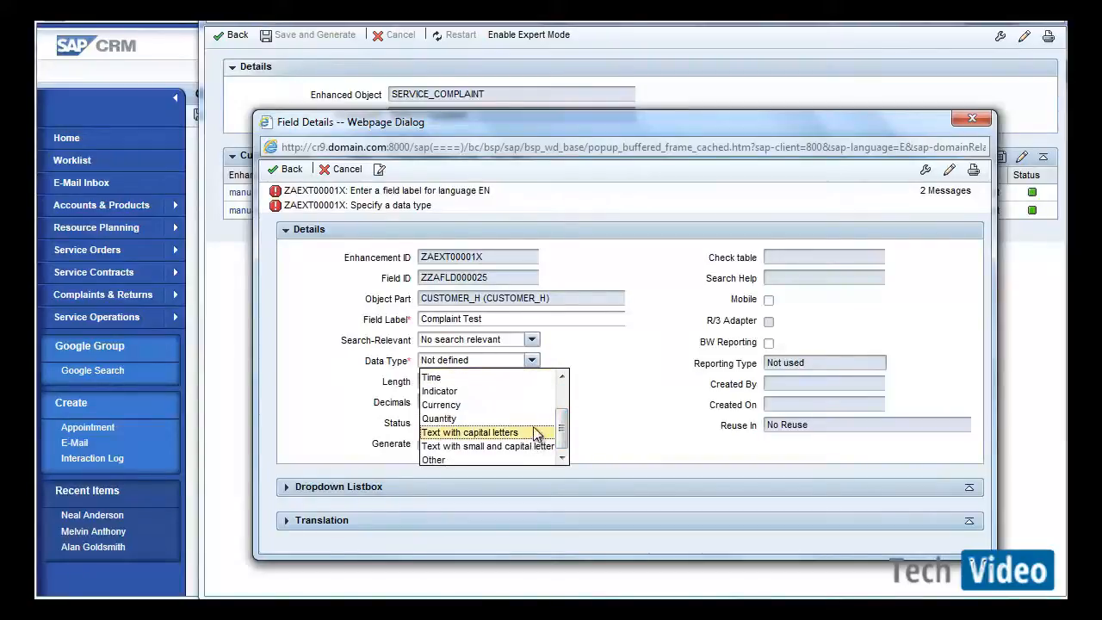
{"action": "left_click", "coordinate": [531, 433]}
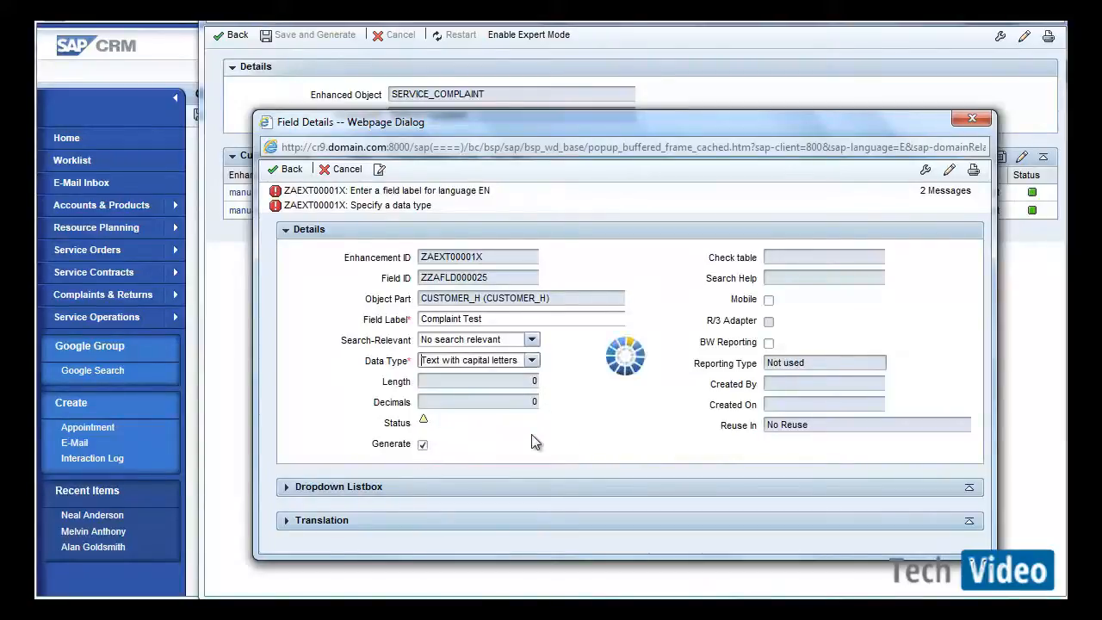
Set the new field's length to 1.
{"action": "left_click", "coordinate": [521, 382]}
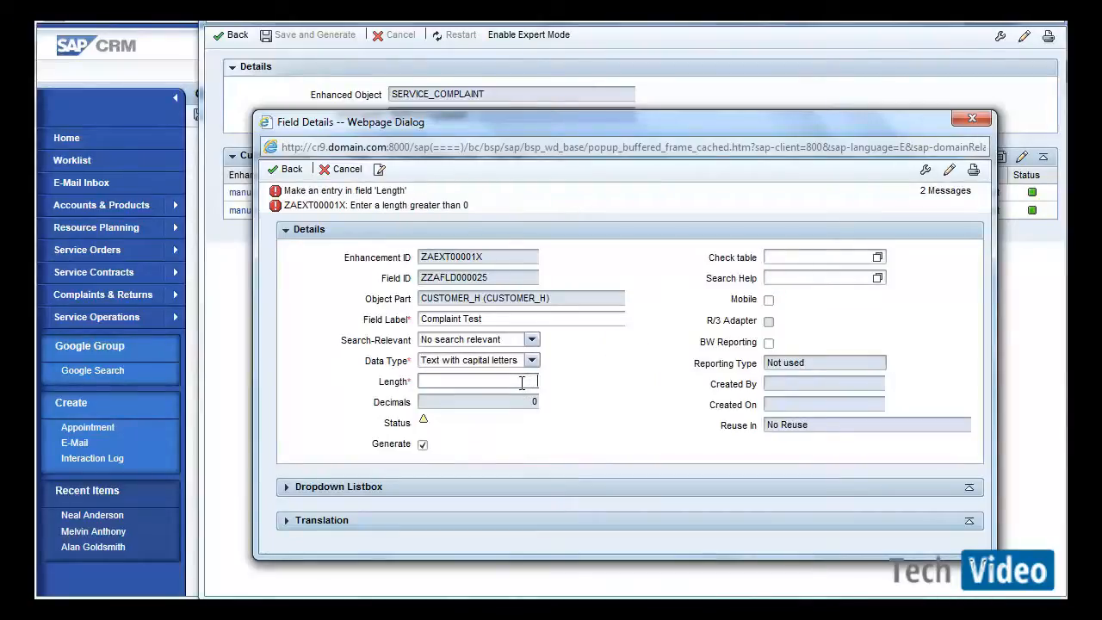
{"action": "type", "text": "1"}
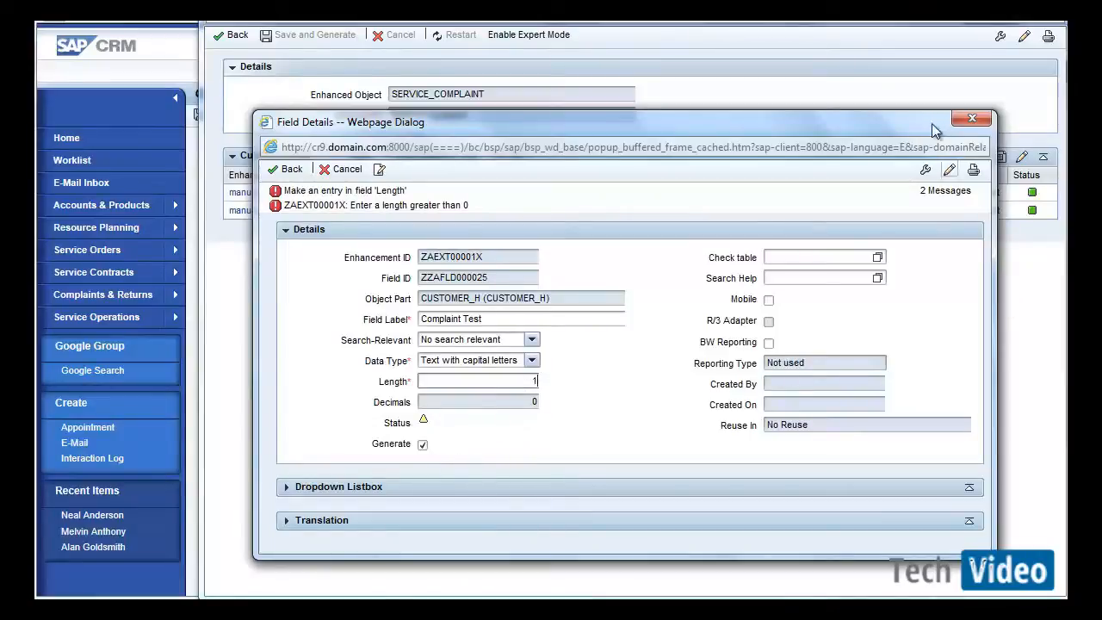
{"action": "left_click_drag", "start_coordinate": [930, 123], "coordinate": [923, 52]}
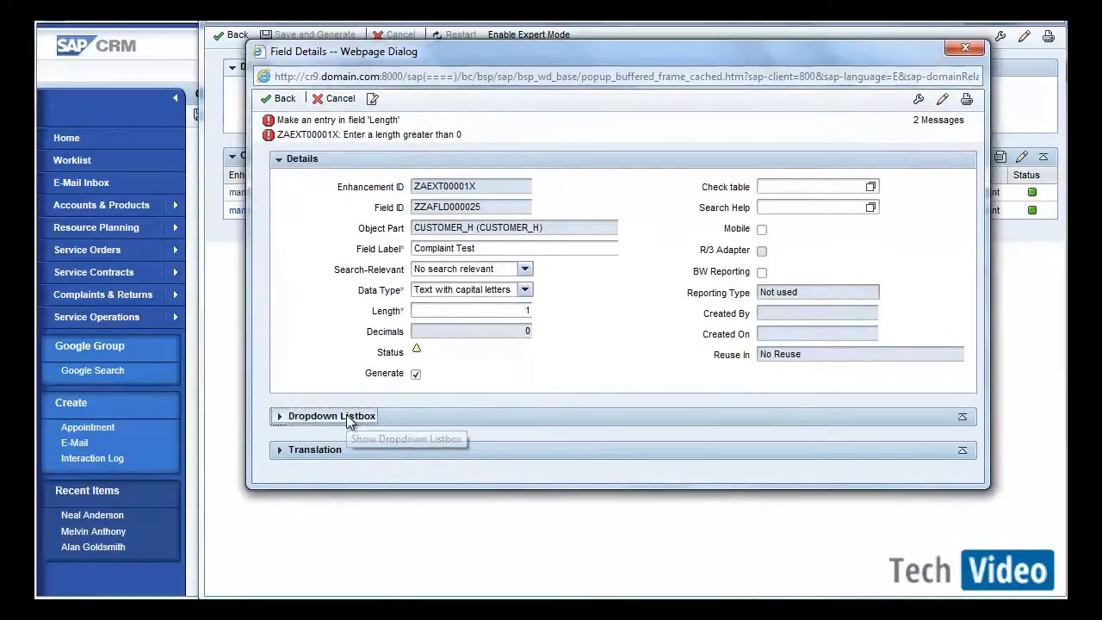
Expand the dropdown listbox section and add a value with input code A and description Test A.
{"action": "left_click", "coordinate": [347, 417]}
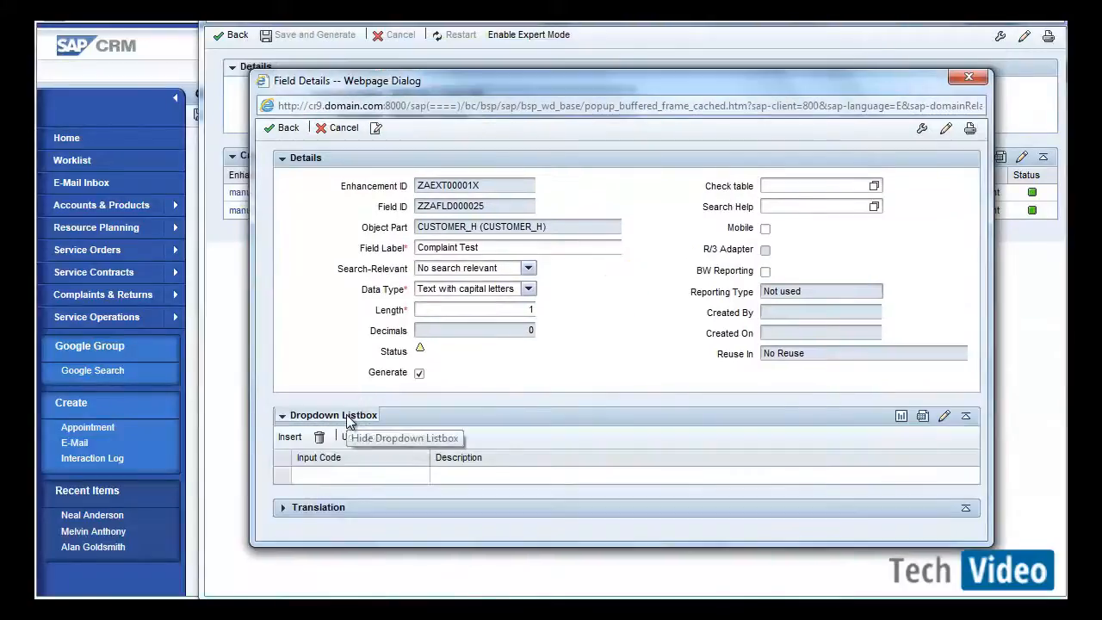
{"action": "left_click", "coordinate": [337, 474]}
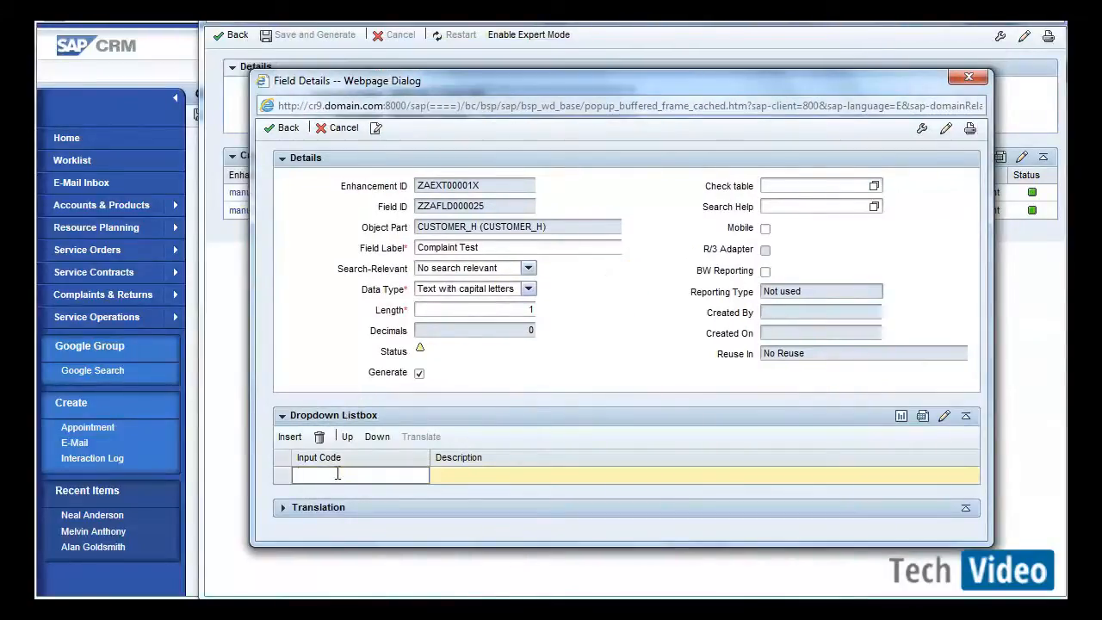
{"action": "left_click_drag", "start_coordinate": [522, 310], "coordinate": [570, 302]}
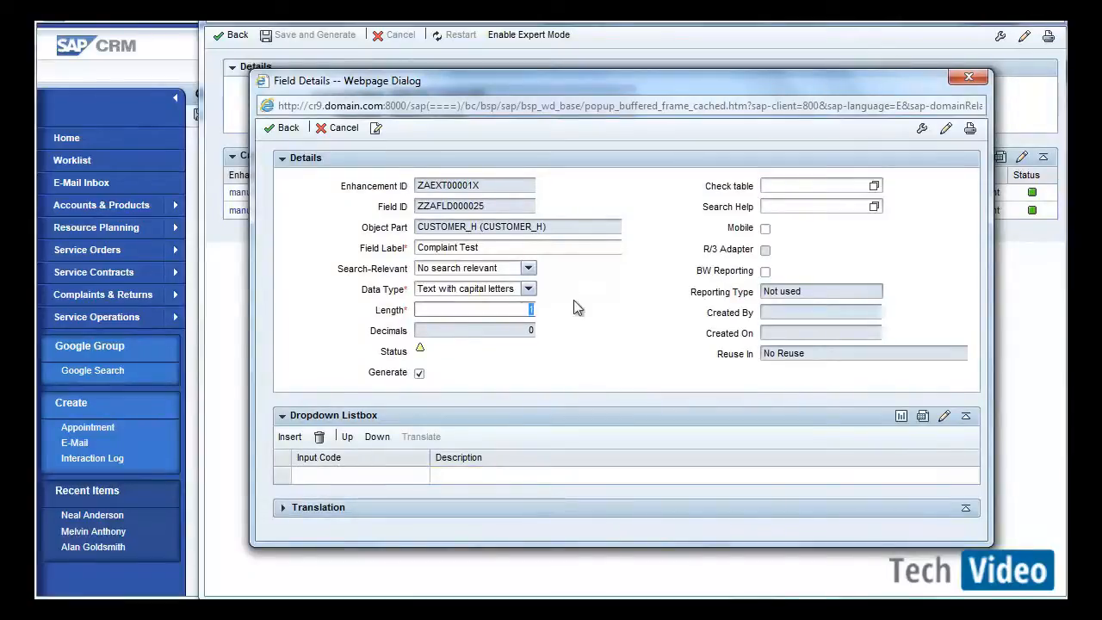
{"action": "left_click", "coordinate": [324, 475]}
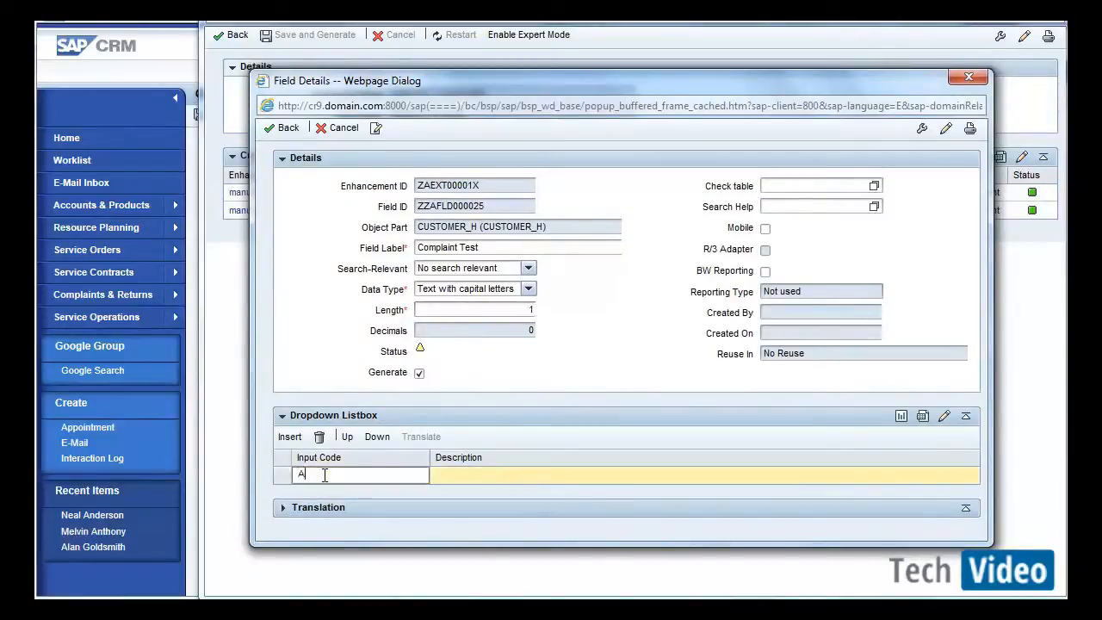
{"action": "left_click", "coordinate": [454, 474]}
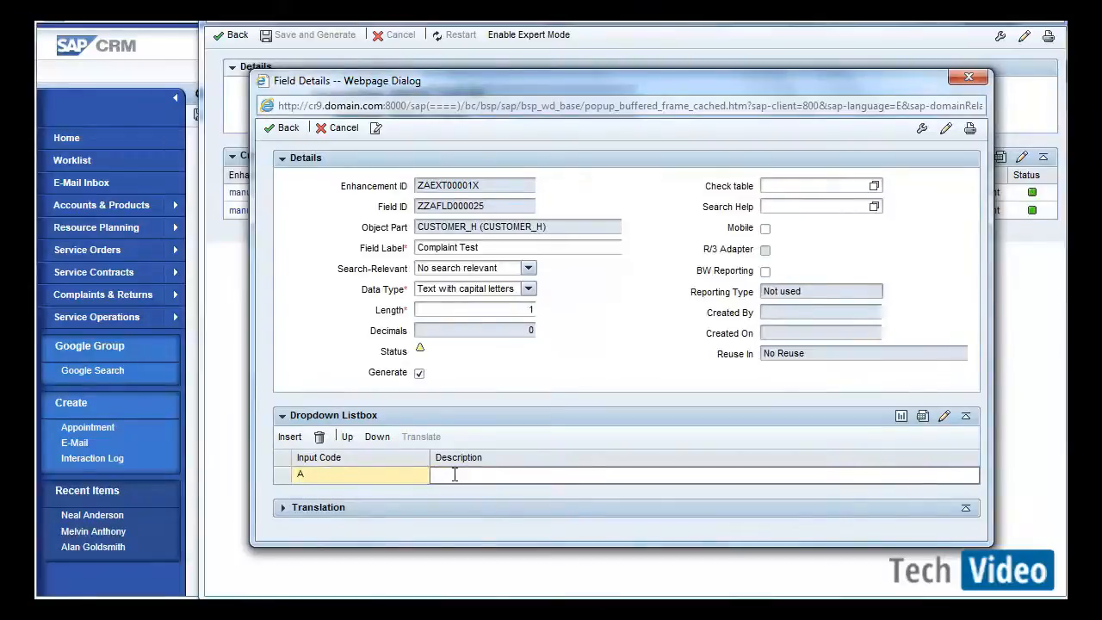
{"action": "type", "text": "Test A"}
Insert a second dropdown value with input code B and description Test B.
{"action": "left_click", "coordinate": [289, 436]}
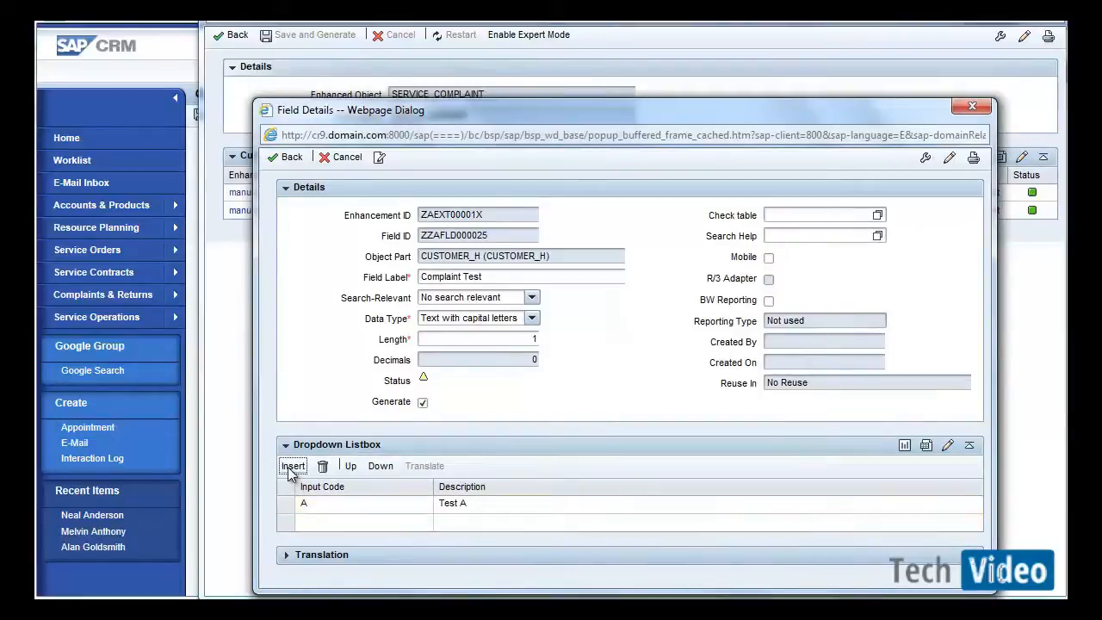
{"action": "left_click", "coordinate": [313, 521]}
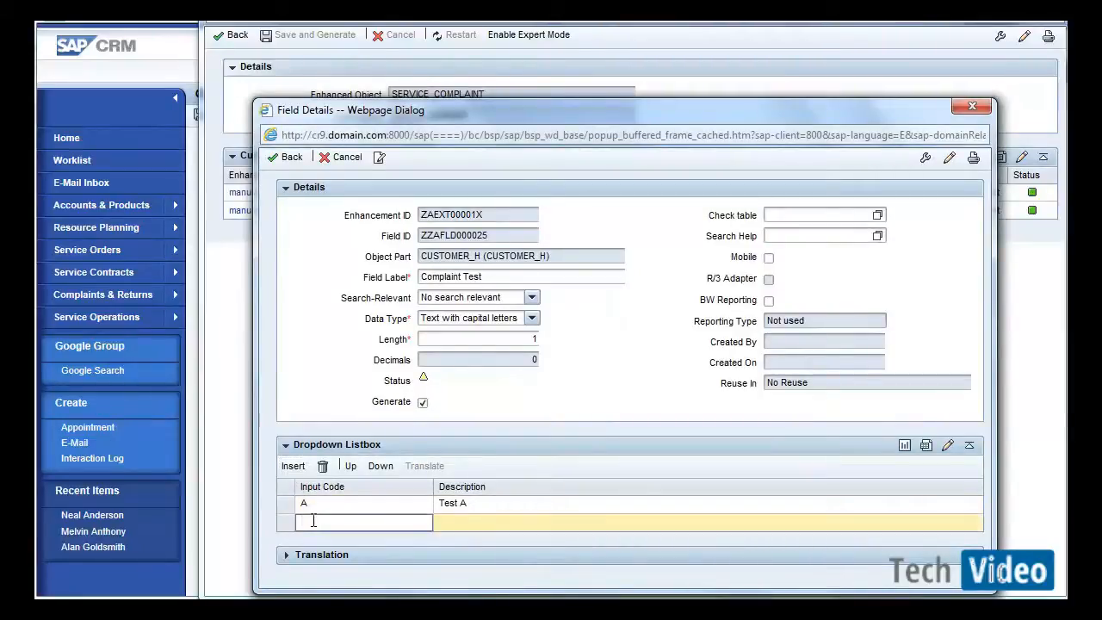
{"action": "type", "text": "B"}
{"action": "left_click", "coordinate": [456, 522]}
{"action": "type", "text": "T"}
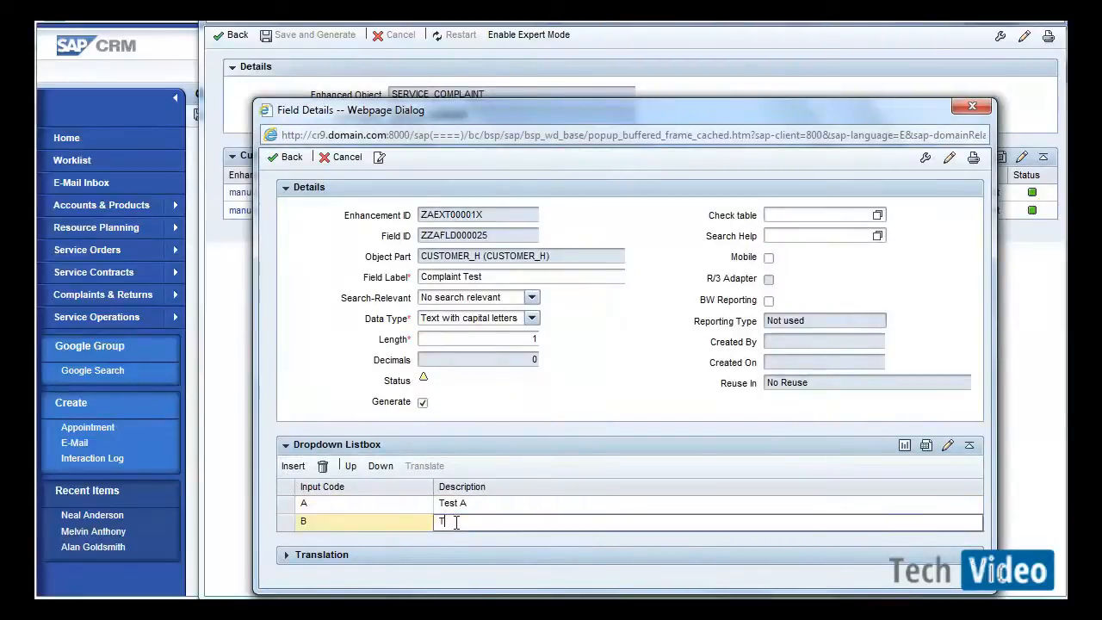
{"action": "type", "text": "est B"}
{"action": "double_click", "coordinate": [498, 340]}
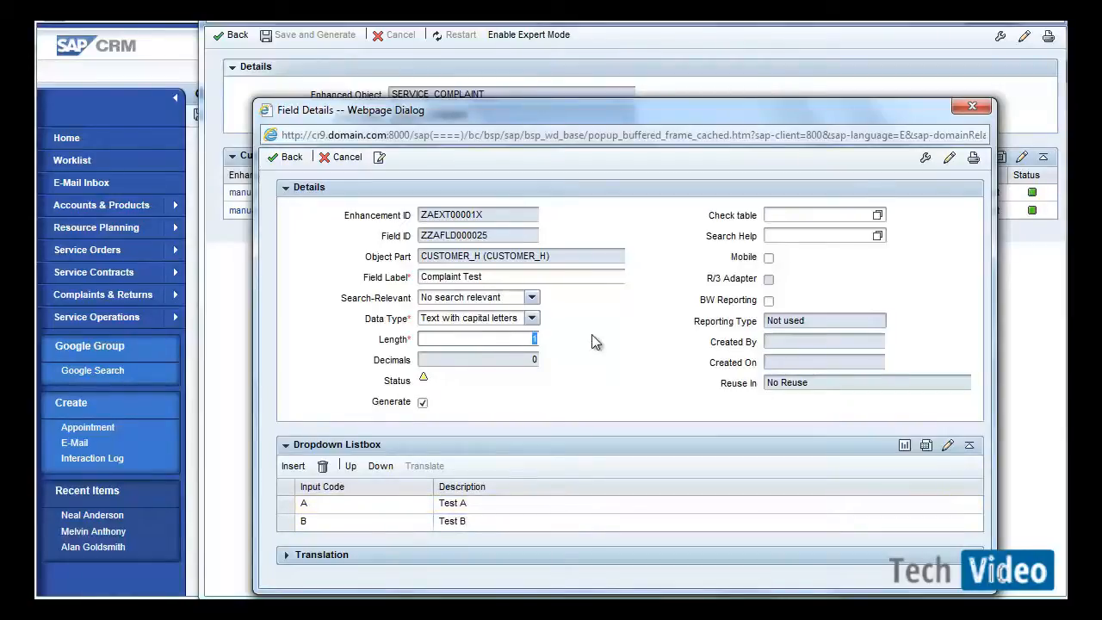
{"action": "left_click", "coordinate": [318, 507]}
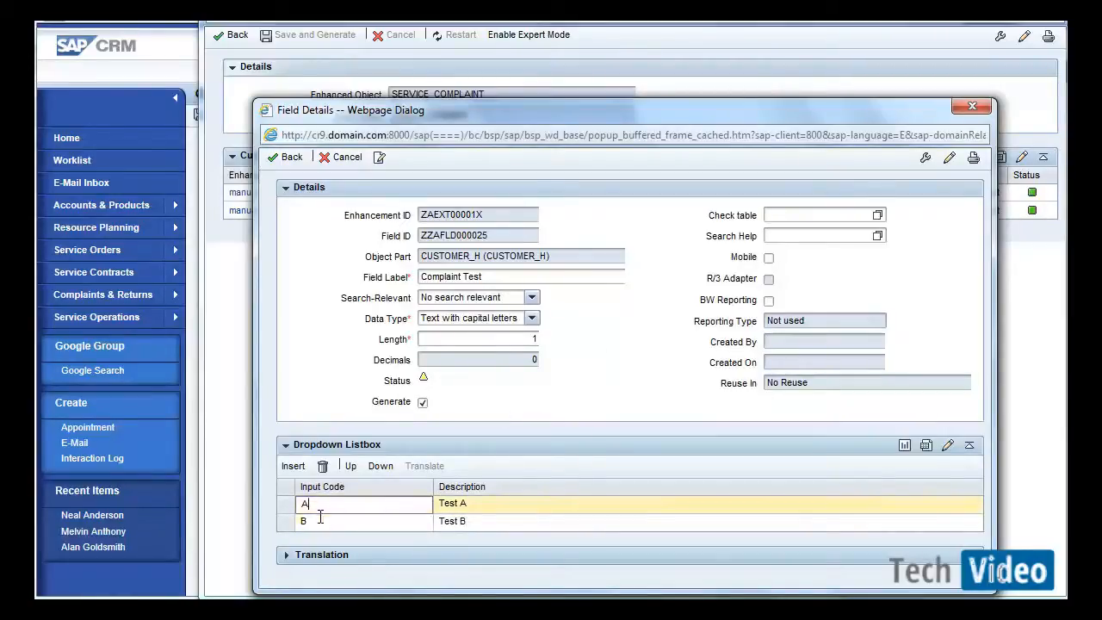
{"action": "left_click", "coordinate": [319, 521]}
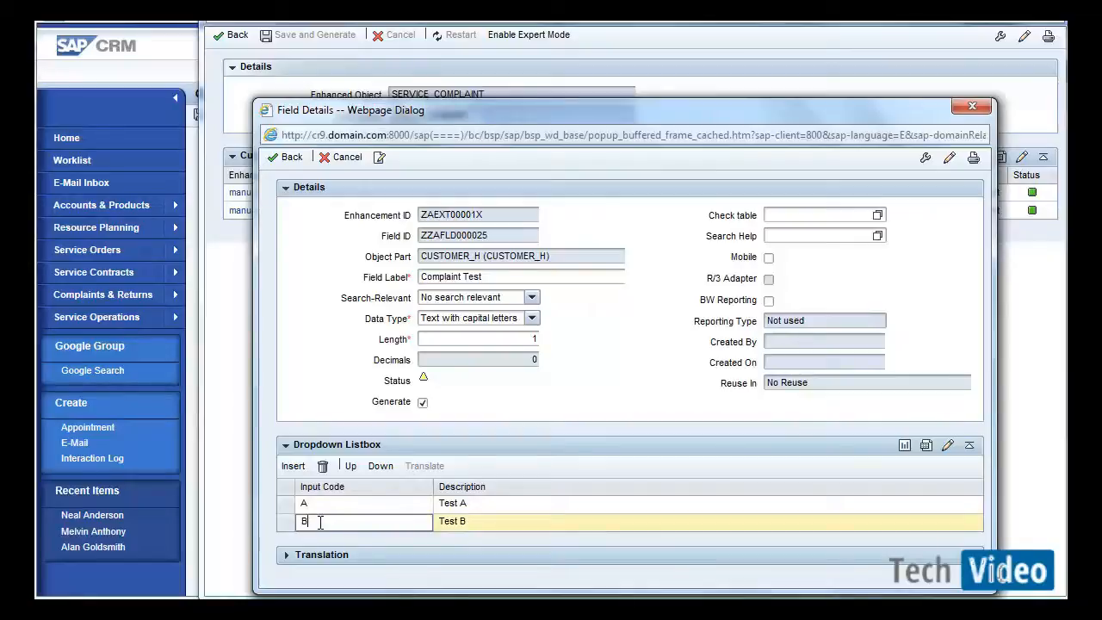
{"action": "left_click", "coordinate": [315, 503]}
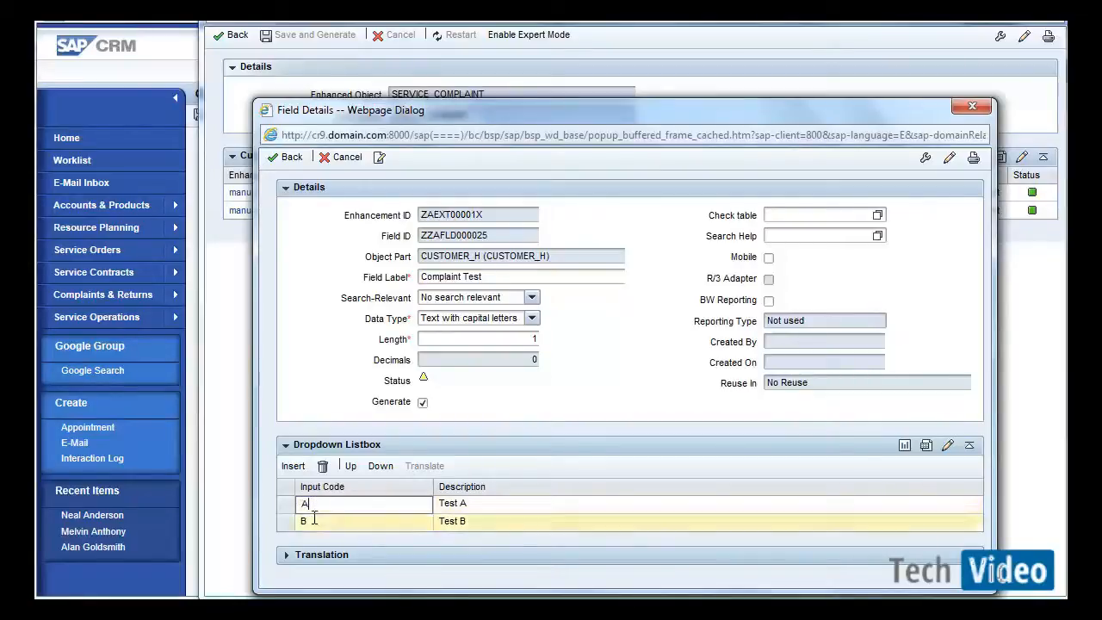
{"action": "left_click", "coordinate": [314, 519]}
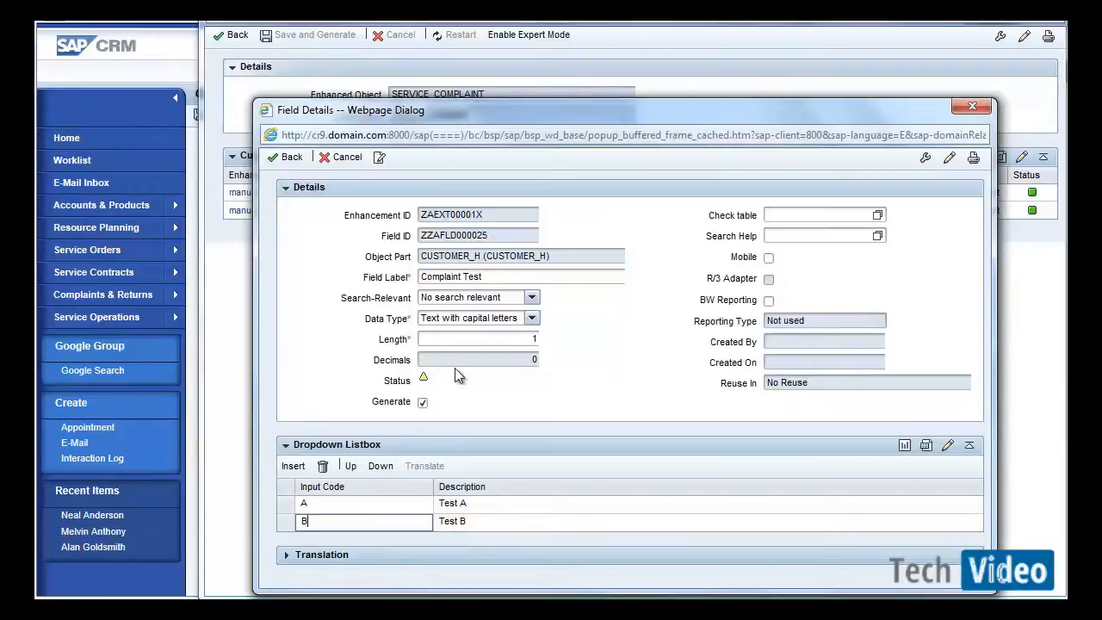
{"action": "left_click", "coordinate": [424, 402]}
{"action": "left_click", "coordinate": [424, 403]}
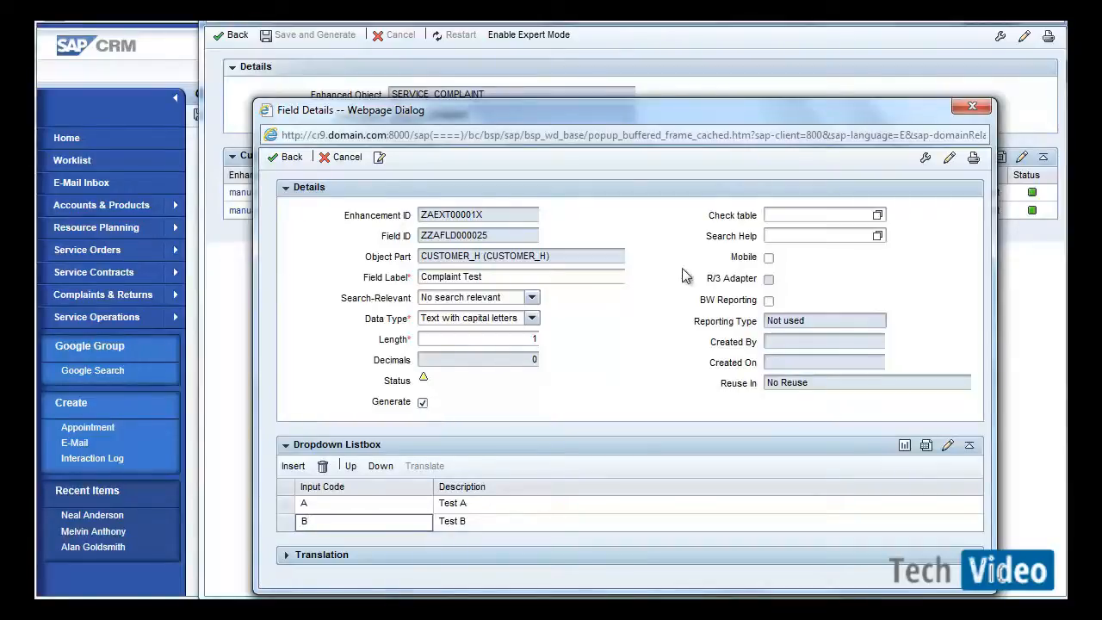
{"action": "left_click", "coordinate": [769, 215]}
{"action": "left_click", "coordinate": [779, 233]}
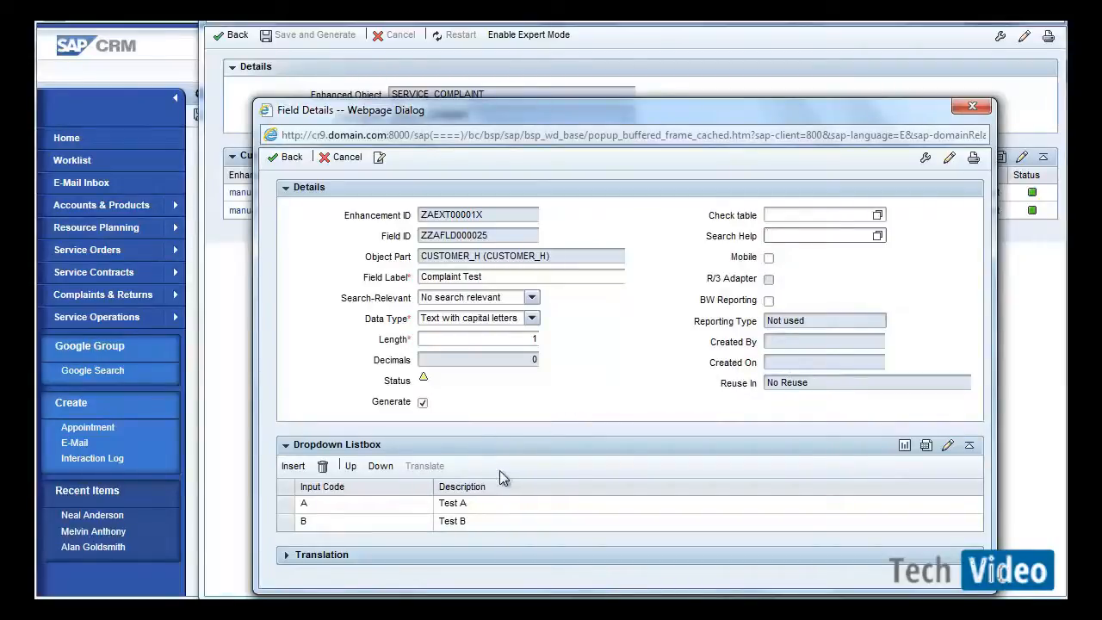
Review the field's translation entries and the dropdown value translations, then return to the custom fields list.
{"action": "left_click", "coordinate": [318, 555]}
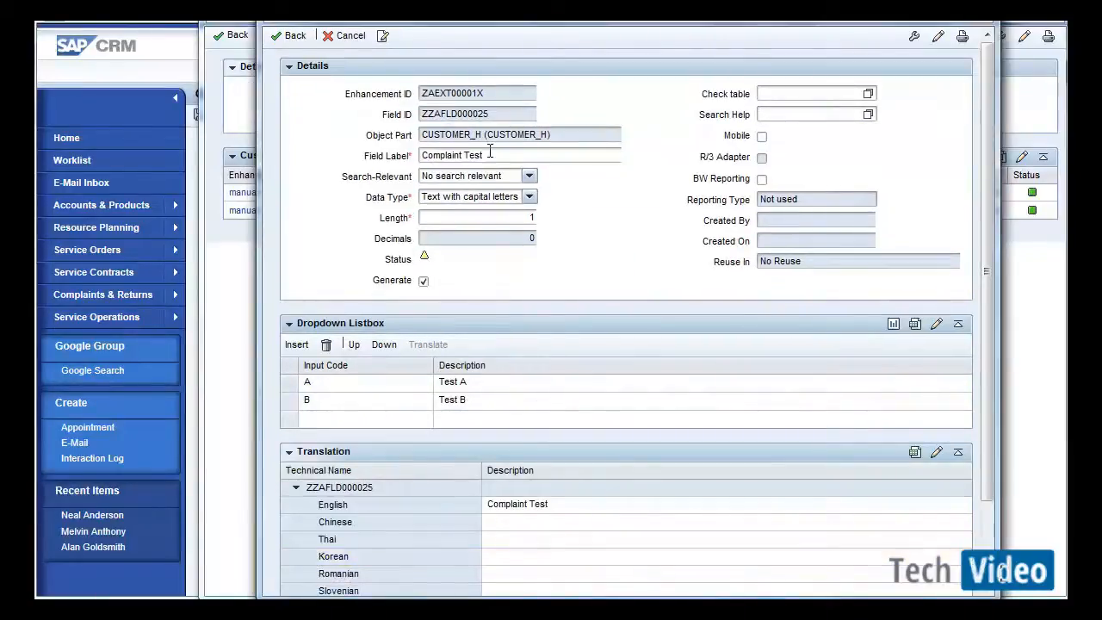
{"action": "left_click_drag", "start_coordinate": [490, 152], "coordinate": [399, 175]}
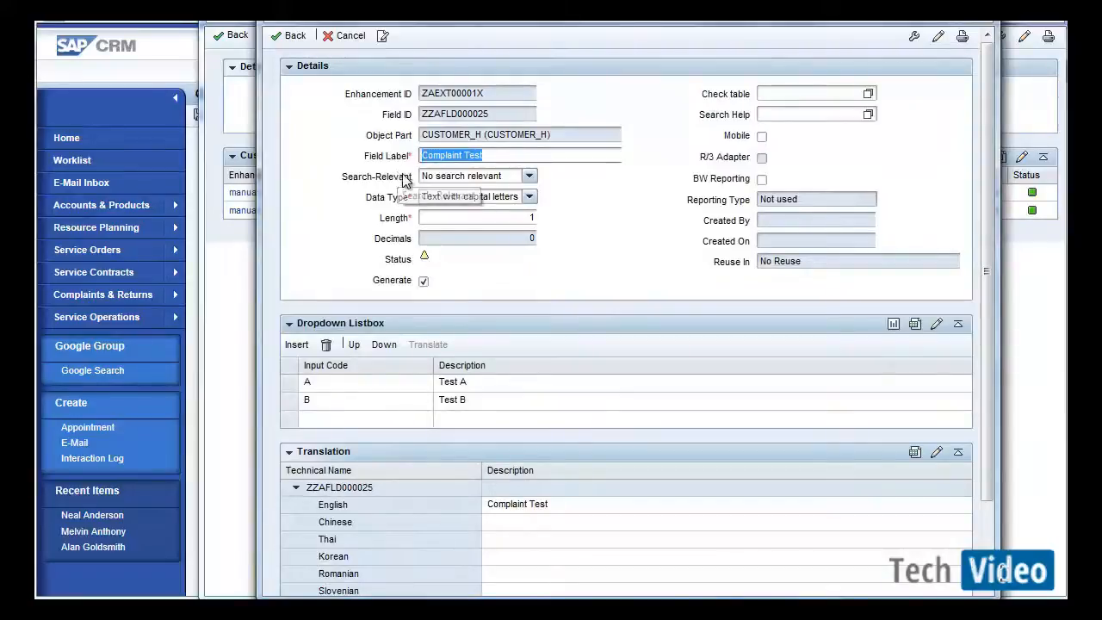
{"action": "left_click", "coordinate": [471, 380]}
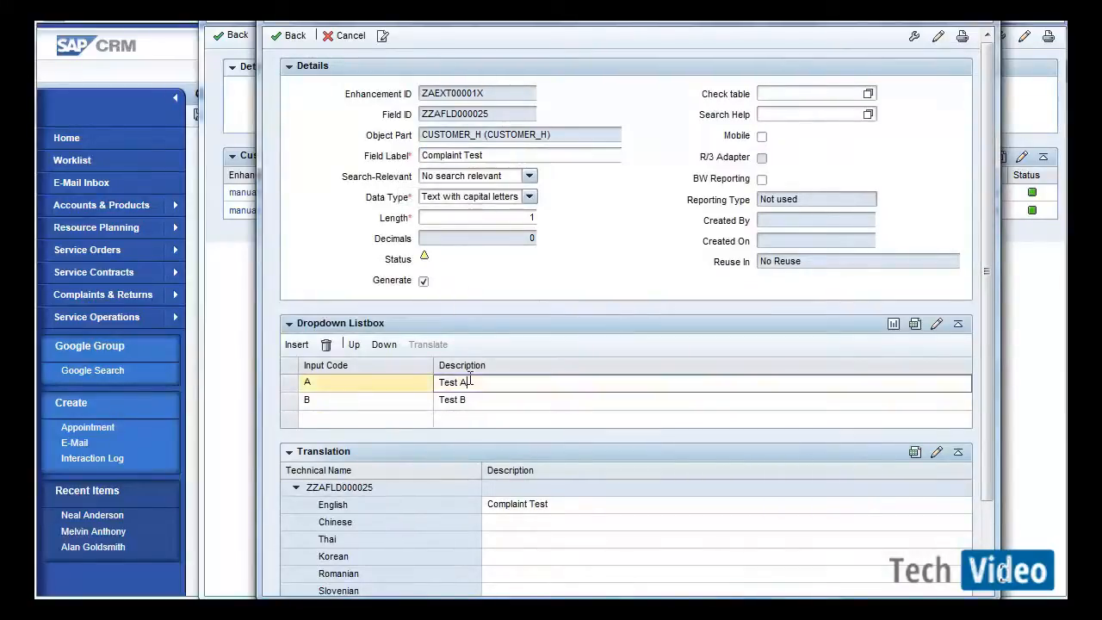
{"action": "left_click", "coordinate": [544, 503]}
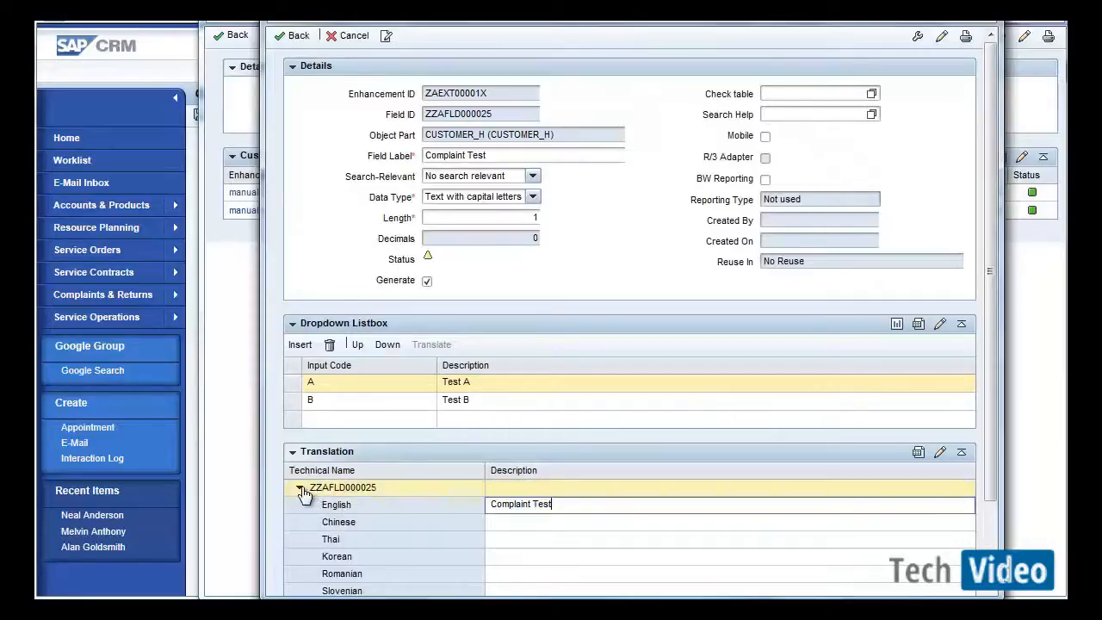
{"action": "left_click", "coordinate": [302, 494]}
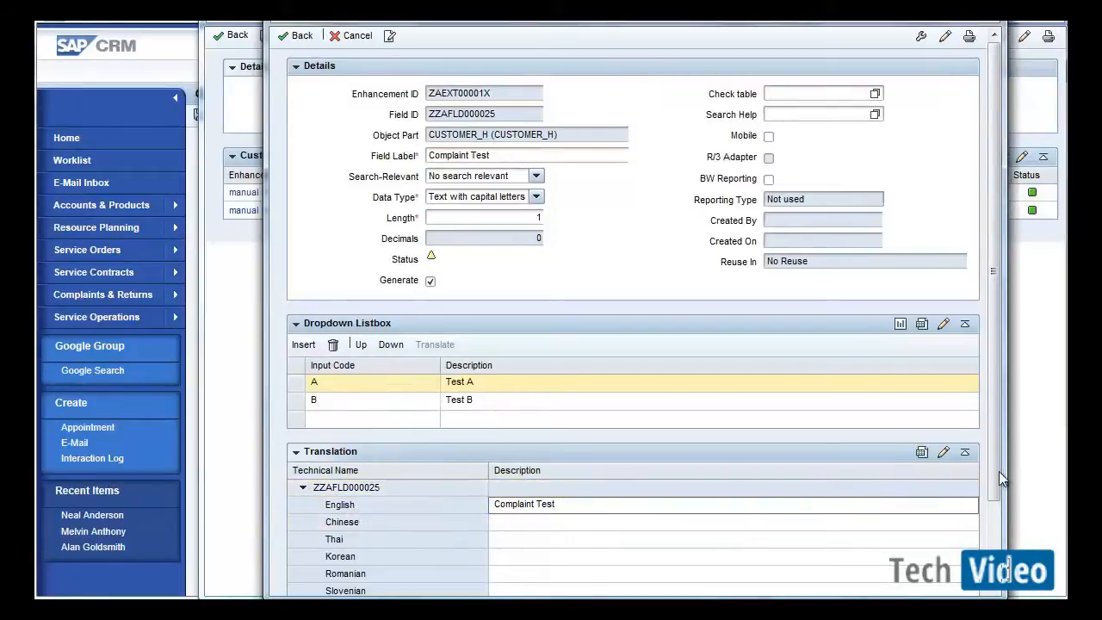
{"action": "scroll", "coordinate": [996, 475], "scroll_direction": "down", "scroll_amount": 3}
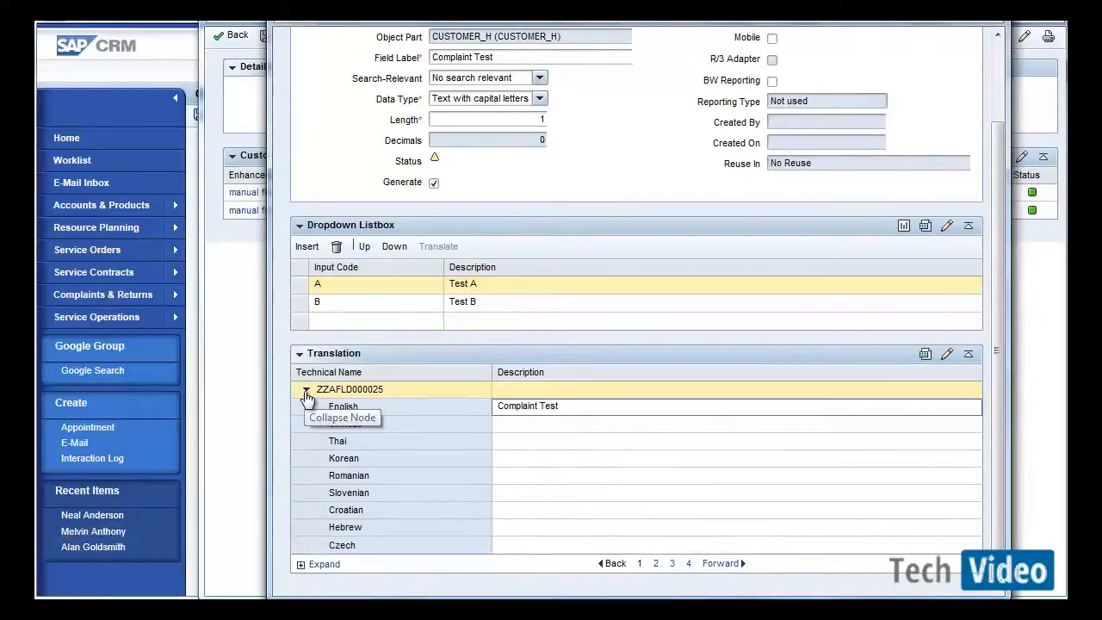
{"action": "left_click", "coordinate": [492, 301]}
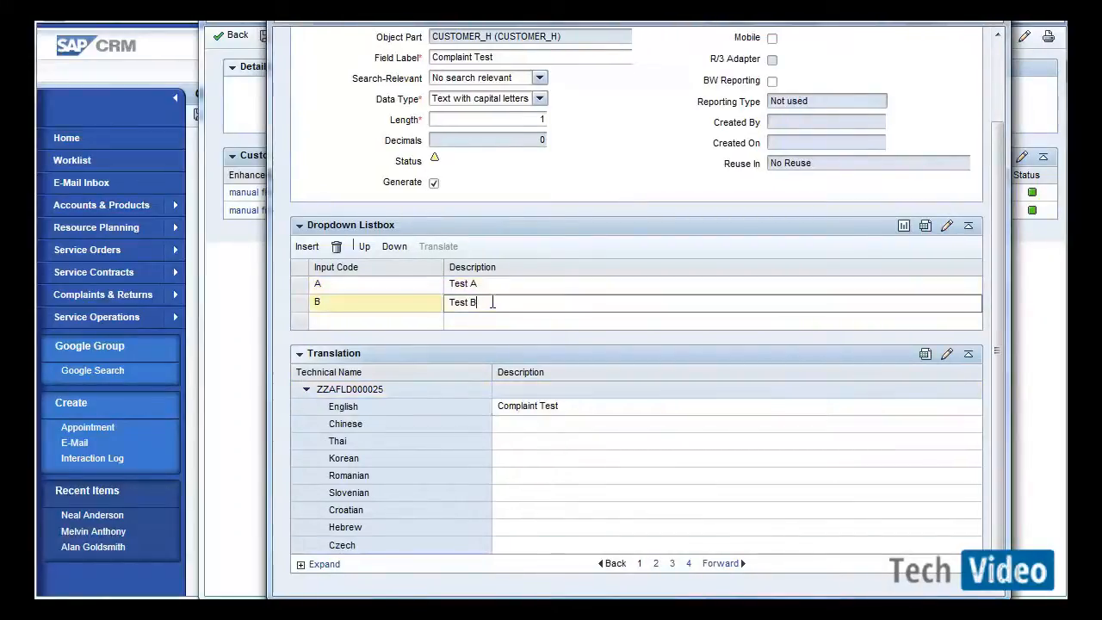
{"action": "left_click", "coordinate": [309, 392]}
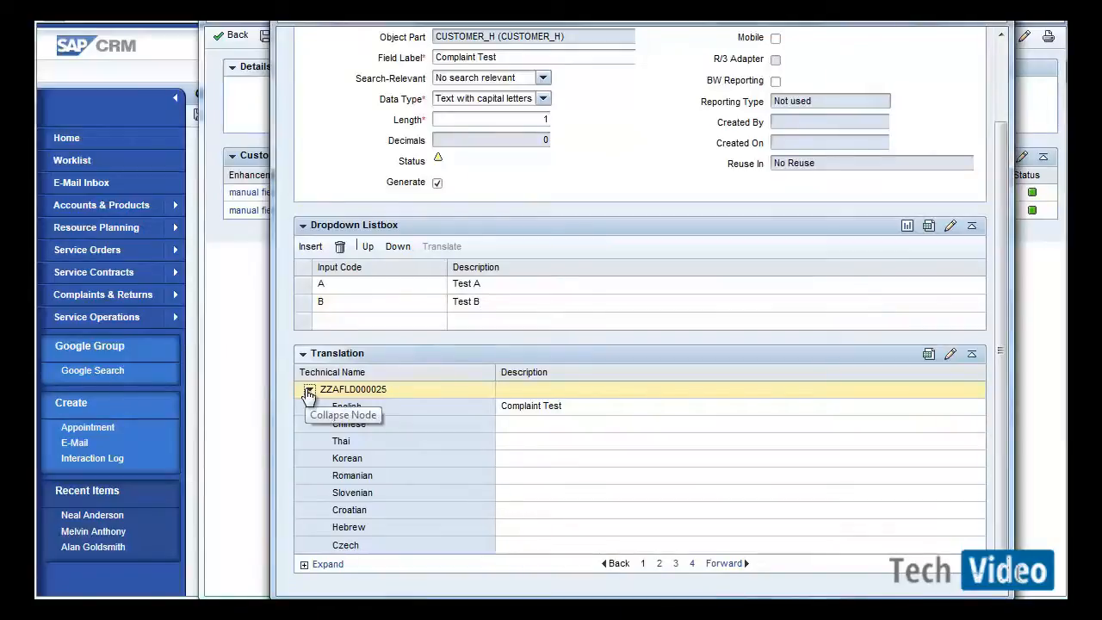
{"action": "left_click", "coordinate": [306, 564]}
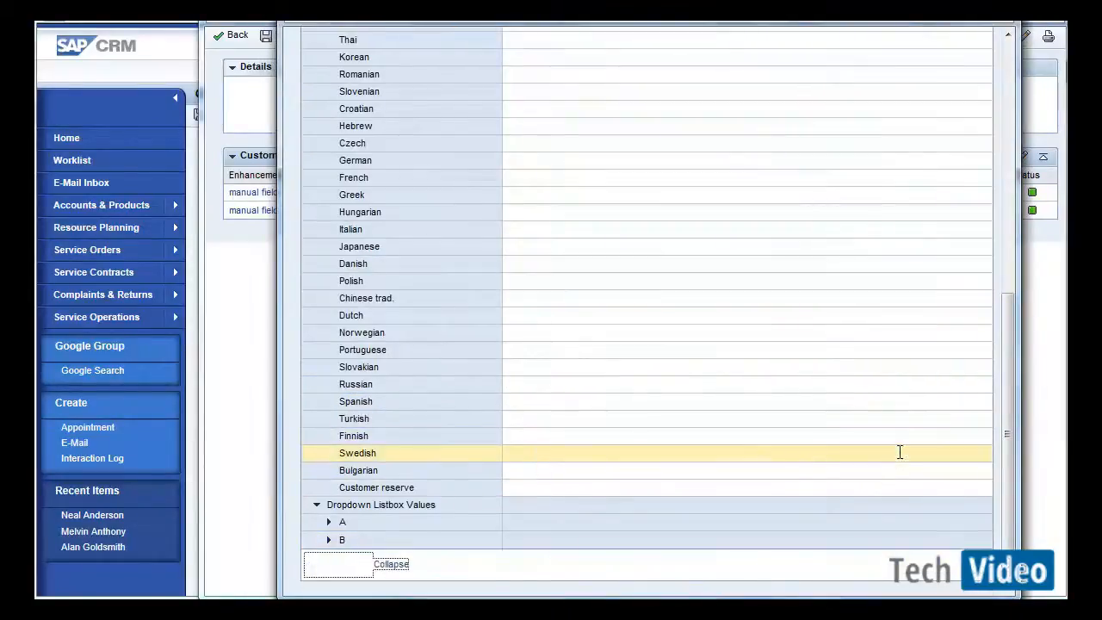
{"action": "left_click_drag", "start_coordinate": [1008, 458], "coordinate": [999, 323]}
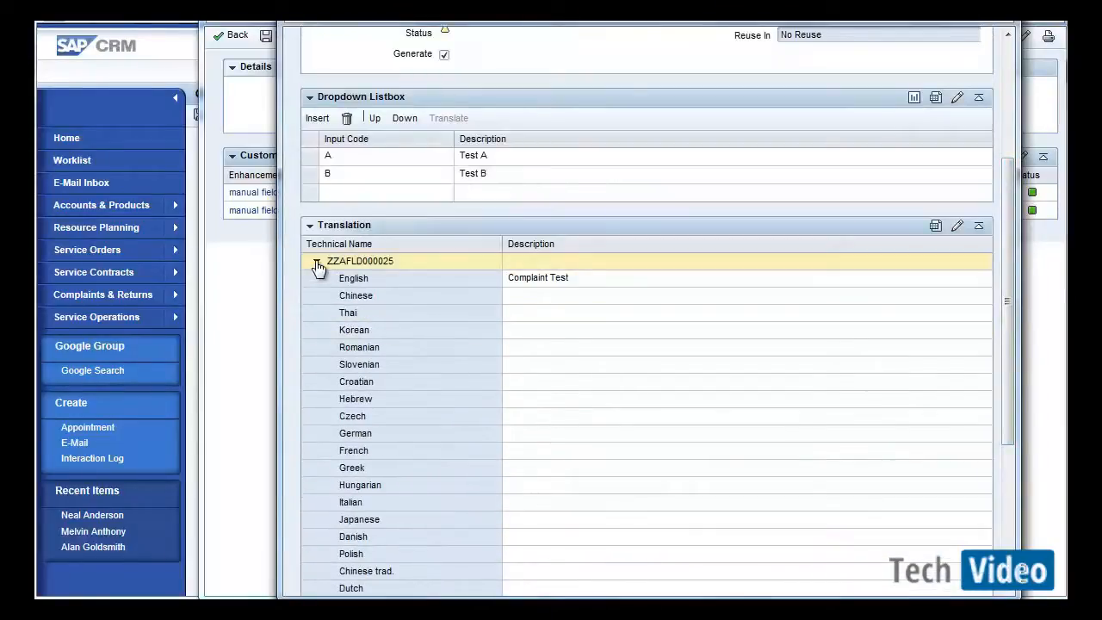
{"action": "scroll", "coordinate": [316, 266], "scroll_direction": "down", "scroll_amount": 3}
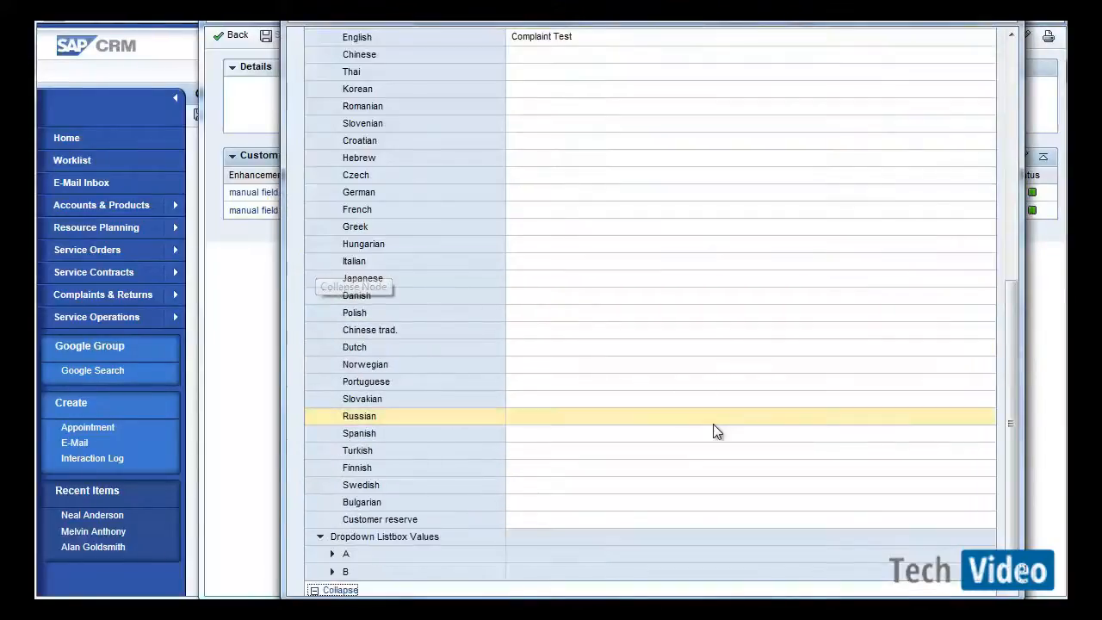
{"action": "left_click", "coordinate": [332, 556]}
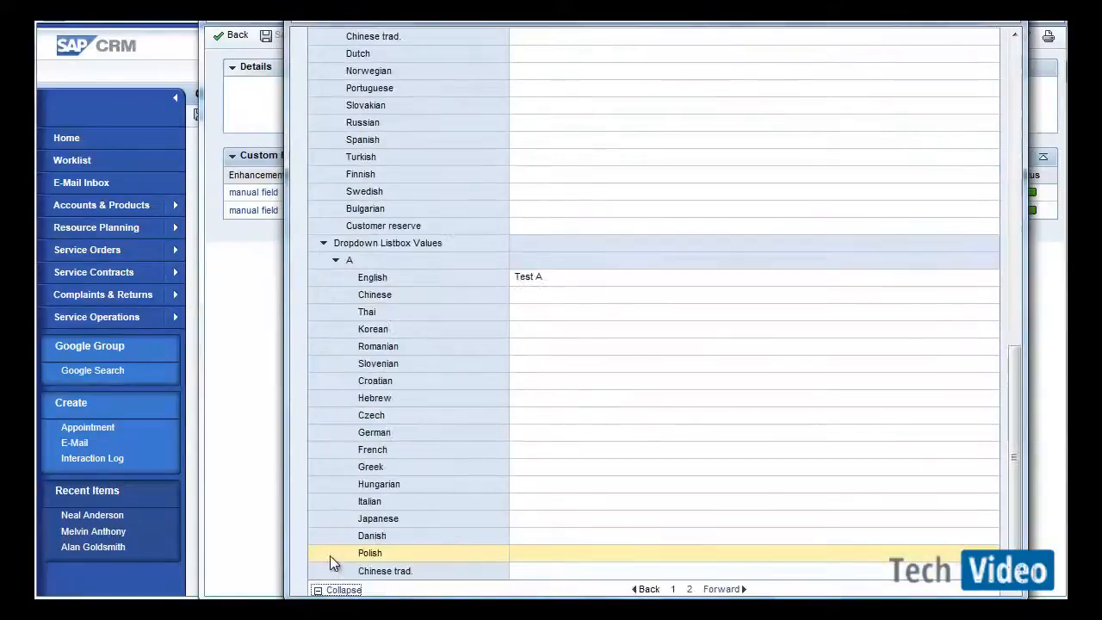
{"action": "left_click", "coordinate": [336, 259]}
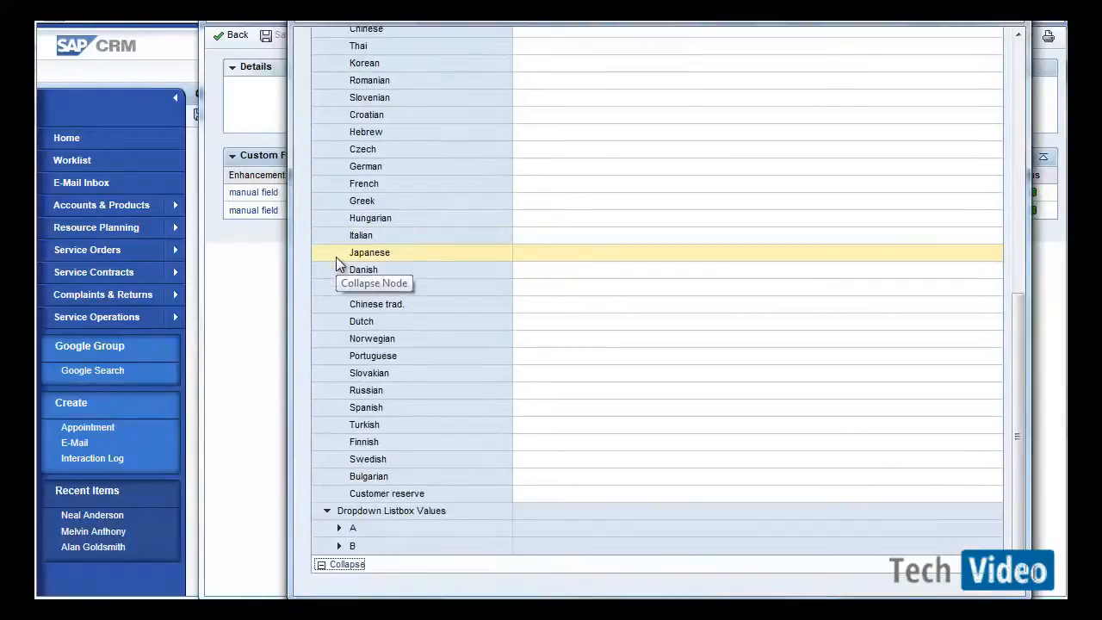
{"action": "left_click_drag", "start_coordinate": [1020, 404], "coordinate": [1013, 116]}
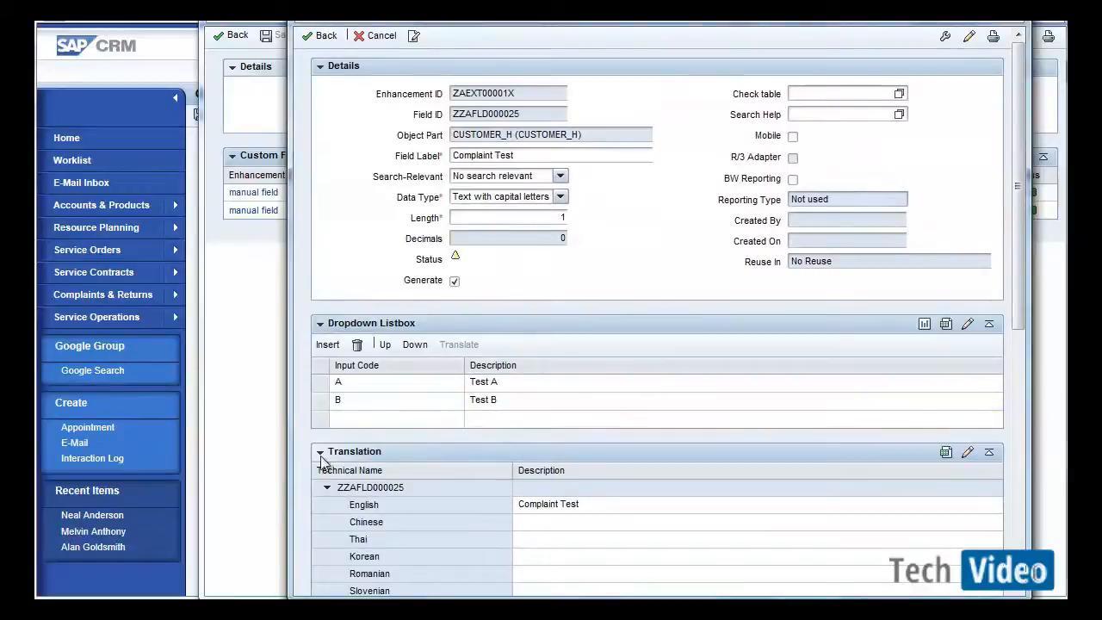
{"action": "left_click", "coordinate": [326, 40]}
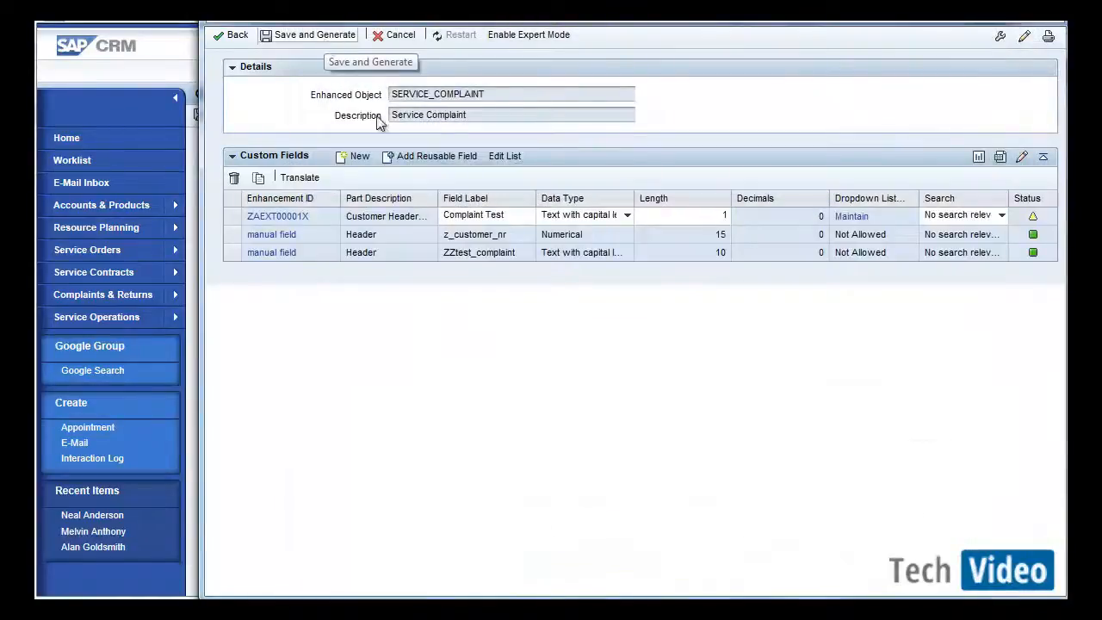
Enable expert mode and reopen the details of the Complaint Test custom field.
{"action": "left_click", "coordinate": [510, 37]}
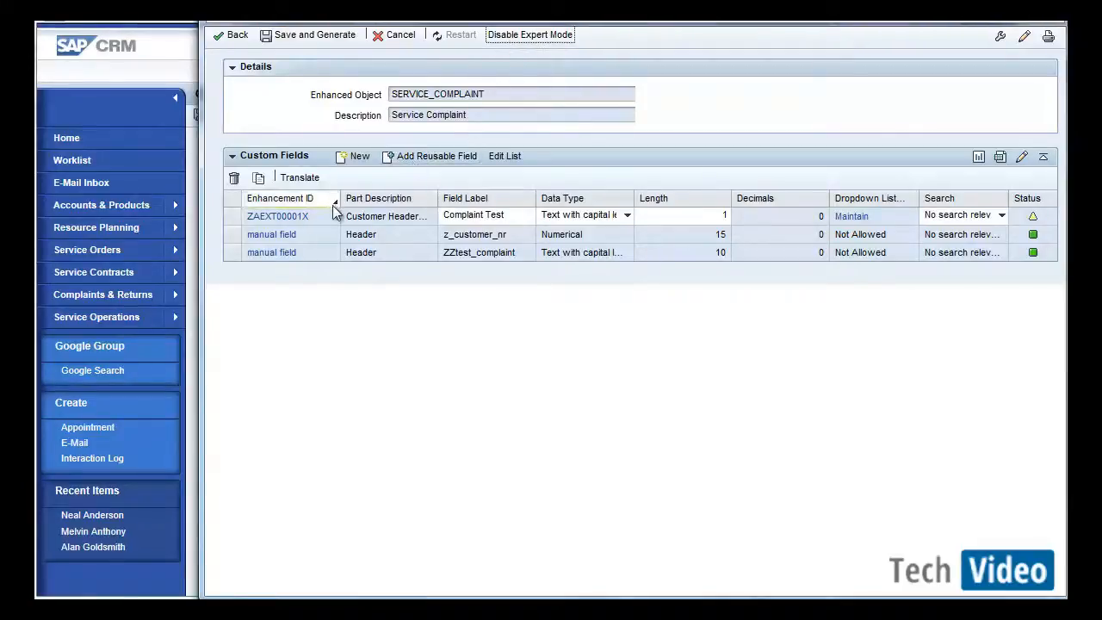
{"action": "left_click", "coordinate": [287, 220]}
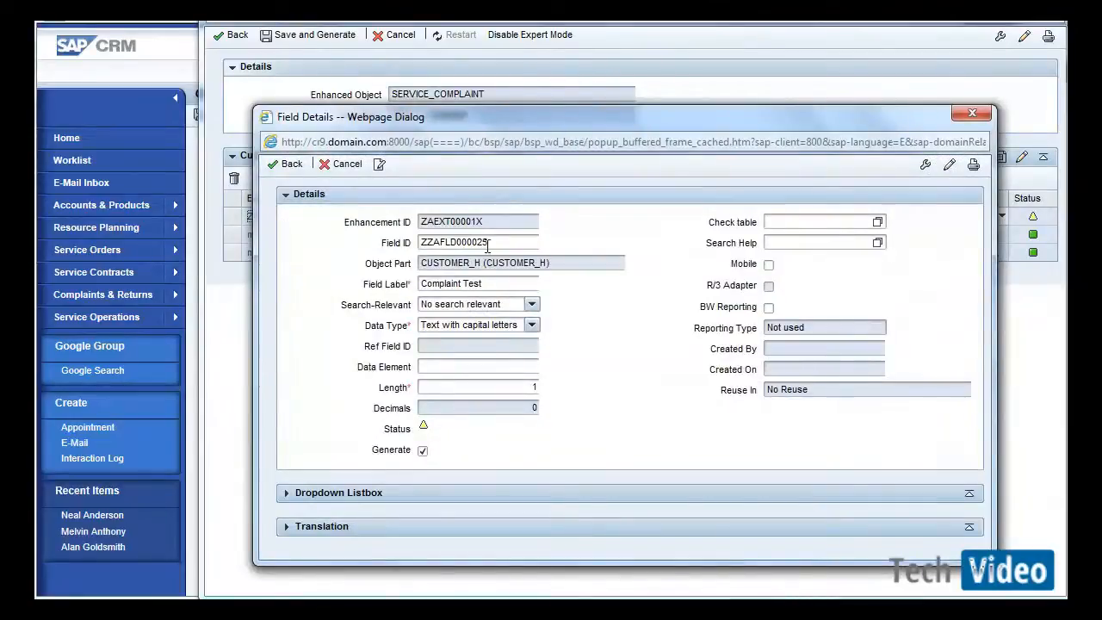
Rename the Complaint Test field's Field ID to ZZComplaintDDLB and return to the custom fields list.
{"action": "left_click", "coordinate": [511, 244]}
{"action": "double_click", "coordinate": [471, 244]}
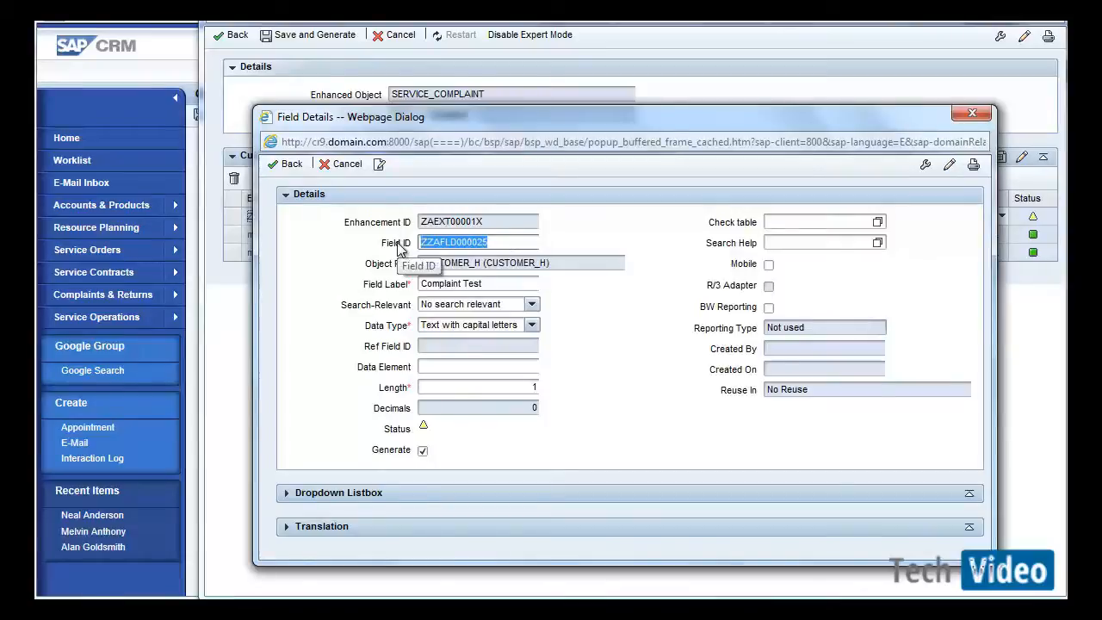
{"action": "left_click", "coordinate": [500, 241]}
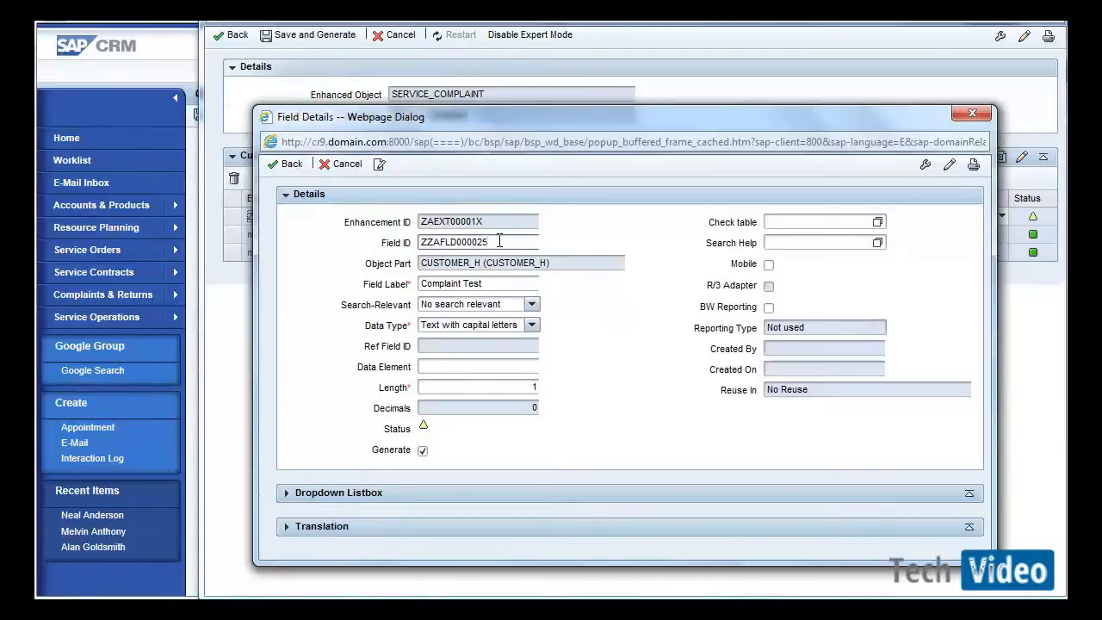
{"action": "left_click_drag", "start_coordinate": [492, 242], "coordinate": [400, 259]}
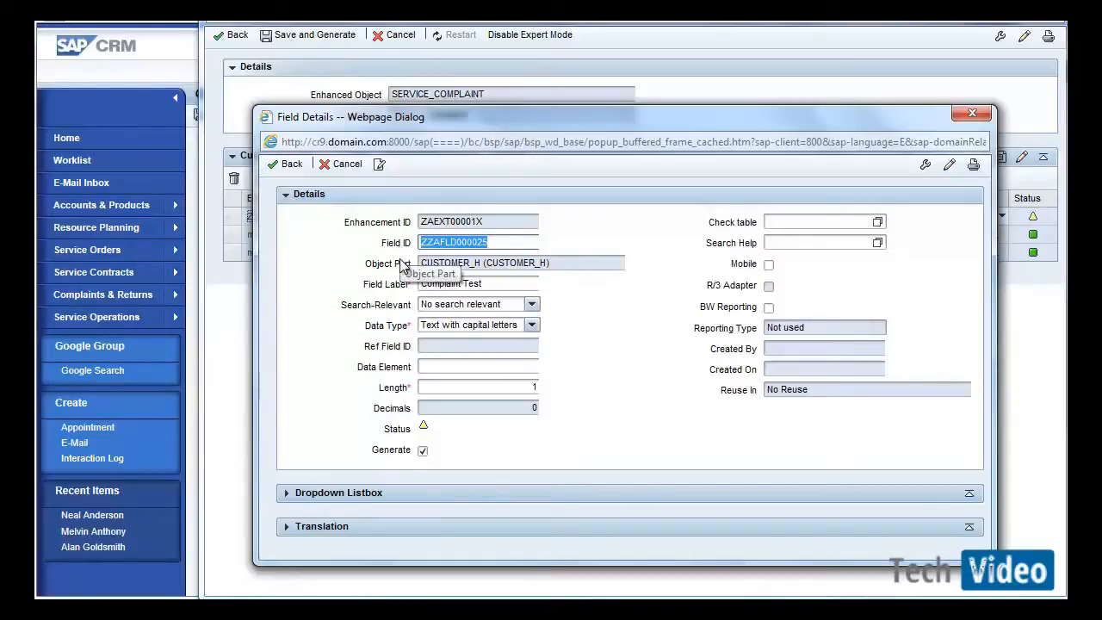
{"action": "type", "text": "ZZ"}
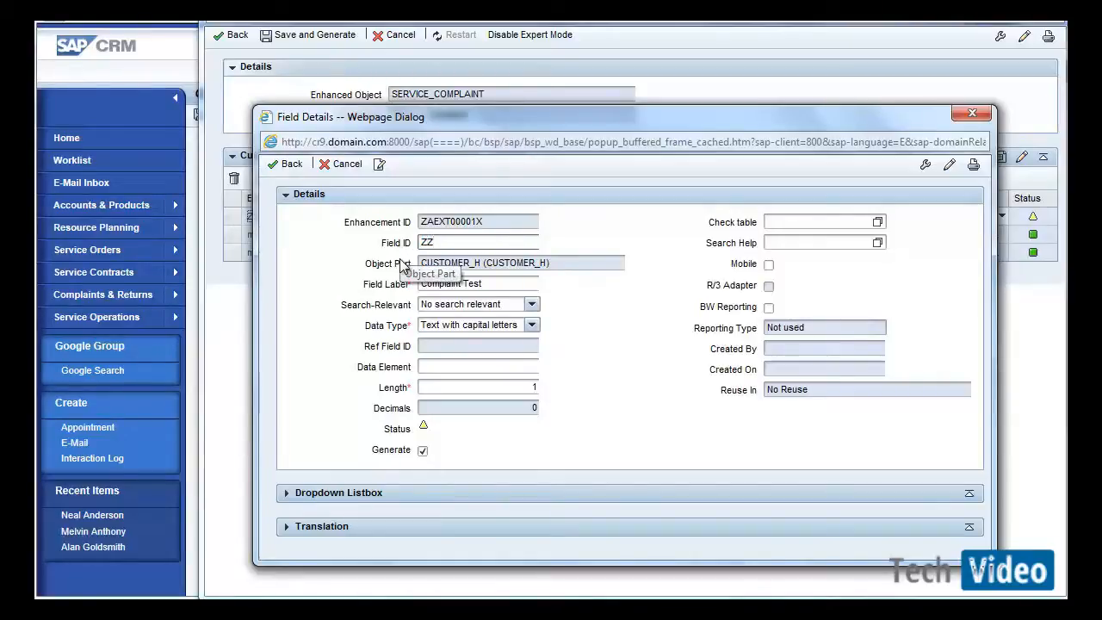
{"action": "type", "text": "Complain"}
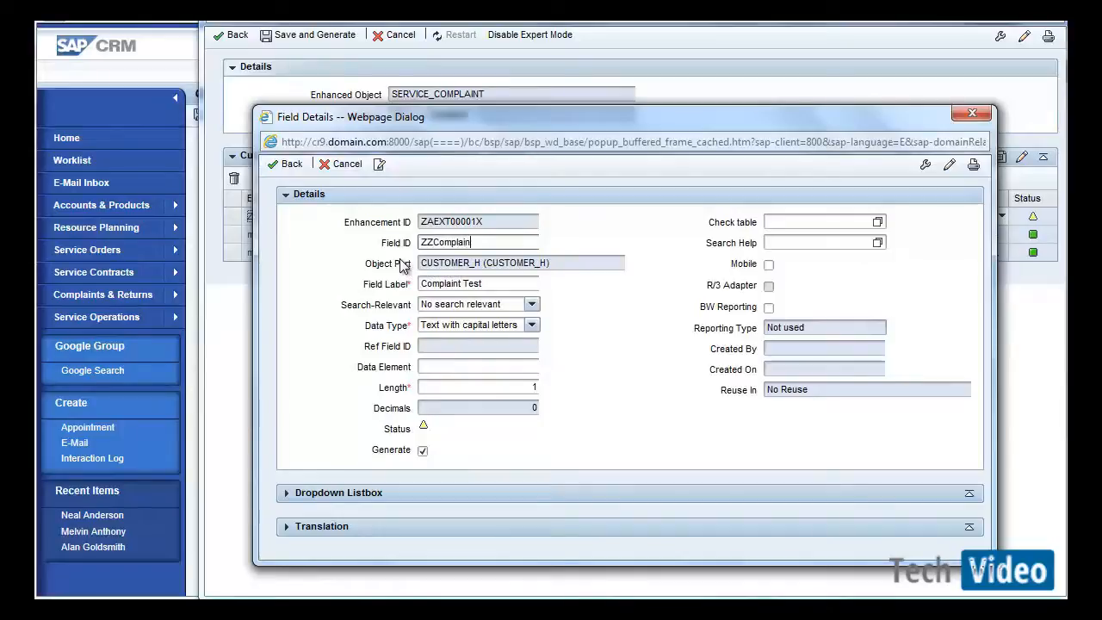
{"action": "type", "text": "tDDLB"}
{"action": "left_click", "coordinate": [288, 166]}
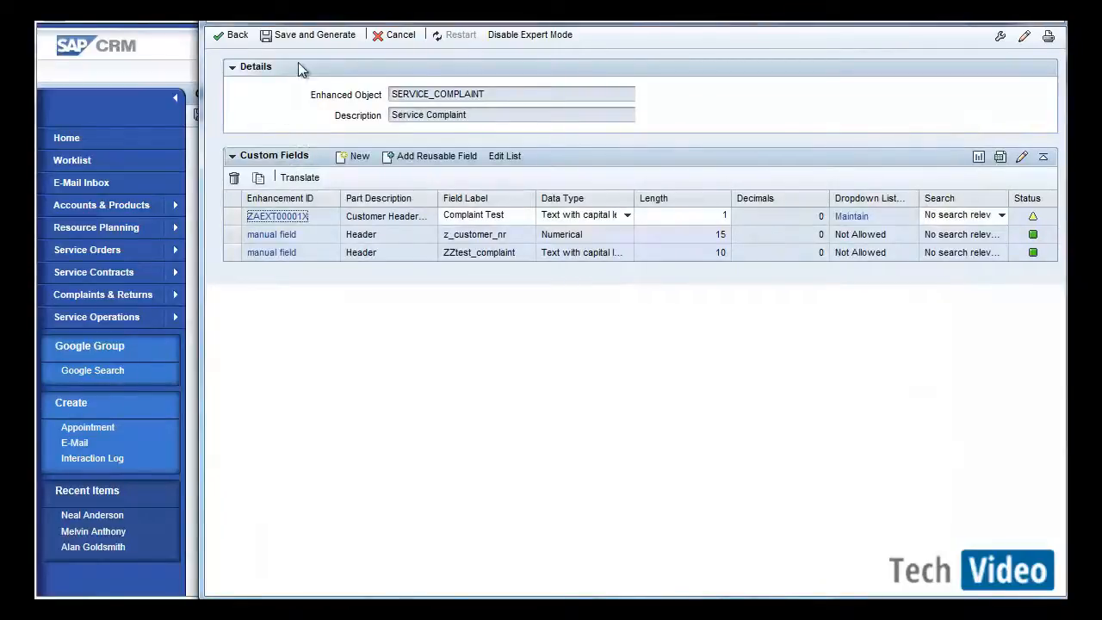
Save and generate the enhancement, choosing the existing workbench transport request CR9K900194.
{"action": "left_click", "coordinate": [298, 35]}
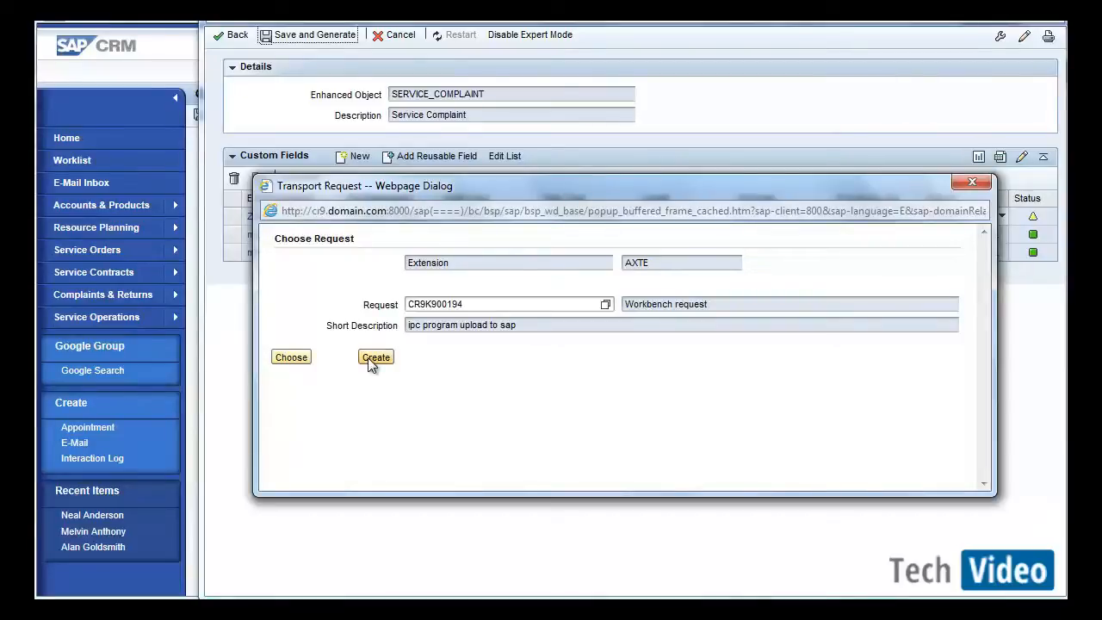
{"action": "left_click", "coordinate": [296, 361]}
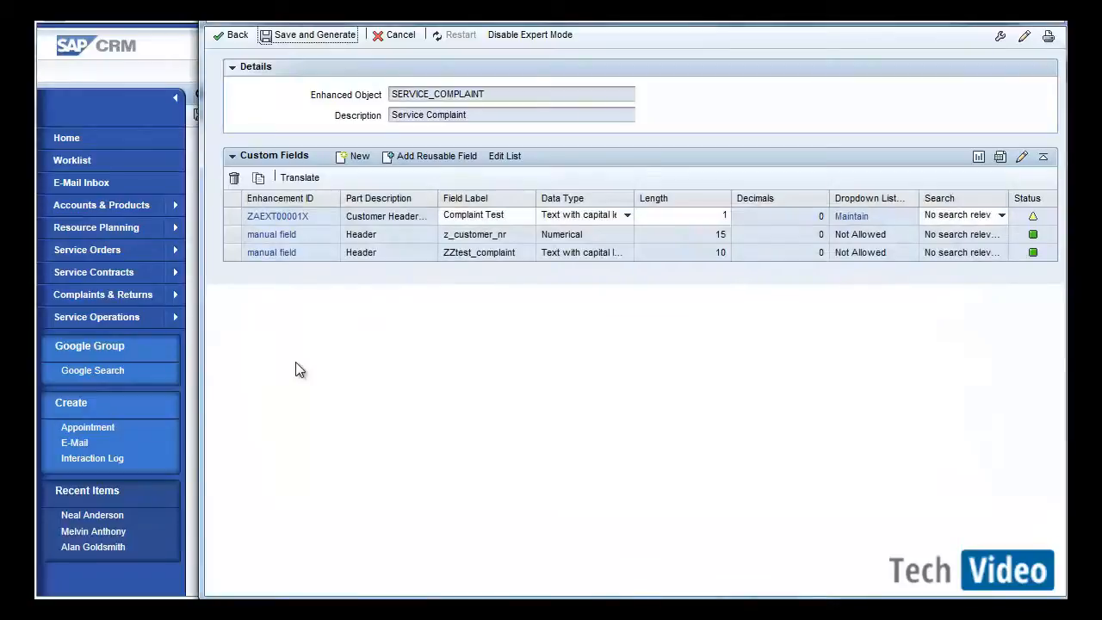
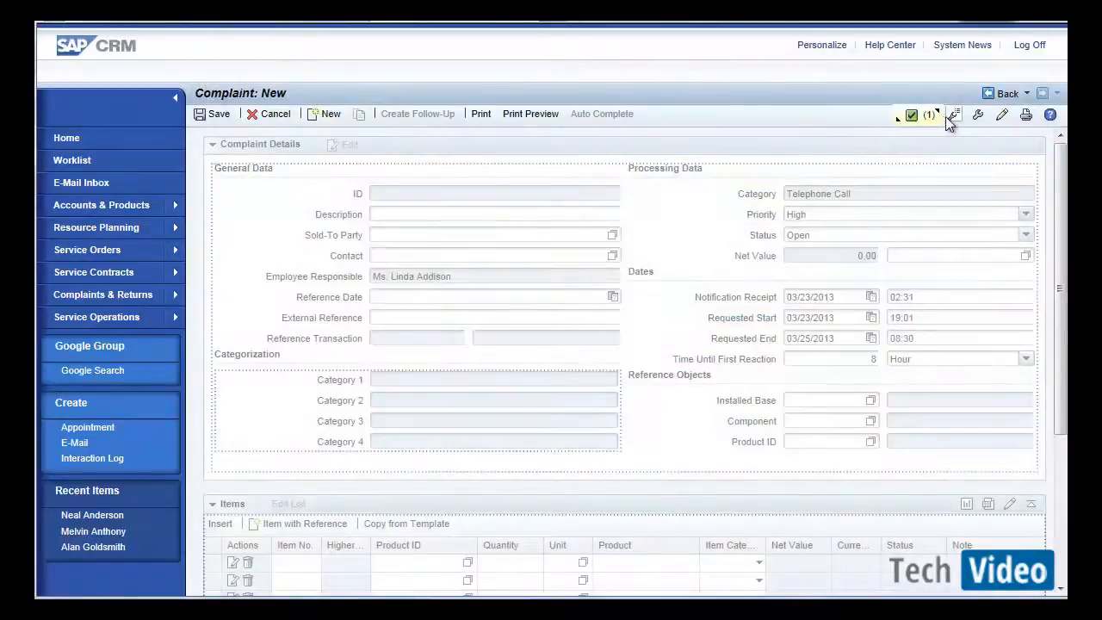
Open the database table CRMD_CUSTOMER_H for display in the ABAP Dictionary (SE11).
{"action": "left_click", "coordinate": [949, 115]}
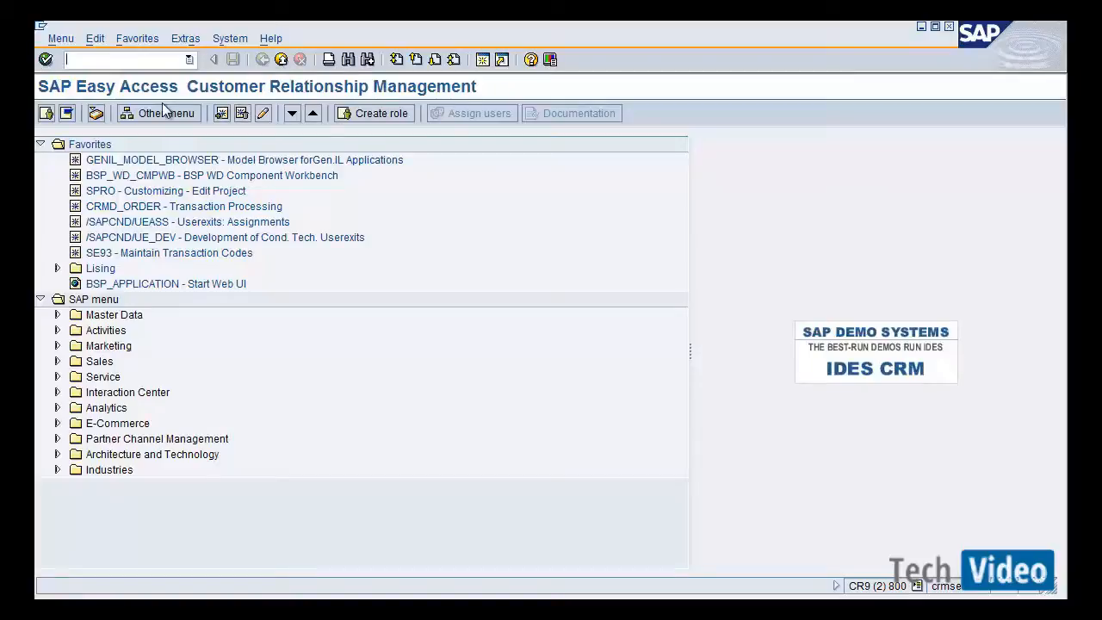
{"action": "type", "text": "se11"}
{"action": "key", "text": "Return"}
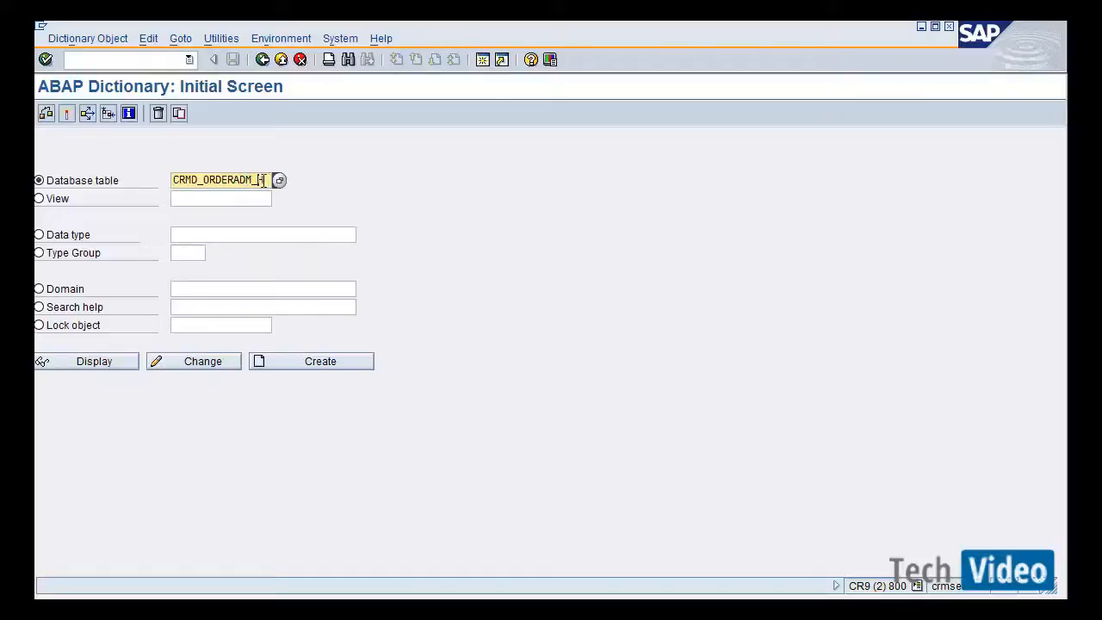
{"action": "left_click_drag", "start_coordinate": [263, 180], "coordinate": [205, 180]}
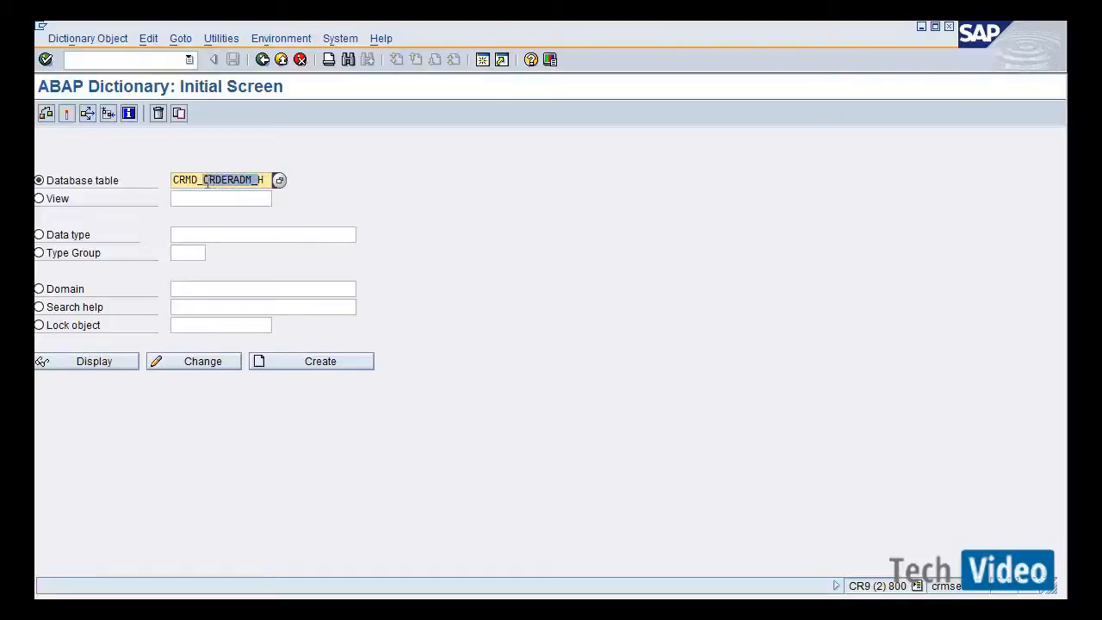
{"action": "key", "text": "BackSpace"}
{"action": "type", "text": "cu"}
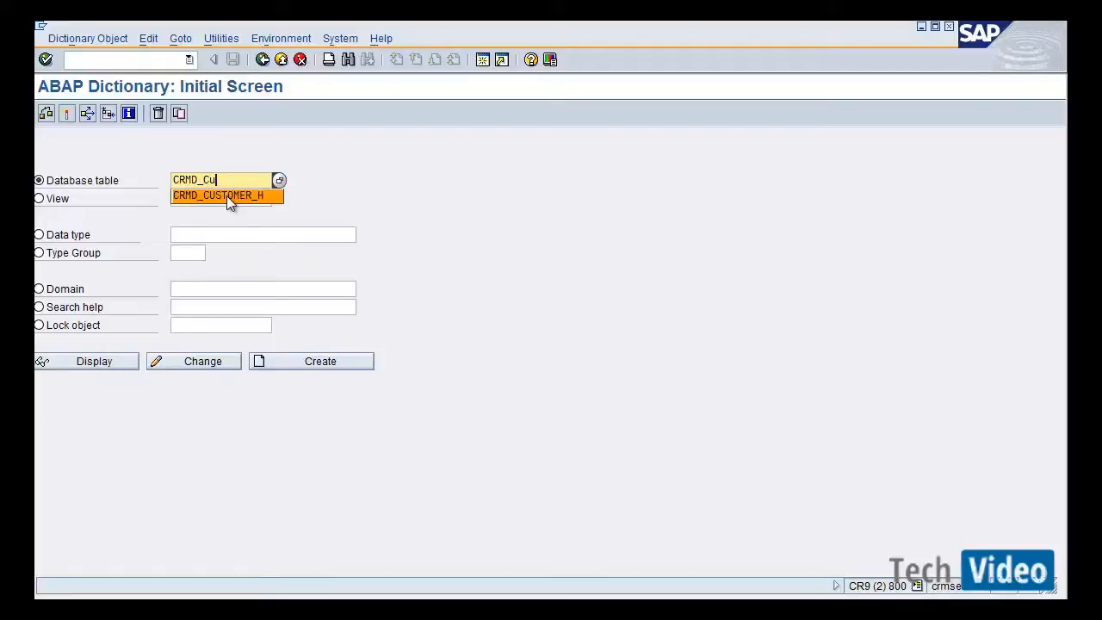
{"action": "left_click", "coordinate": [229, 197]}
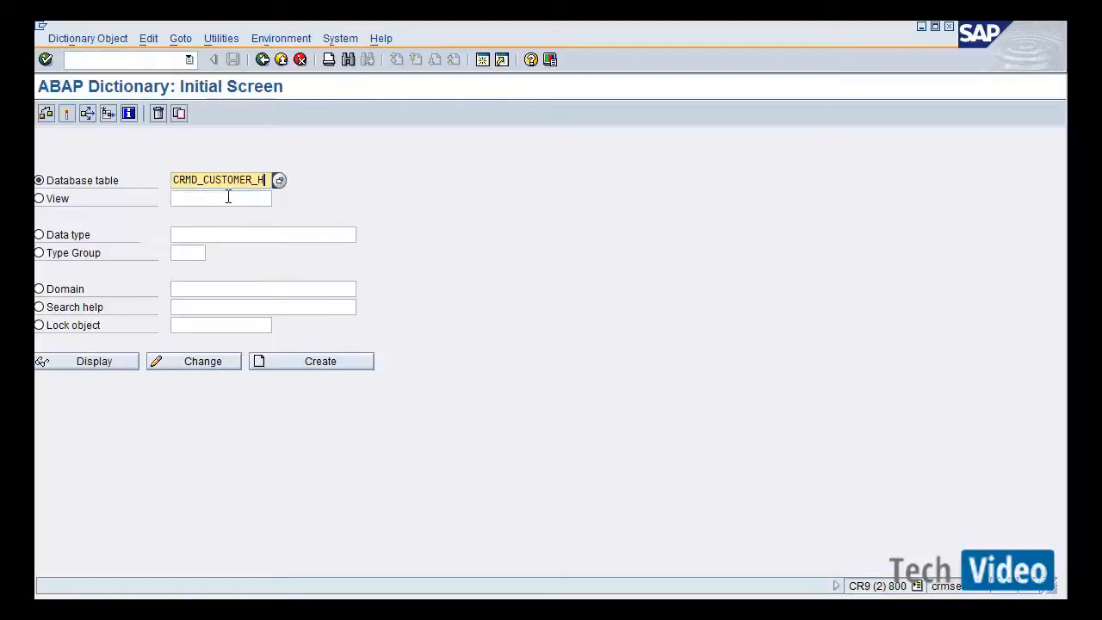
{"action": "left_click", "coordinate": [127, 367]}
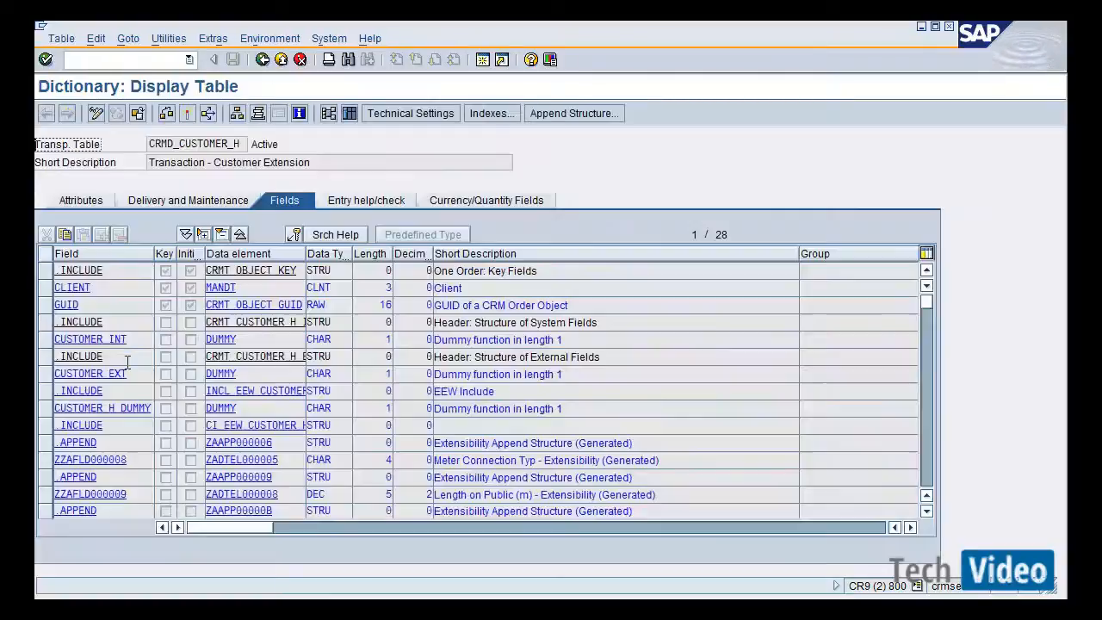
Scroll through the table's fields to locate the ZZCOMPLAINTDDLB field and its data element.
{"action": "left_click", "coordinate": [141, 379]}
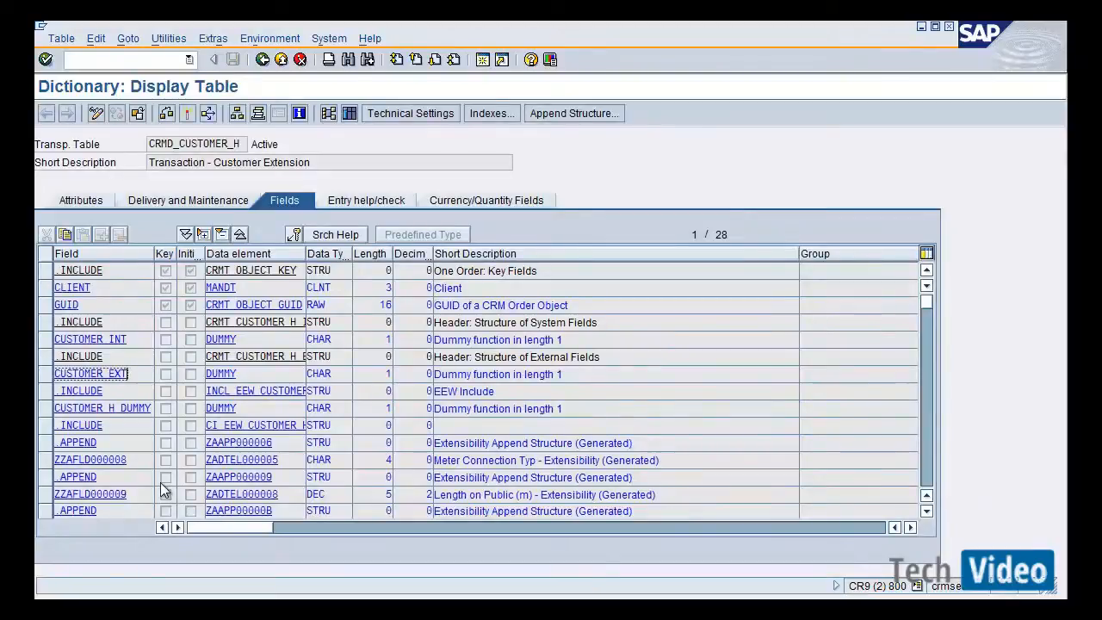
{"action": "left_click", "coordinate": [142, 491]}
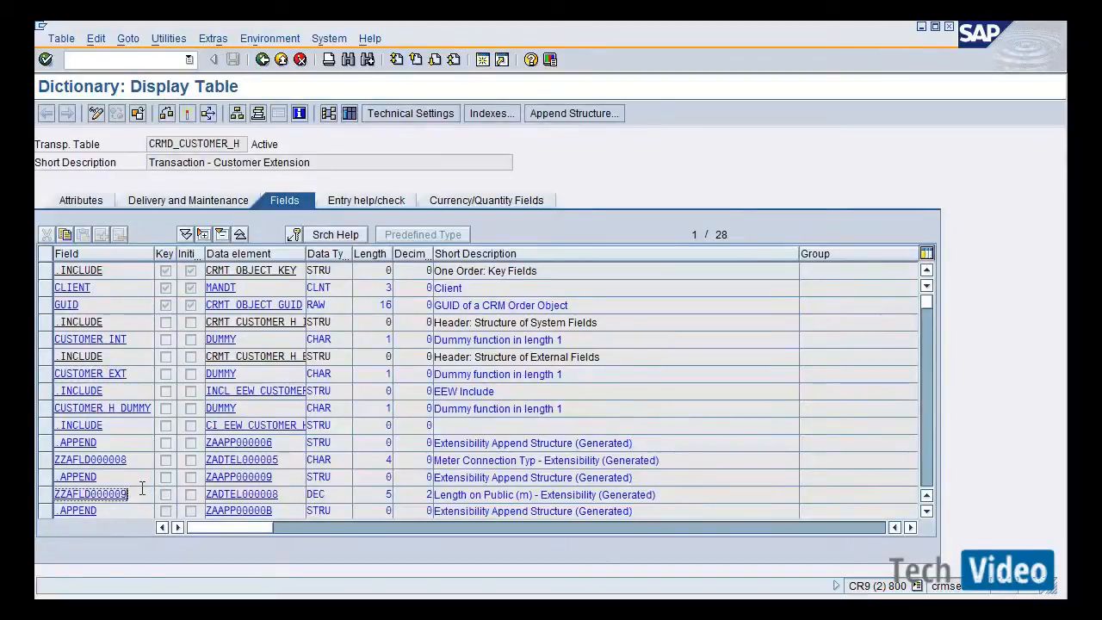
{"action": "key", "text": "Page_Down"}
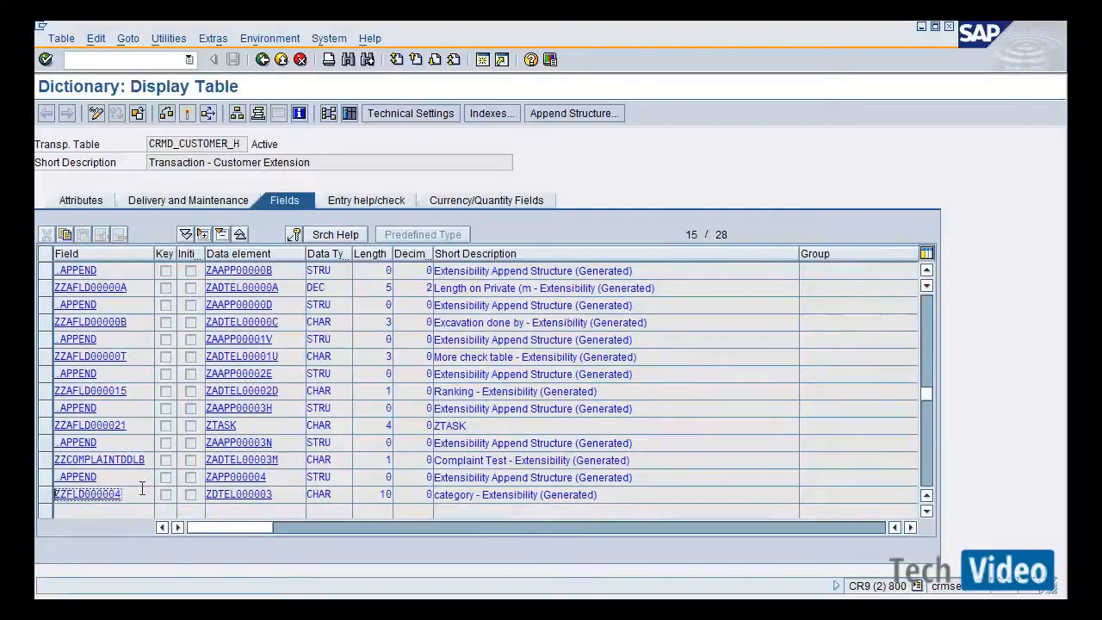
{"action": "key", "text": "Page_Down"}
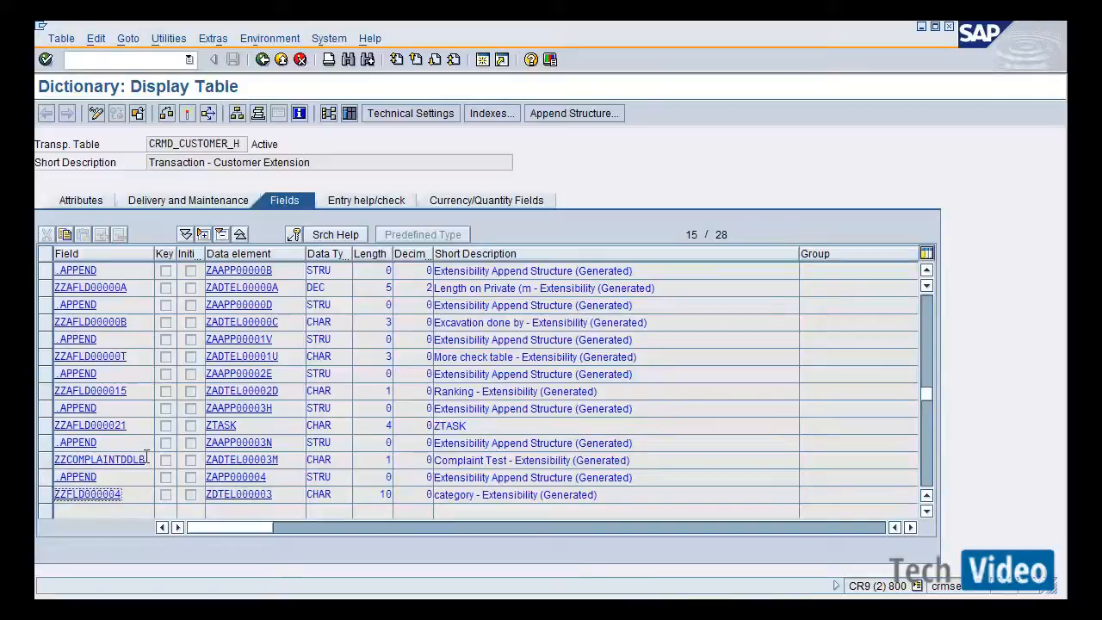
{"action": "left_click", "coordinate": [146, 458]}
{"action": "left_click_drag", "start_coordinate": [146, 459], "coordinate": [54, 458]}
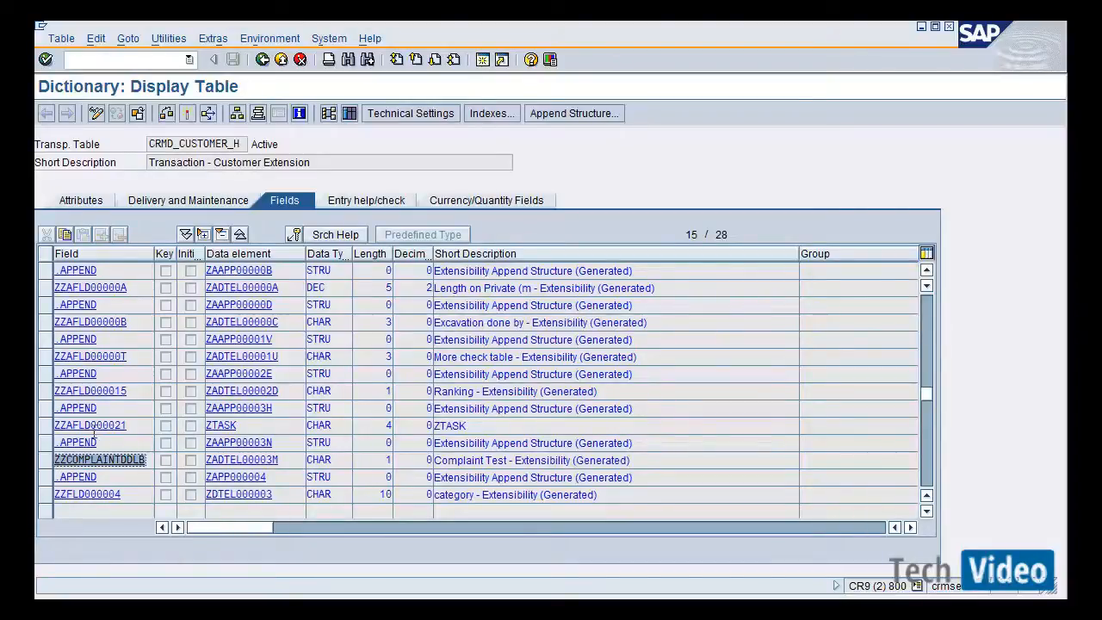
{"action": "left_click_drag", "start_coordinate": [142, 425], "coordinate": [67, 435]}
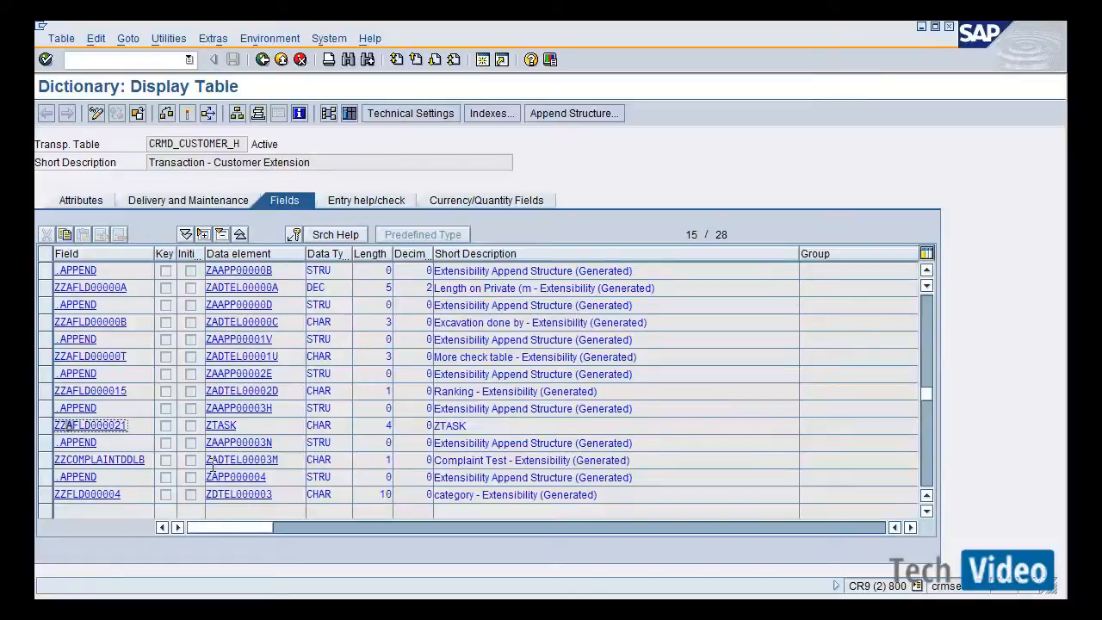
{"action": "left_click", "coordinate": [149, 460]}
{"action": "left_click_drag", "start_coordinate": [149, 460], "coordinate": [54, 459]}
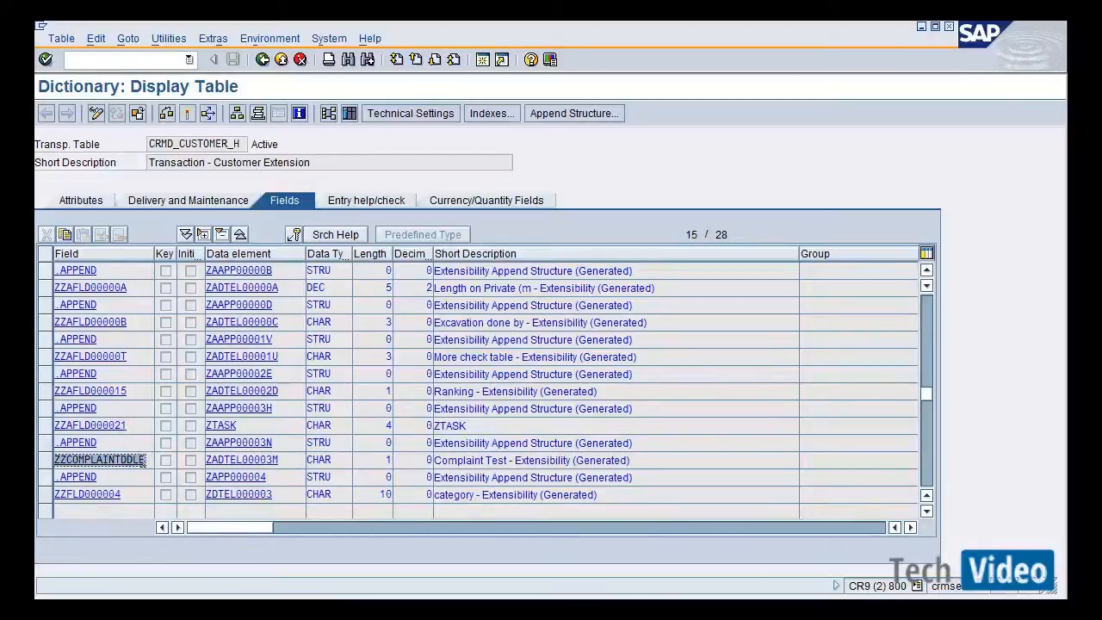
{"action": "left_click", "coordinate": [149, 461]}
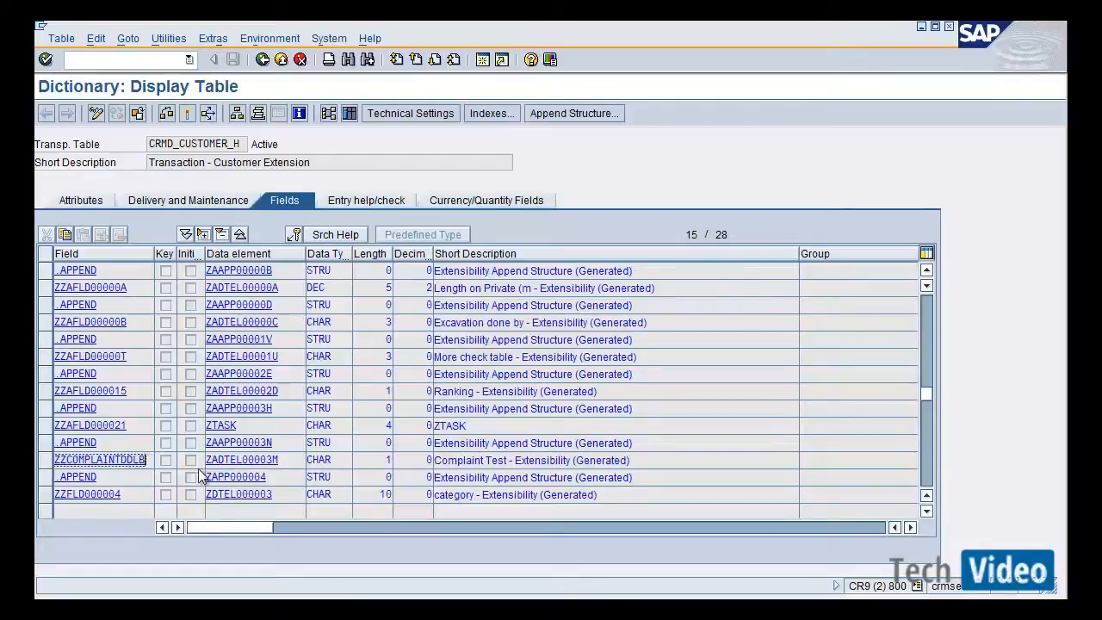
Open the field's data element ZADTEL00003M in change mode, shorten its short description to Complaint Test, and activate it.
{"action": "double_click", "coordinate": [260, 460]}
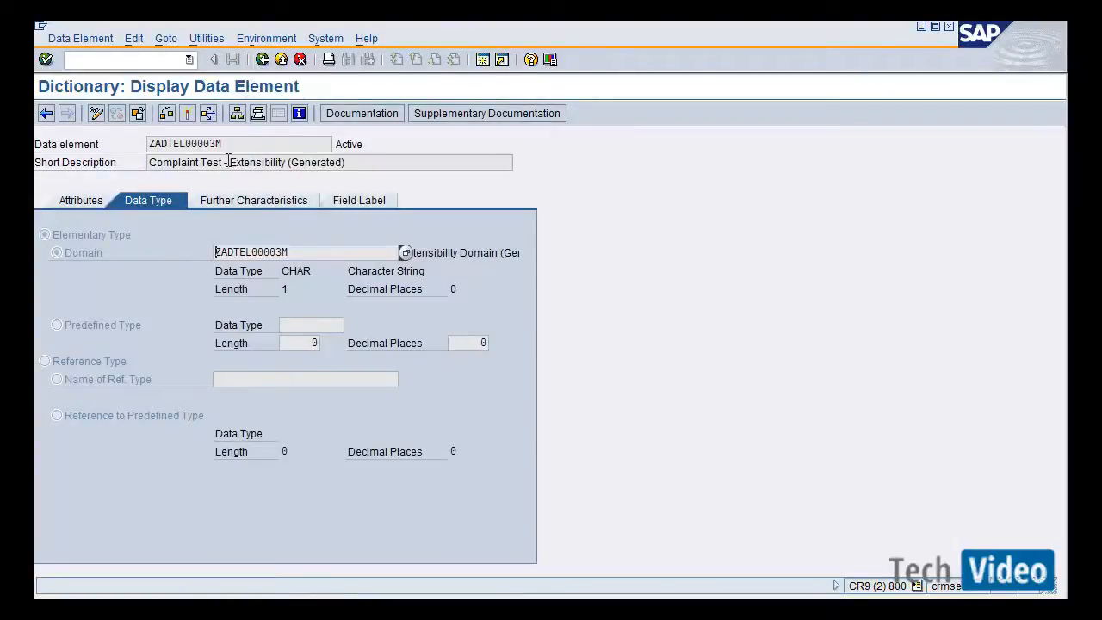
{"action": "left_click_drag", "start_coordinate": [230, 161], "coordinate": [364, 152]}
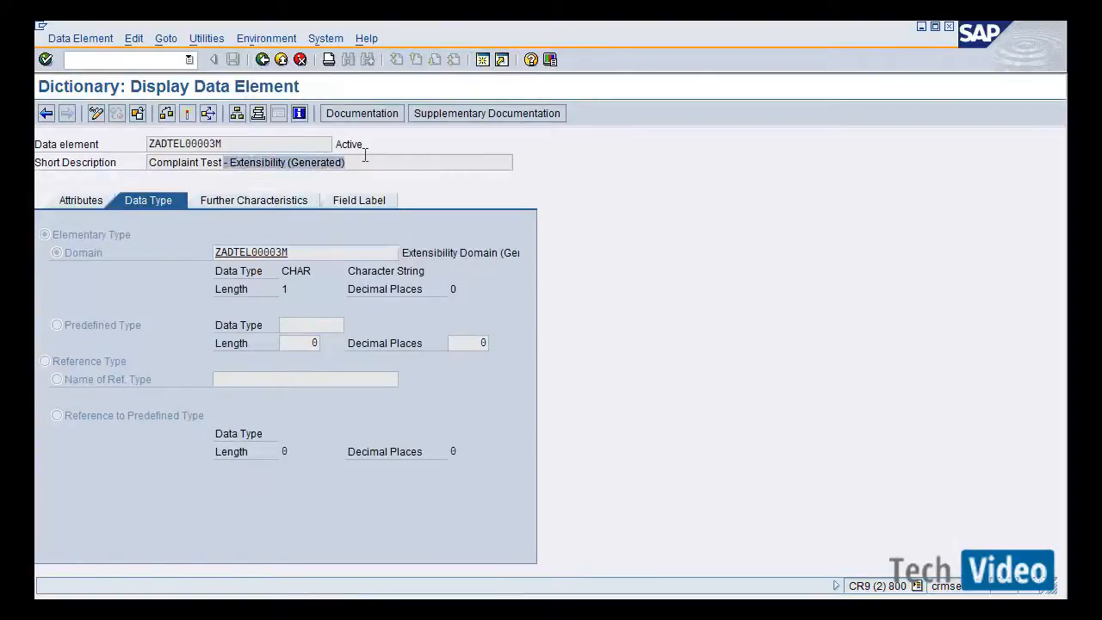
{"action": "left_click", "coordinate": [101, 119]}
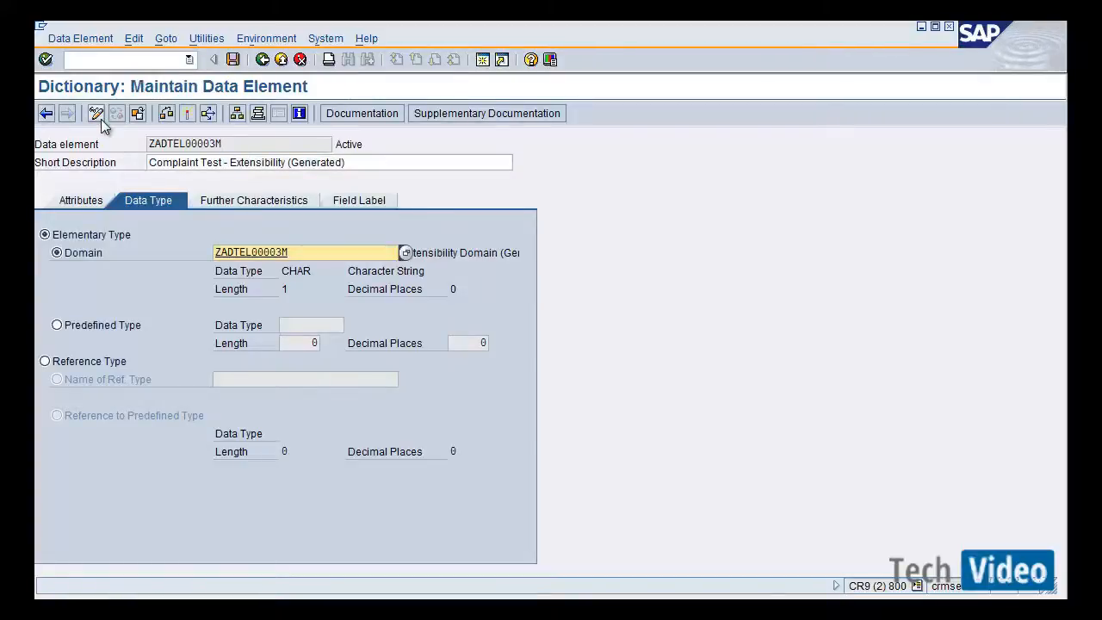
{"action": "left_click_drag", "start_coordinate": [349, 162], "coordinate": [233, 168]}
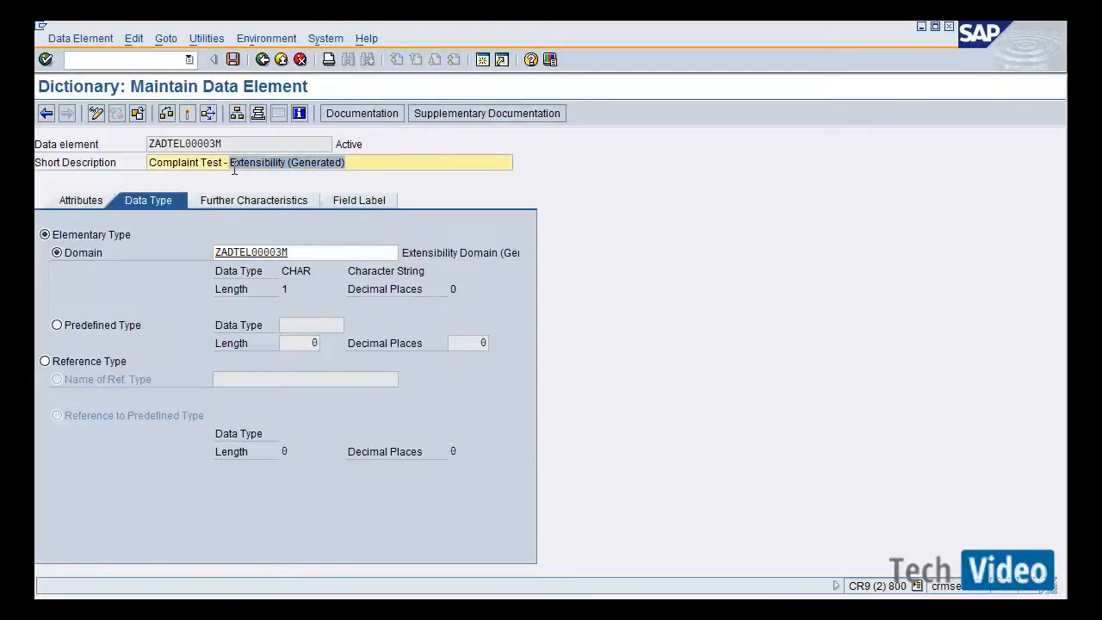
{"action": "key", "text": "BackSpace"}
{"action": "key", "text": "BackSpace"}
{"action": "key", "text": "BackSpace"}
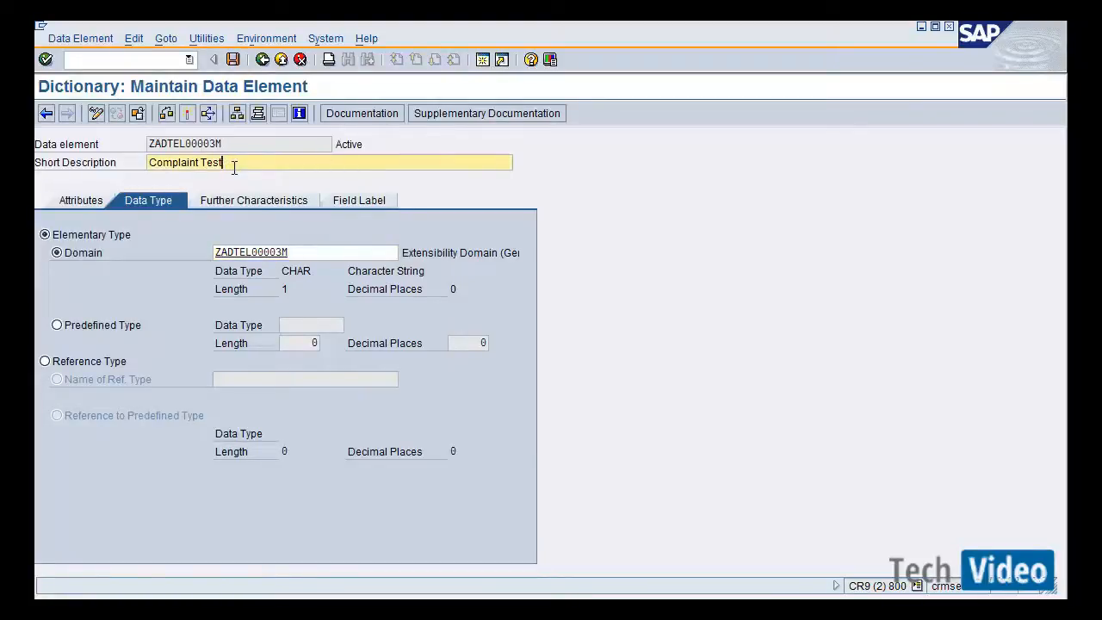
{"action": "left_click", "coordinate": [187, 114]}
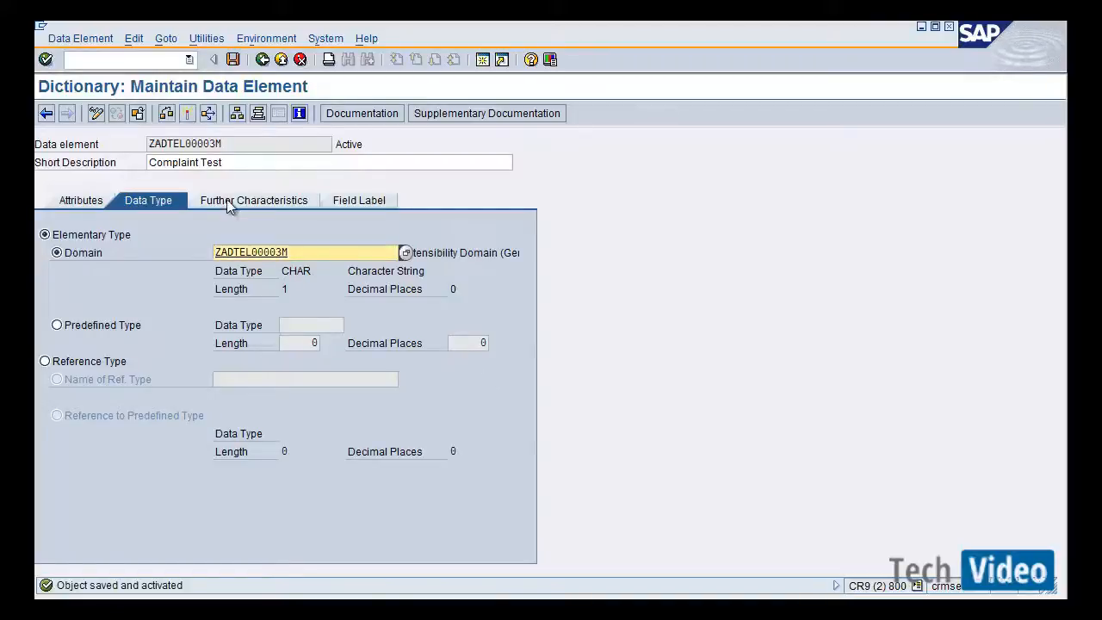
Open the data element's domain to inspect its fixed values, then return to the table fields.
{"action": "left_click", "coordinate": [259, 253]}
{"action": "double_click", "coordinate": [259, 253]}
{"action": "left_click", "coordinate": [260, 256]}
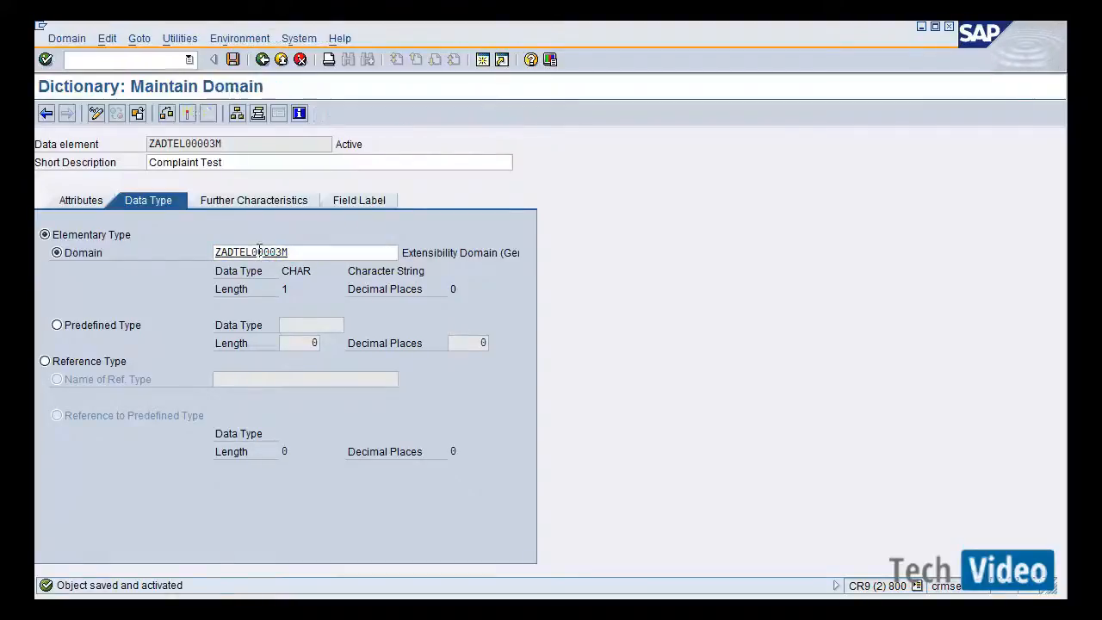
{"action": "left_click", "coordinate": [237, 204]}
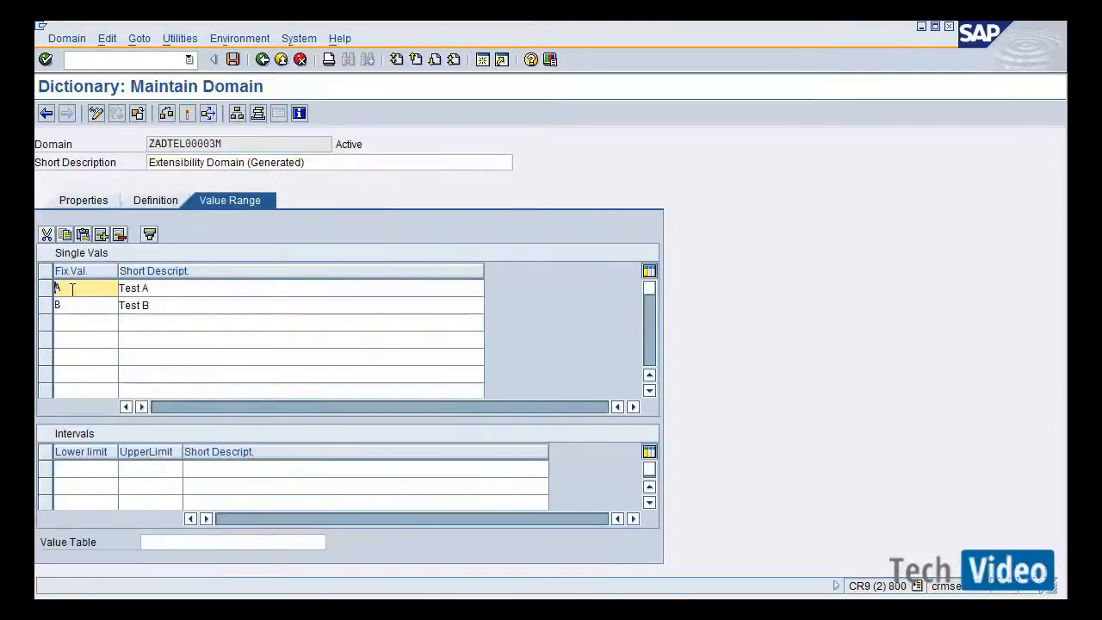
{"action": "double_click", "coordinate": [72, 289]}
{"action": "left_click", "coordinate": [71, 304]}
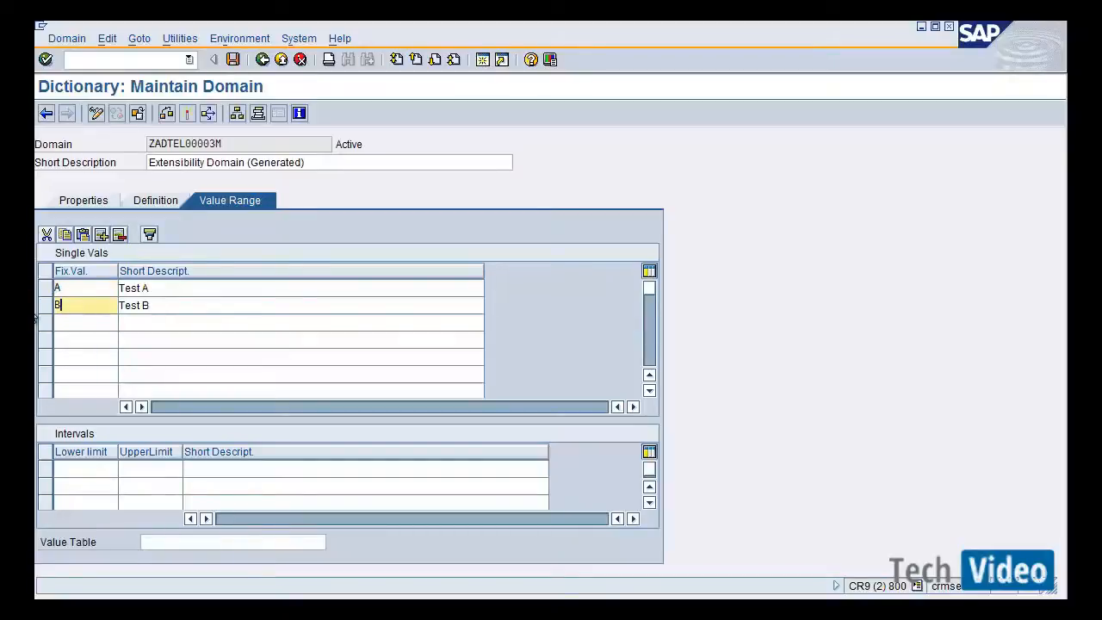
{"action": "left_click", "coordinate": [267, 64]}
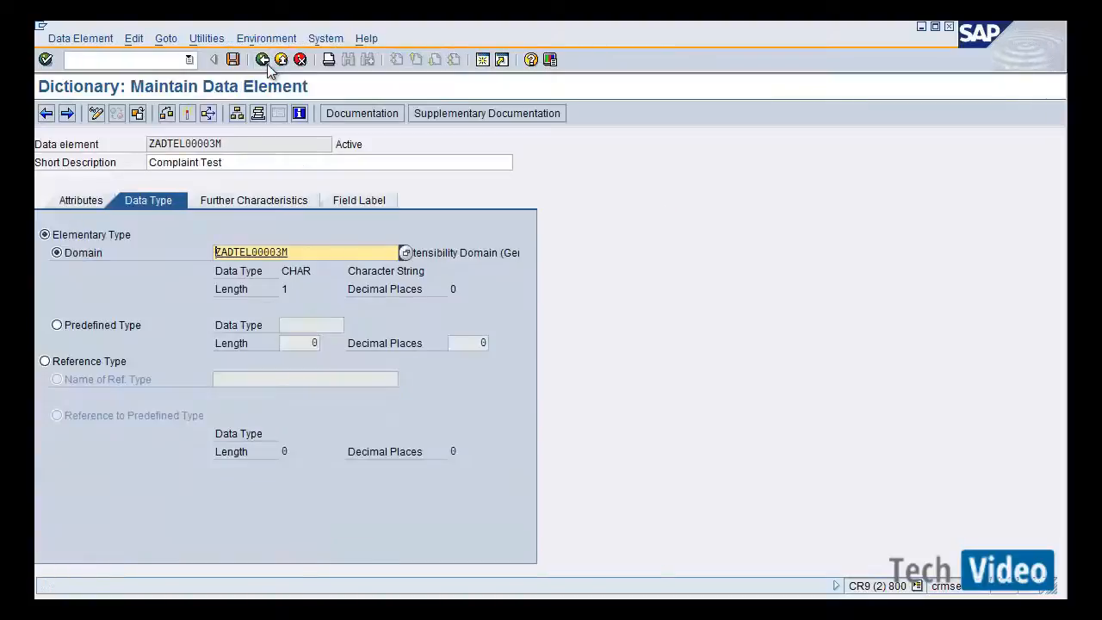
{"action": "left_click", "coordinate": [267, 63]}
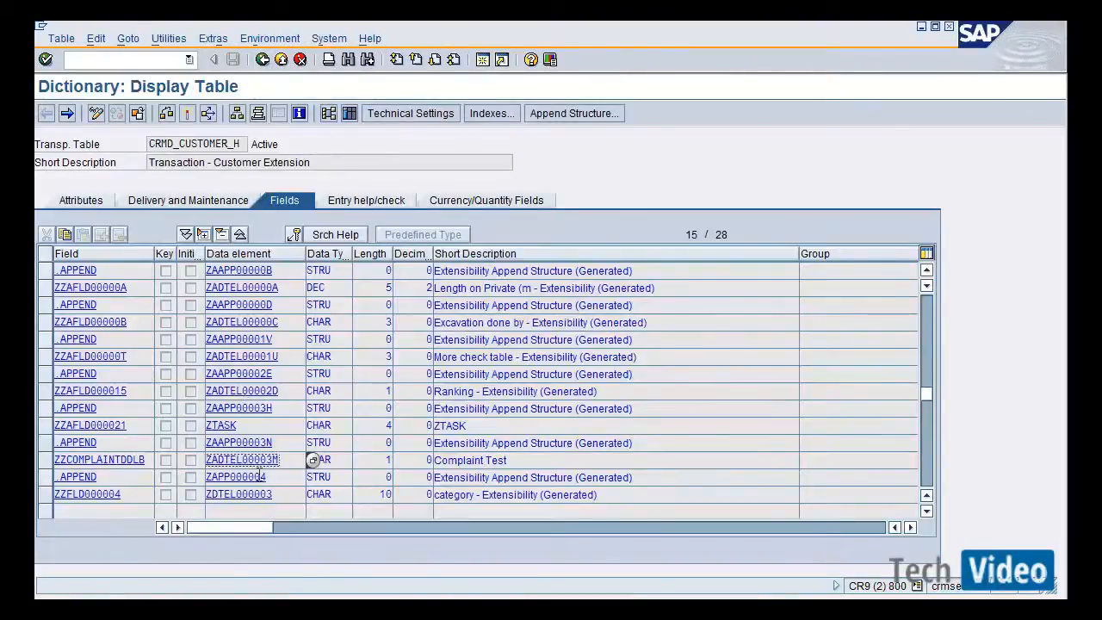
Switch to the CRM Web UI and create a new Complaint of transaction type CRMC without reference.
{"action": "left_click", "coordinate": [148, 459]}
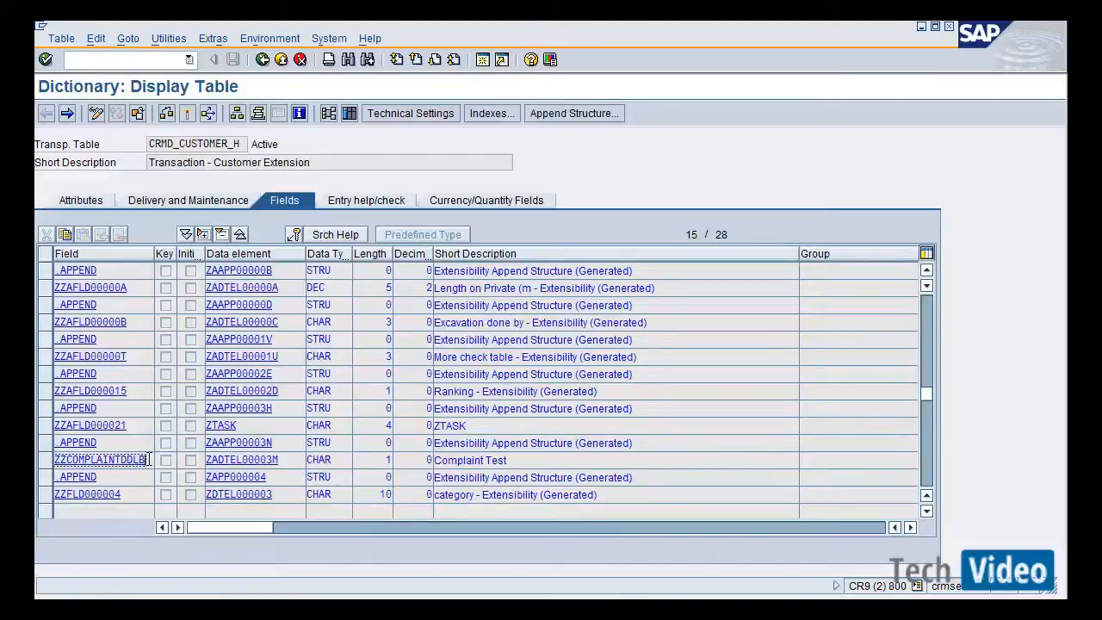
{"action": "key", "text": "alt+Tab"}
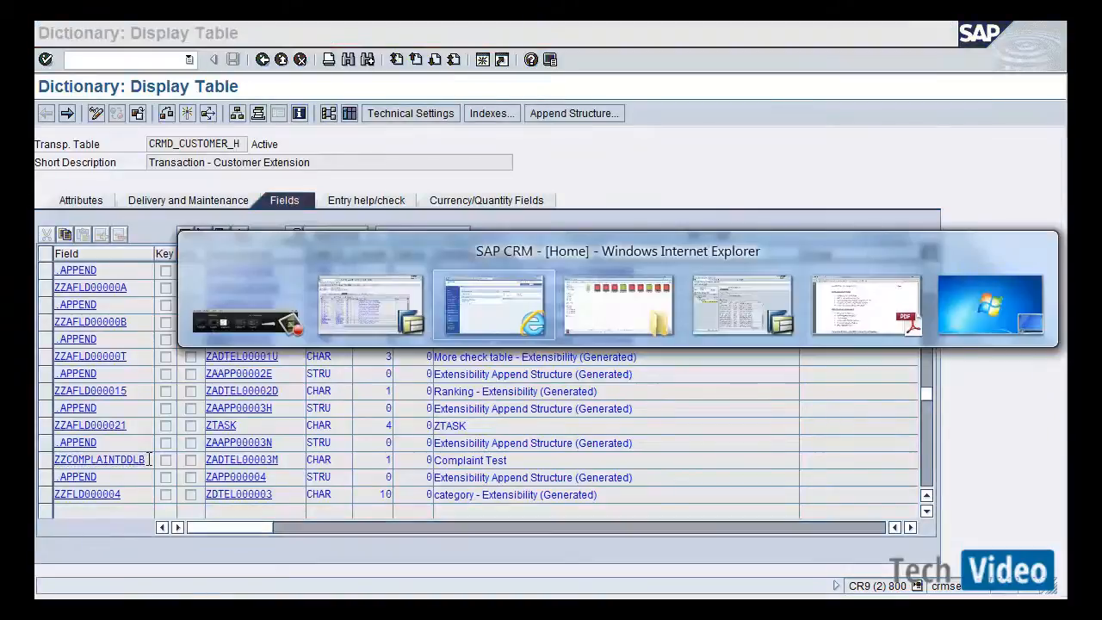
{"action": "key", "text": "alt+Tab"}
{"action": "key", "text": "alt+shift+Tab"}
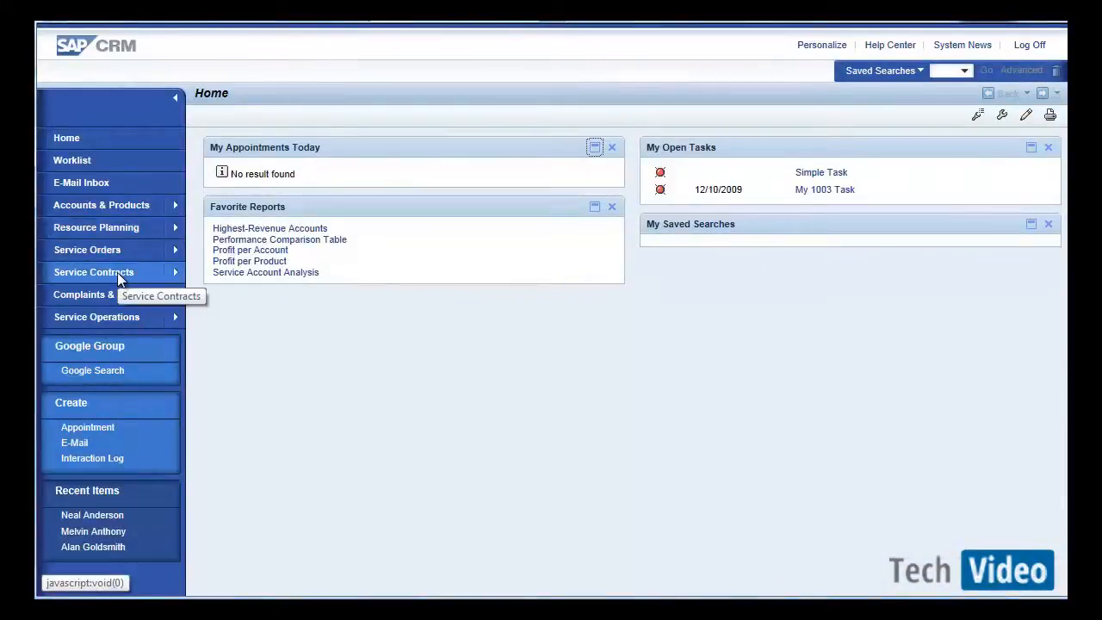
{"action": "left_click", "coordinate": [129, 299]}
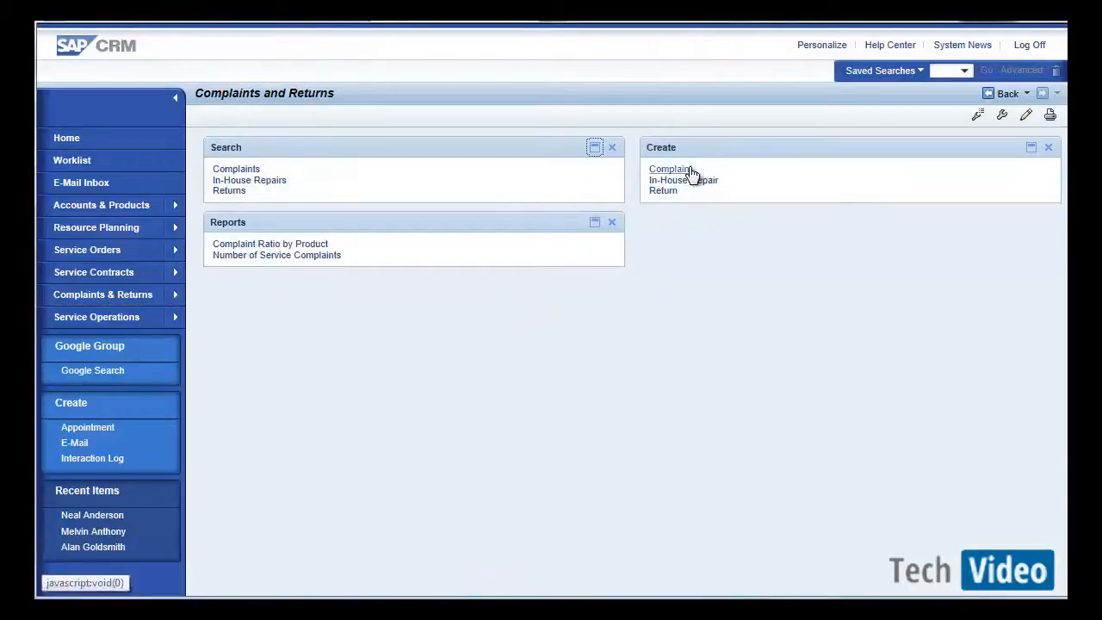
{"action": "left_click", "coordinate": [691, 173]}
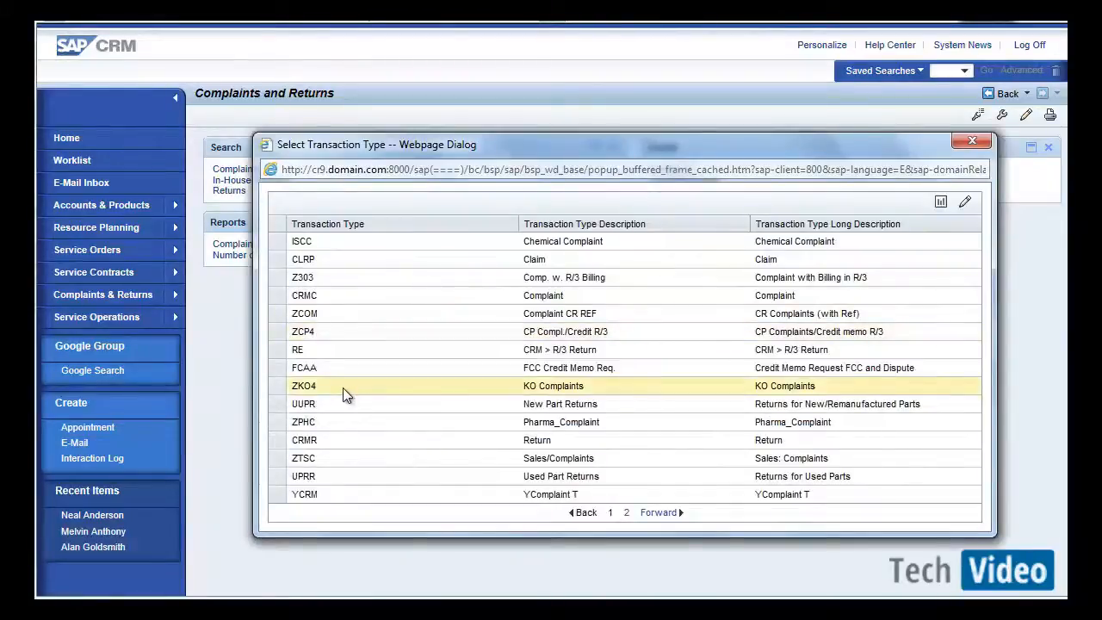
{"action": "left_click", "coordinate": [274, 296]}
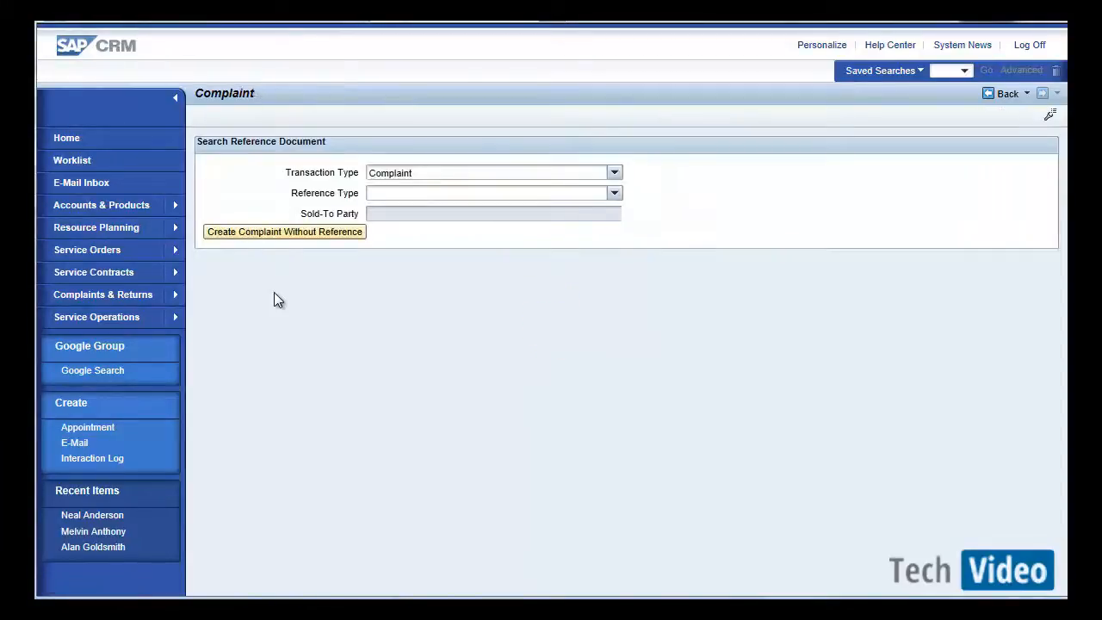
{"action": "left_click", "coordinate": [306, 232]}
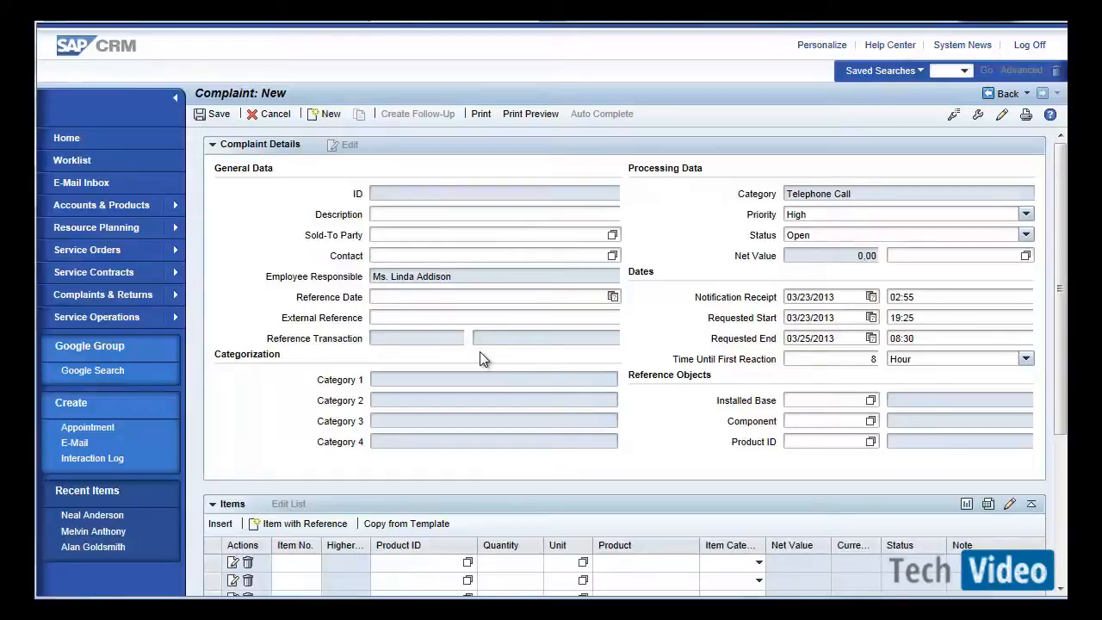
Open the Complaint Details view configuration and copy it as a new configuration for role ZZSERVPRO, usage CUBTComplaint, object type BT120_CPL, subtype CRMC.
{"action": "left_click", "coordinate": [952, 118]}
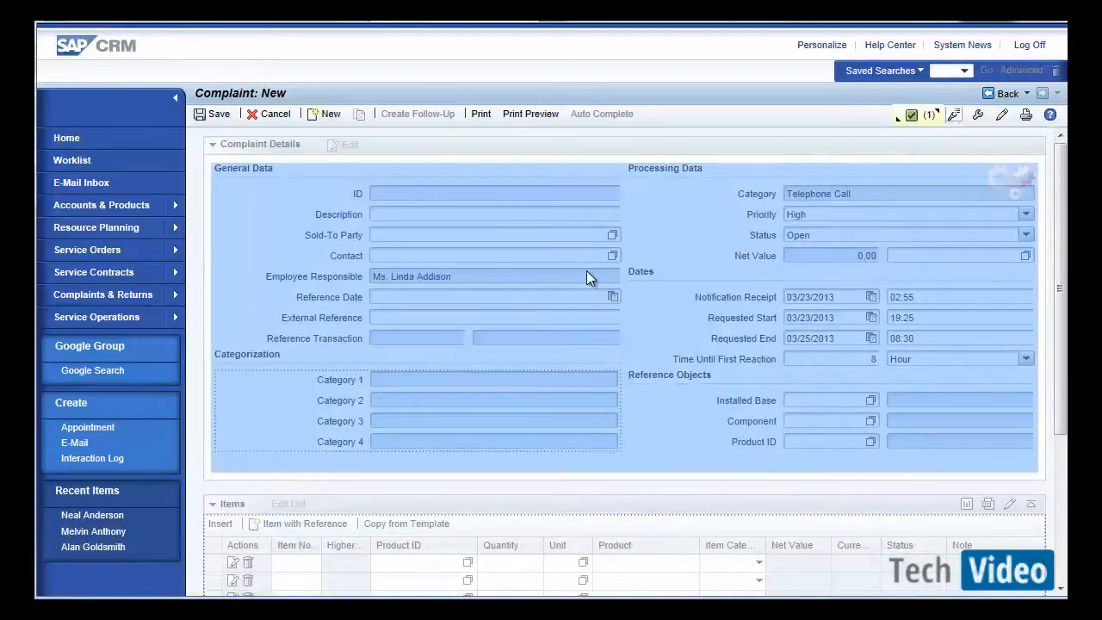
{"action": "left_click", "coordinate": [587, 273]}
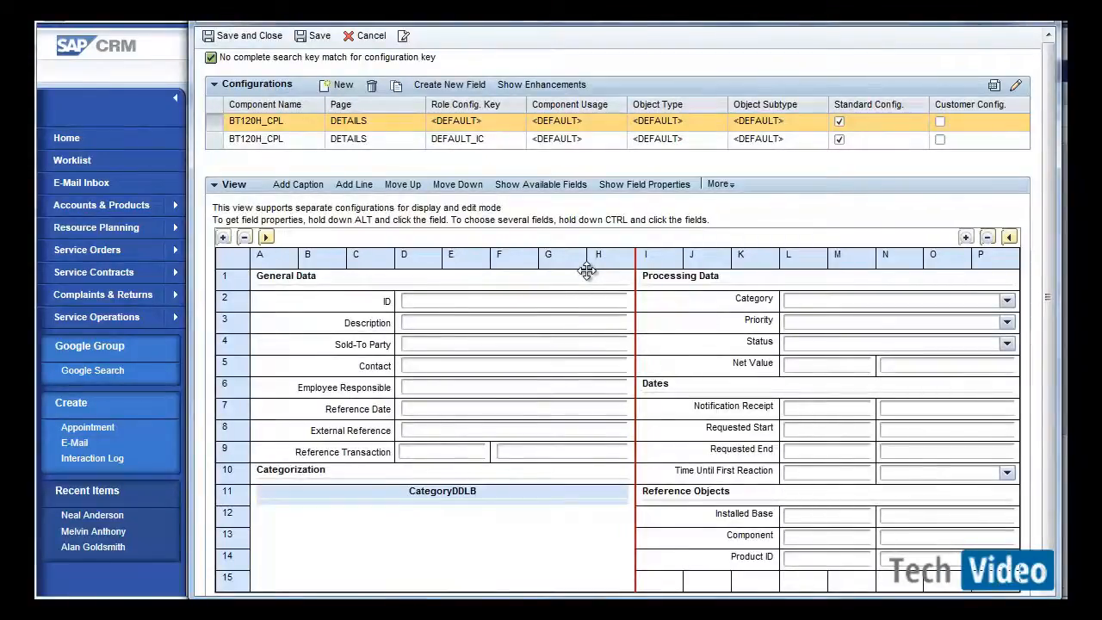
{"action": "left_click", "coordinate": [397, 87]}
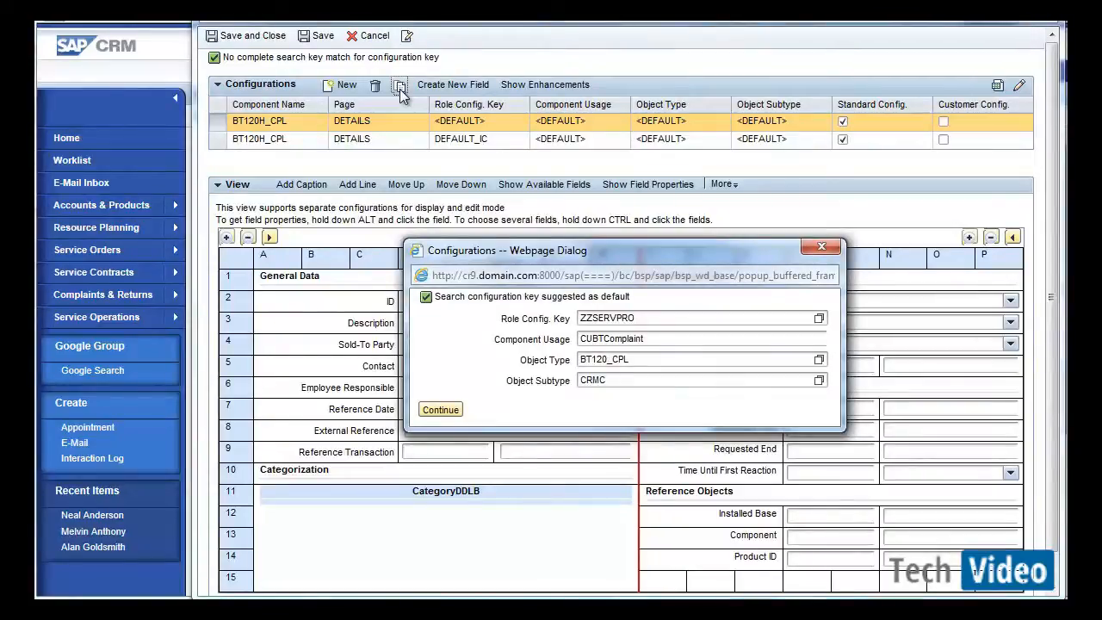
{"action": "left_click", "coordinate": [454, 414]}
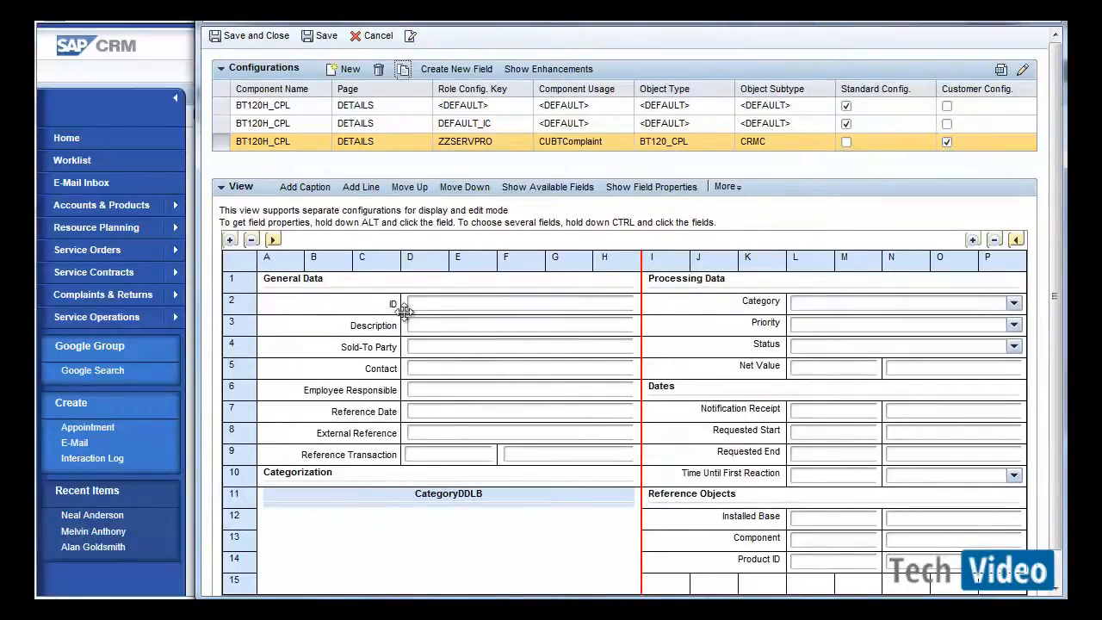
Add the ZZtest_complaint field from BTADMINH to the layout directly below Reference Transaction.
{"action": "left_click", "coordinate": [519, 187]}
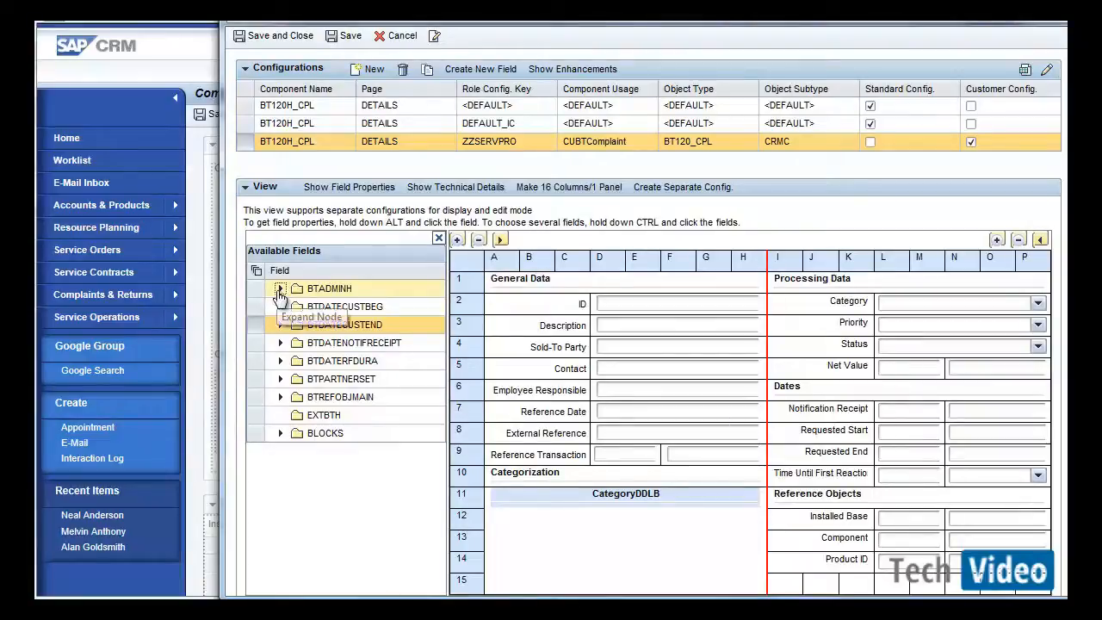
{"action": "left_click", "coordinate": [278, 290]}
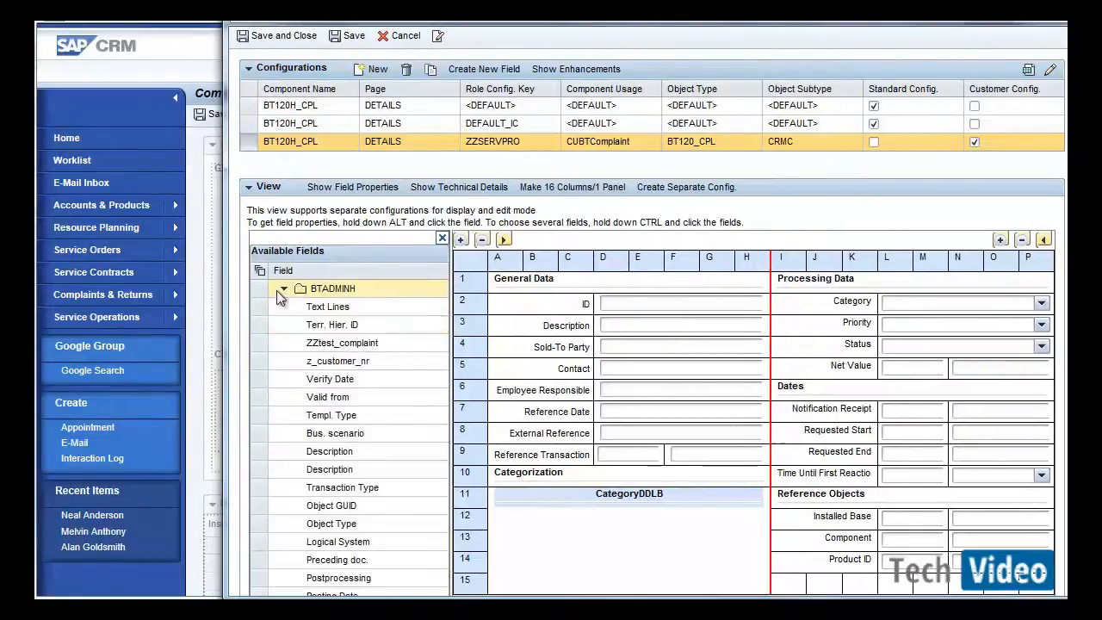
{"action": "left_click", "coordinate": [257, 342]}
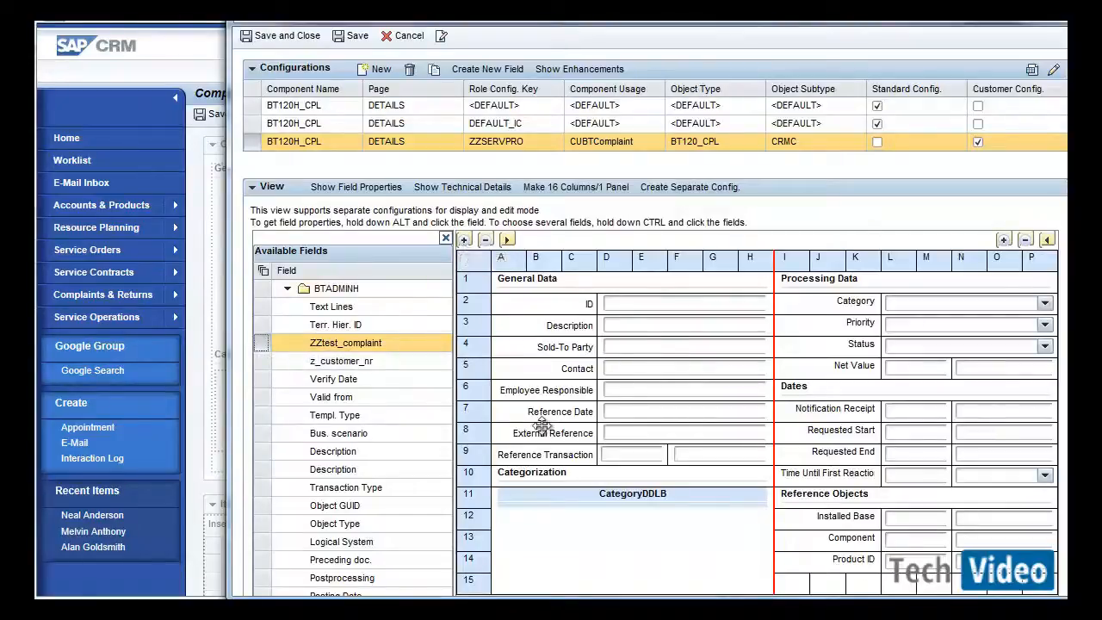
{"action": "left_click", "coordinate": [544, 454]}
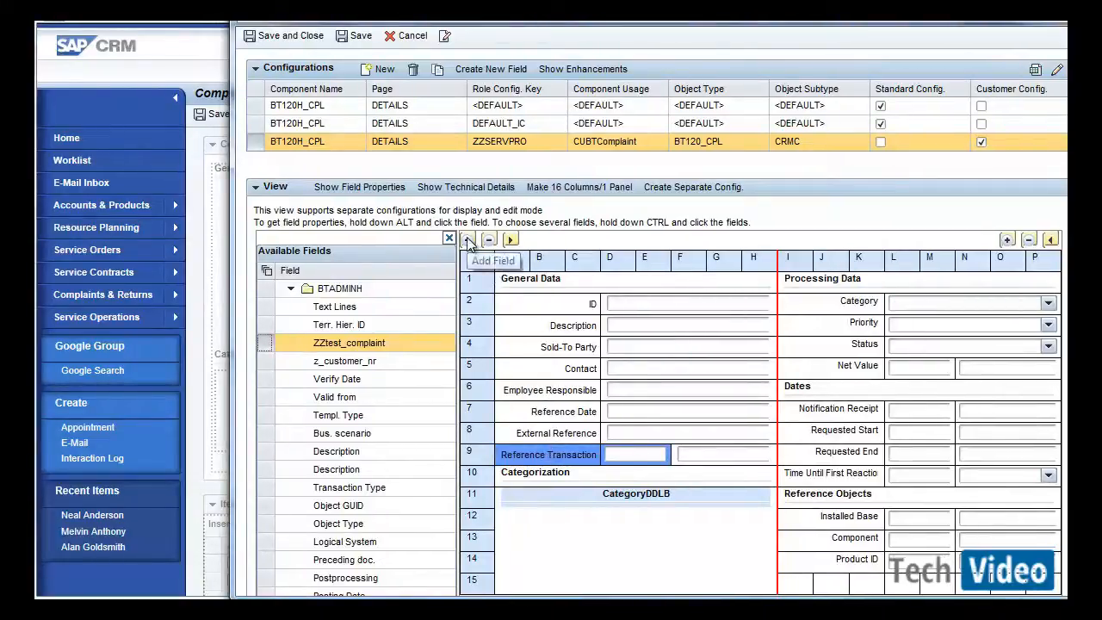
{"action": "left_click", "coordinate": [468, 241]}
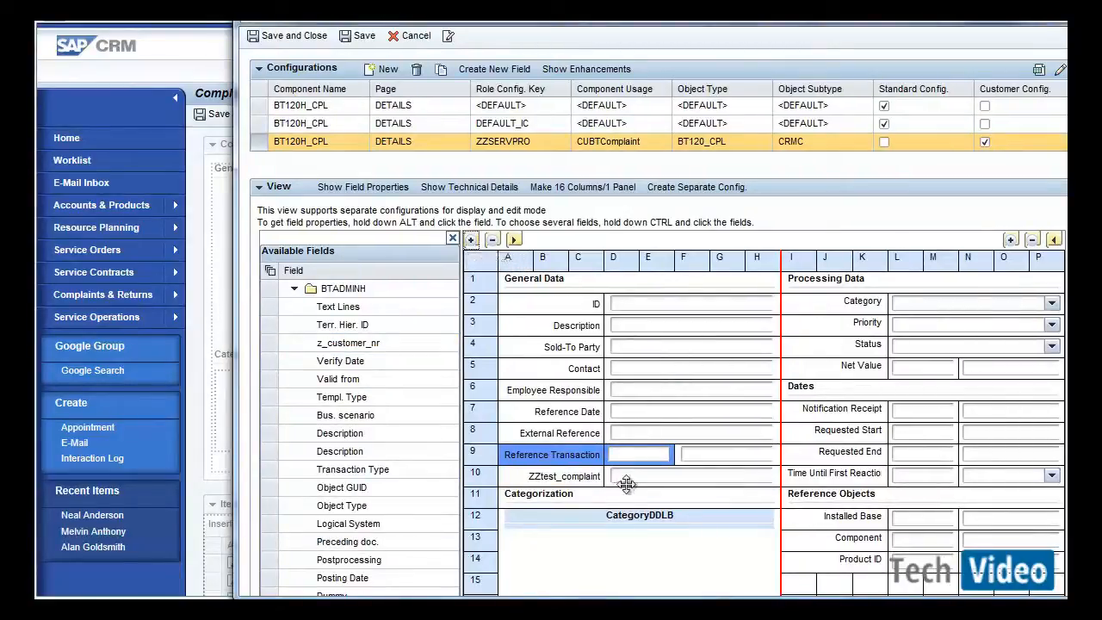
{"action": "left_click", "coordinate": [626, 475]}
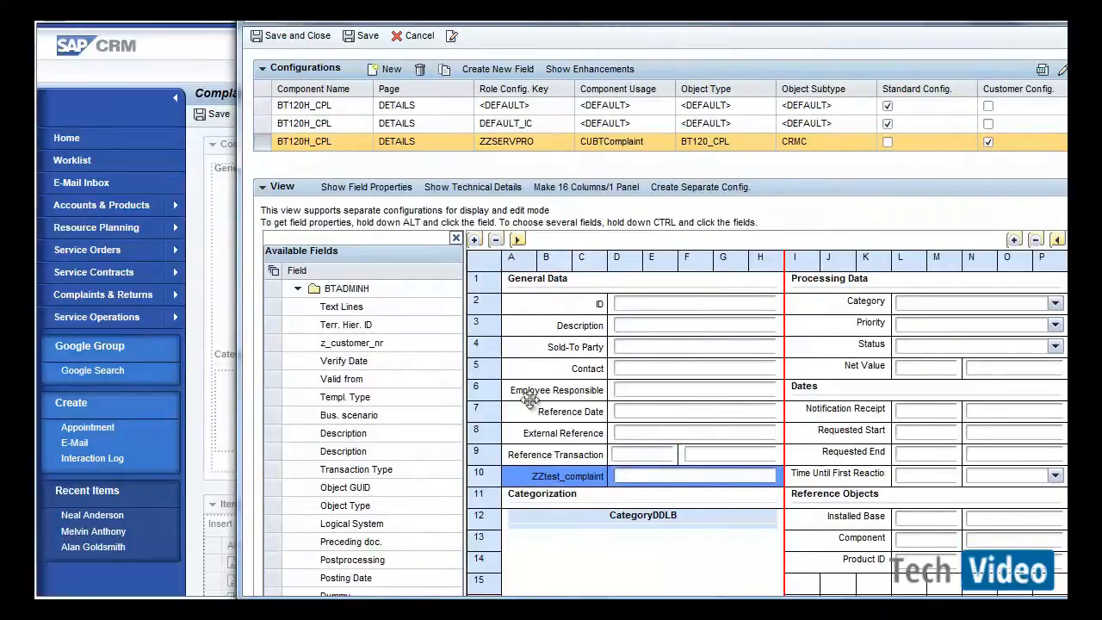
{"action": "left_click", "coordinate": [457, 239]}
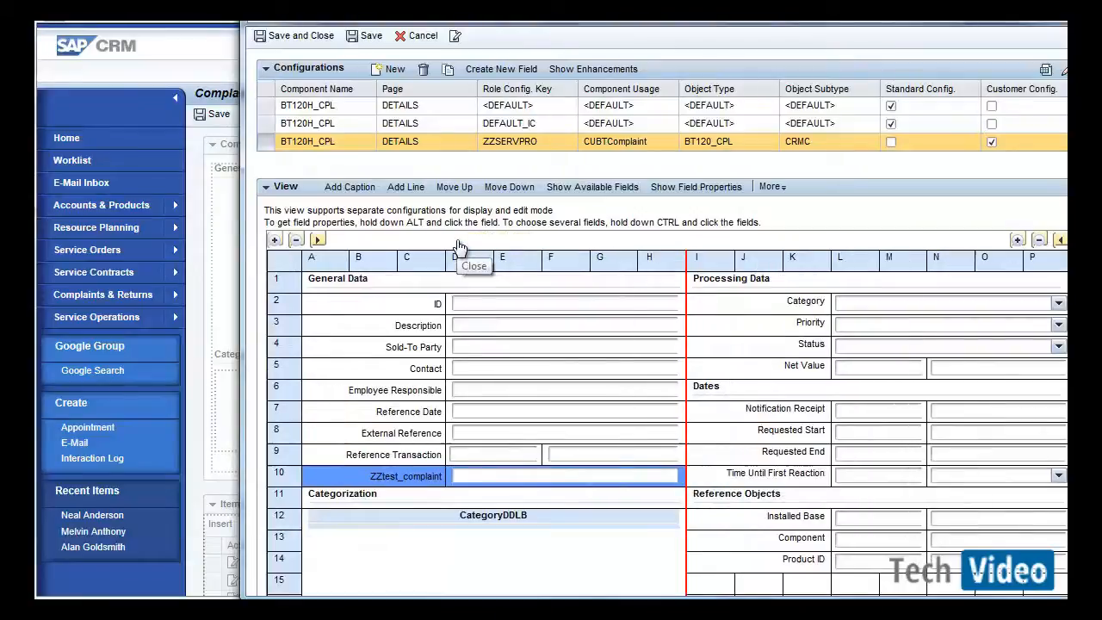
Relabel the new field as Complaint Test, then save and close the configuration under customizing request CR9K900006.
{"action": "left_click", "coordinate": [681, 191]}
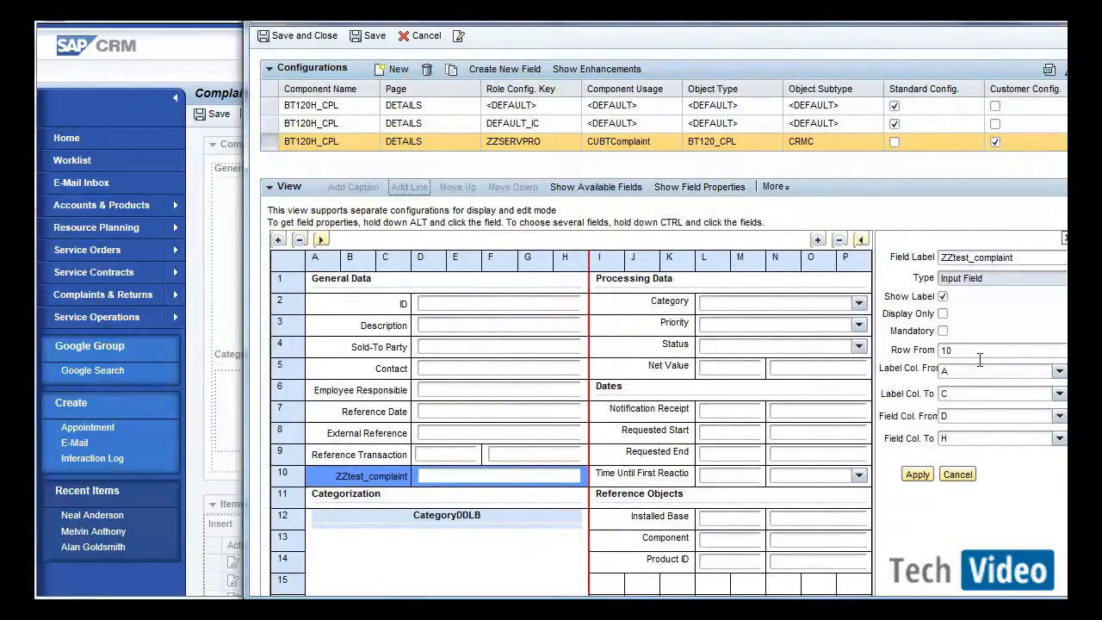
{"action": "double_click", "coordinate": [1012, 258]}
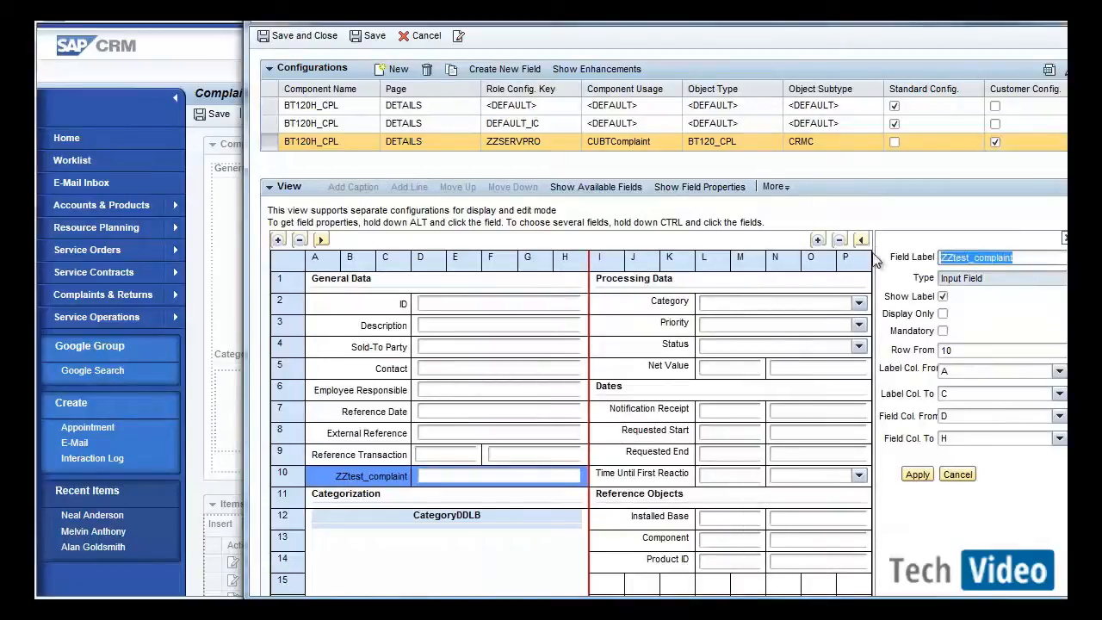
{"action": "type", "text": "Com"}
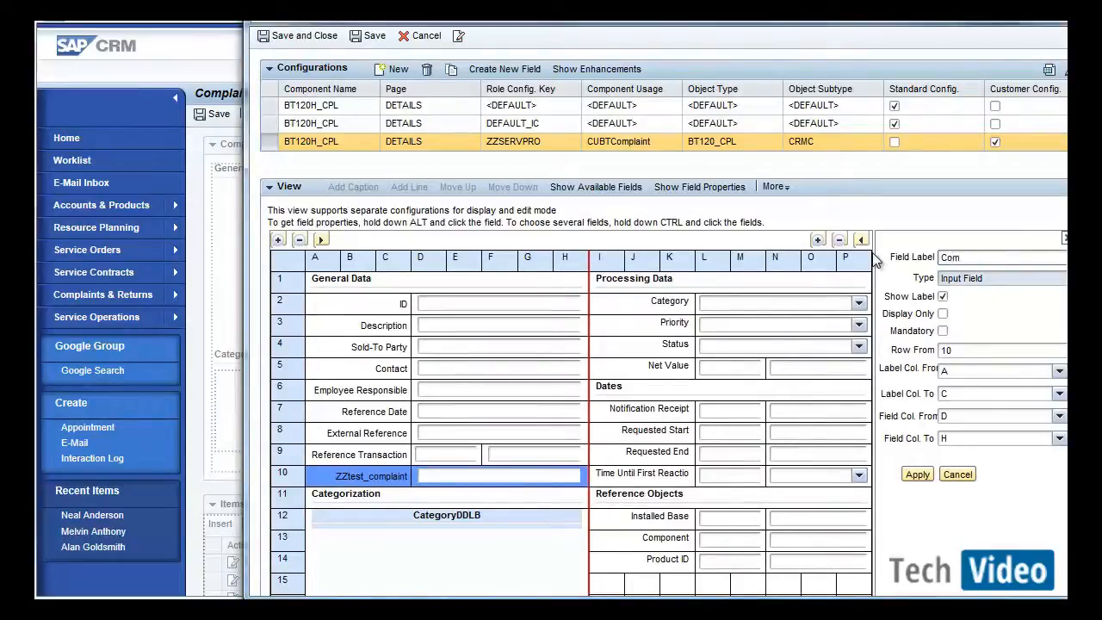
{"action": "type", "text": "plaint Te"}
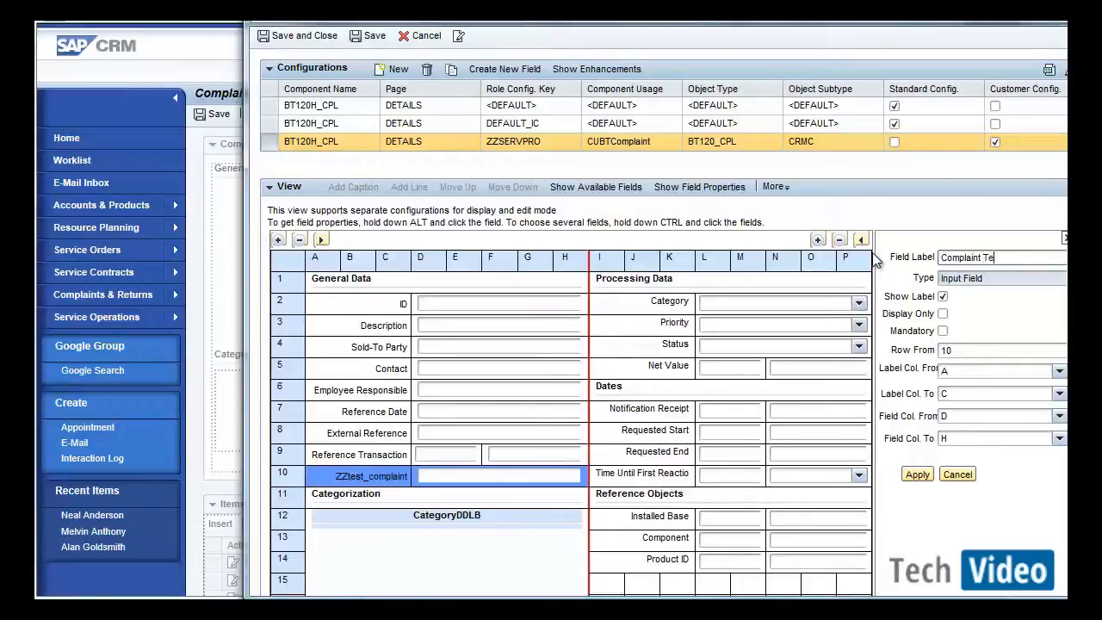
{"action": "type", "text": "st"}
{"action": "left_click", "coordinate": [921, 477]}
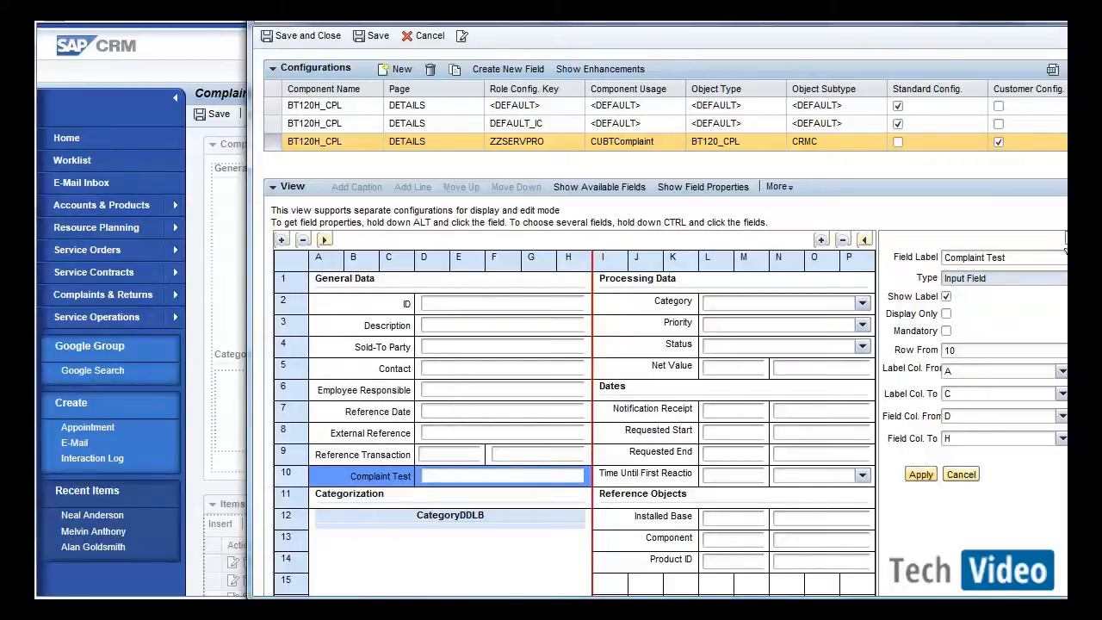
{"action": "left_click", "coordinate": [1066, 239]}
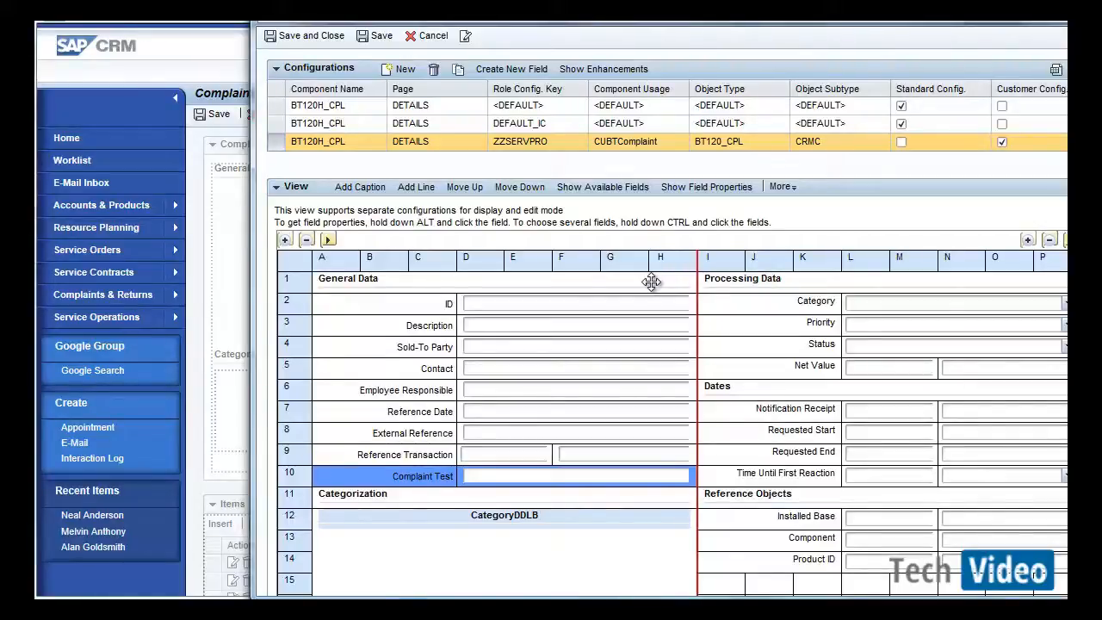
{"action": "left_click", "coordinate": [306, 41]}
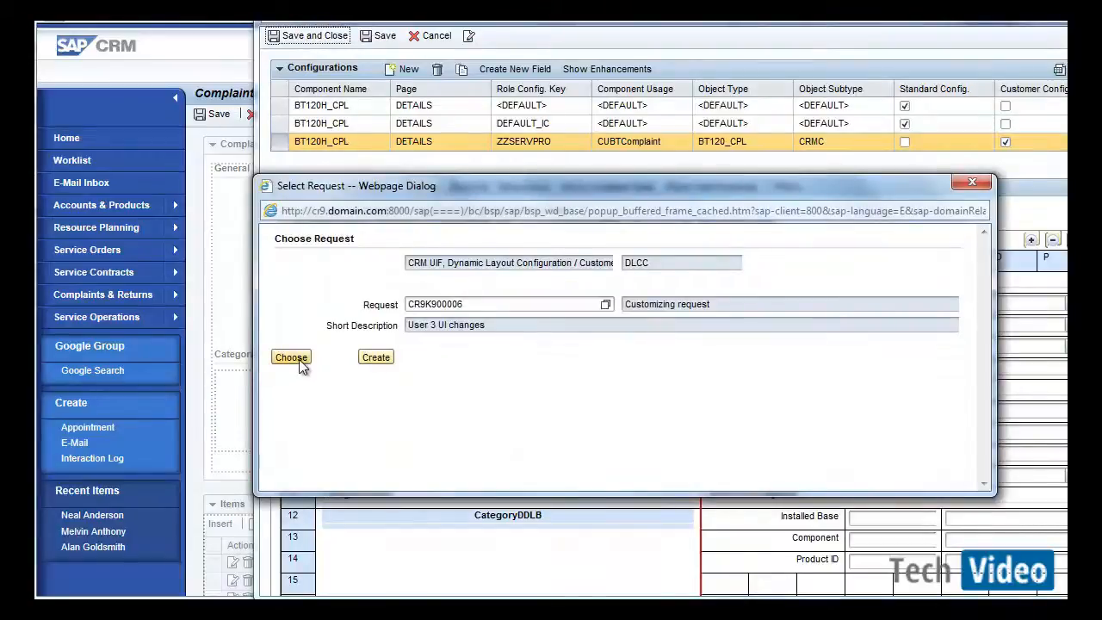
{"action": "left_click", "coordinate": [291, 357]}
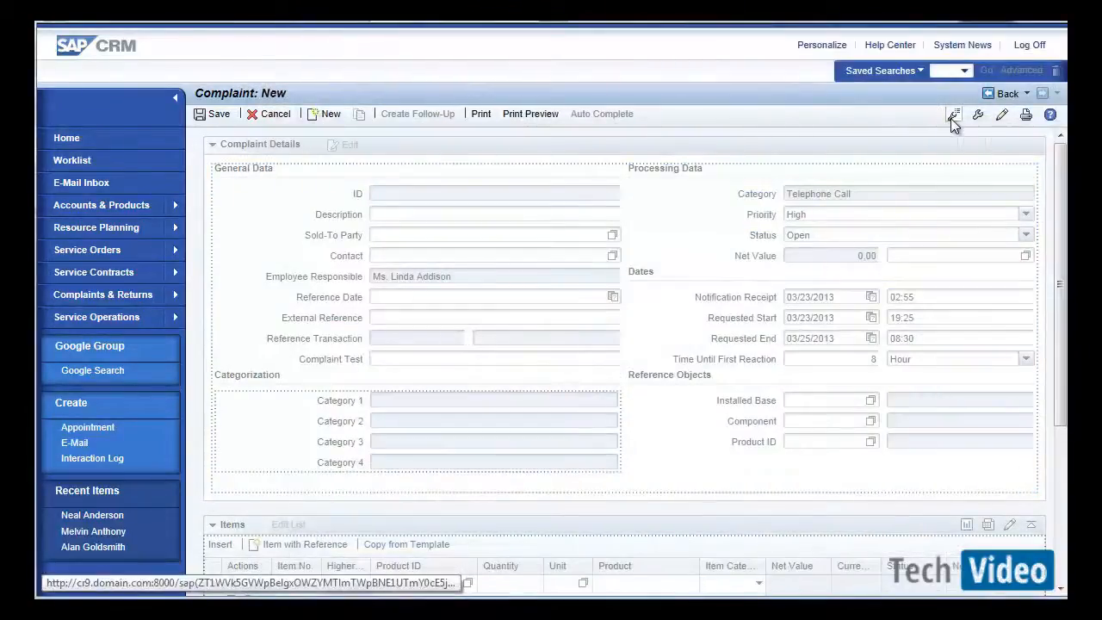
Start creating a new custom field on the ORDERADM_H header part of the service complaint object.
{"action": "left_click", "coordinate": [956, 113]}
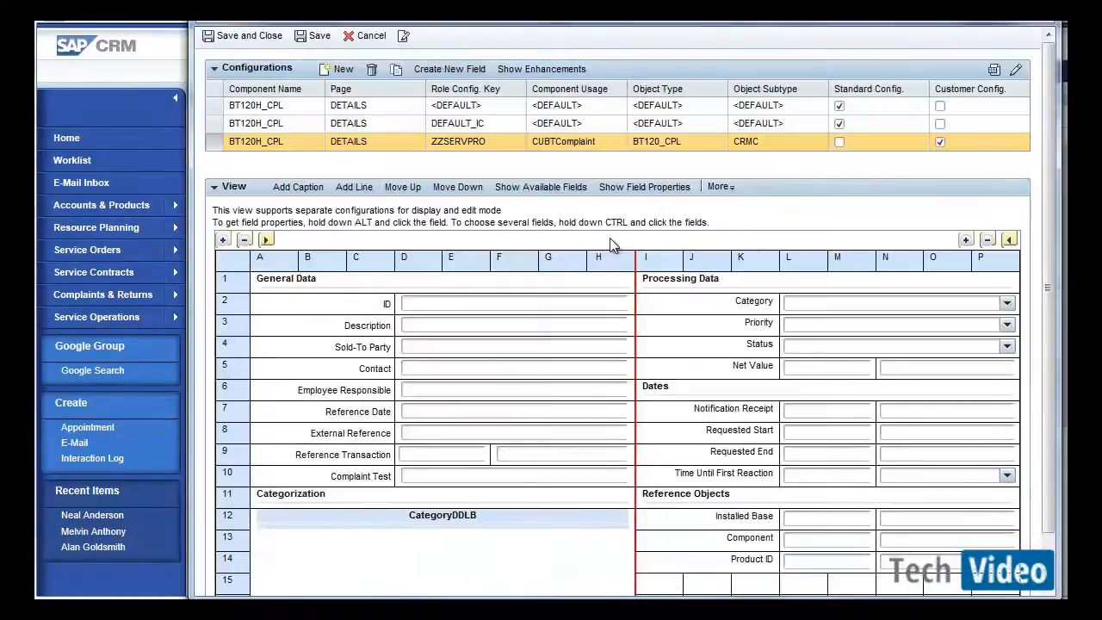
{"action": "left_click", "coordinate": [444, 73]}
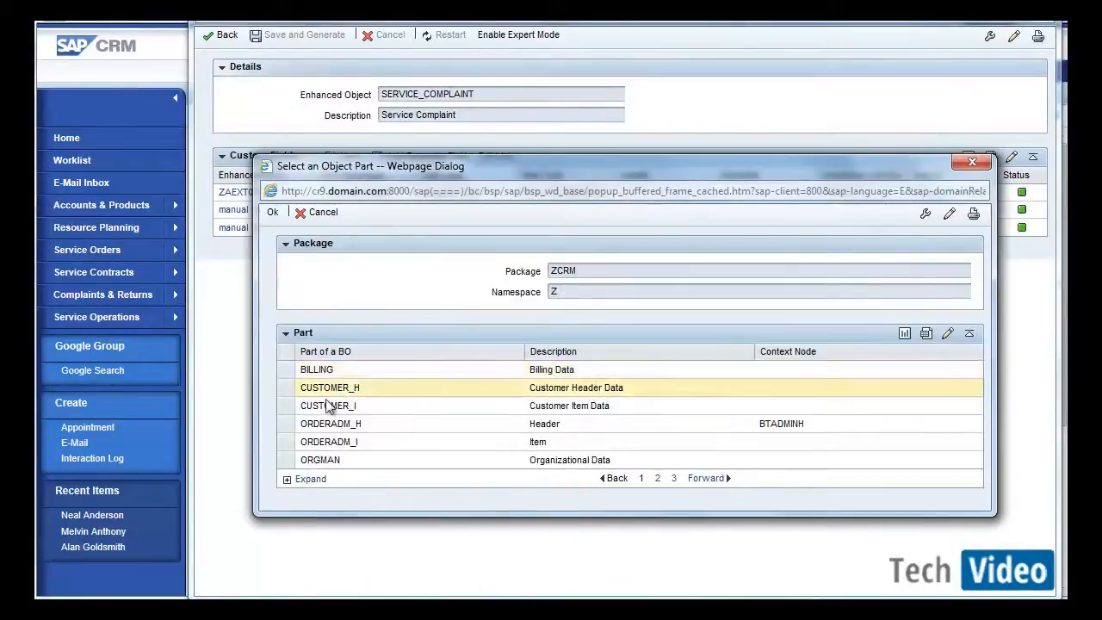
{"action": "left_click", "coordinate": [285, 428]}
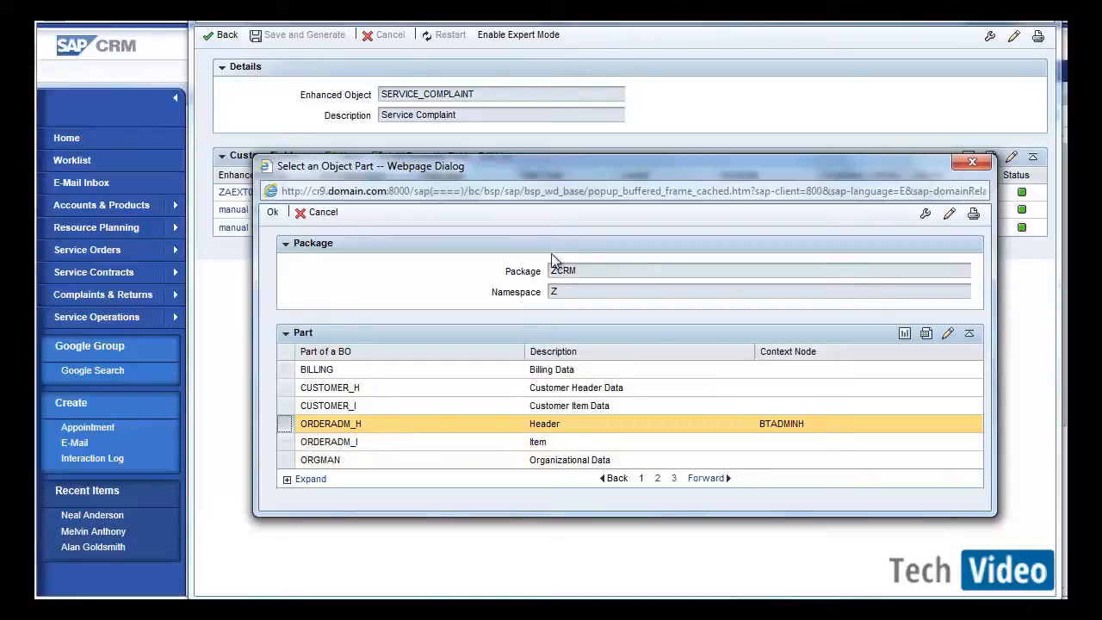
{"action": "left_click", "coordinate": [272, 213]}
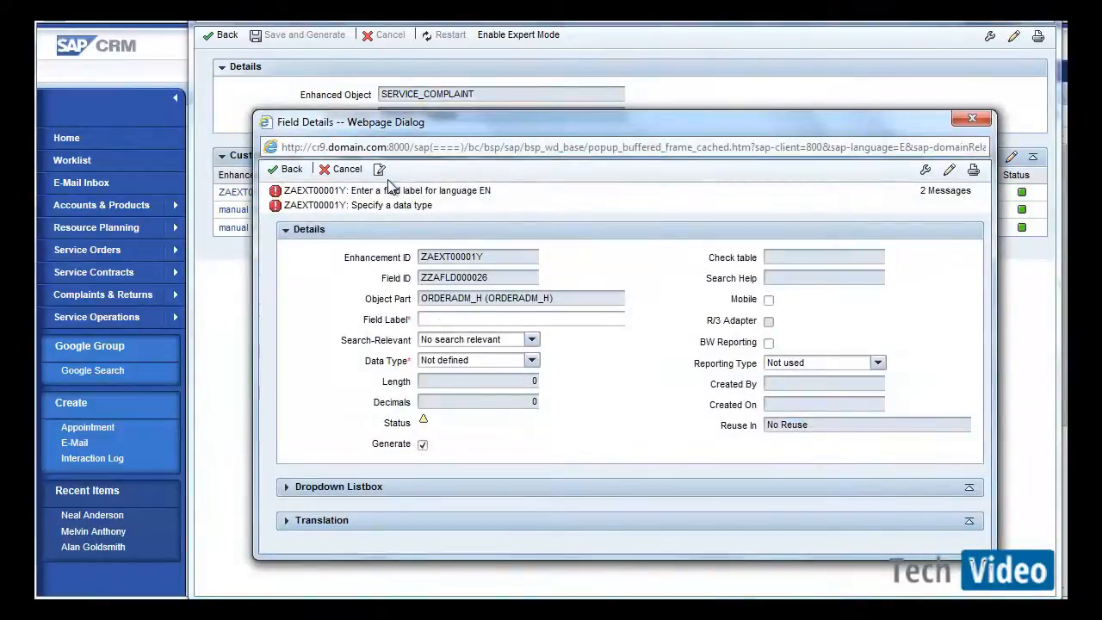
Set the new field's label to Complaint Type and make it relevant for Search & Result List.
{"action": "left_click", "coordinate": [443, 317]}
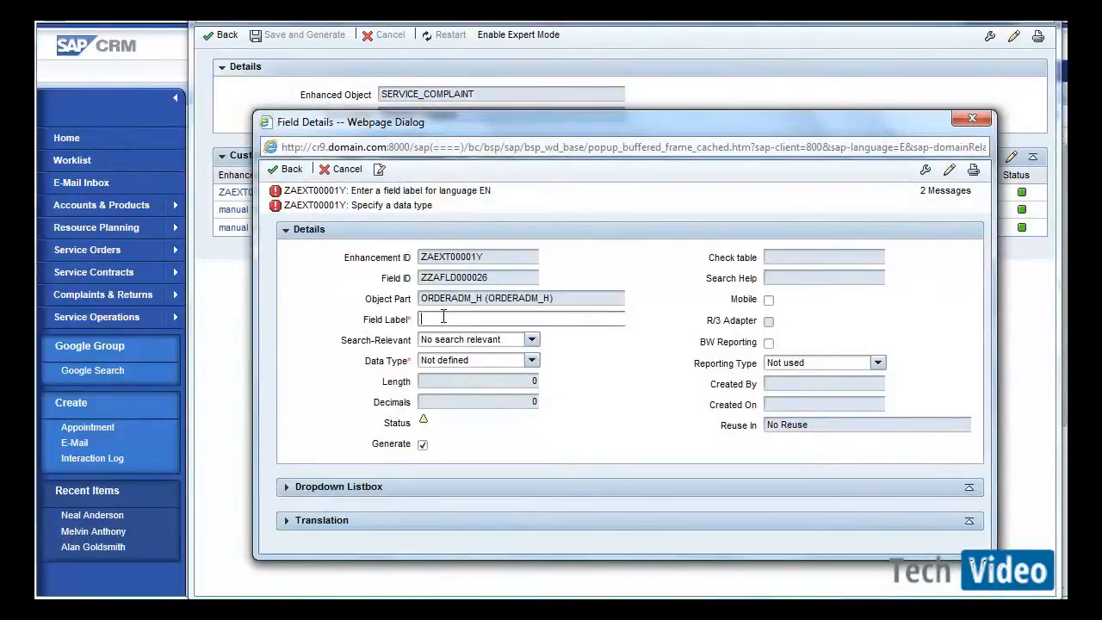
{"action": "type", "text": "Ca"}
{"action": "type", "text": "mplaint"}
{"action": "type", "text": " Ty"}
{"action": "type", "text": "pe"}
{"action": "left_click", "coordinate": [532, 340]}
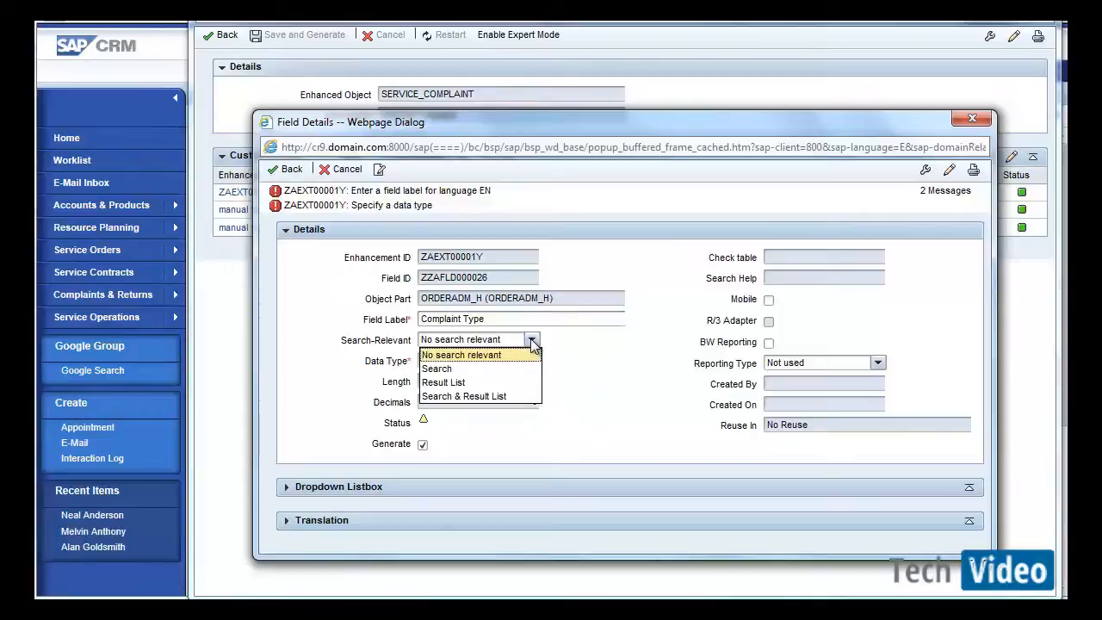
{"action": "left_click", "coordinate": [494, 396]}
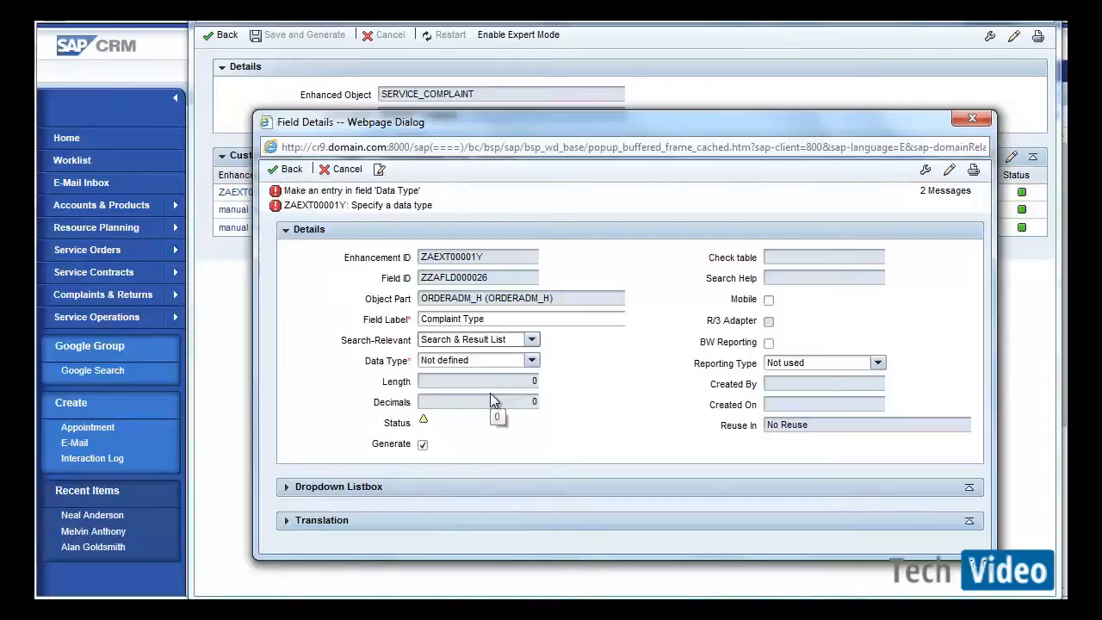
Set the field's data type to Text with capital letters and its length to 1.
{"action": "left_click", "coordinate": [531, 360]}
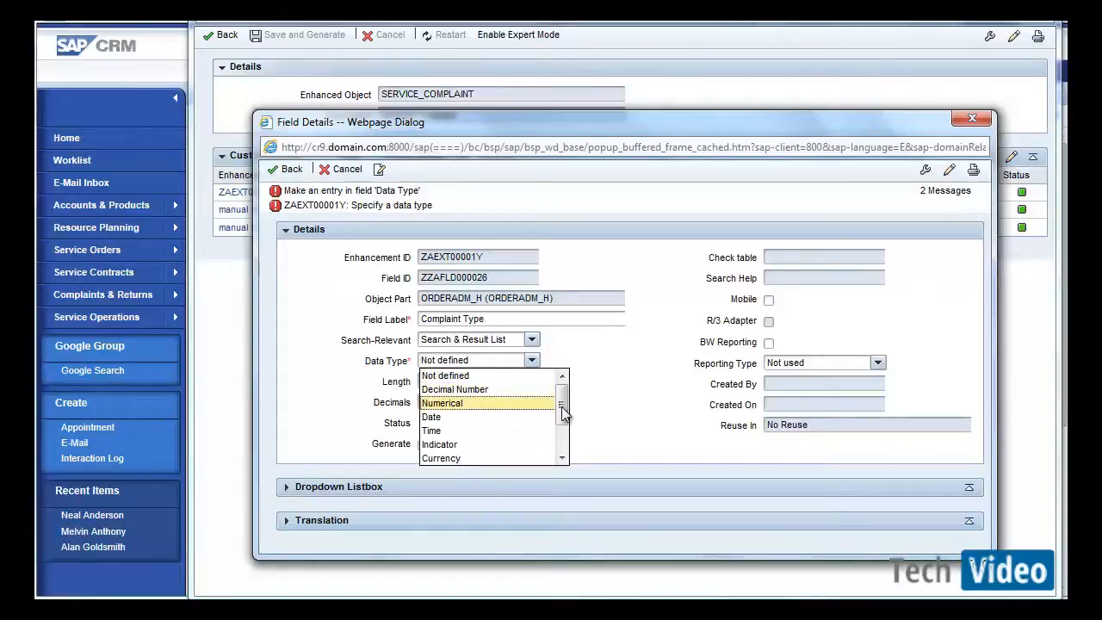
{"action": "left_click_drag", "start_coordinate": [560, 408], "coordinate": [561, 446]}
{"action": "left_click", "coordinate": [540, 435]}
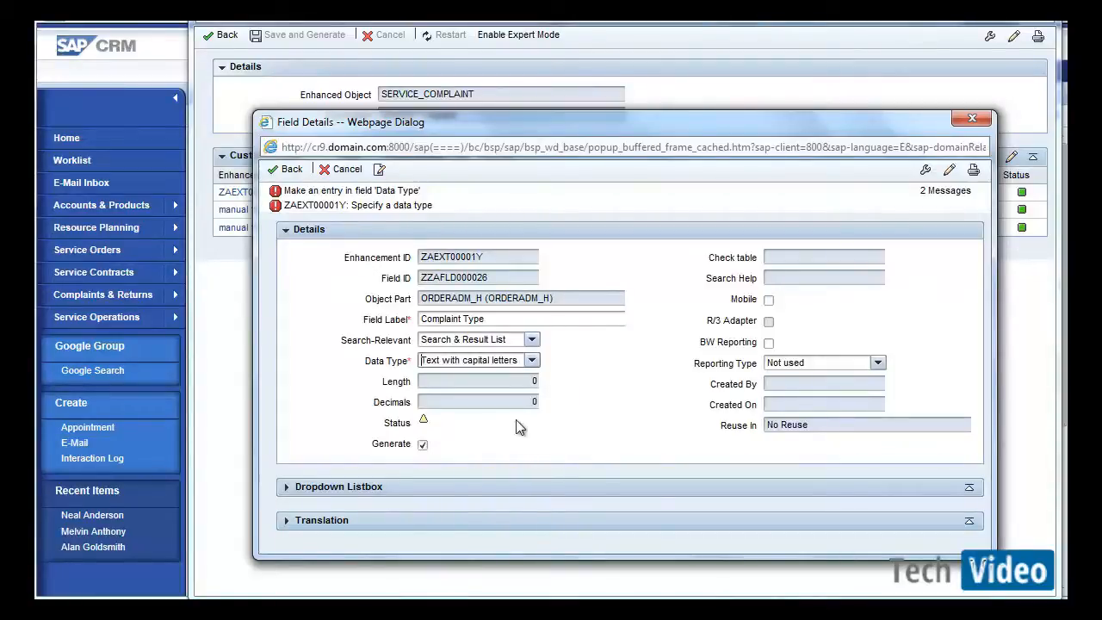
{"action": "left_click", "coordinate": [523, 383]}
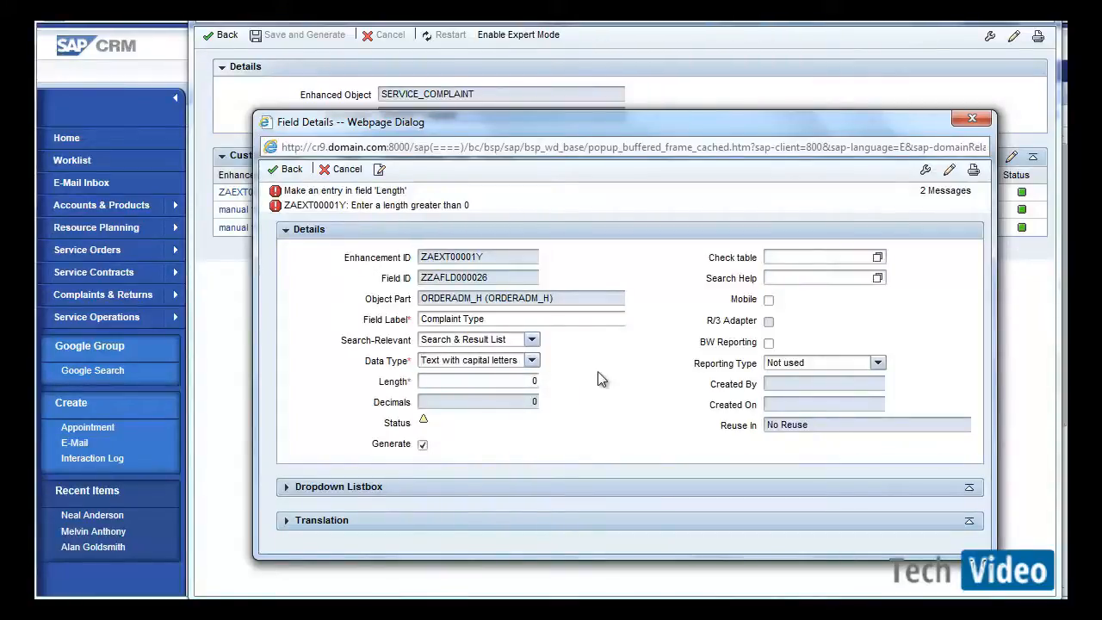
{"action": "left_click_drag", "start_coordinate": [529, 381], "coordinate": [591, 373]}
{"action": "type", "text": "1"}
Add a dropdown listbox entry with input code S and description Severe.
{"action": "left_click", "coordinate": [374, 487]}
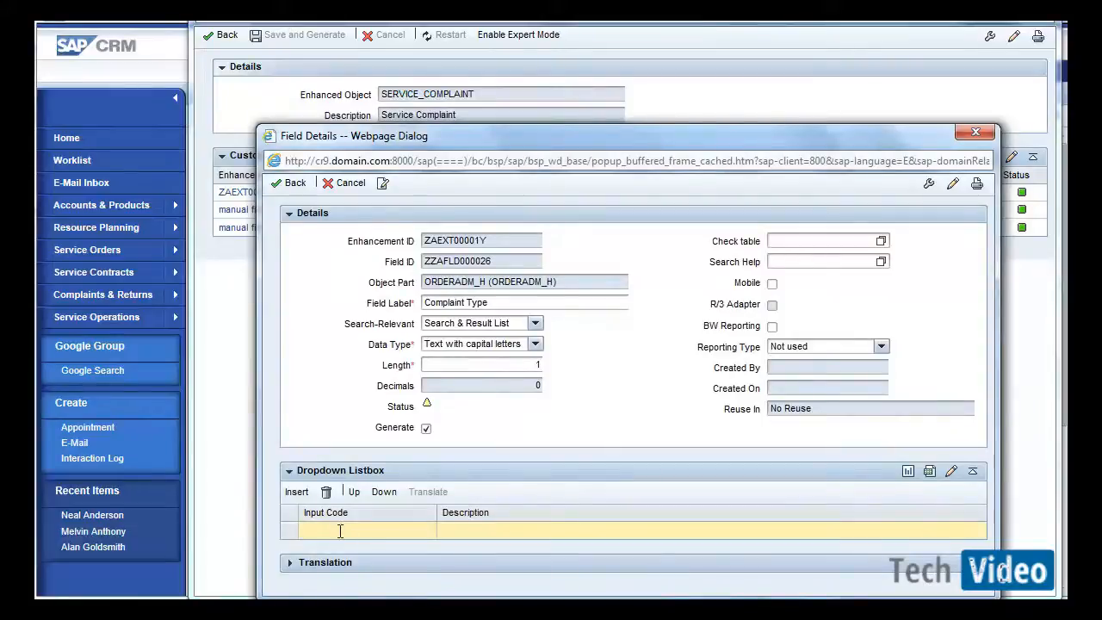
{"action": "left_click", "coordinate": [339, 527]}
{"action": "type", "text": "S"}
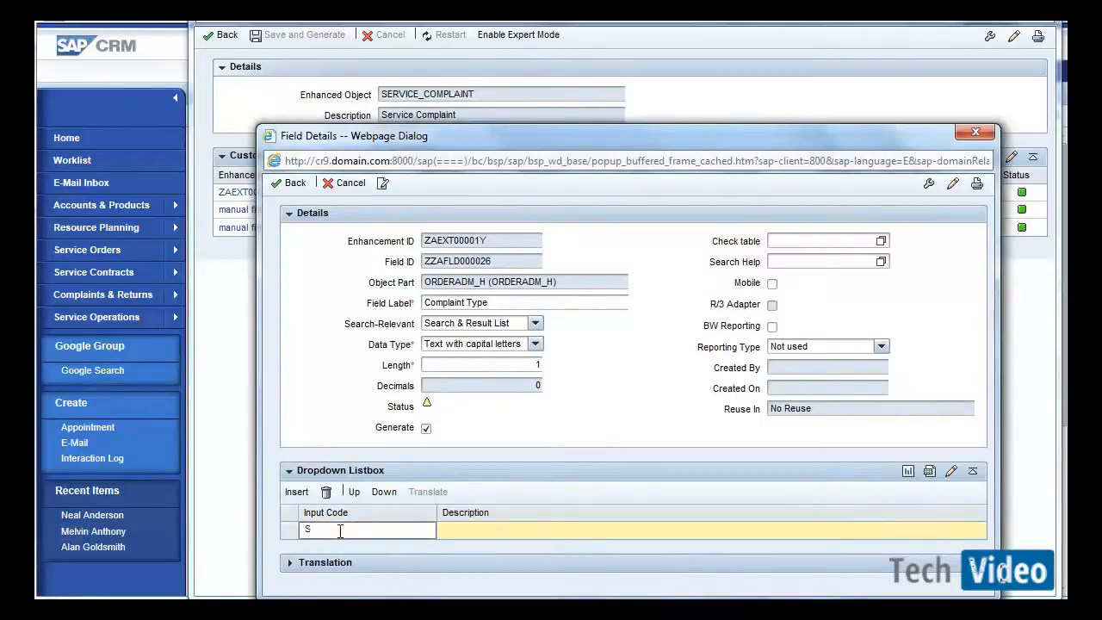
{"action": "left_click", "coordinate": [469, 528]}
{"action": "type", "text": "Sev"}
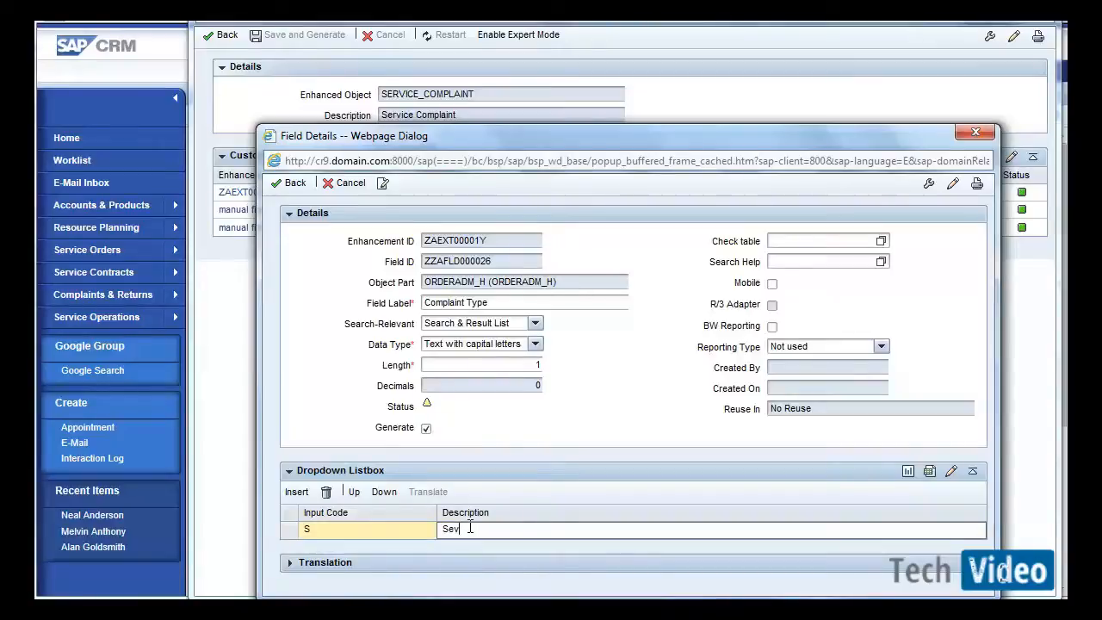
{"action": "type", "text": "era"}
Add dropdown listbox entries M Medium and L Low to the Complaint Type field, then close the field details.
{"action": "left_click", "coordinate": [302, 493]}
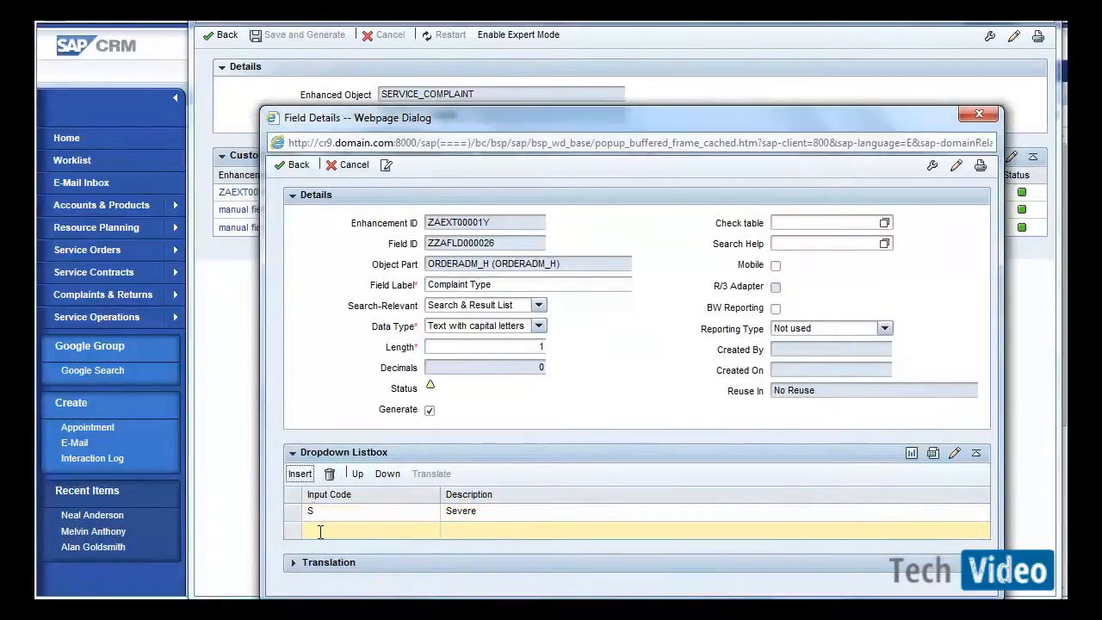
{"action": "left_click", "coordinate": [318, 528]}
{"action": "type", "text": "M"}
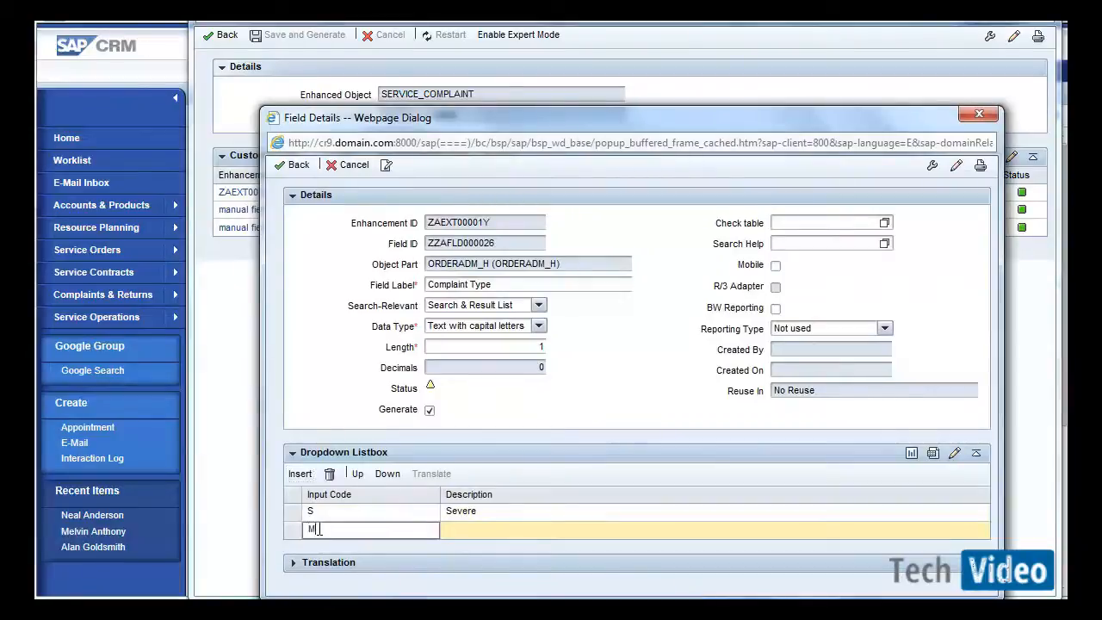
{"action": "key", "text": "Tab"}
{"action": "type", "text": "Medi"}
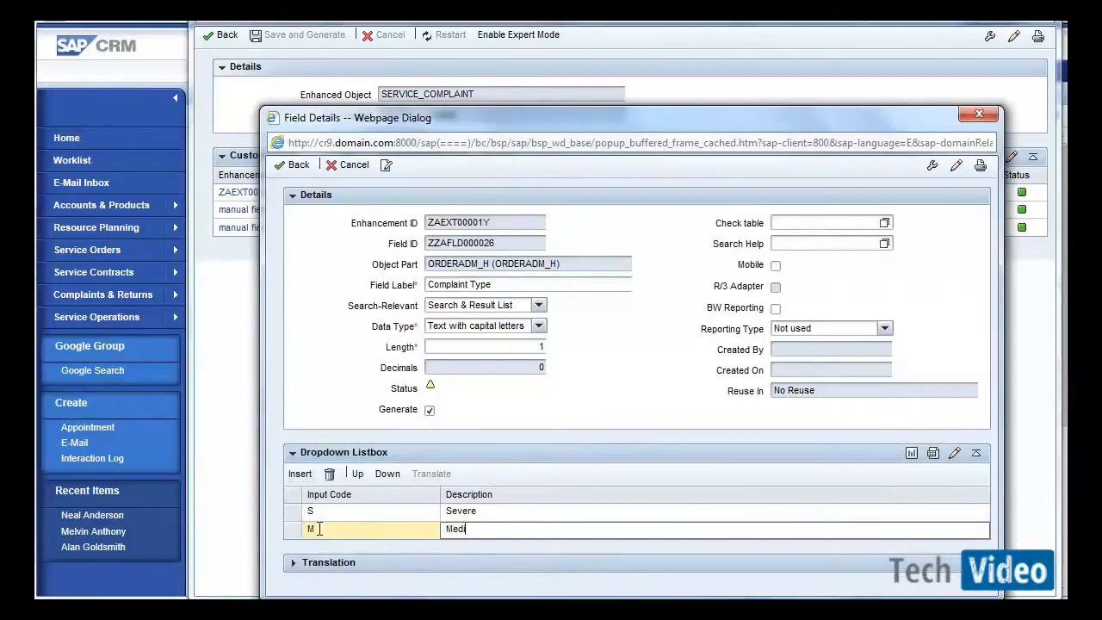
{"action": "type", "text": "um"}
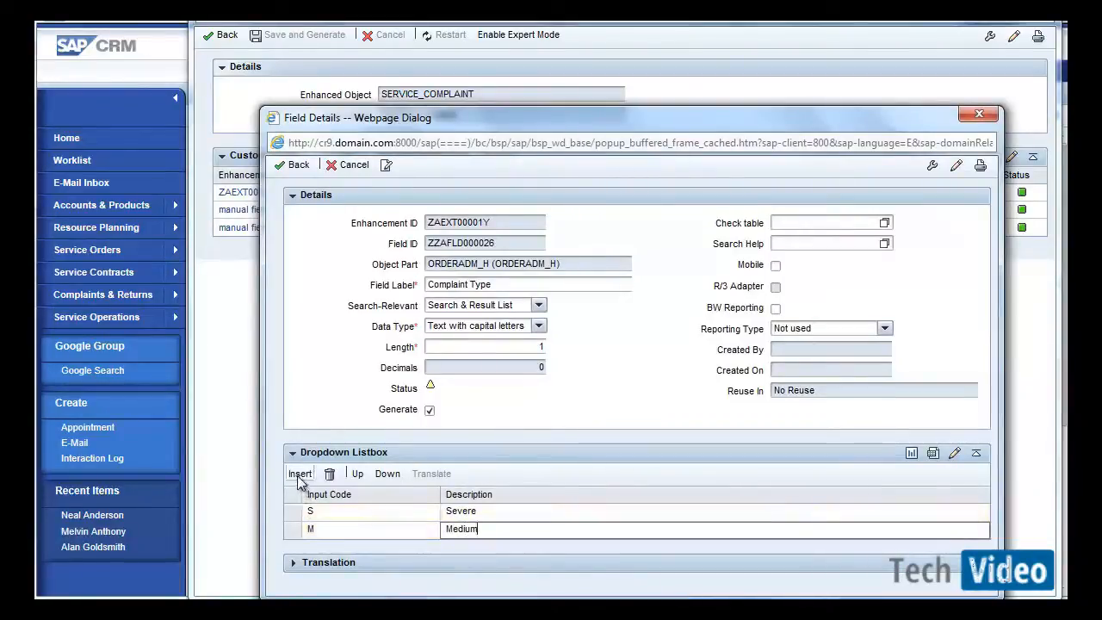
{"action": "left_click", "coordinate": [299, 475]}
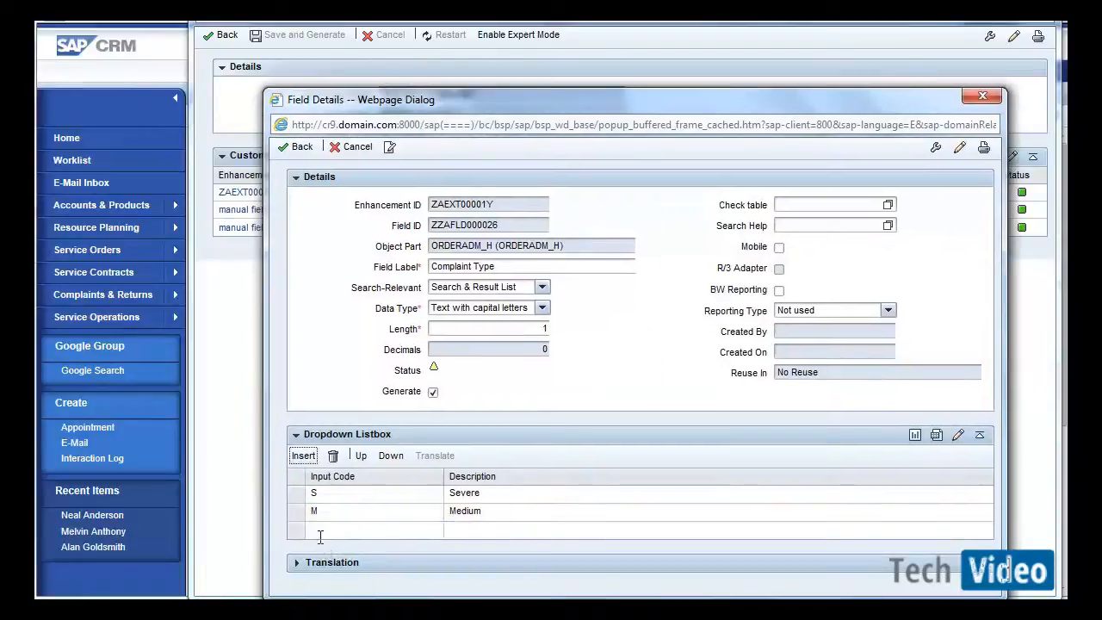
{"action": "left_click", "coordinate": [316, 530]}
{"action": "key", "text": "Tab"}
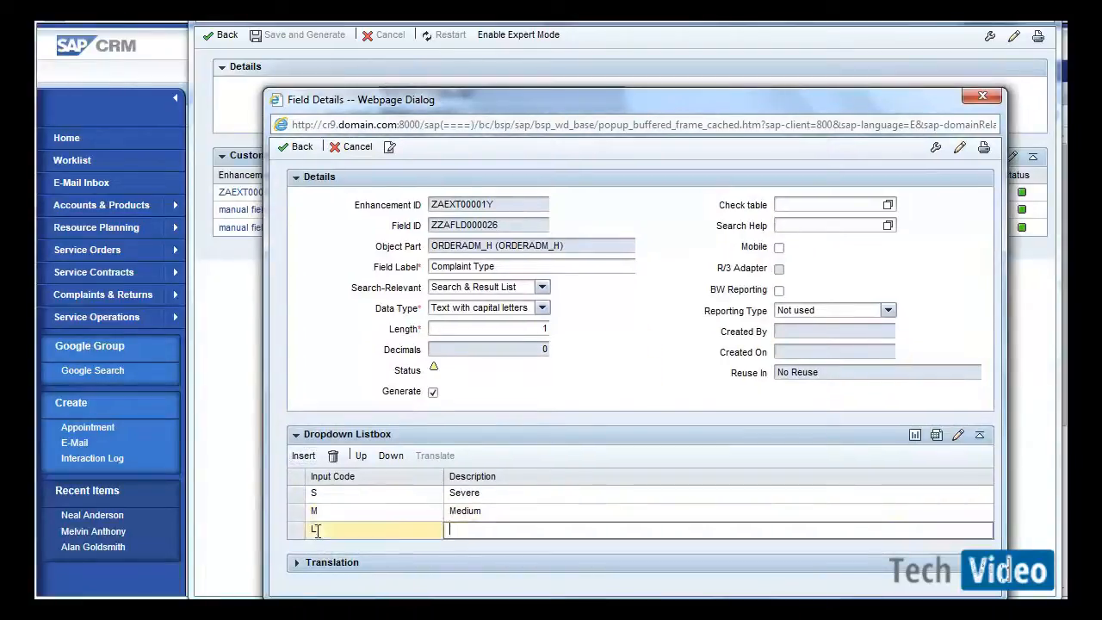
{"action": "type", "text": "Low"}
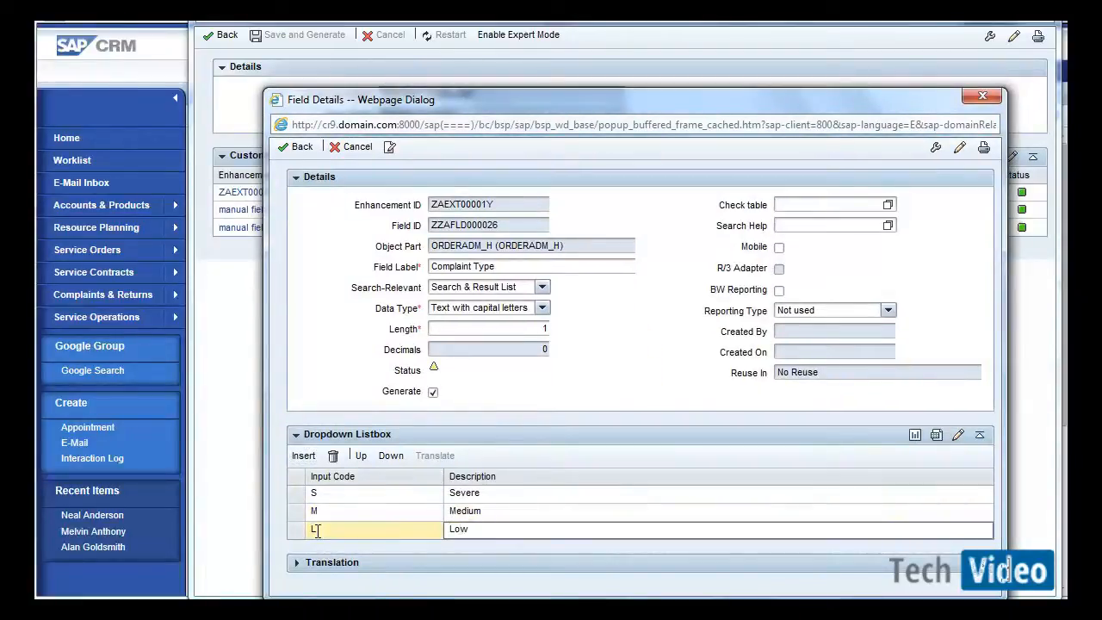
{"action": "left_click", "coordinate": [301, 148]}
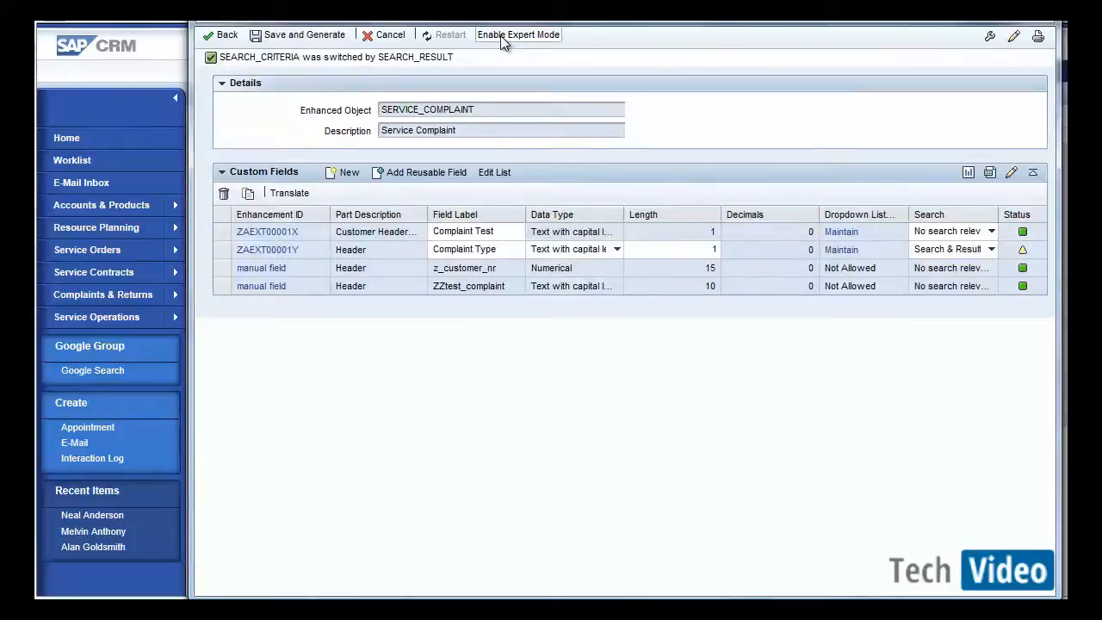
Enable expert mode and set the Complaint Type field's ID to ZZComplaint_Type.
{"action": "left_click", "coordinate": [503, 39]}
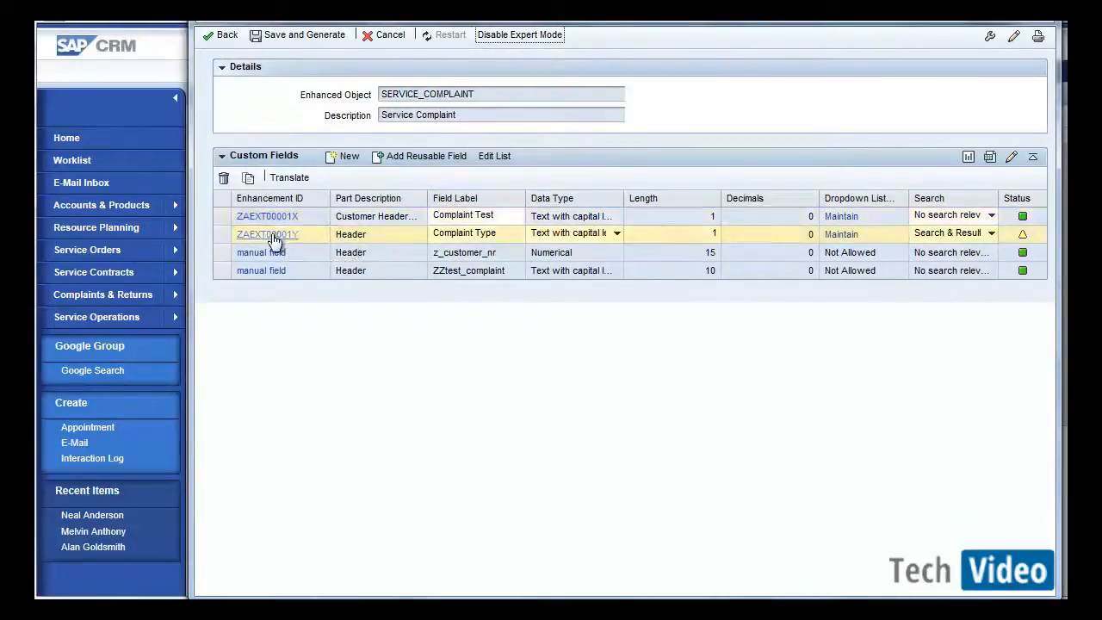
{"action": "left_click", "coordinate": [272, 239]}
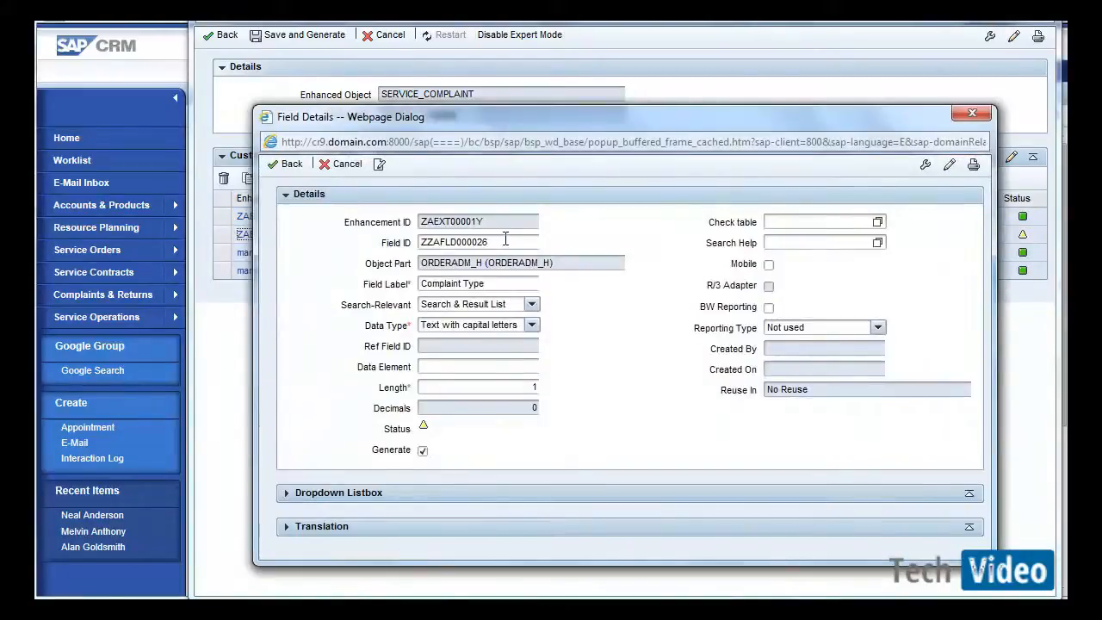
{"action": "left_click_drag", "start_coordinate": [506, 242], "coordinate": [436, 240]}
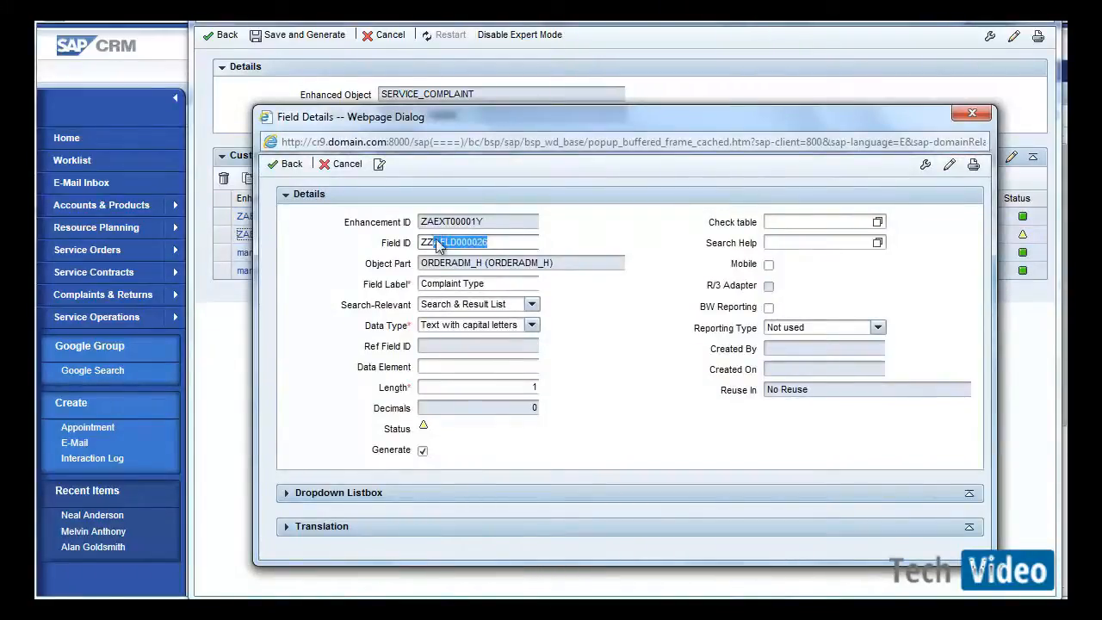
{"action": "key", "text": "BackSpace"}
{"action": "type", "text": "Com"}
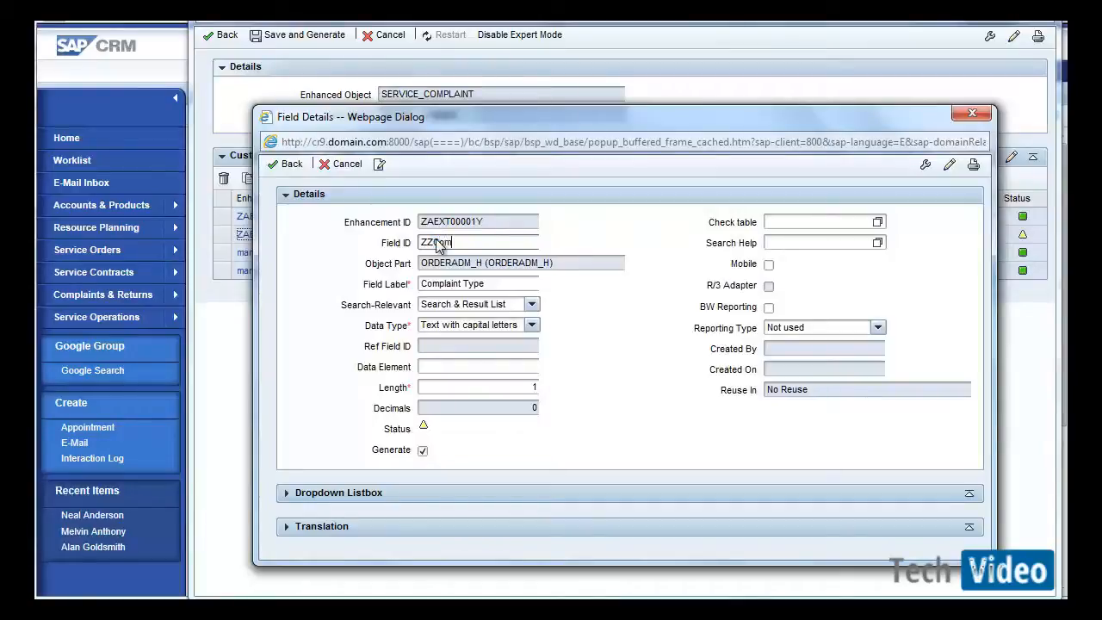
{"action": "type", "text": "plaint_Type"}
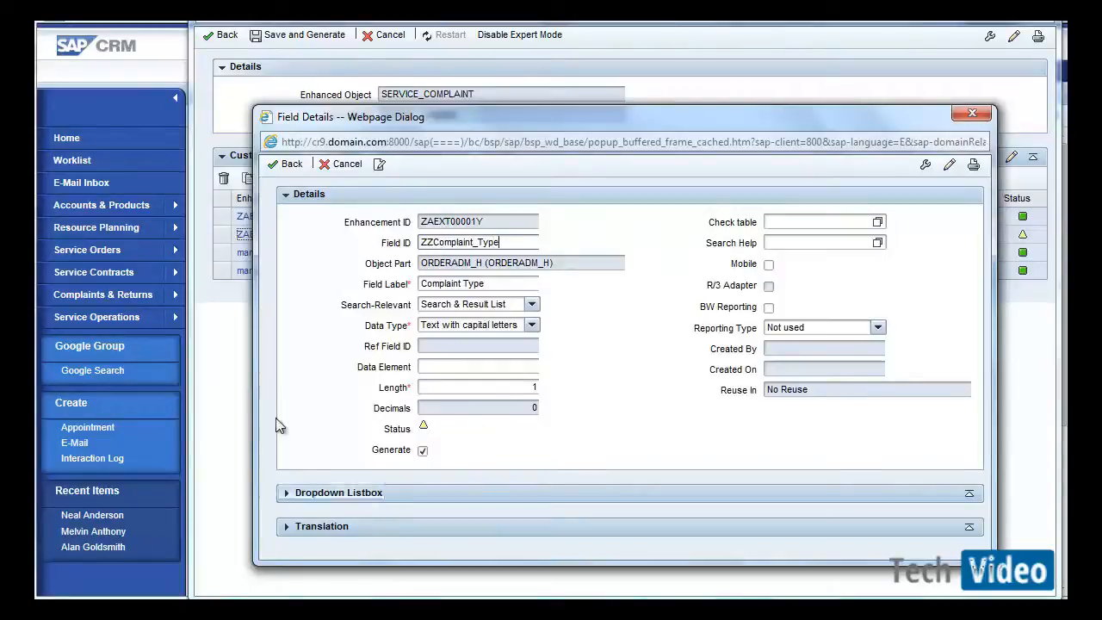
{"action": "left_click", "coordinate": [289, 164]}
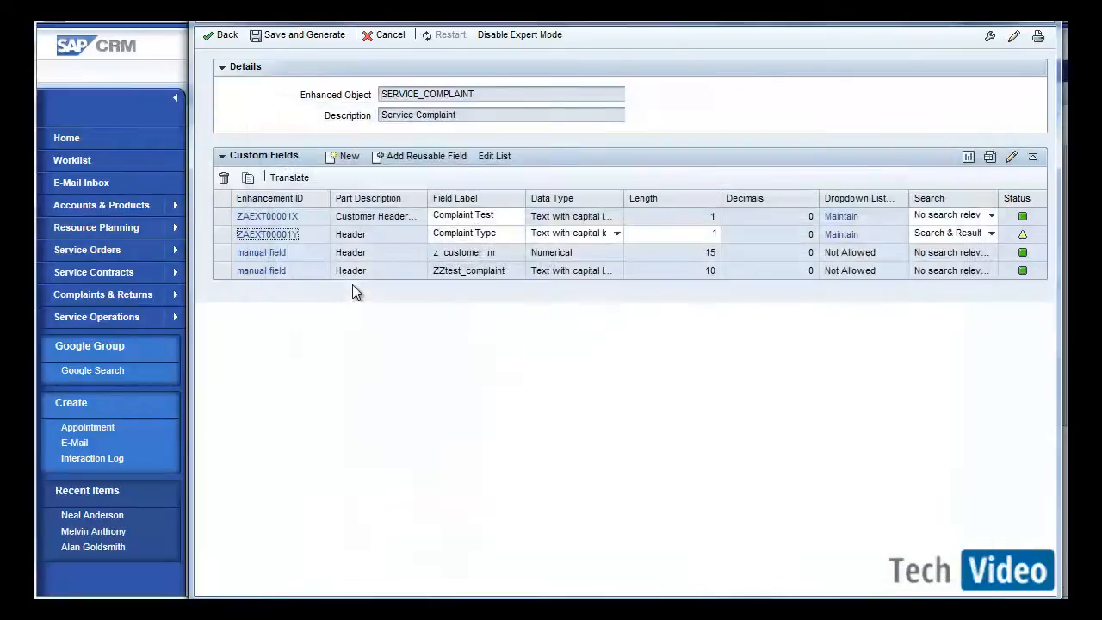
Save and generate the enhancements using the existing transport request CR9K900194.
{"action": "left_click", "coordinate": [300, 41]}
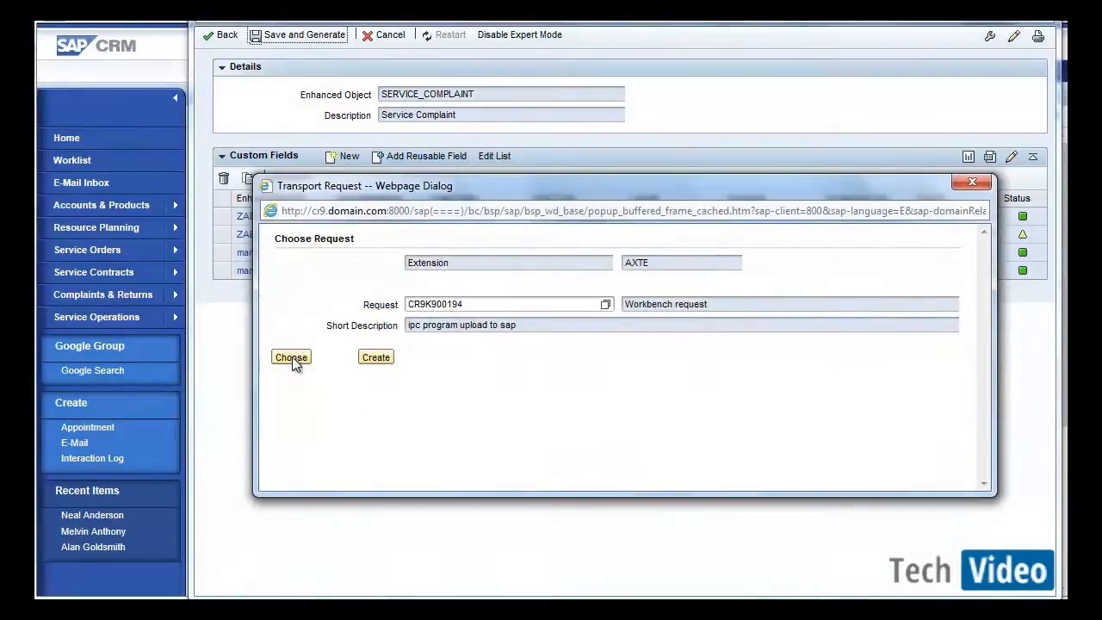
{"action": "left_click", "coordinate": [292, 357]}
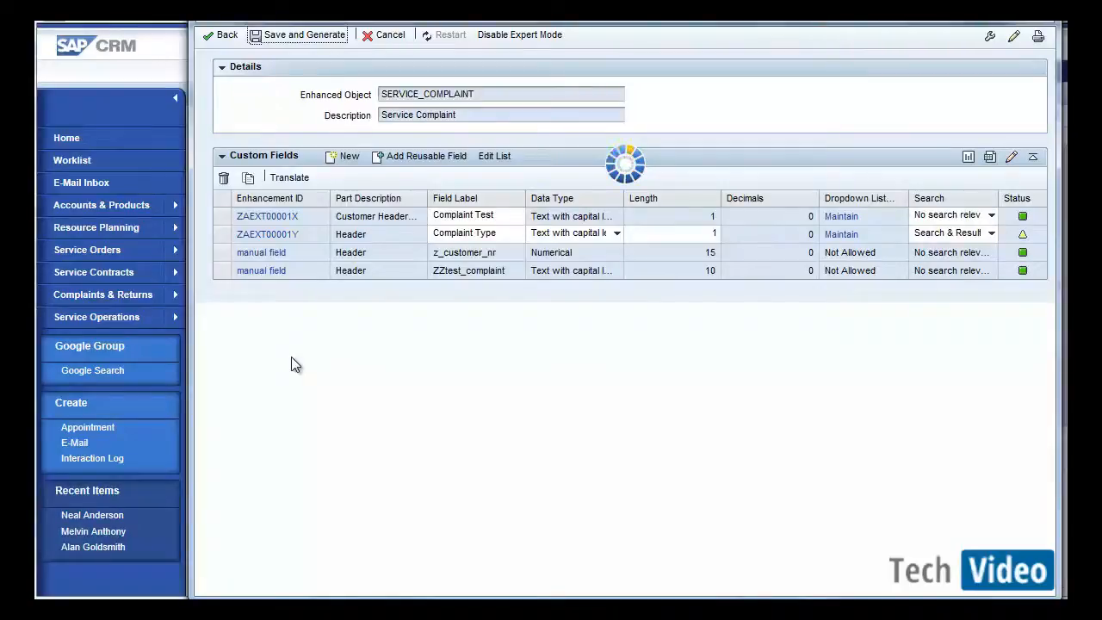
Switch to the SAP GUI and display database table CRMD_ORDERADM_H in the ABAP Dictionary.
{"action": "key", "text": "alt+Tab"}
{"action": "key", "text": "alt+Tab"}
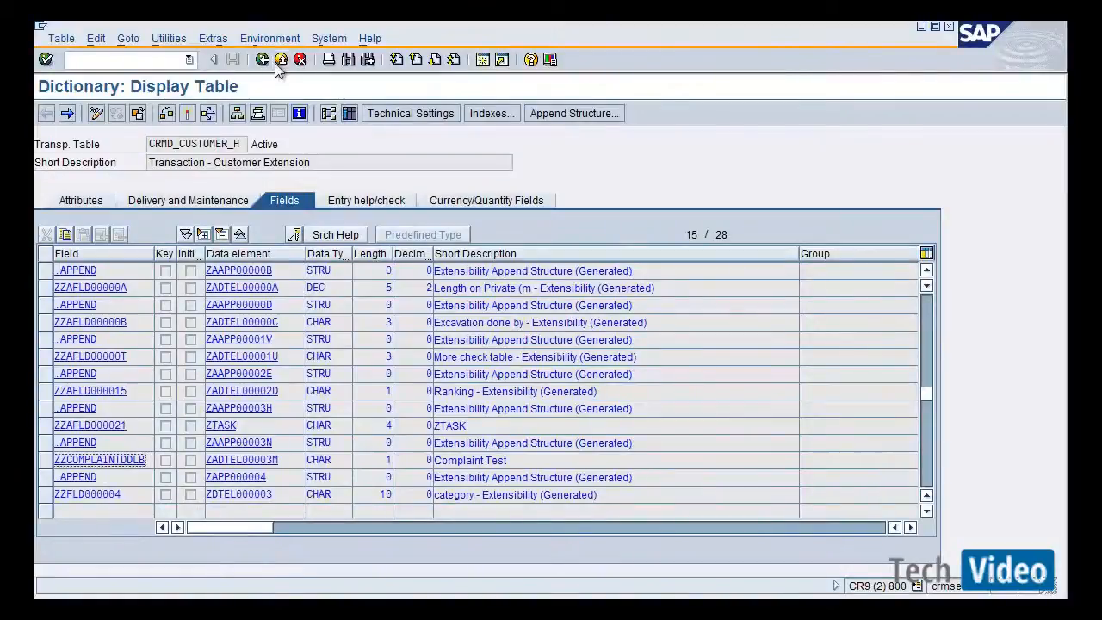
{"action": "left_click", "coordinate": [281, 59]}
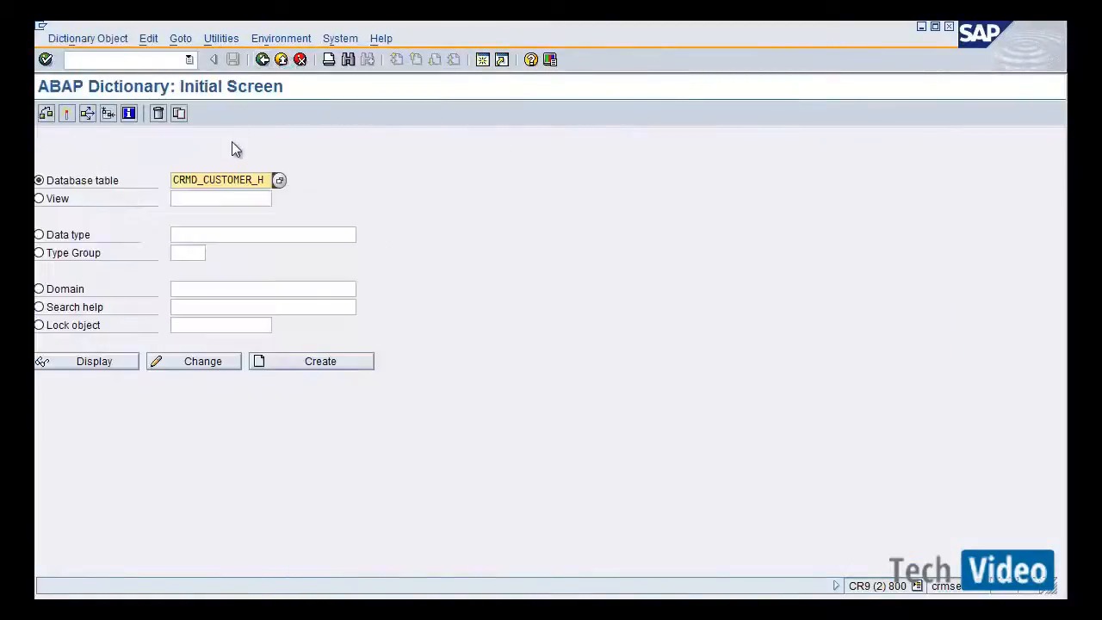
{"action": "left_click_drag", "start_coordinate": [258, 179], "coordinate": [207, 179]}
{"action": "key", "text": "BackSpace"}
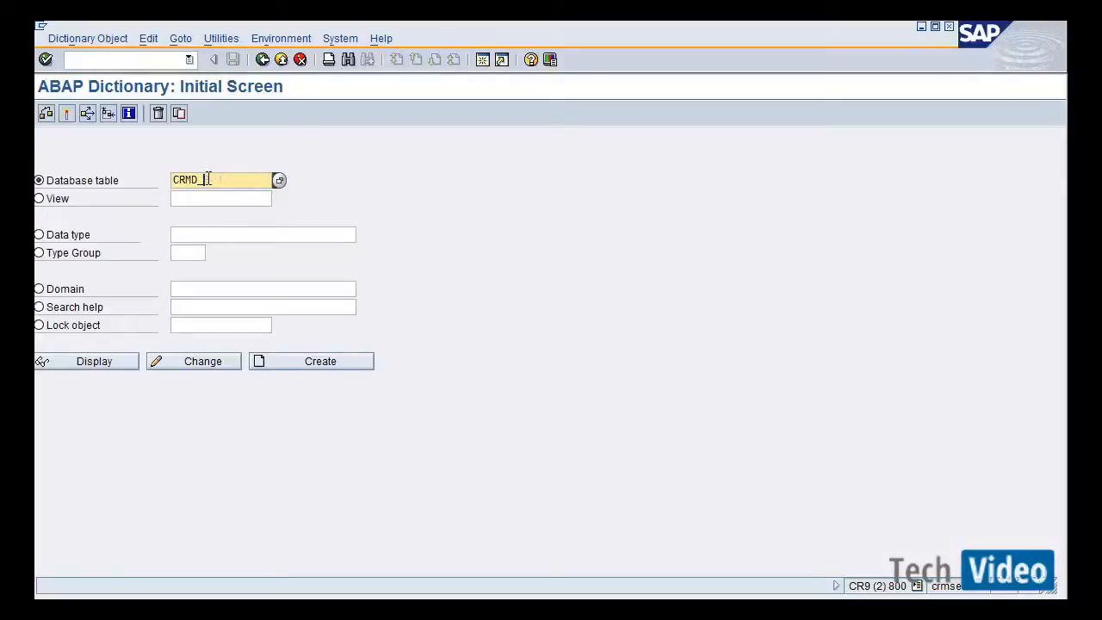
{"action": "type", "text": "or"}
{"action": "left_click", "coordinate": [217, 196]}
{"action": "key", "text": "Return"}
{"action": "left_click", "coordinate": [122, 362]}
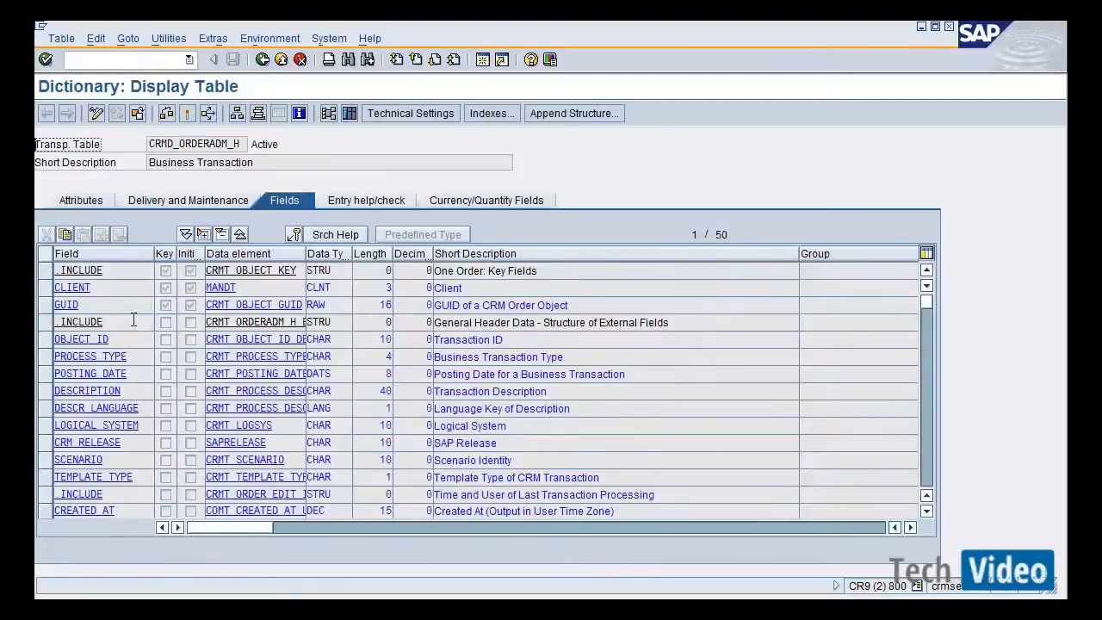
{"action": "left_click", "coordinate": [126, 340]}
Search the table's field list for comp to locate the generated complaint type field.
{"action": "key", "text": "ctrl+f"}
{"action": "type", "text": "c"}
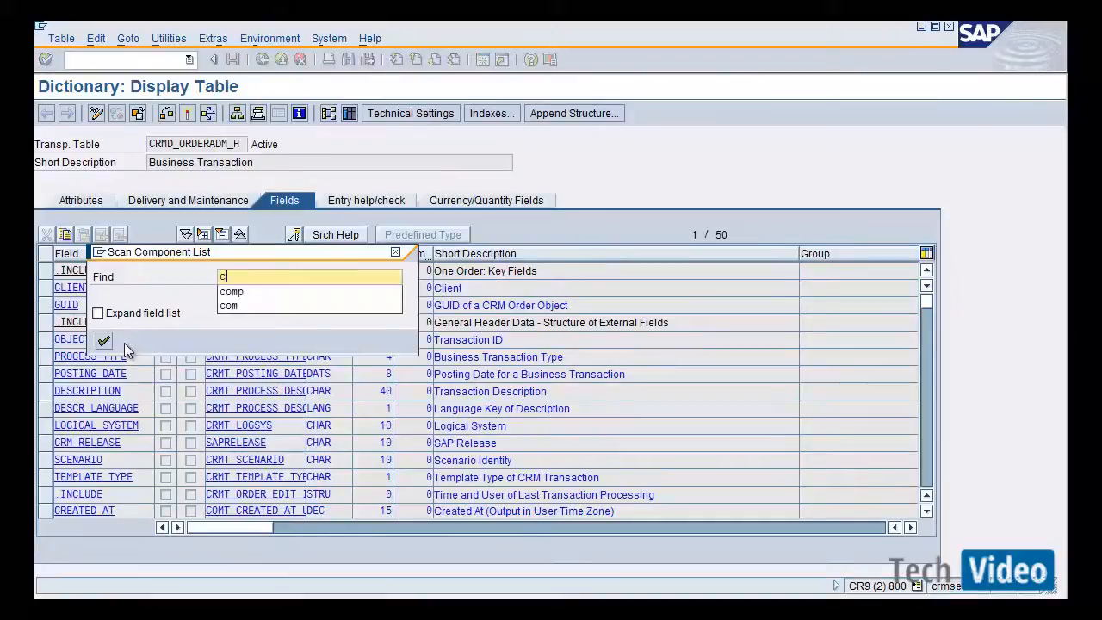
{"action": "type", "text": "o"}
{"action": "key", "text": "Down"}
{"action": "key", "text": "Return"}
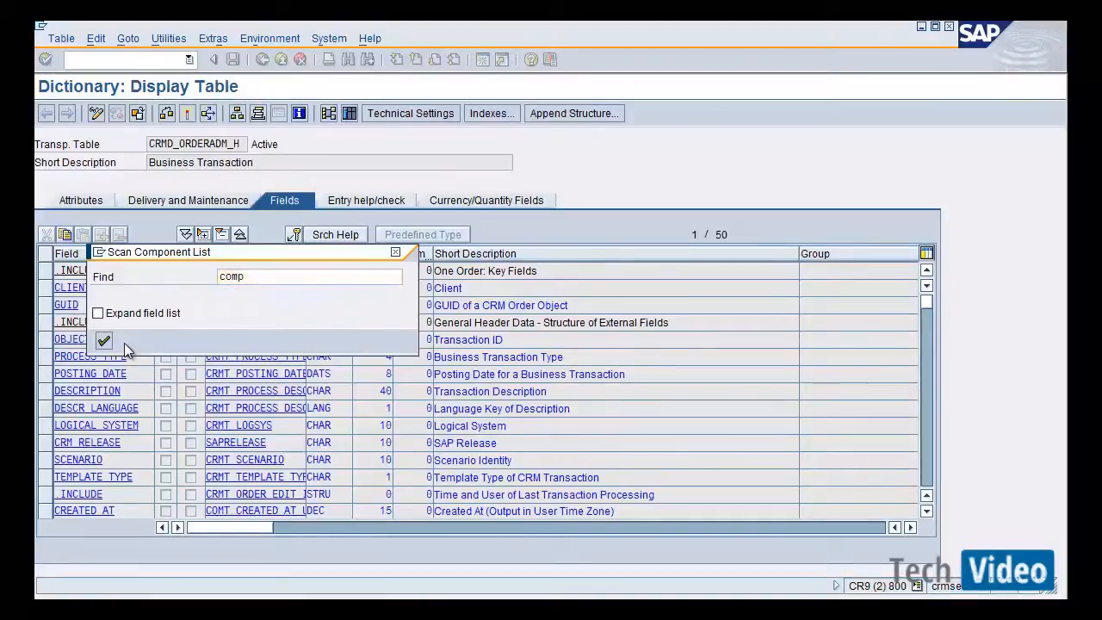
{"action": "key", "text": "Return"}
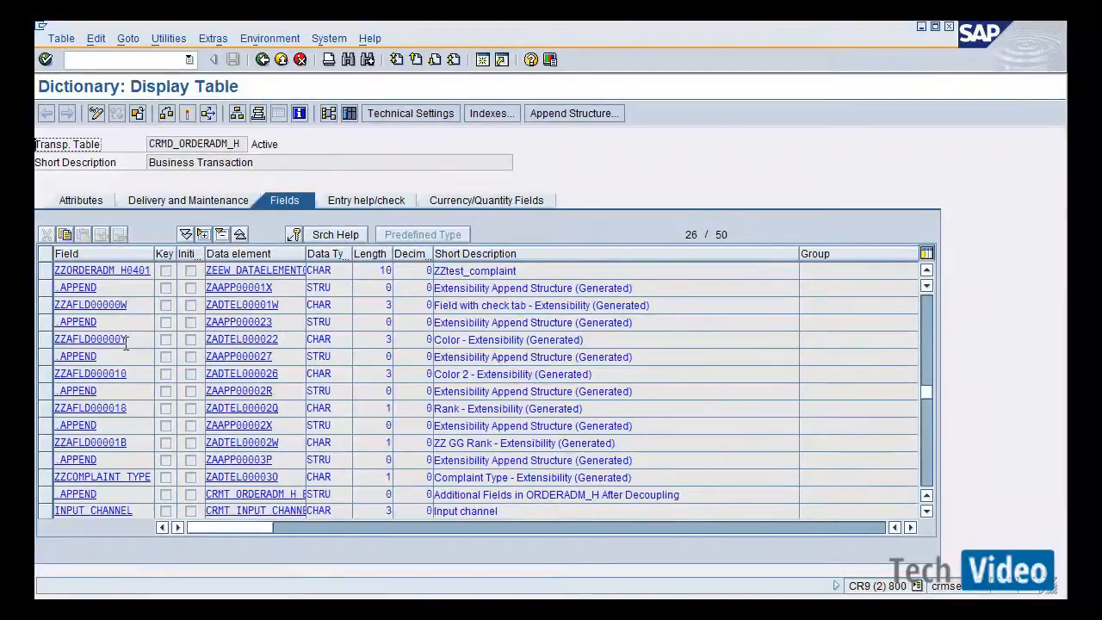
{"action": "key", "text": "ctrl+g"}
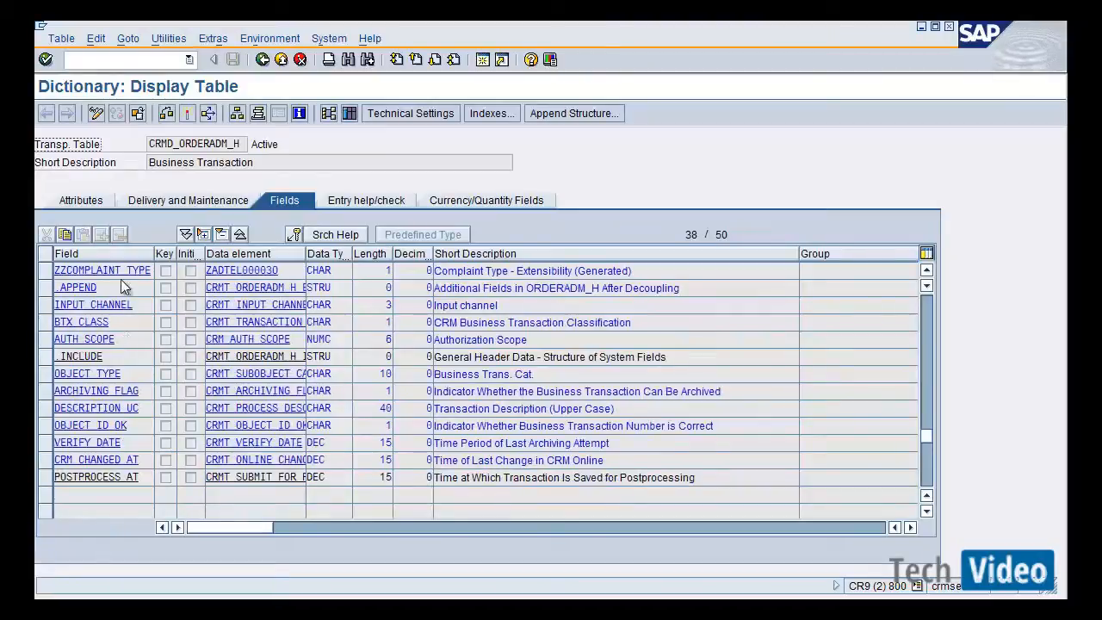
Inspect the ZZCOMPLAINT_TYPE field's data element, its domain value range, and its field labels.
{"action": "left_click", "coordinate": [87, 270]}
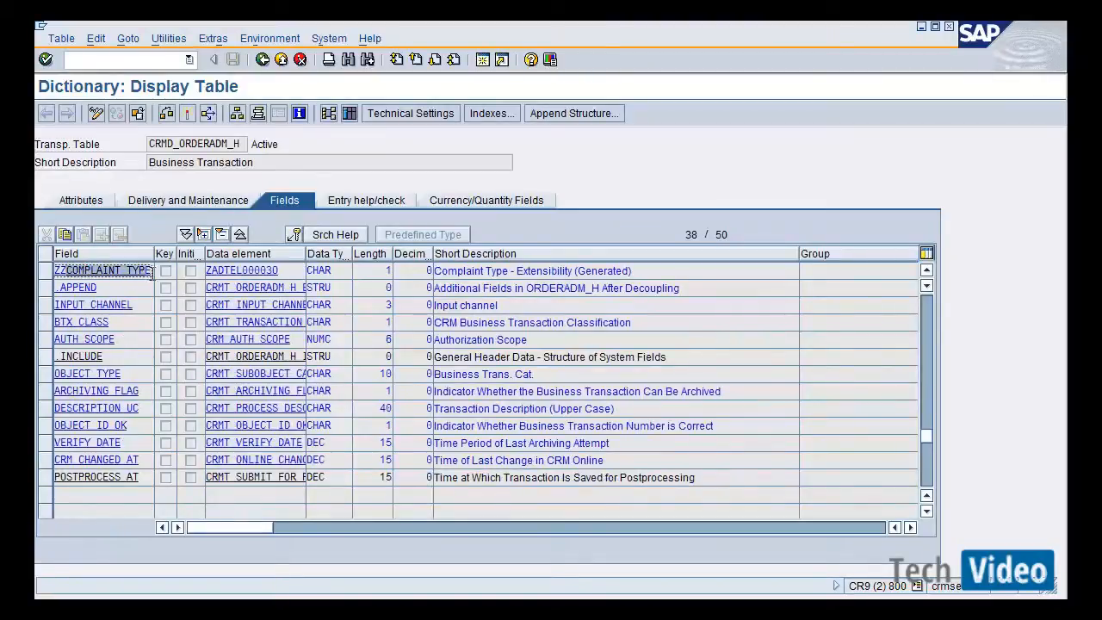
{"action": "left_click", "coordinate": [321, 269]}
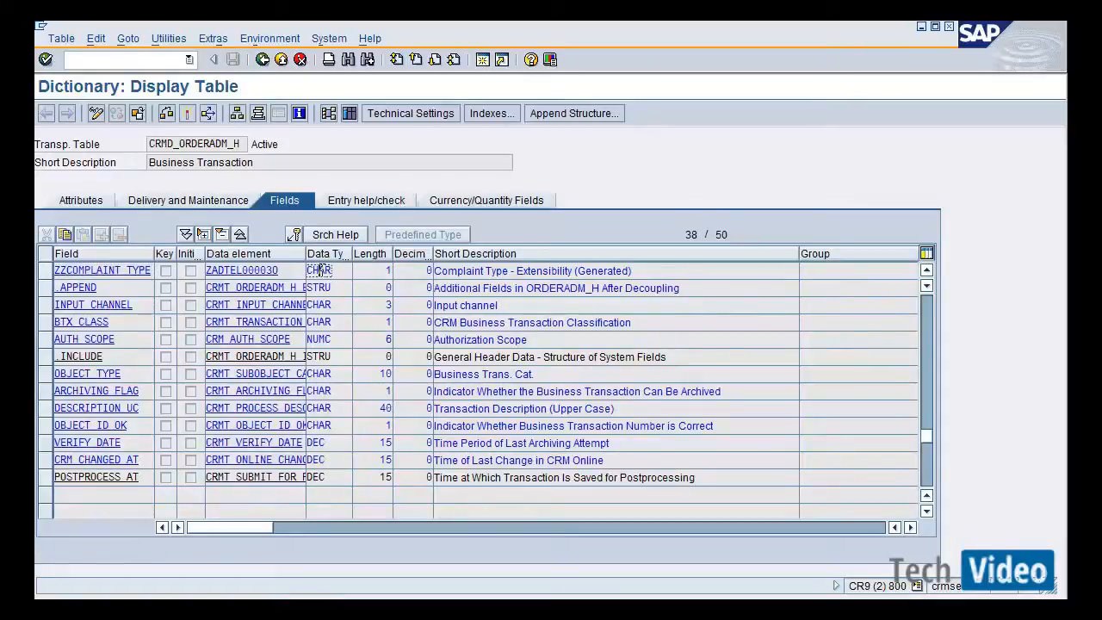
{"action": "left_click", "coordinate": [272, 270]}
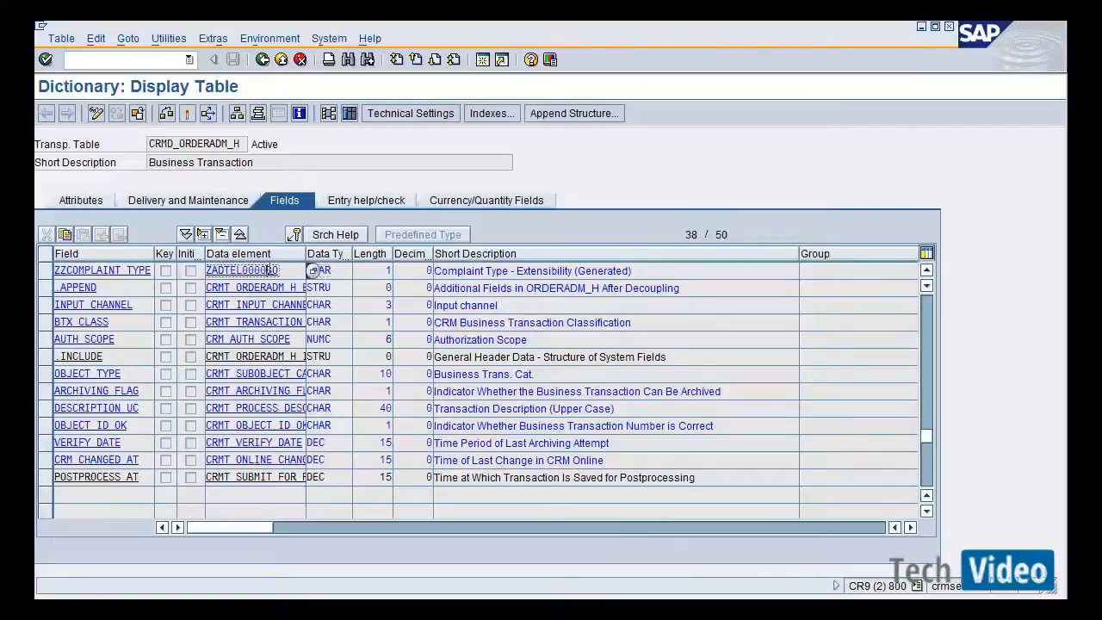
{"action": "double_click", "coordinate": [267, 271]}
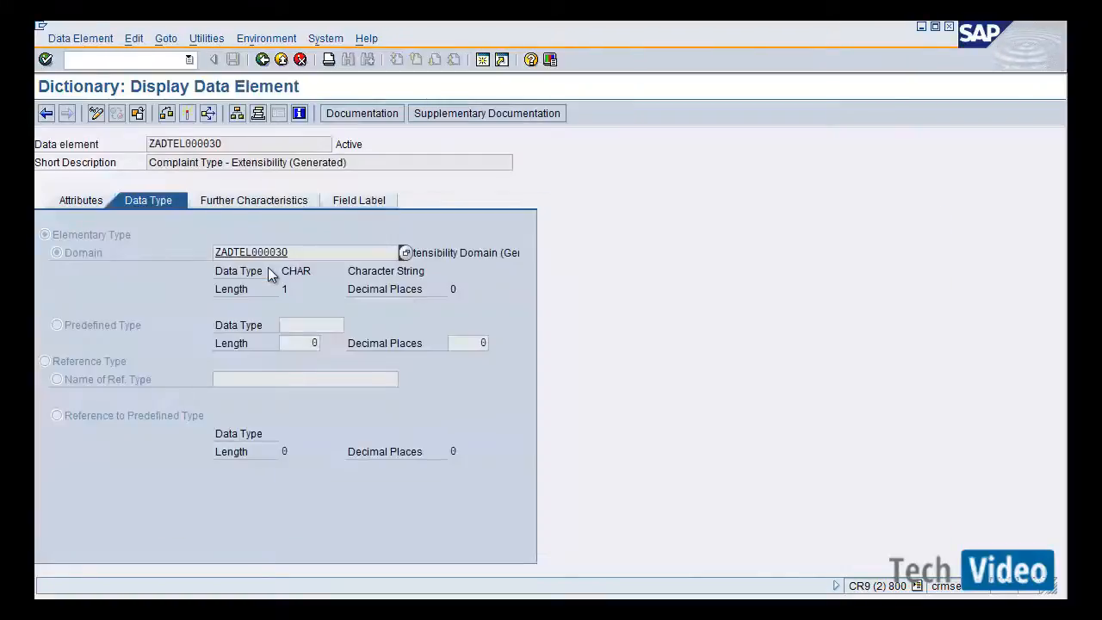
{"action": "double_click", "coordinate": [266, 252]}
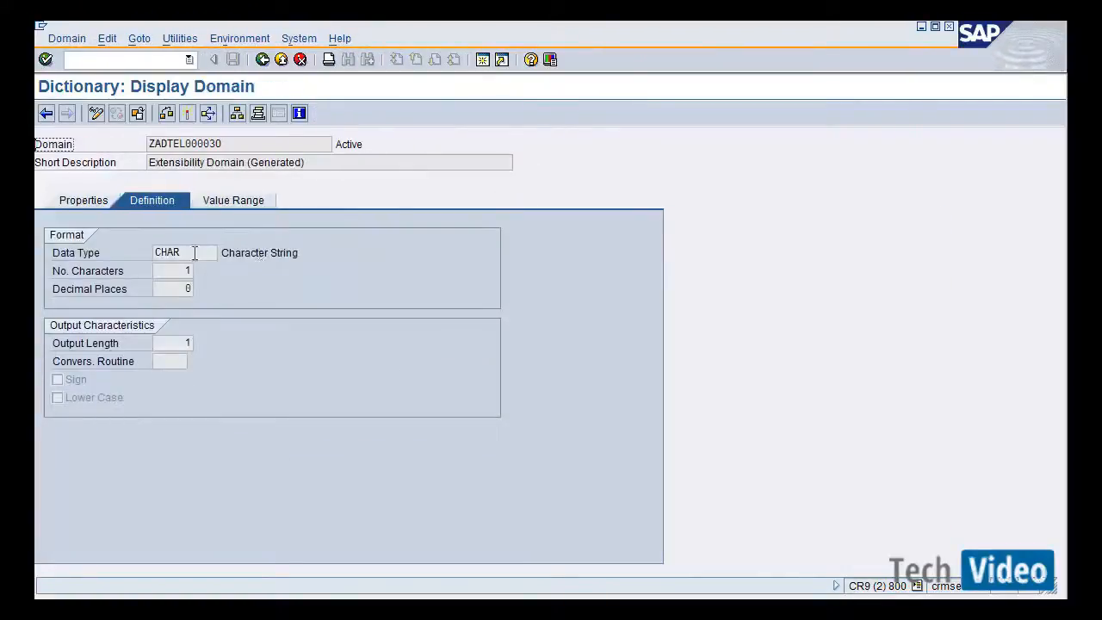
{"action": "left_click", "coordinate": [232, 200]}
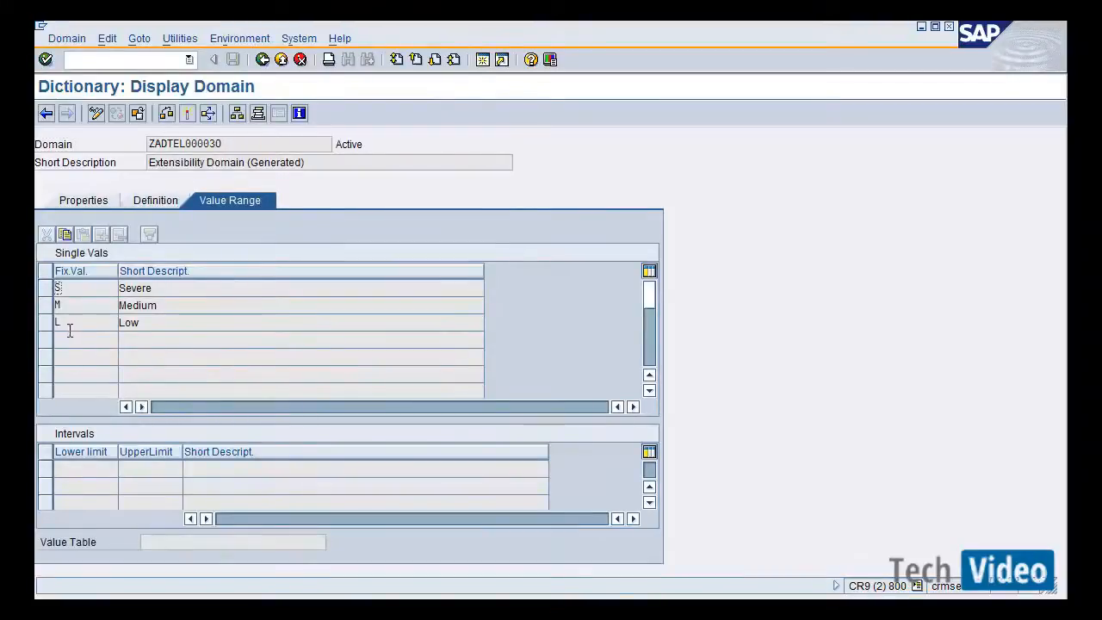
{"action": "left_click", "coordinate": [264, 64]}
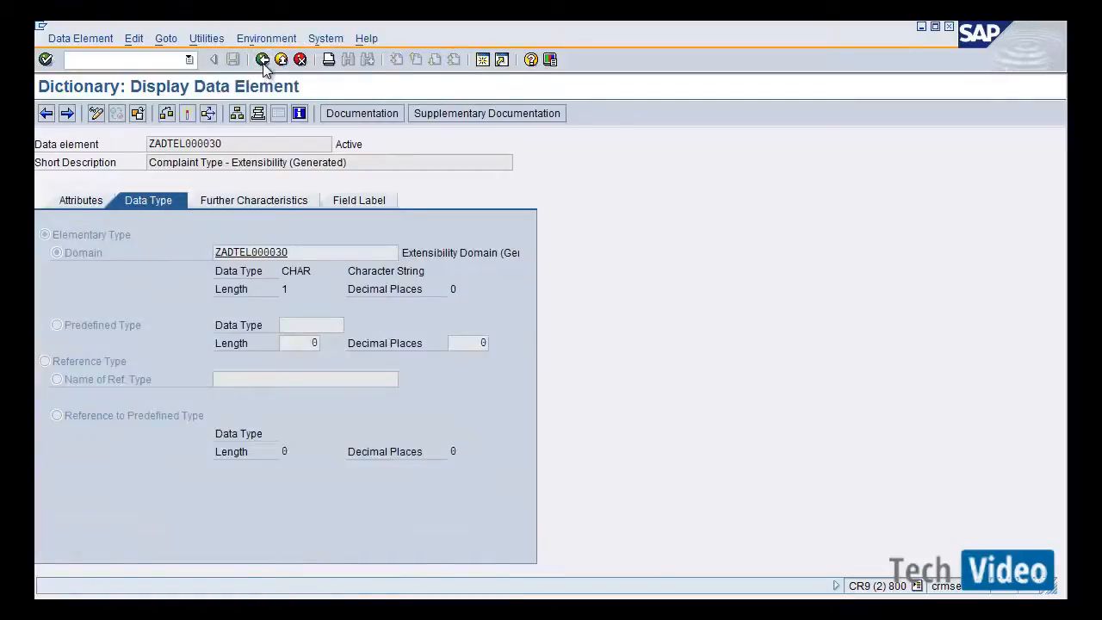
{"action": "key", "text": "F3"}
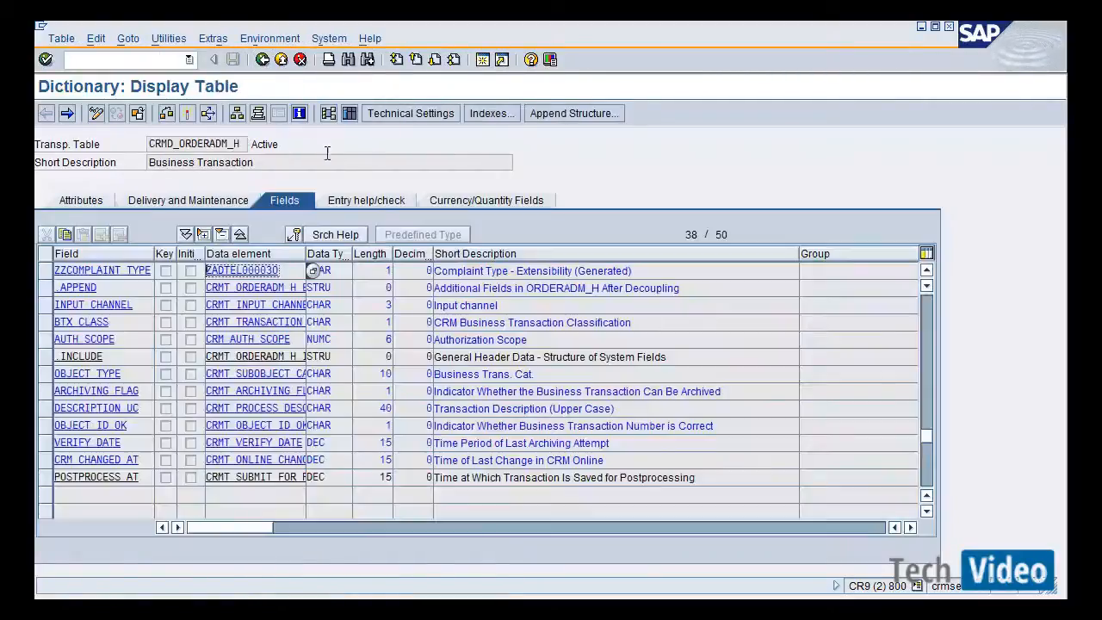
{"action": "double_click", "coordinate": [250, 270]}
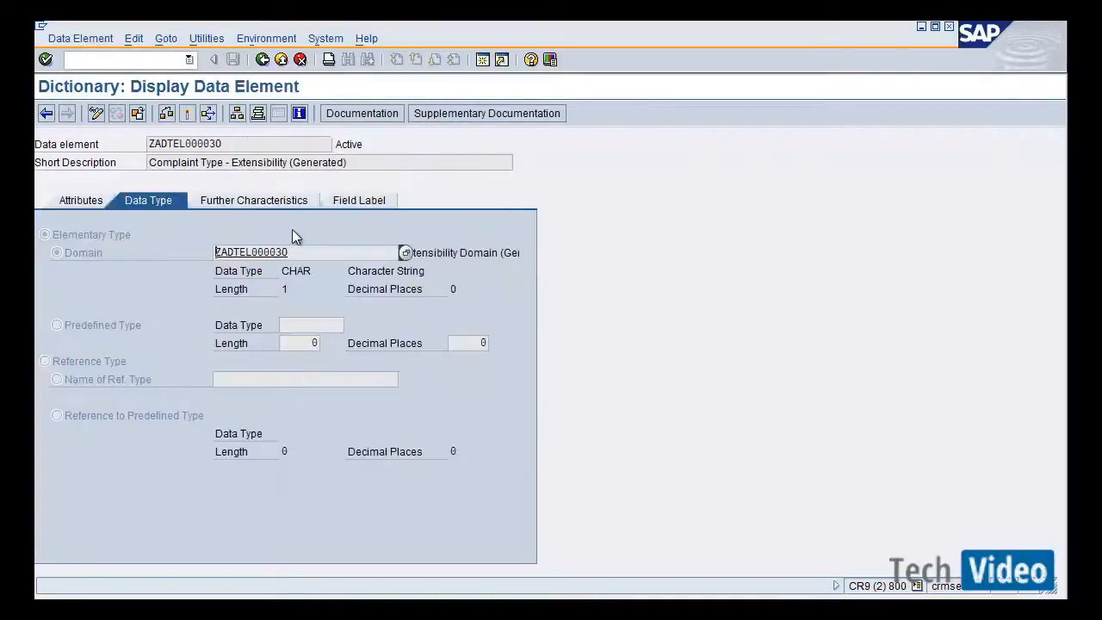
{"action": "left_click", "coordinate": [354, 199]}
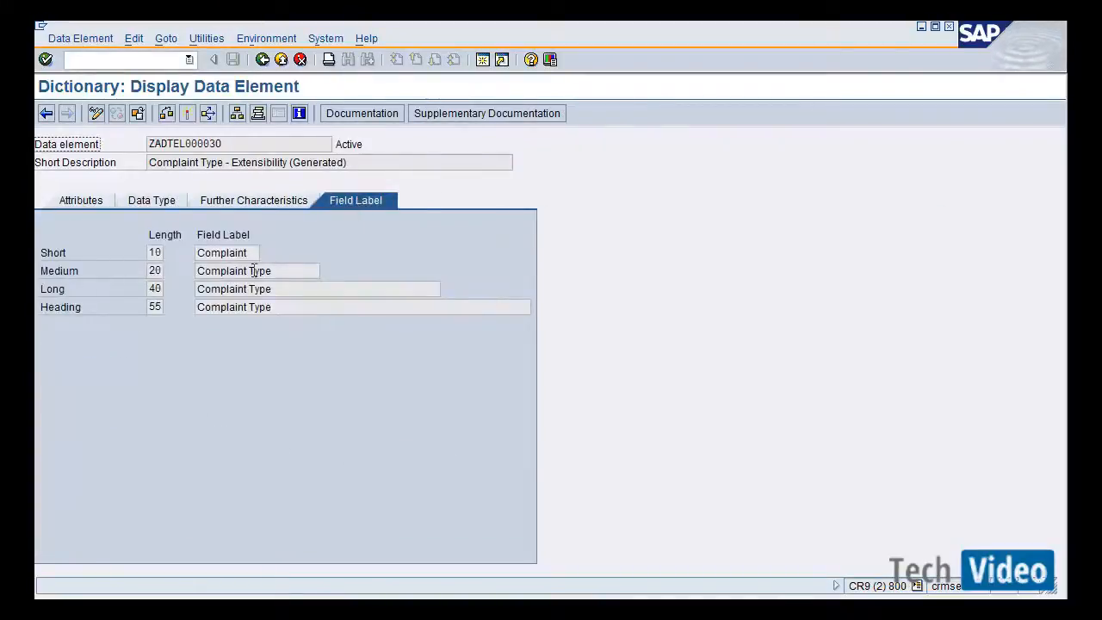
Leave the data element display and close the Custom Fields window in the CRM Web UI.
{"action": "left_click", "coordinate": [264, 67]}
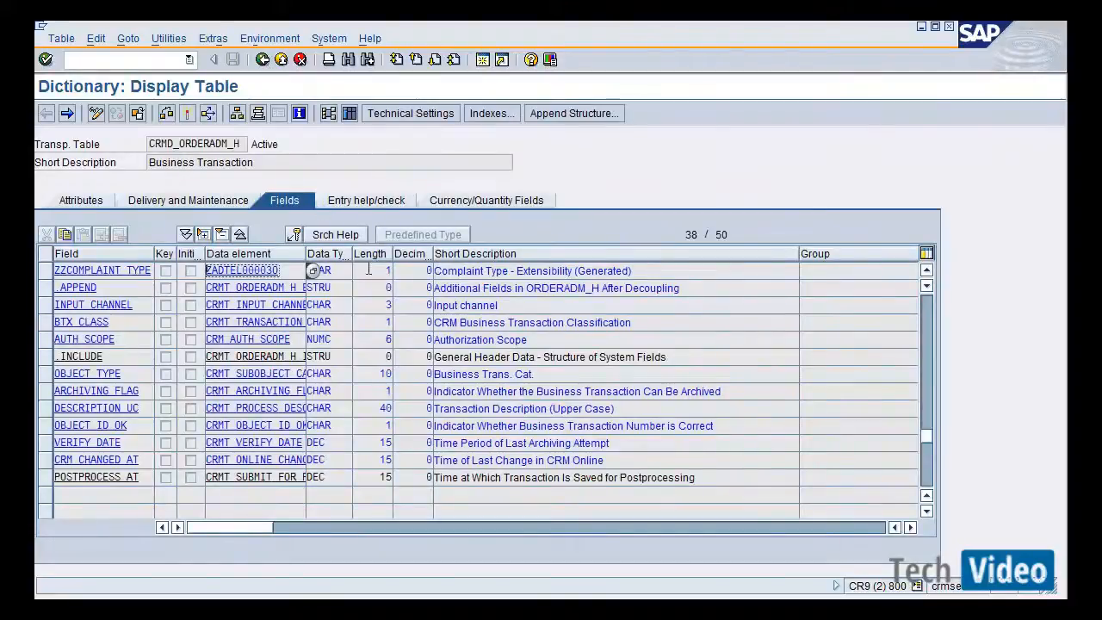
{"action": "key", "text": "alt+Tab"}
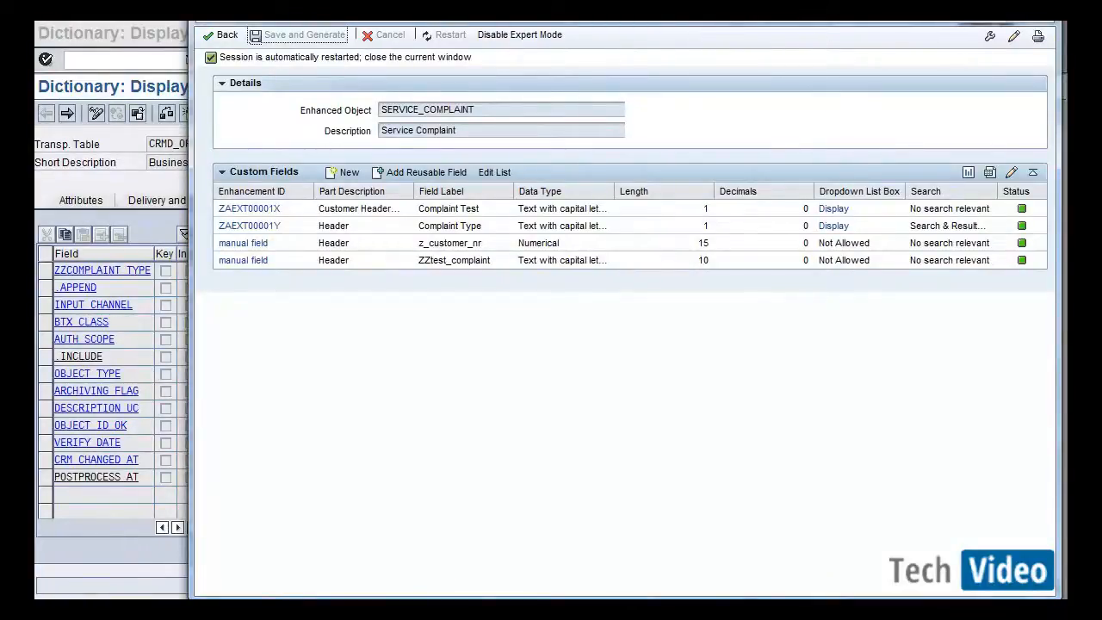
{"action": "left_click", "coordinate": [1039, 12]}
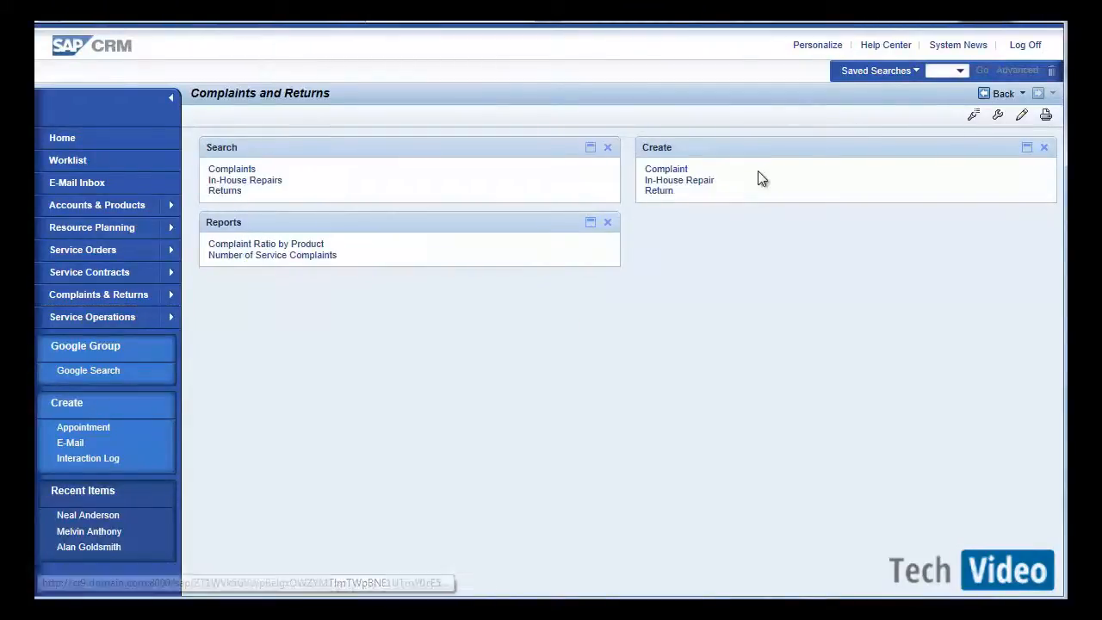
Create a new complaint of transaction type CRMC Complaint without a reference document.
{"action": "left_click", "coordinate": [680, 170]}
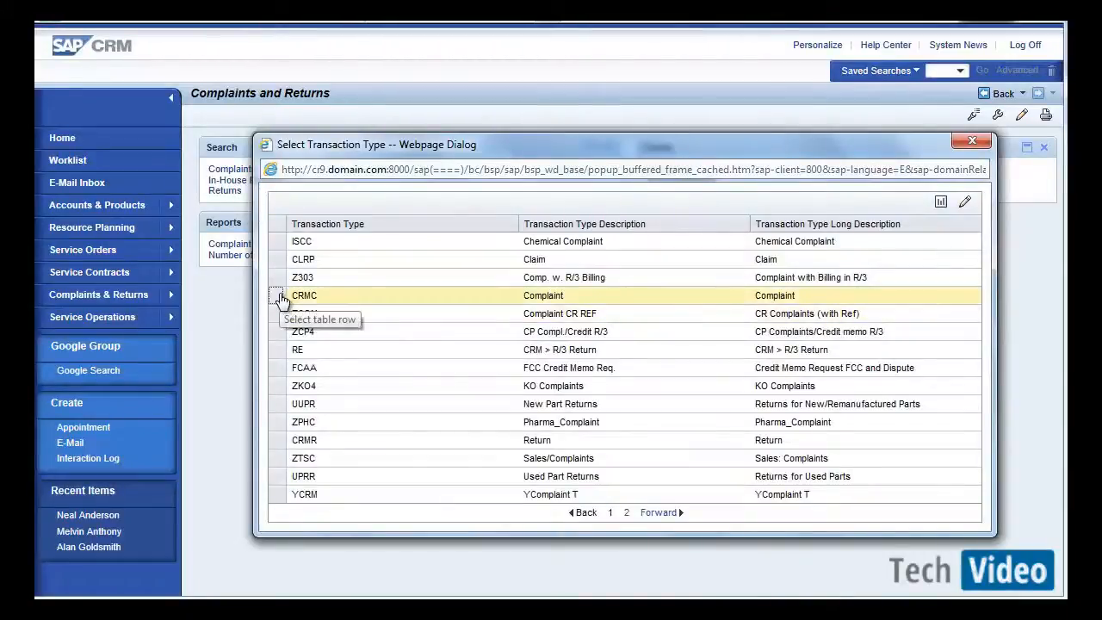
{"action": "left_click", "coordinate": [277, 296]}
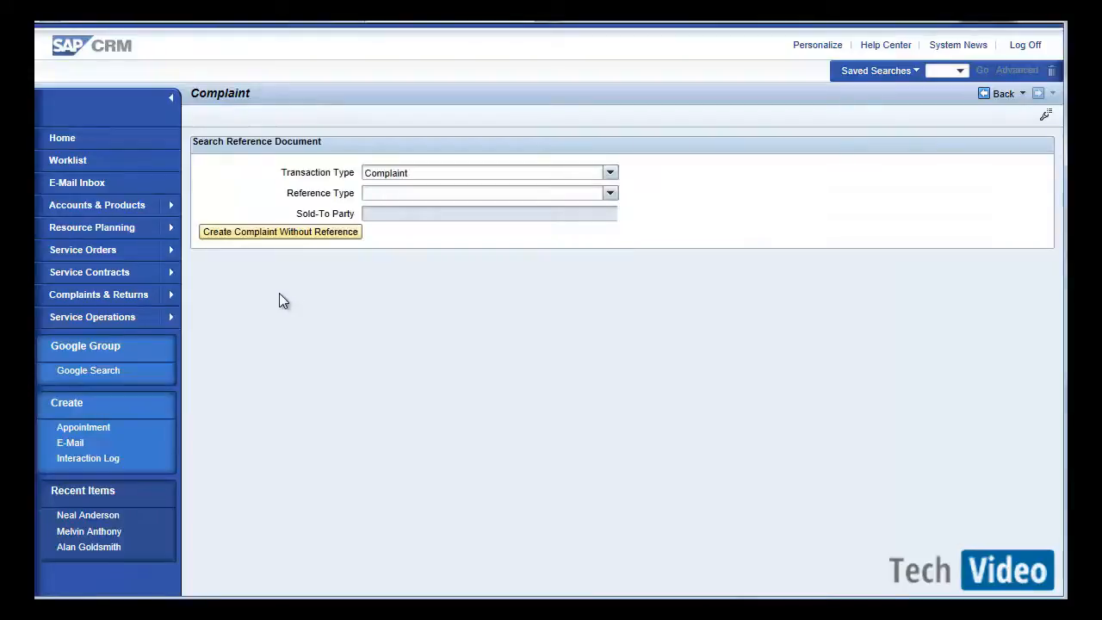
{"action": "left_click", "coordinate": [301, 237]}
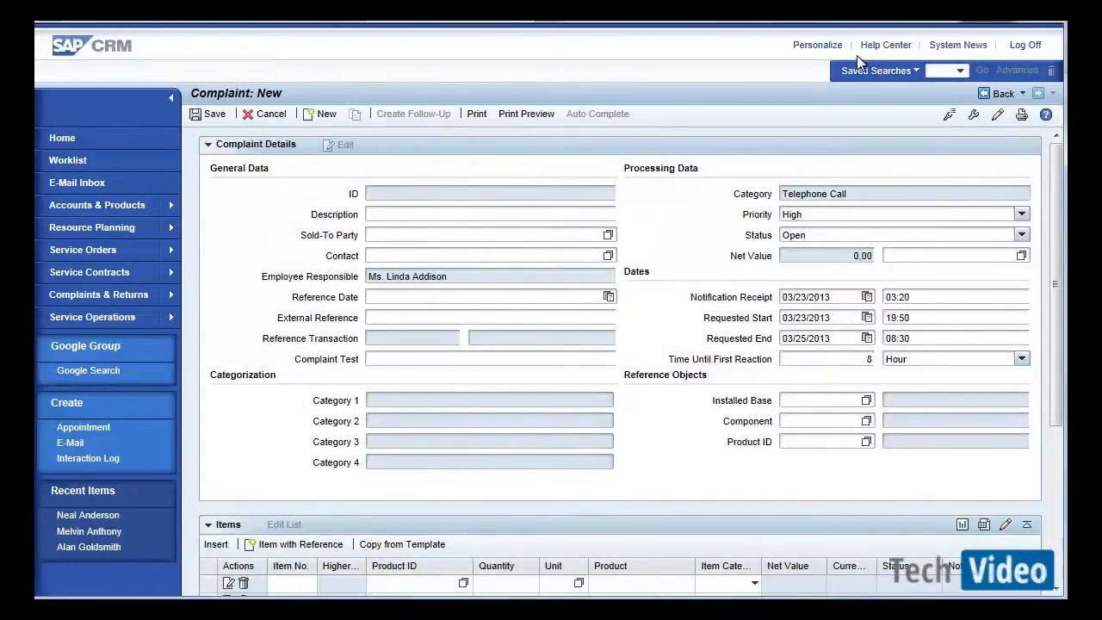
Open the UI configuration of the Complaint Details view.
{"action": "left_click", "coordinate": [947, 117]}
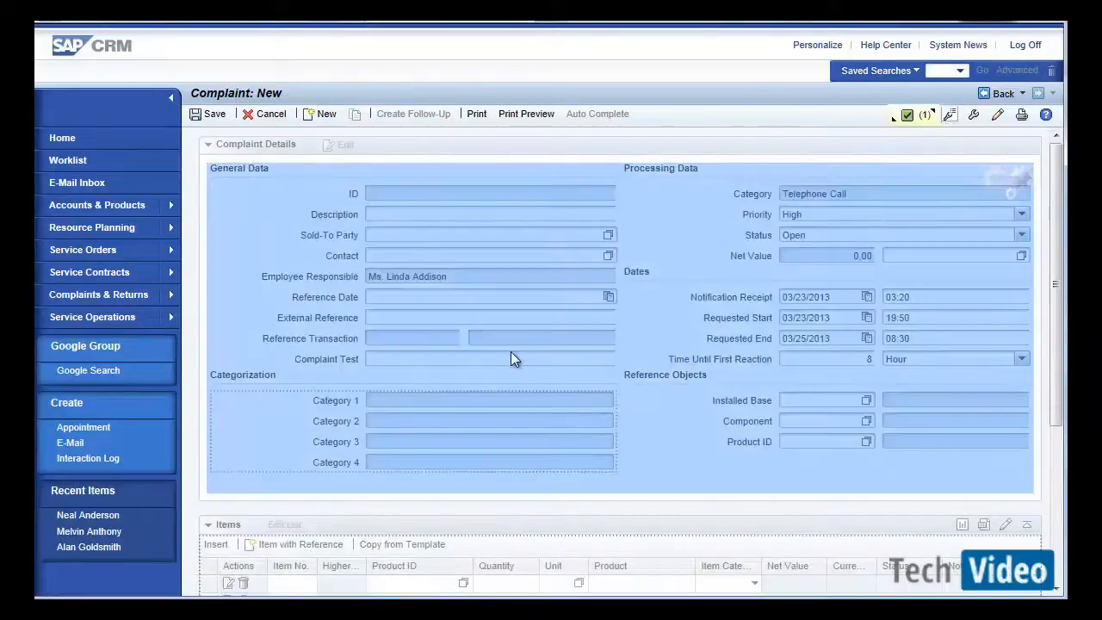
{"action": "left_click", "coordinate": [511, 353]}
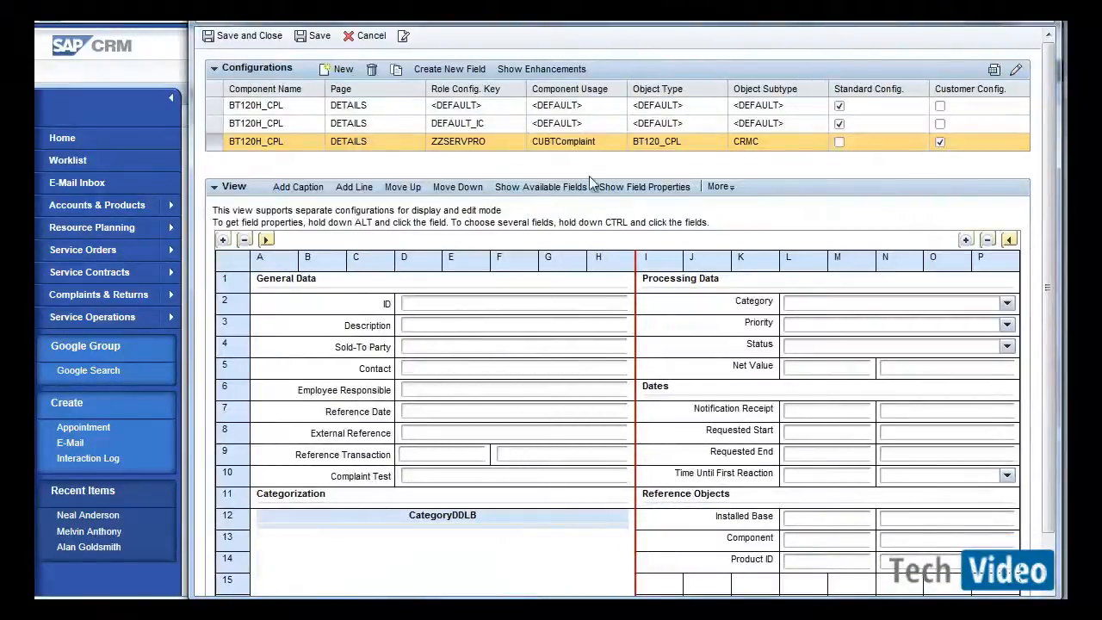
Add the Complaint Type field from the BTADMINH available fields below Complaint Test in the ZZSERVPRO configuration.
{"action": "left_click", "coordinate": [564, 188]}
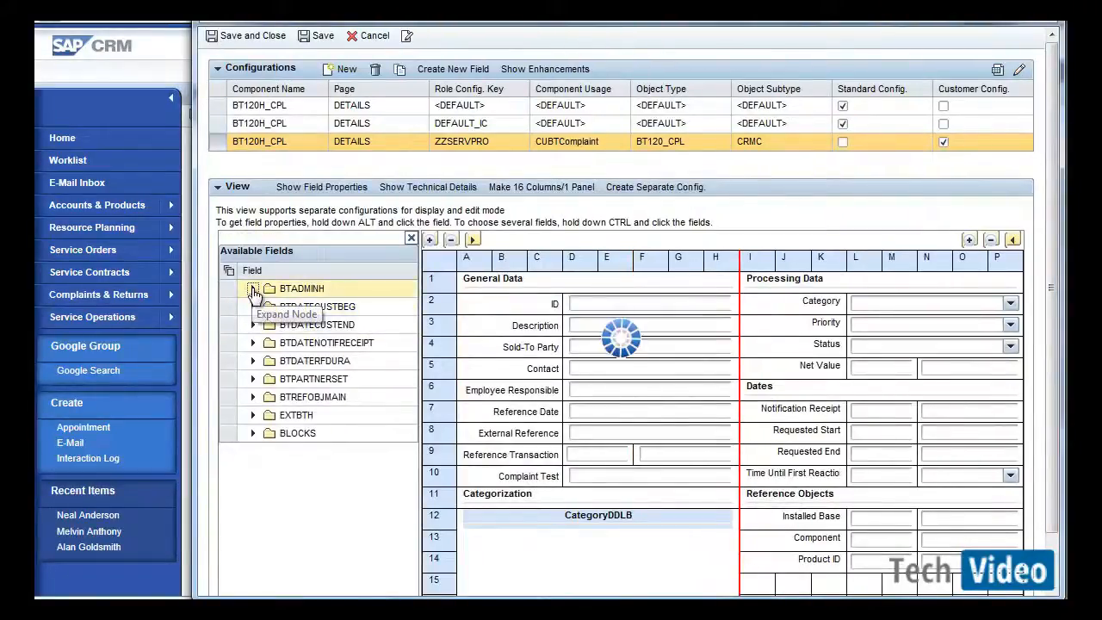
{"action": "left_click", "coordinate": [253, 289]}
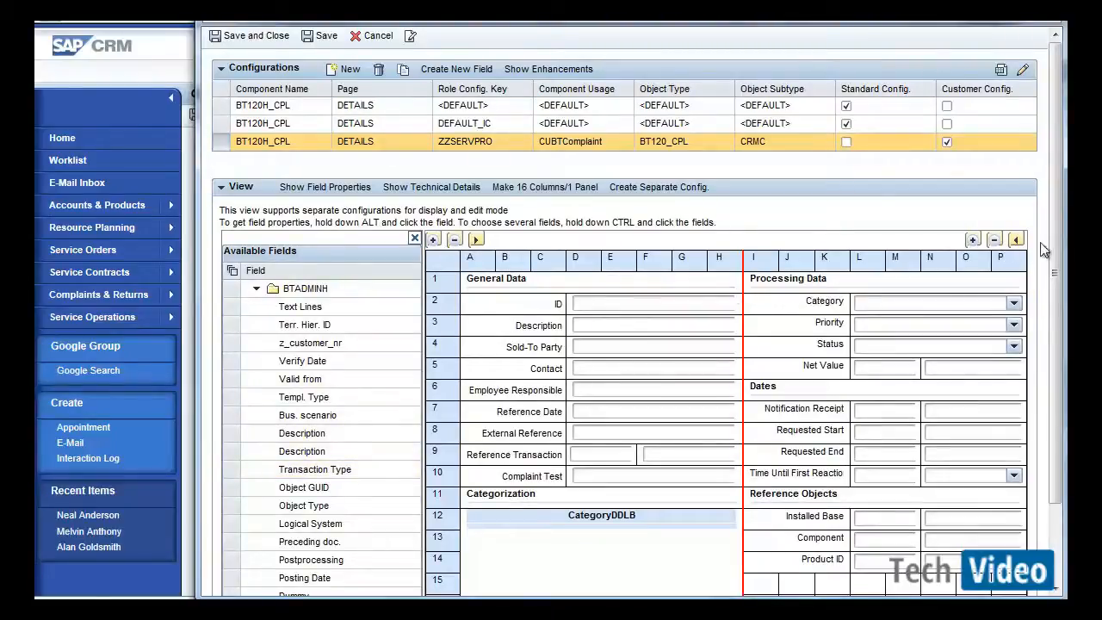
{"action": "left_click_drag", "start_coordinate": [1053, 250], "coordinate": [1056, 314]}
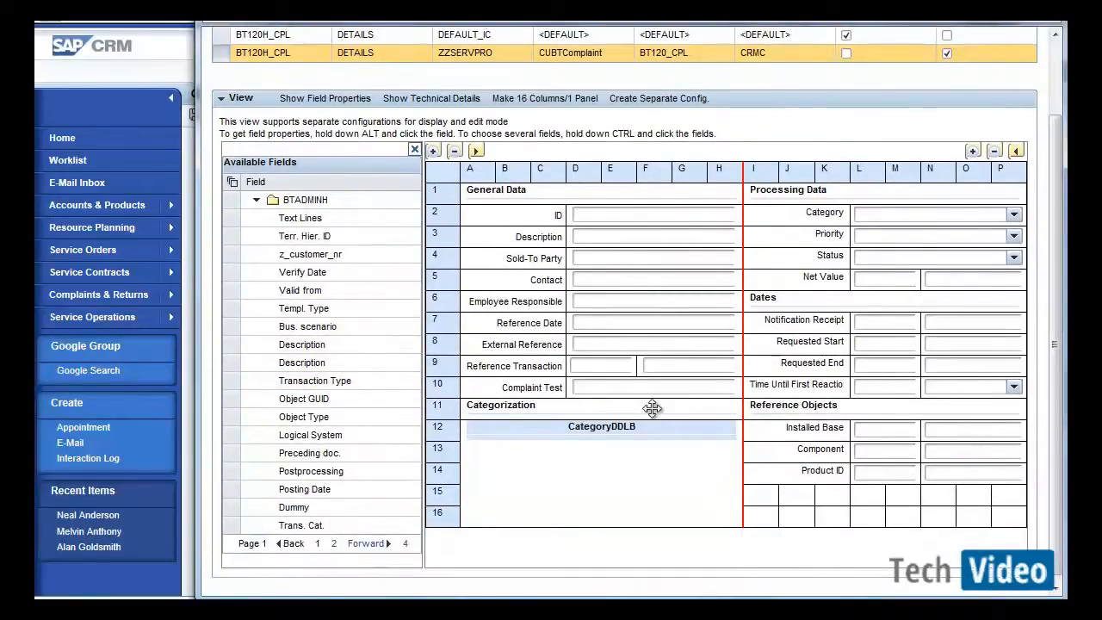
{"action": "left_click", "coordinate": [333, 543]}
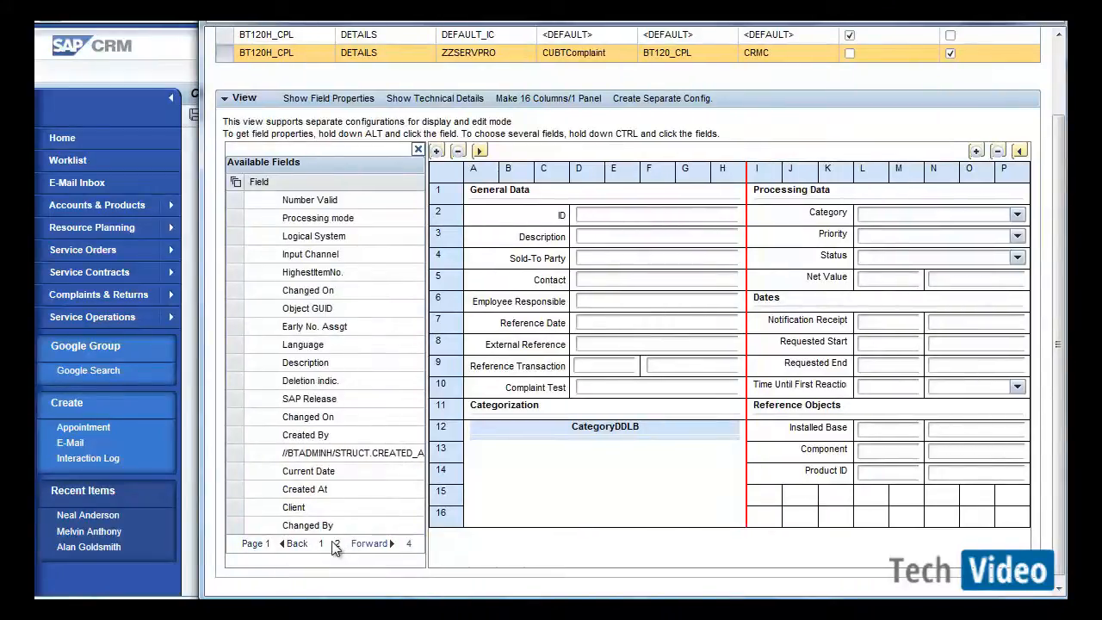
{"action": "left_click", "coordinate": [359, 548]}
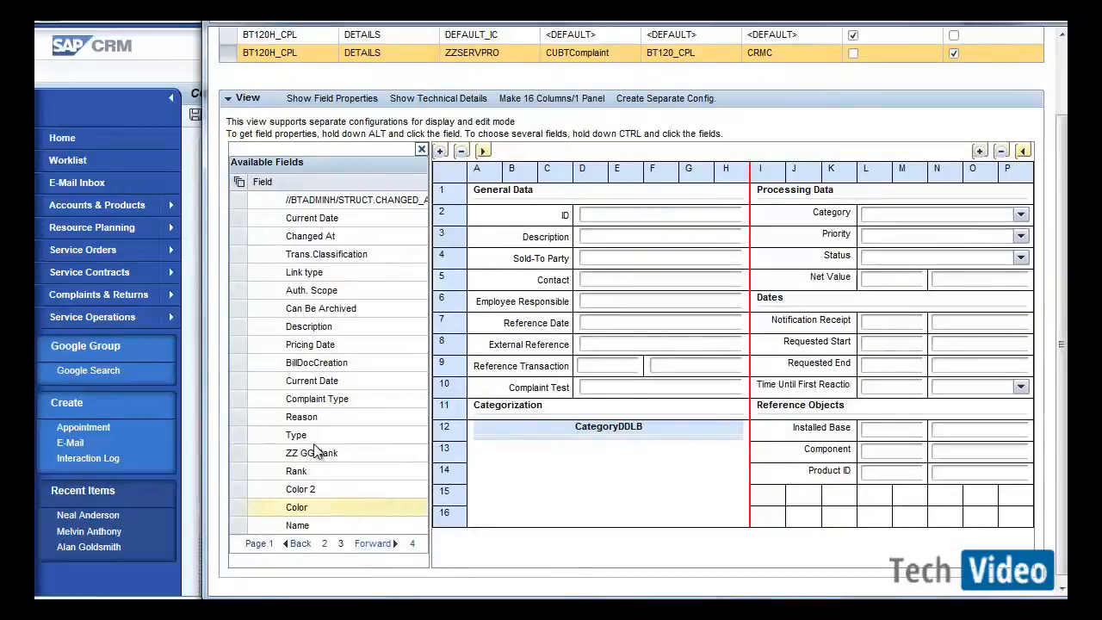
{"action": "left_click", "coordinate": [251, 401]}
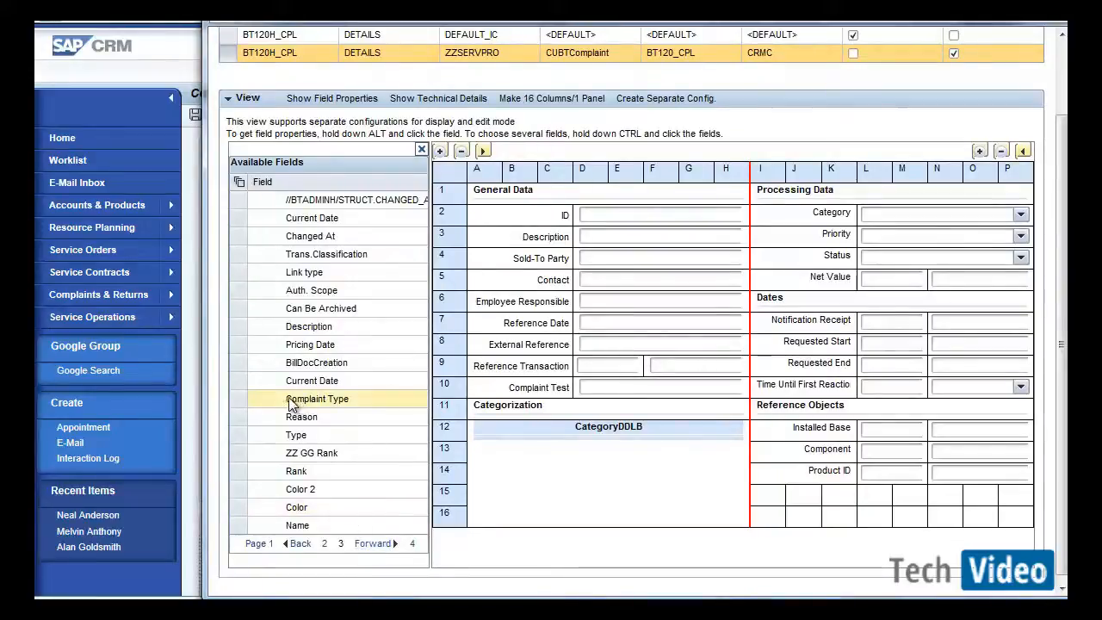
{"action": "left_click", "coordinate": [238, 397]}
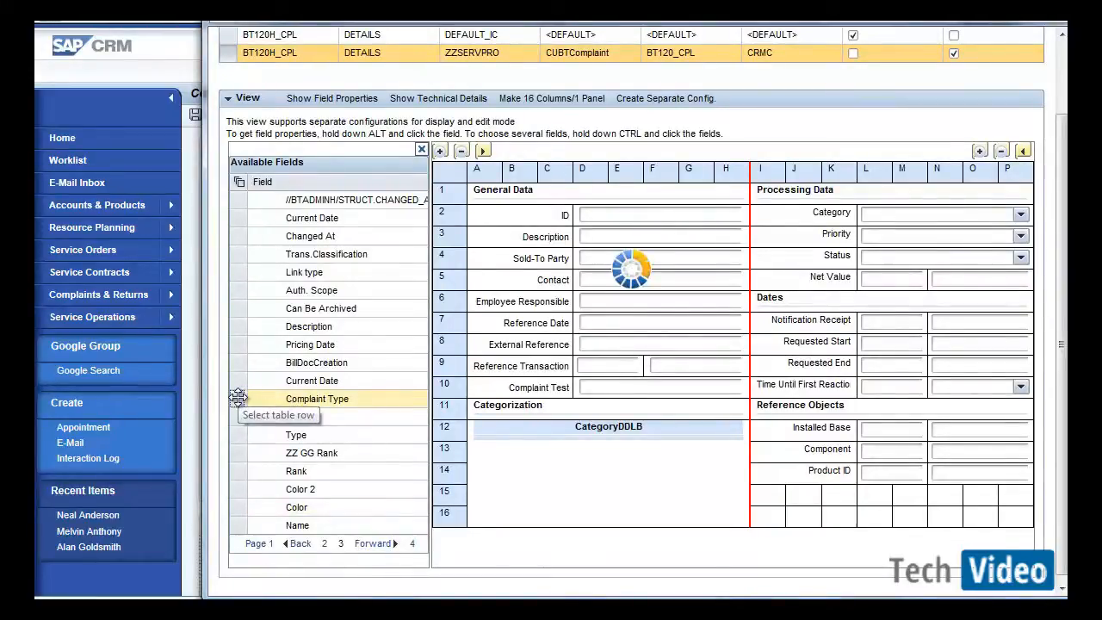
{"action": "left_click", "coordinate": [534, 386]}
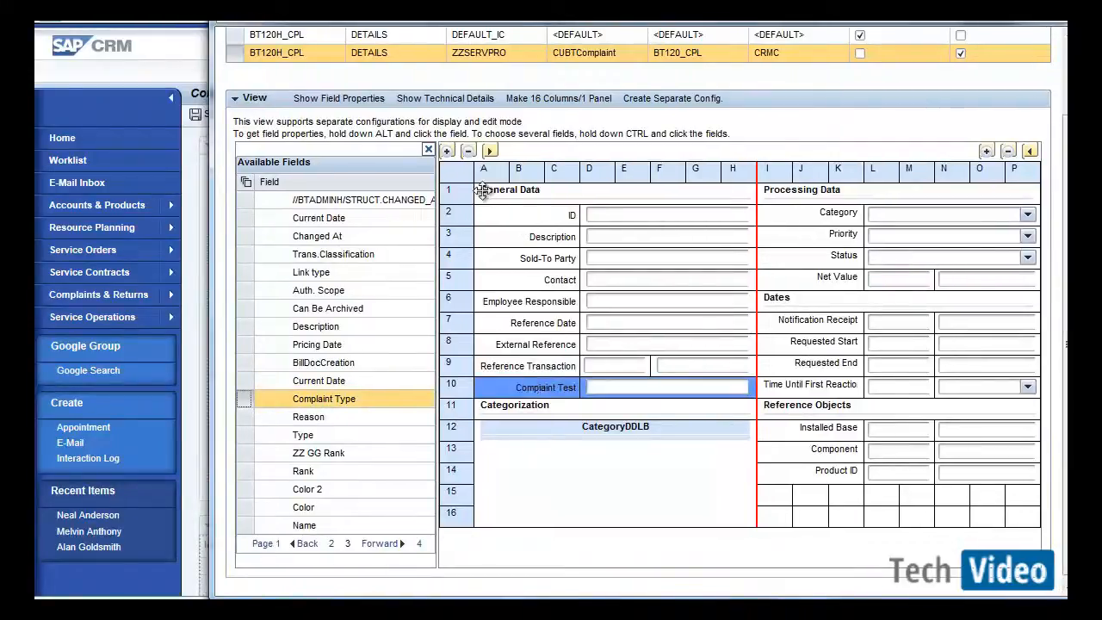
{"action": "left_click", "coordinate": [449, 151]}
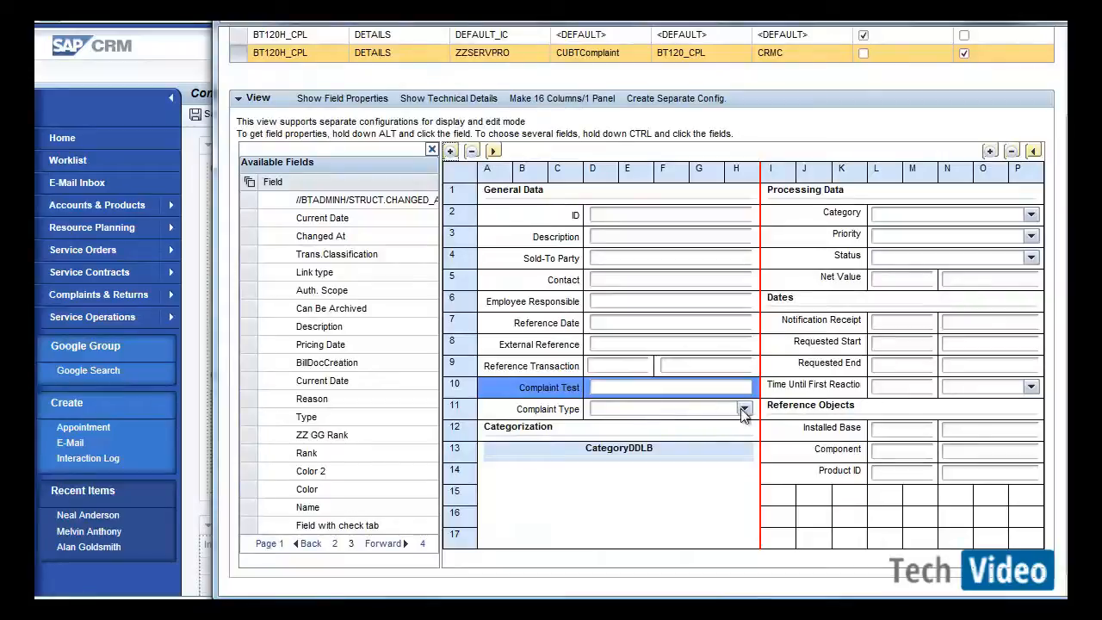
Save and close the configuration using customizing request CR9K900006.
{"action": "left_click", "coordinate": [430, 152]}
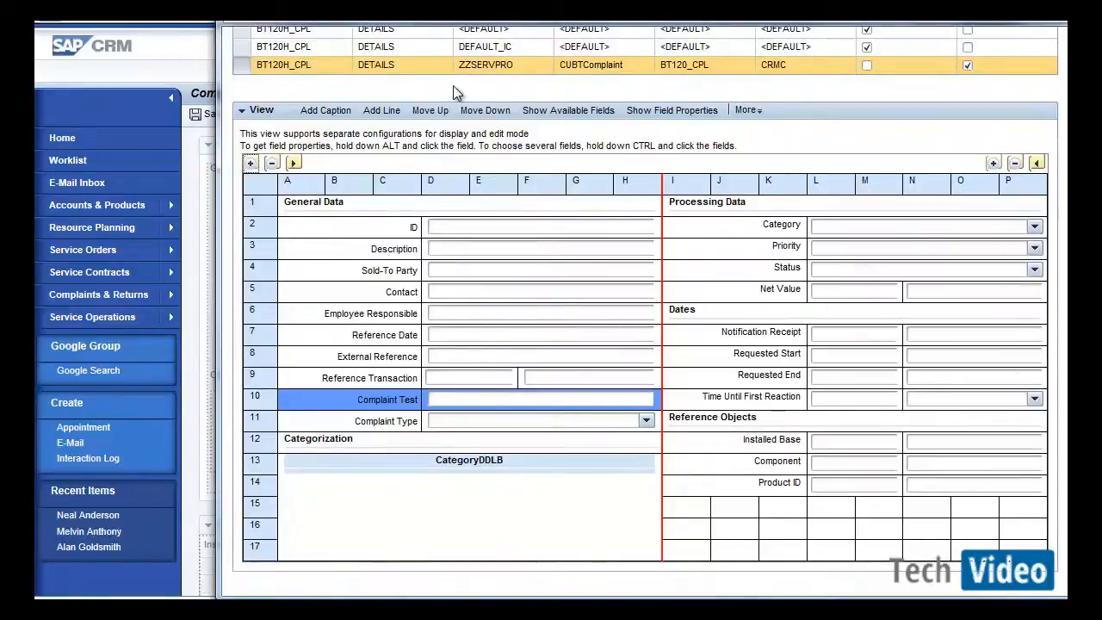
{"action": "scroll", "coordinate": [646, 310], "scroll_direction": "up", "scroll_amount": 2}
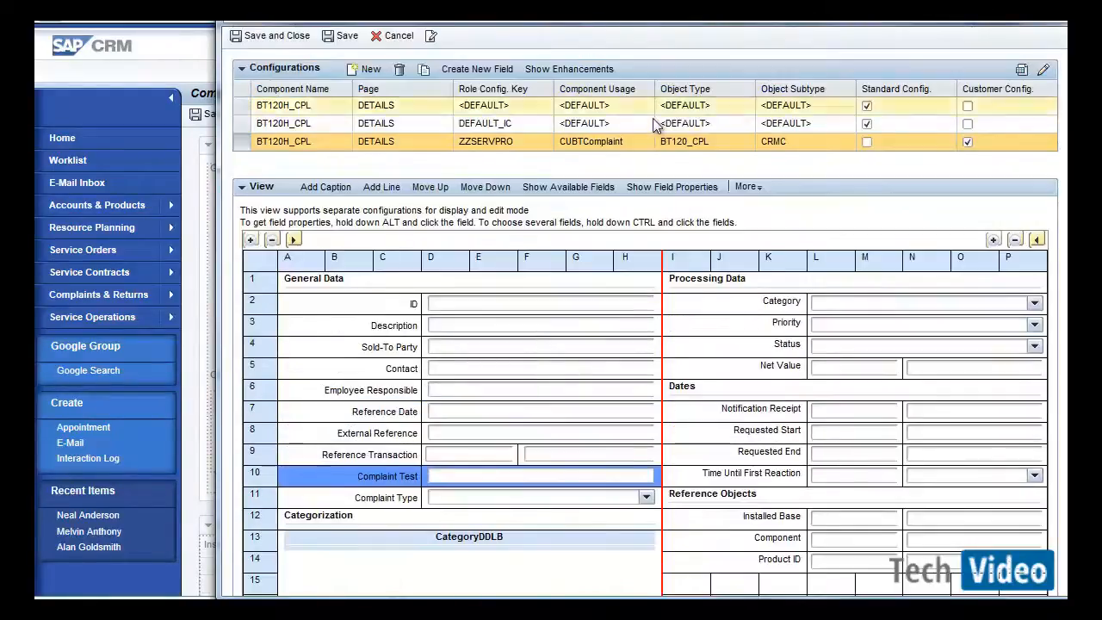
{"action": "left_click", "coordinate": [290, 38]}
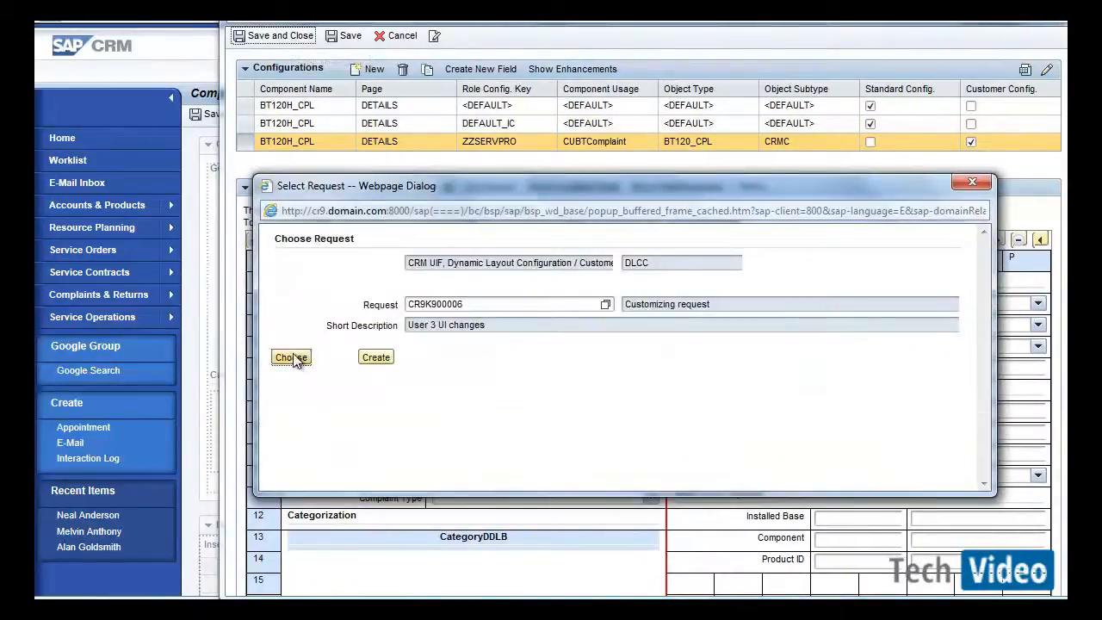
{"action": "left_click", "coordinate": [291, 357]}
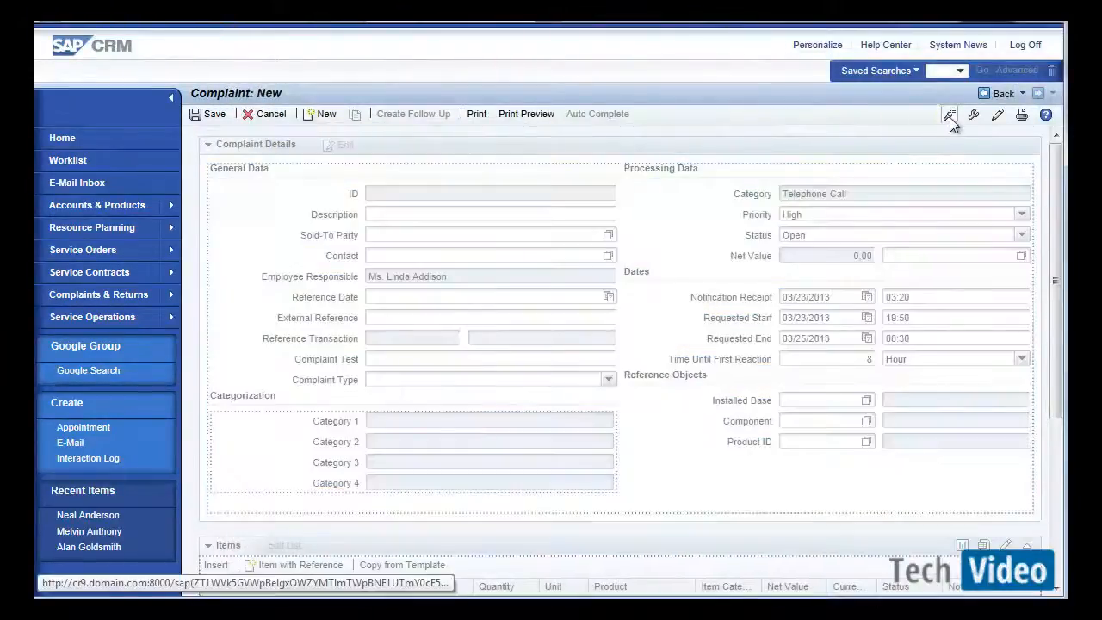
Leave configuration mode and check the Complaint Type dropdown's values on the new complaint.
{"action": "left_click", "coordinate": [949, 116]}
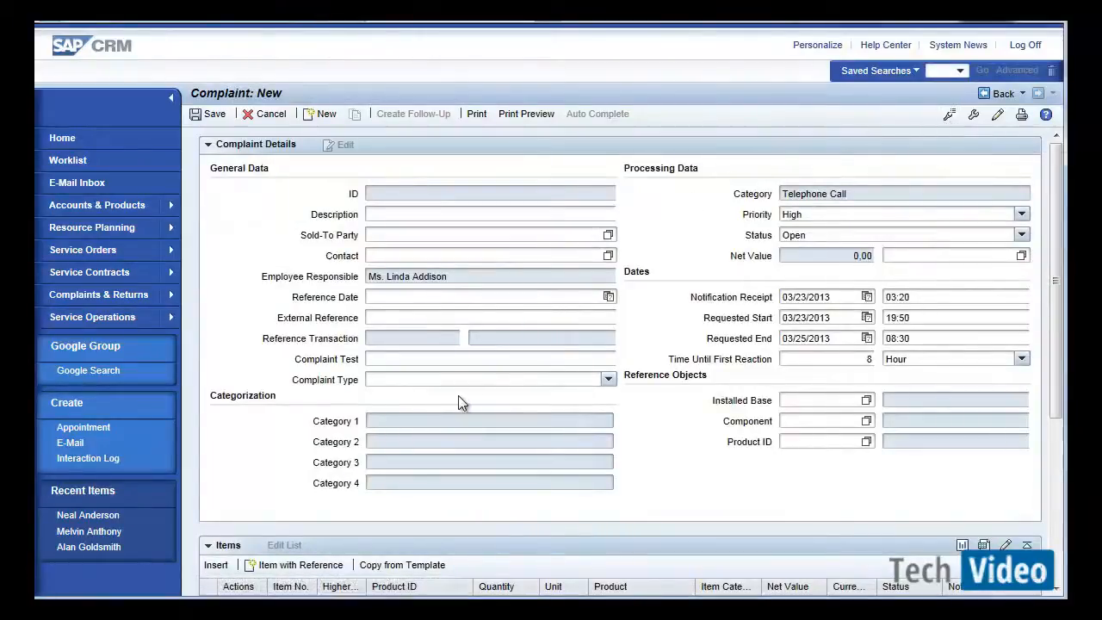
{"action": "left_click", "coordinate": [610, 382]}
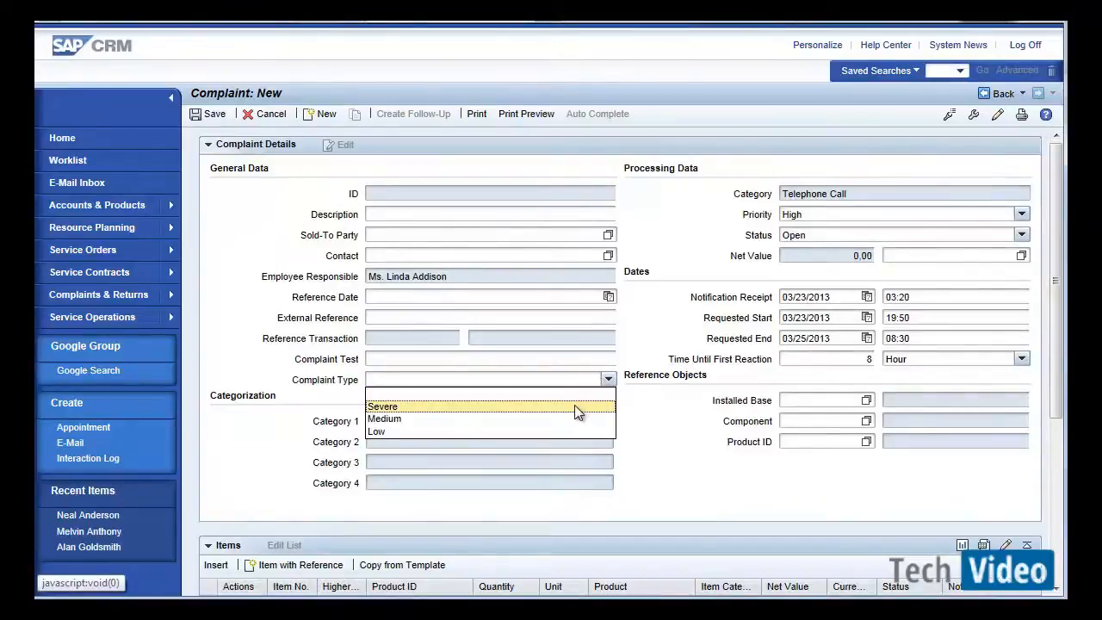
{"action": "left_click", "coordinate": [669, 441]}
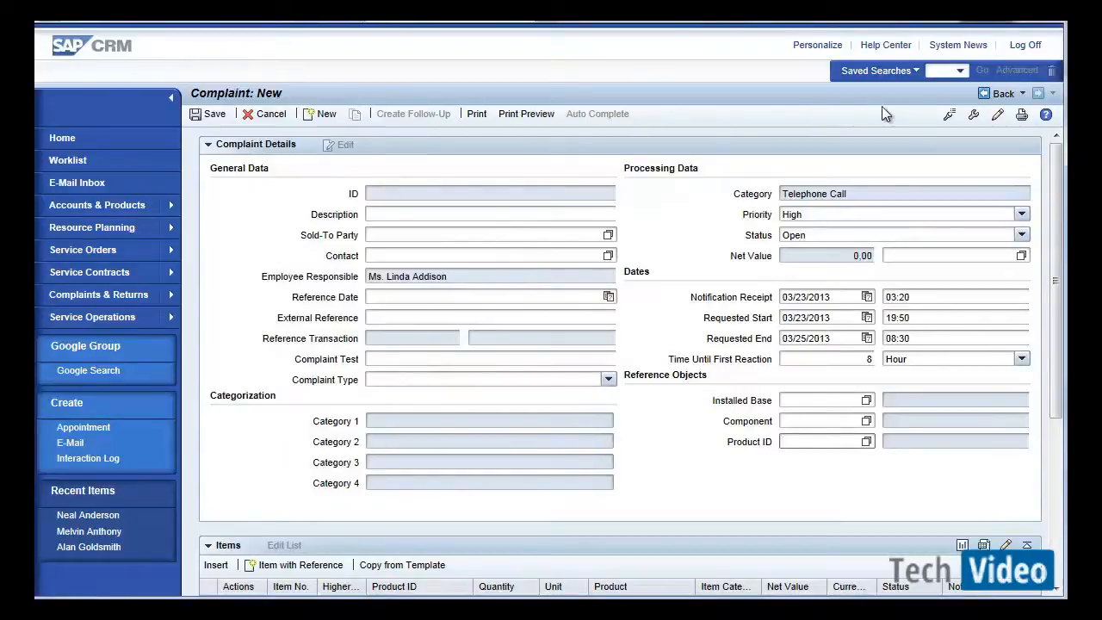
Leave the new complaint without saving changes.
{"action": "left_click", "coordinate": [998, 94]}
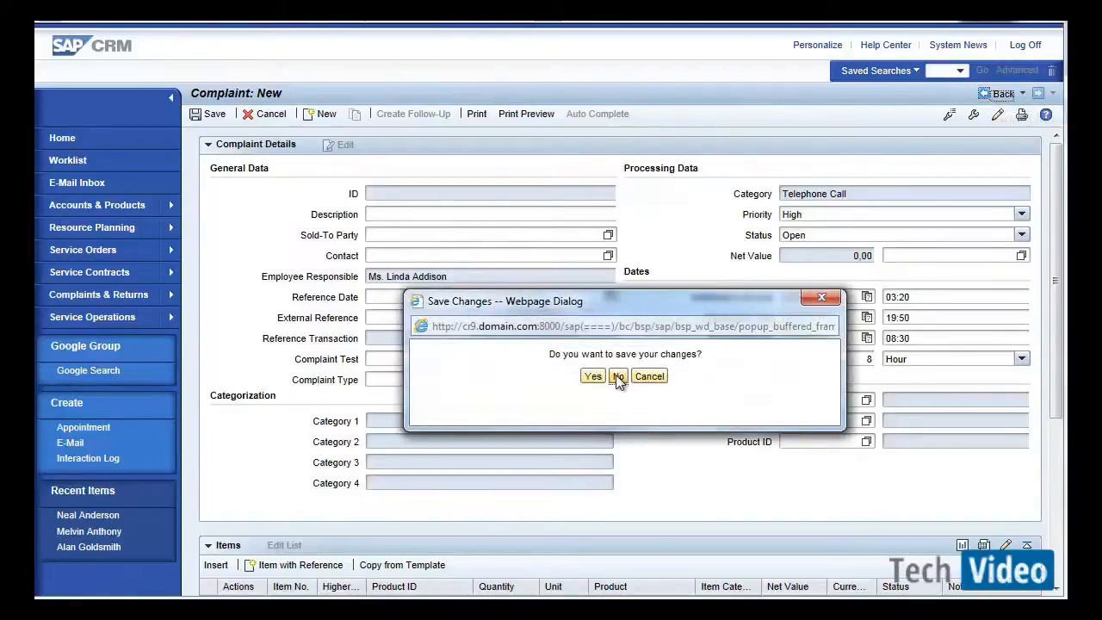
{"action": "left_click", "coordinate": [617, 376]}
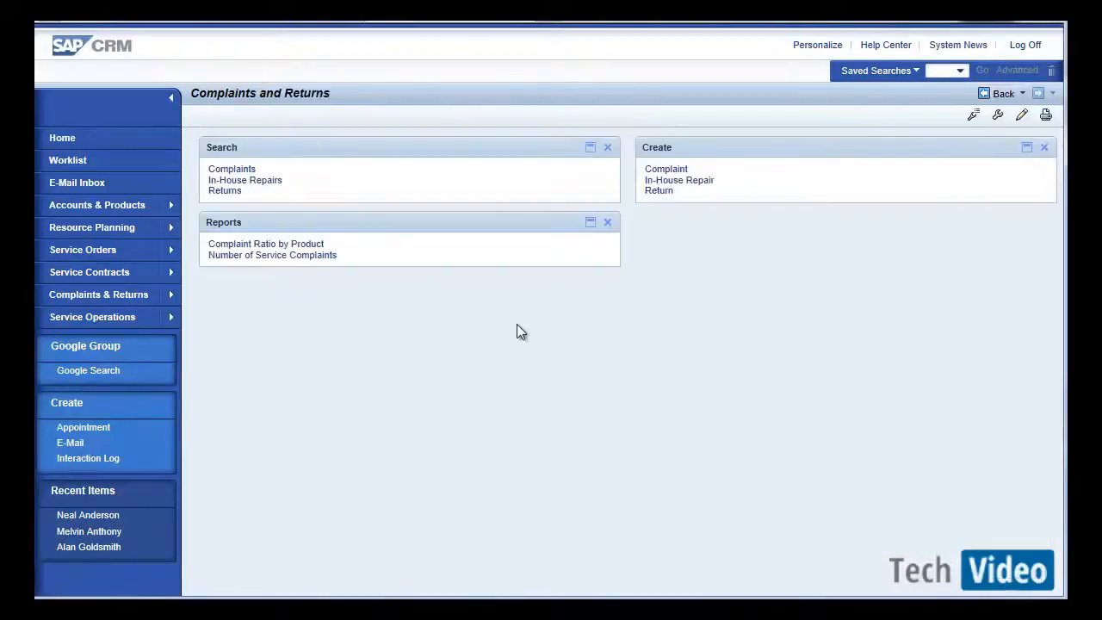
Search for complaints and open complaint 5000992.
{"action": "left_click", "coordinate": [248, 173]}
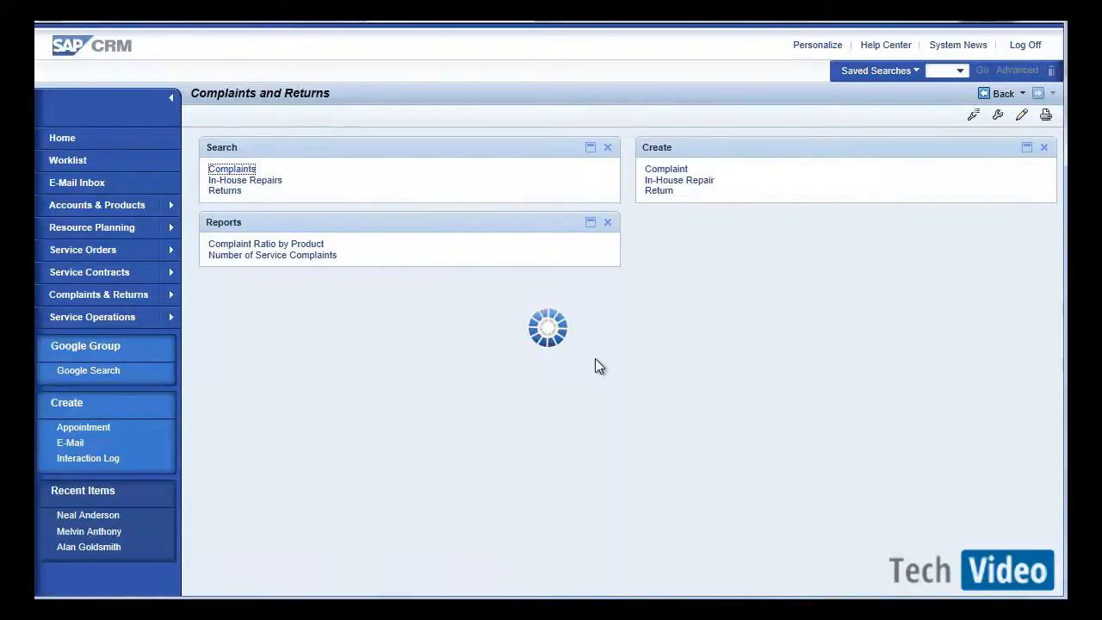
{"action": "left_click", "coordinate": [224, 294]}
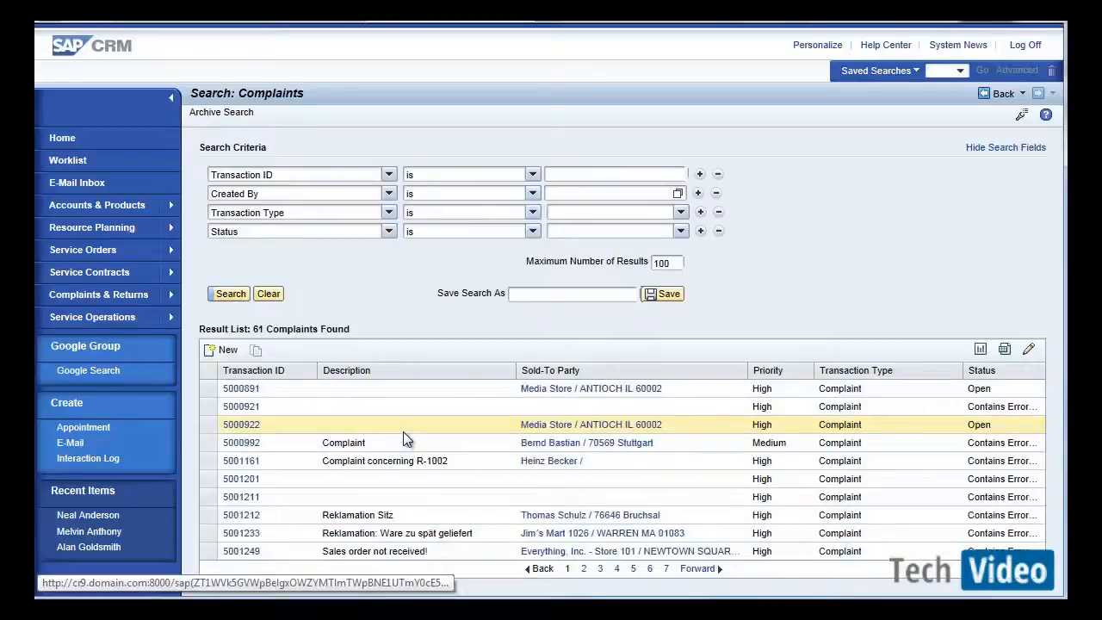
{"action": "left_click", "coordinate": [241, 442]}
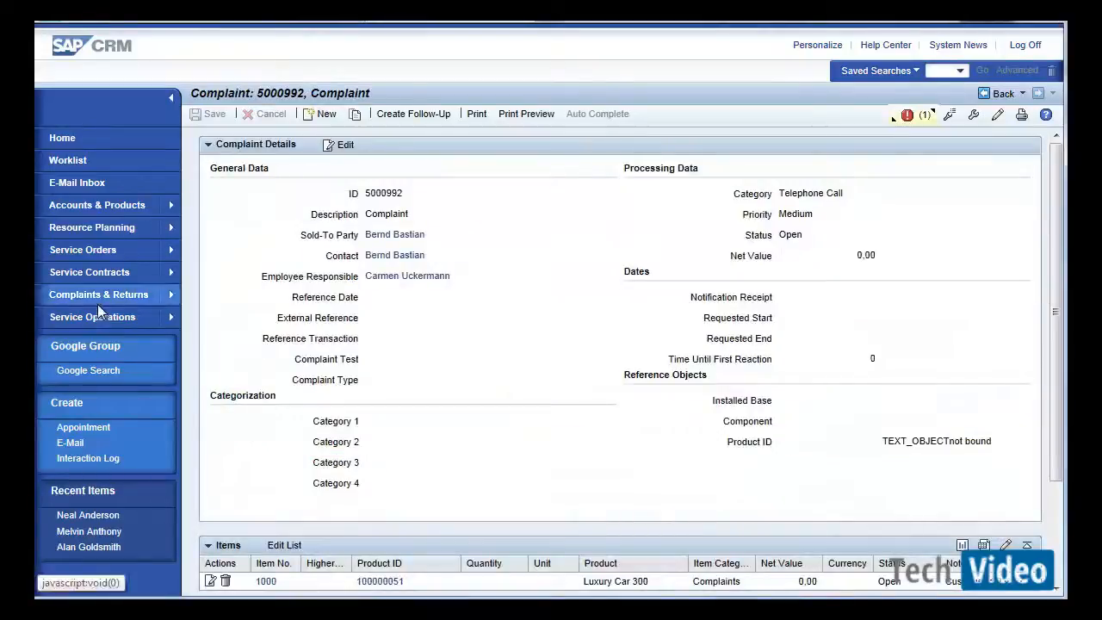
Edit complaint 5000992, set its Complaint Type to Severe, and save it.
{"action": "left_click", "coordinate": [343, 144]}
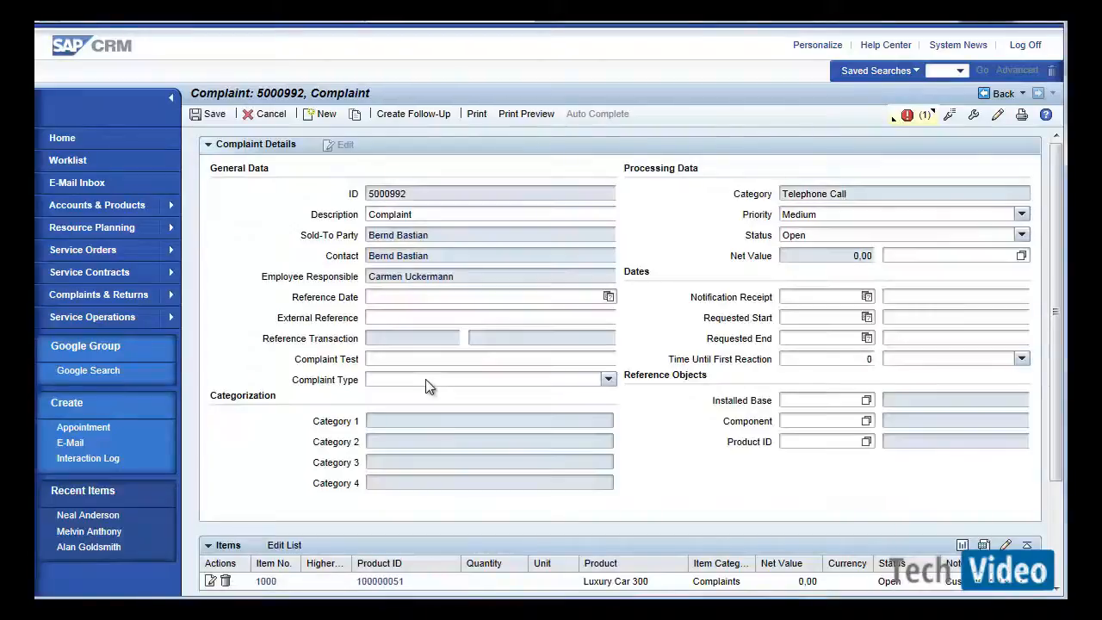
{"action": "left_click", "coordinate": [426, 379]}
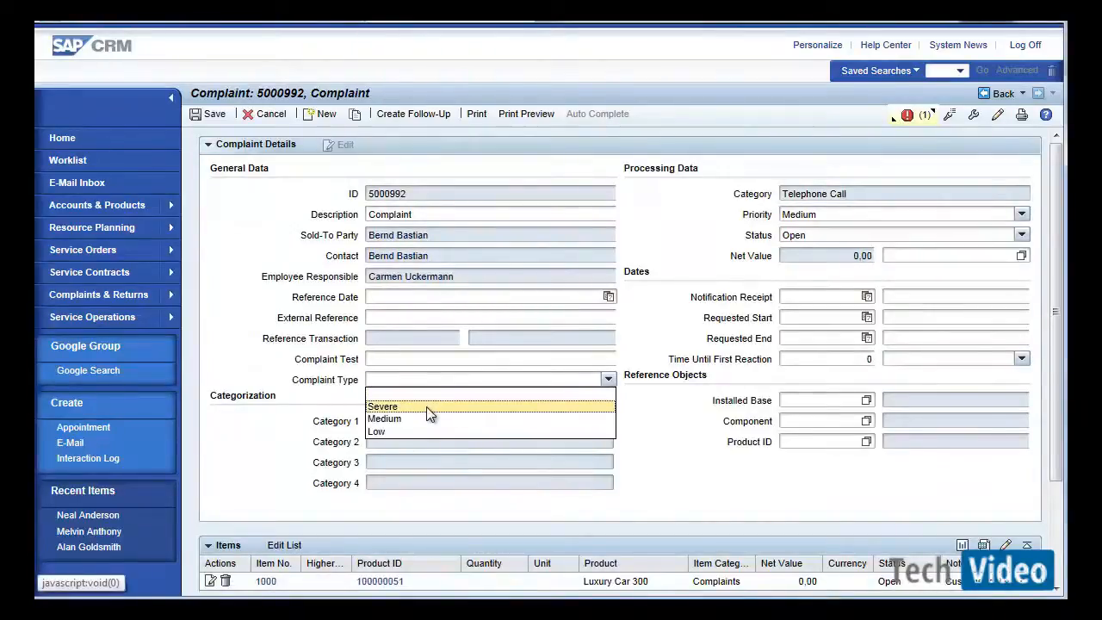
{"action": "left_click", "coordinate": [426, 407]}
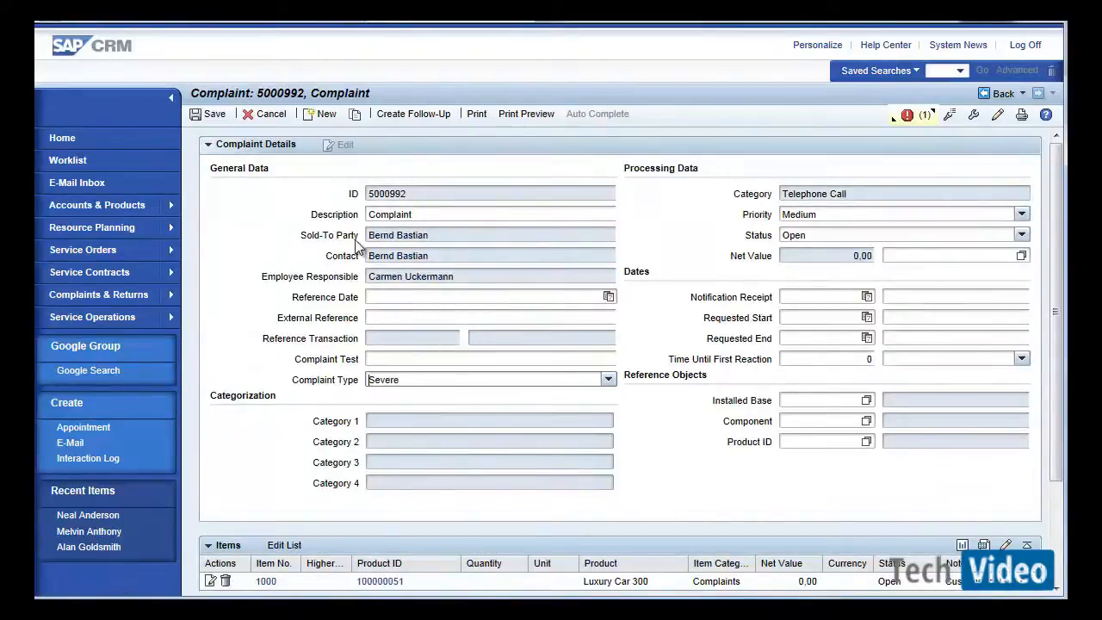
{"action": "left_click", "coordinate": [209, 118]}
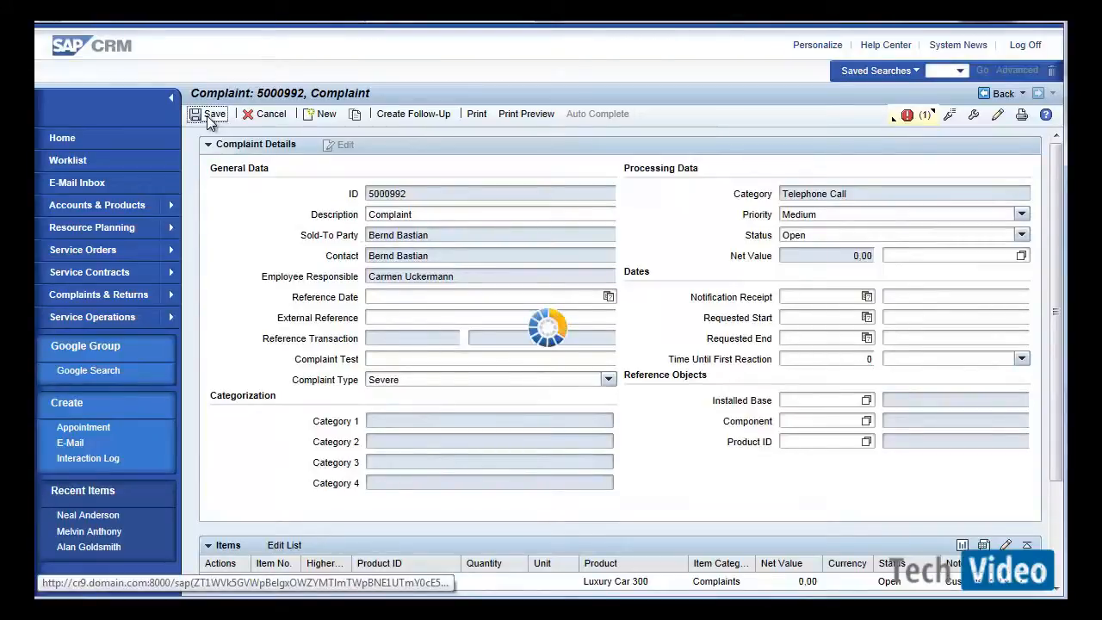
Return to the complaint search and open the search page's configuration.
{"action": "left_click", "coordinate": [994, 95]}
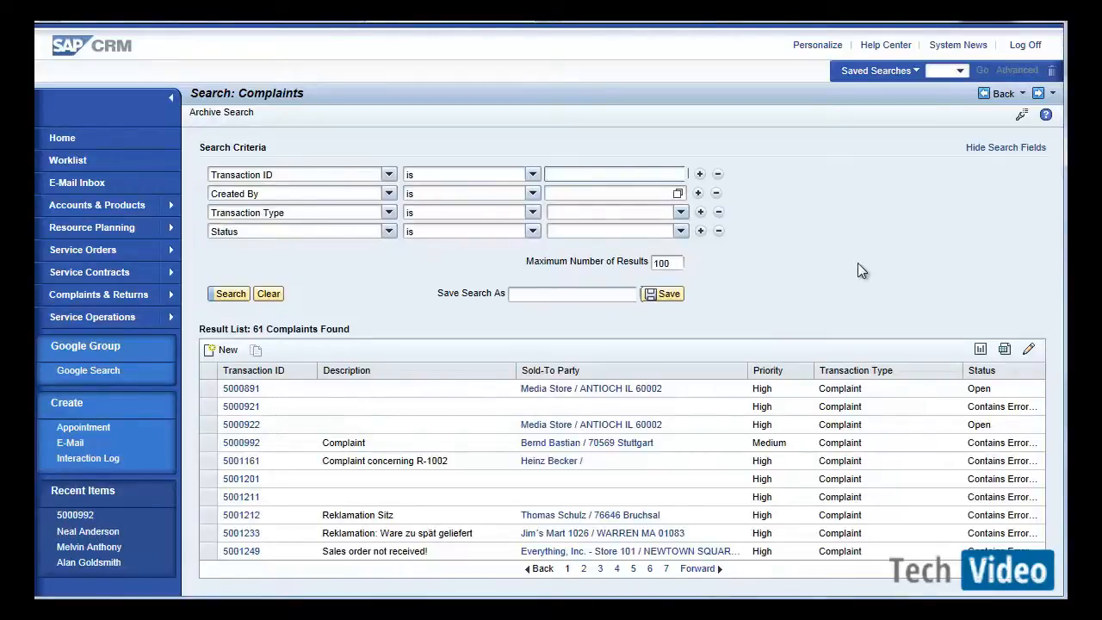
{"action": "left_click", "coordinate": [1019, 118]}
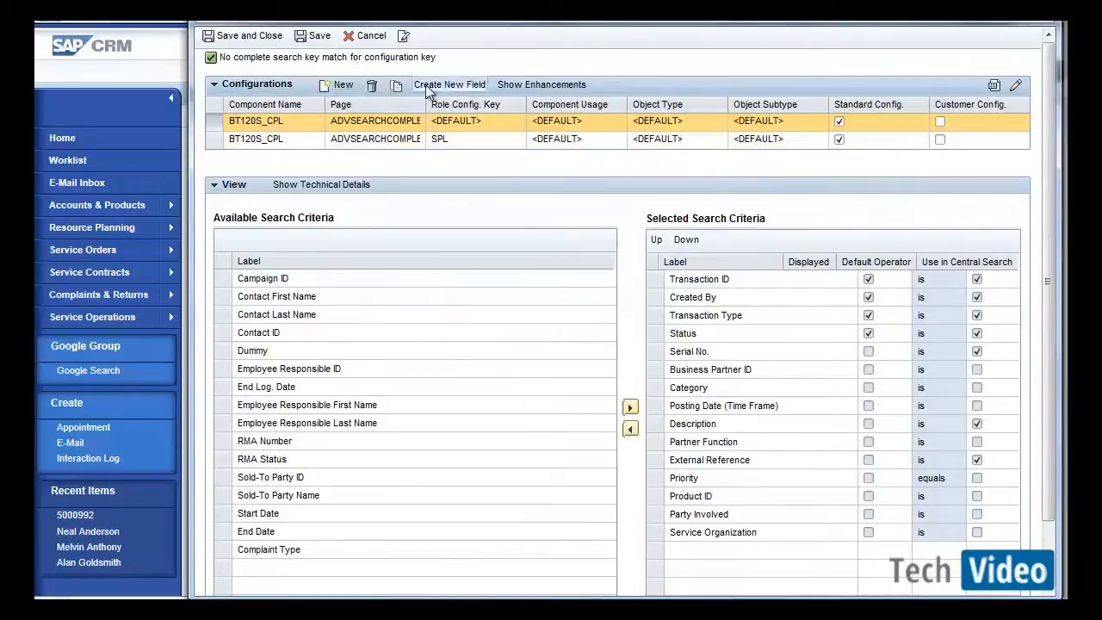
Copy the search criteria configuration for role ZZSERVPRO, add Complaint Type to the selected search criteria, and save it.
{"action": "left_click", "coordinate": [395, 87]}
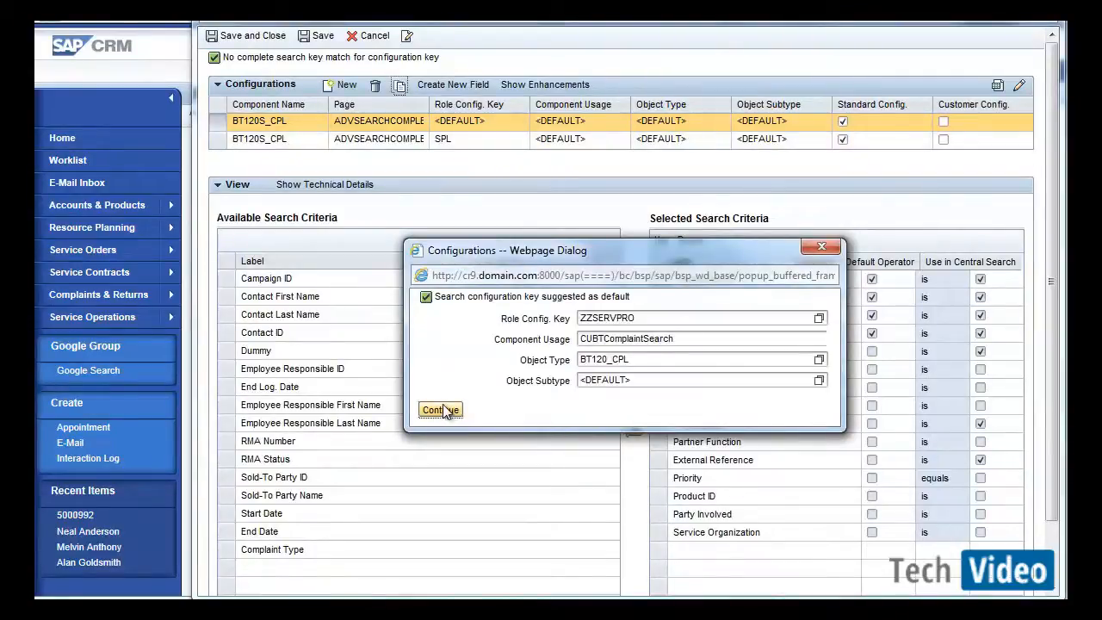
{"action": "left_click", "coordinate": [441, 409]}
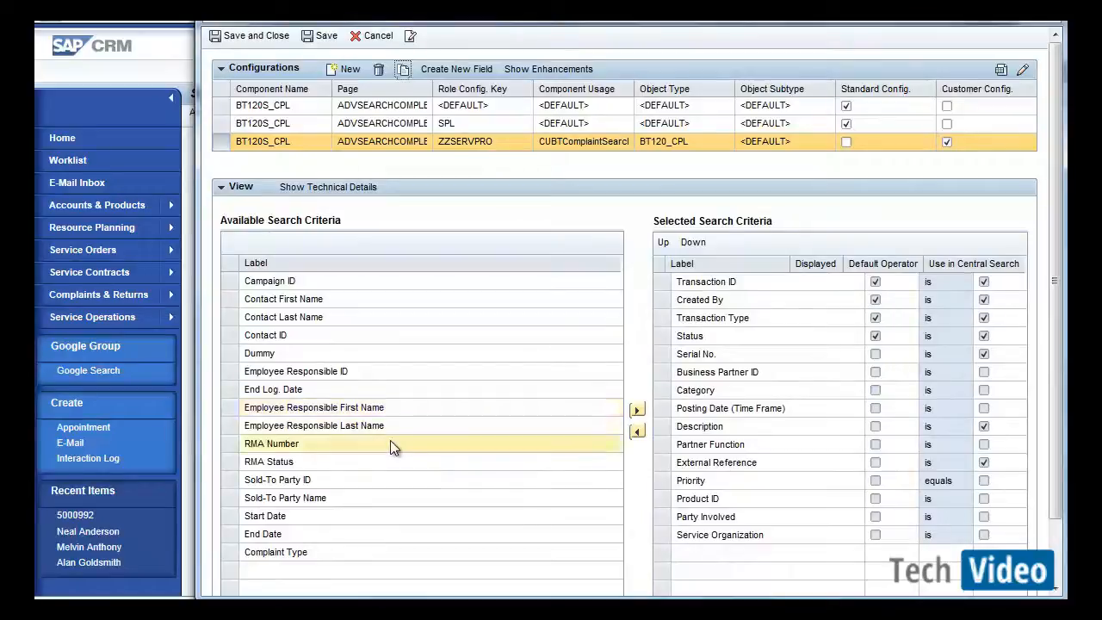
{"action": "left_click", "coordinate": [229, 552]}
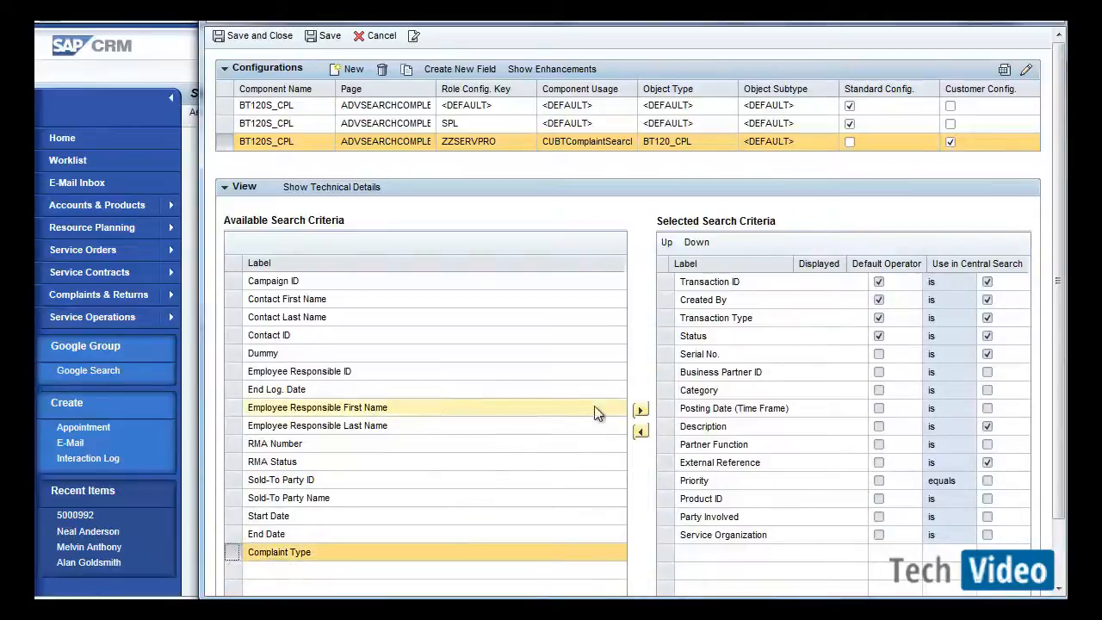
{"action": "left_click", "coordinate": [639, 411]}
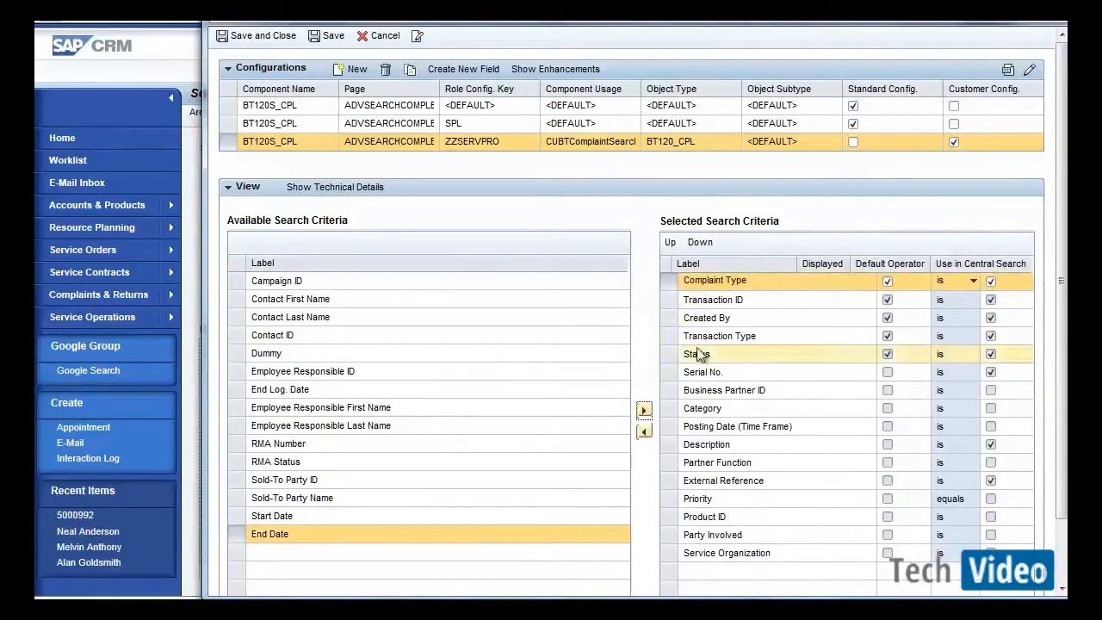
{"action": "left_click", "coordinate": [256, 38]}
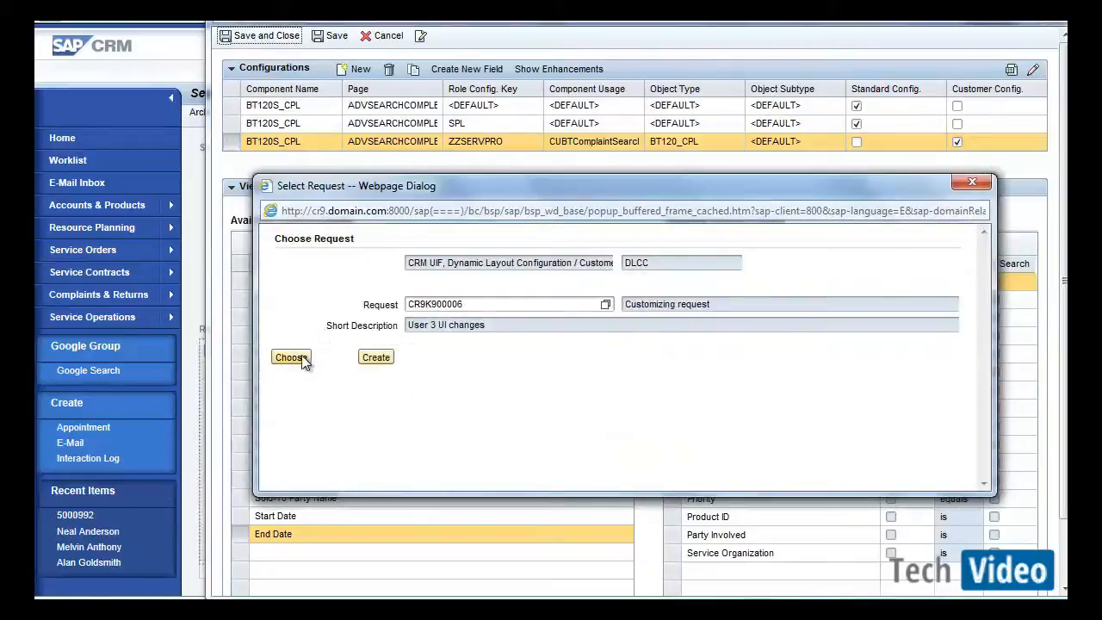
{"action": "left_click", "coordinate": [291, 357]}
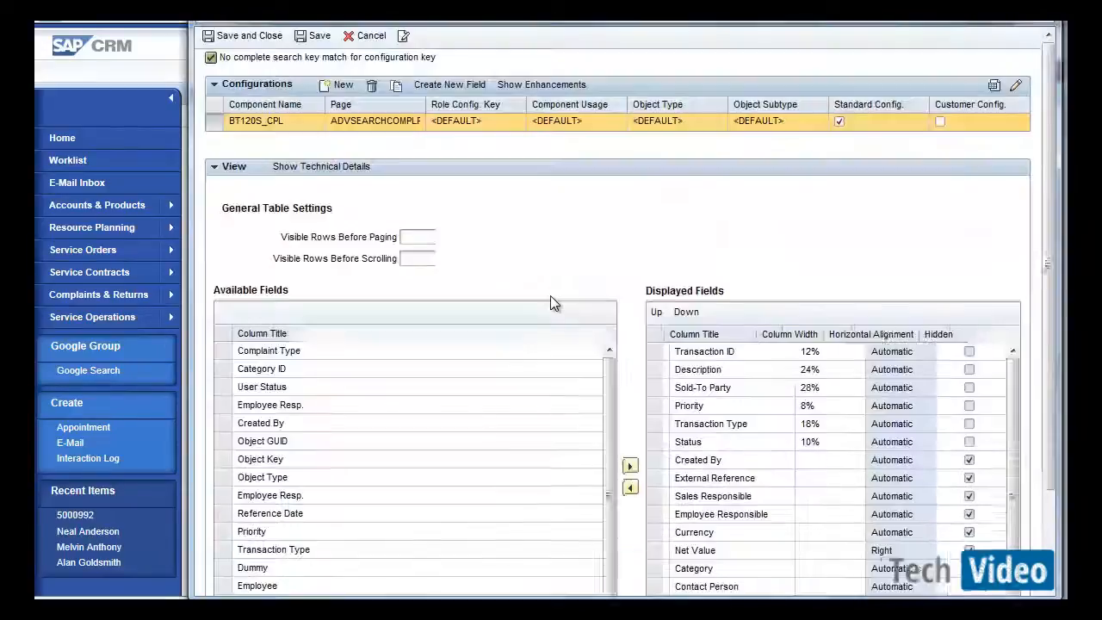
Copy the result list configuration for role ZZSERVPRO and display Complaint Type as a column 12% wide.
{"action": "left_click", "coordinate": [396, 86]}
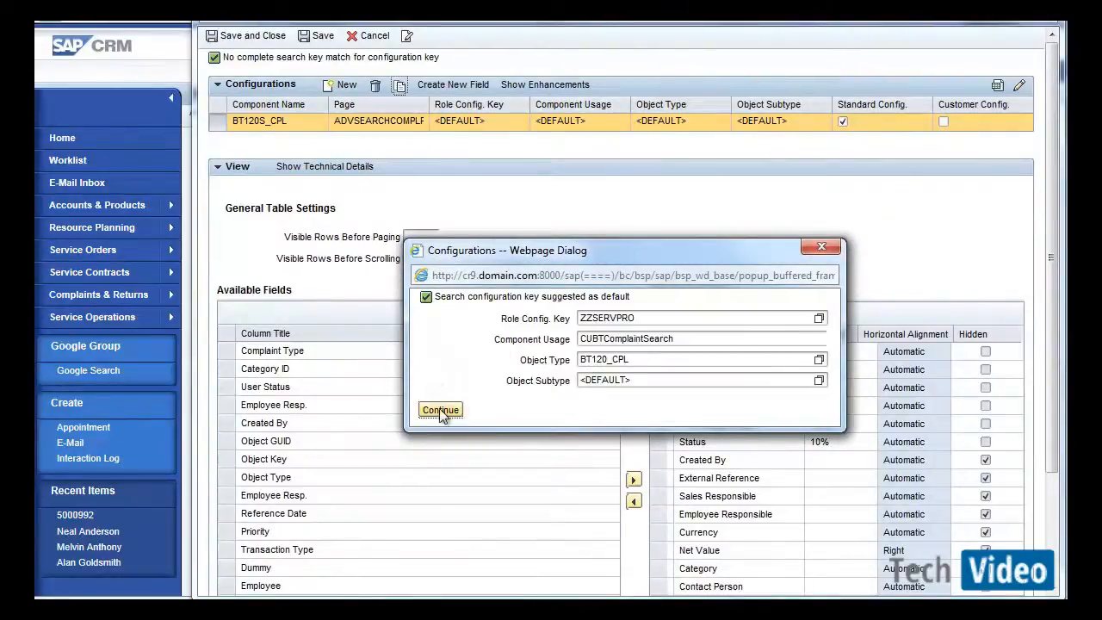
{"action": "left_click", "coordinate": [441, 410]}
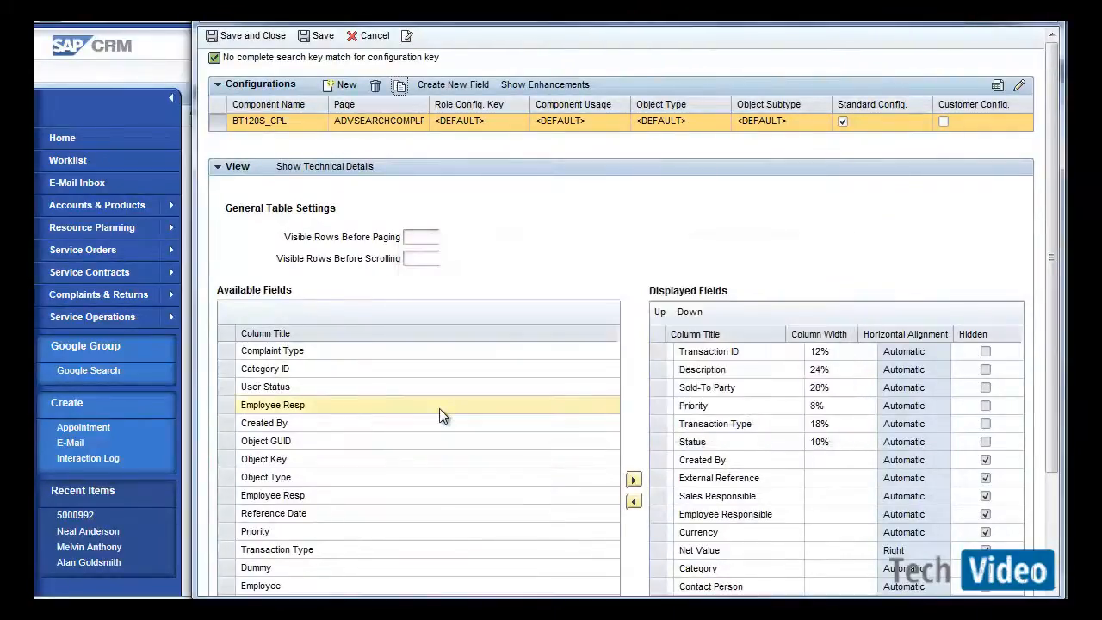
{"action": "left_click", "coordinate": [228, 353]}
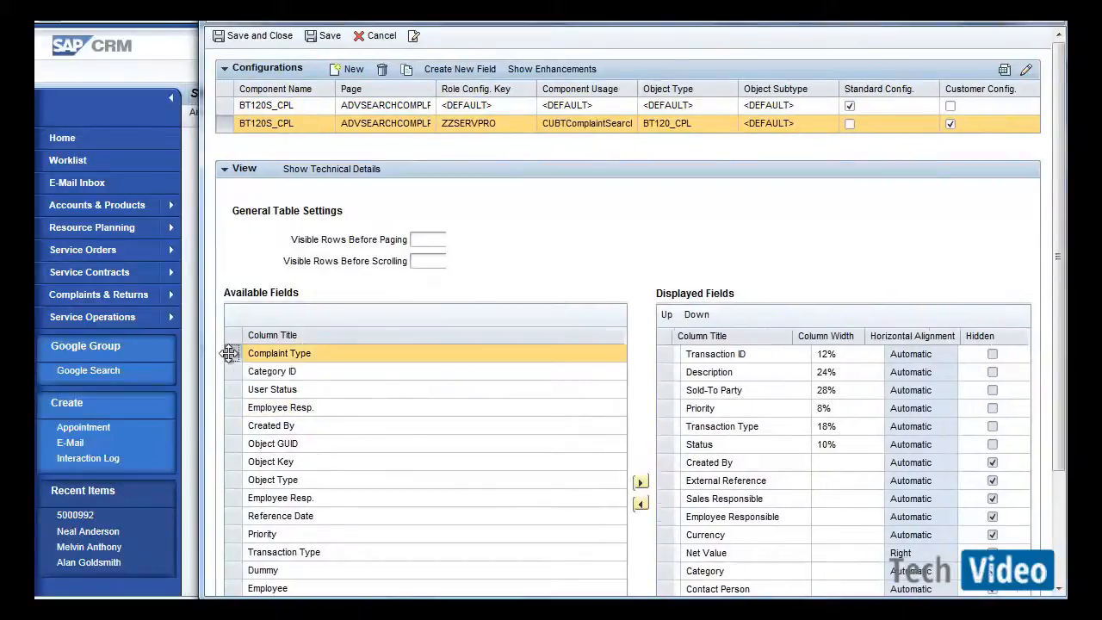
{"action": "left_click", "coordinate": [640, 484]}
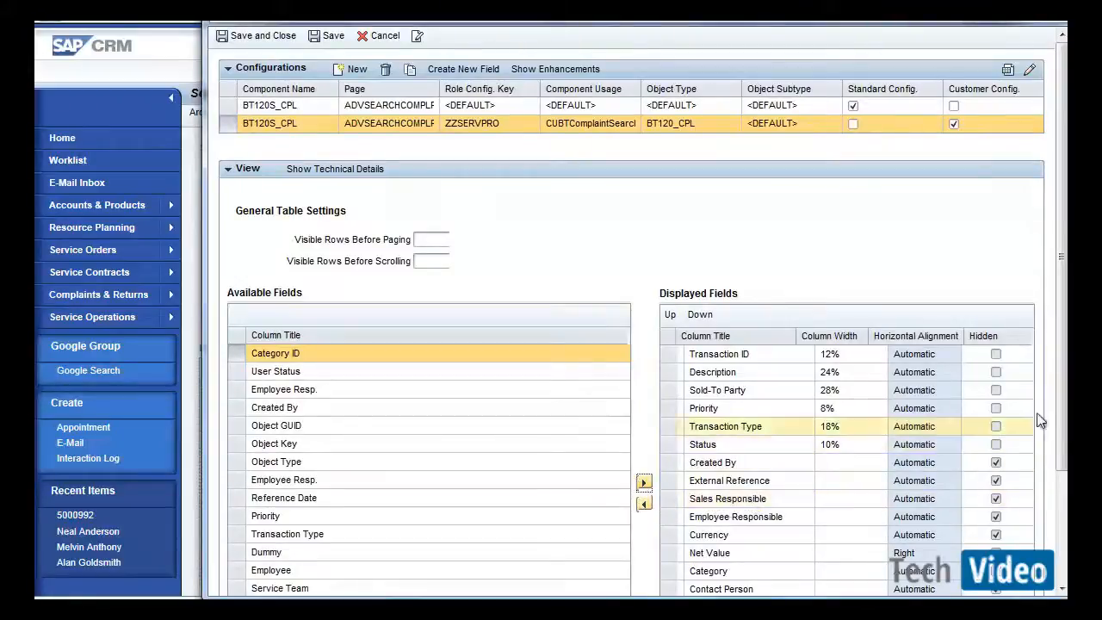
{"action": "scroll", "coordinate": [1064, 413], "scroll_direction": "down", "scroll_amount": 3}
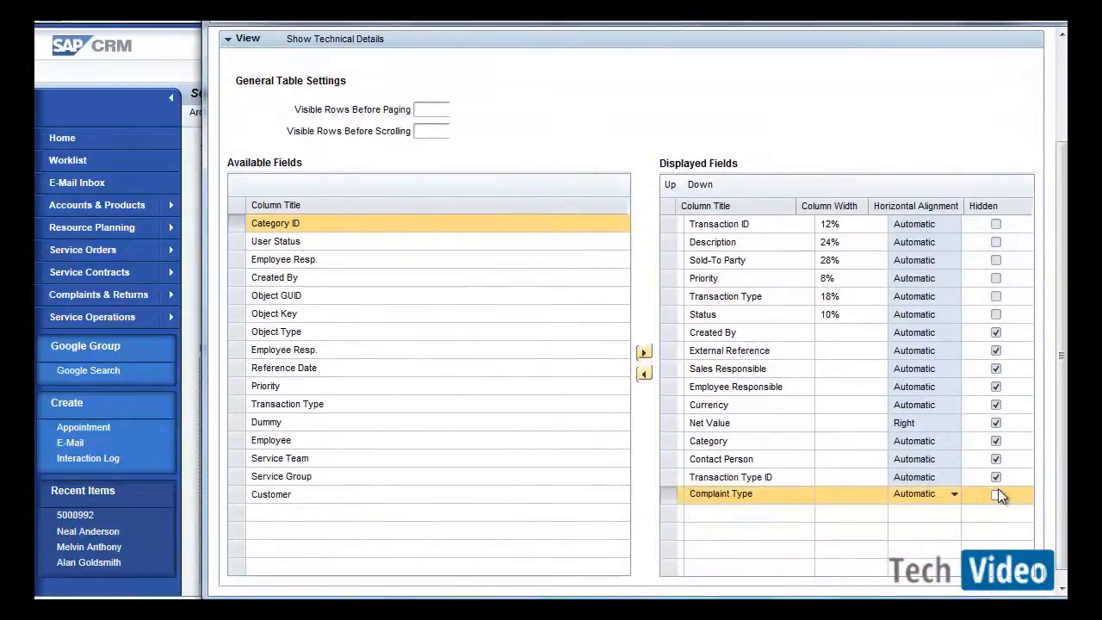
{"action": "left_click", "coordinate": [841, 491]}
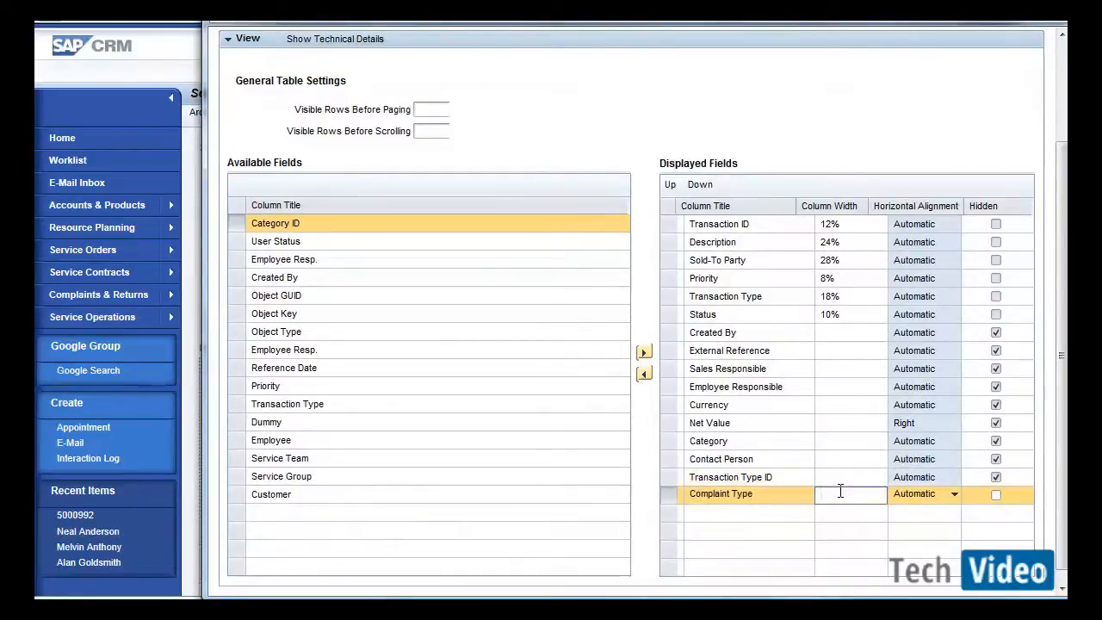
{"action": "type", "text": "12"}
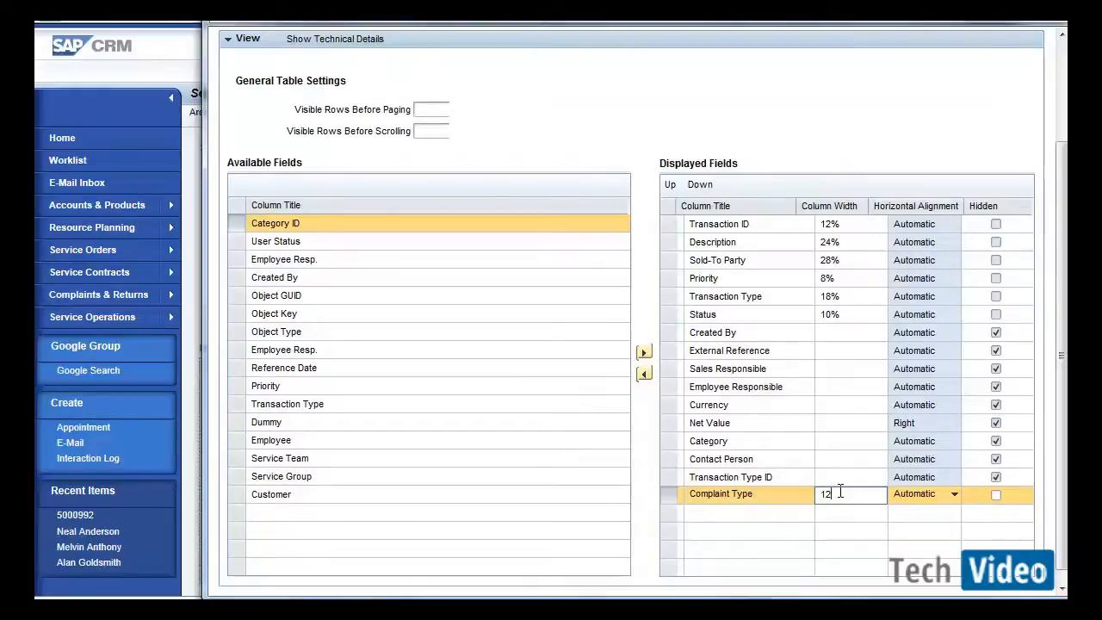
{"action": "type", "text": "%"}
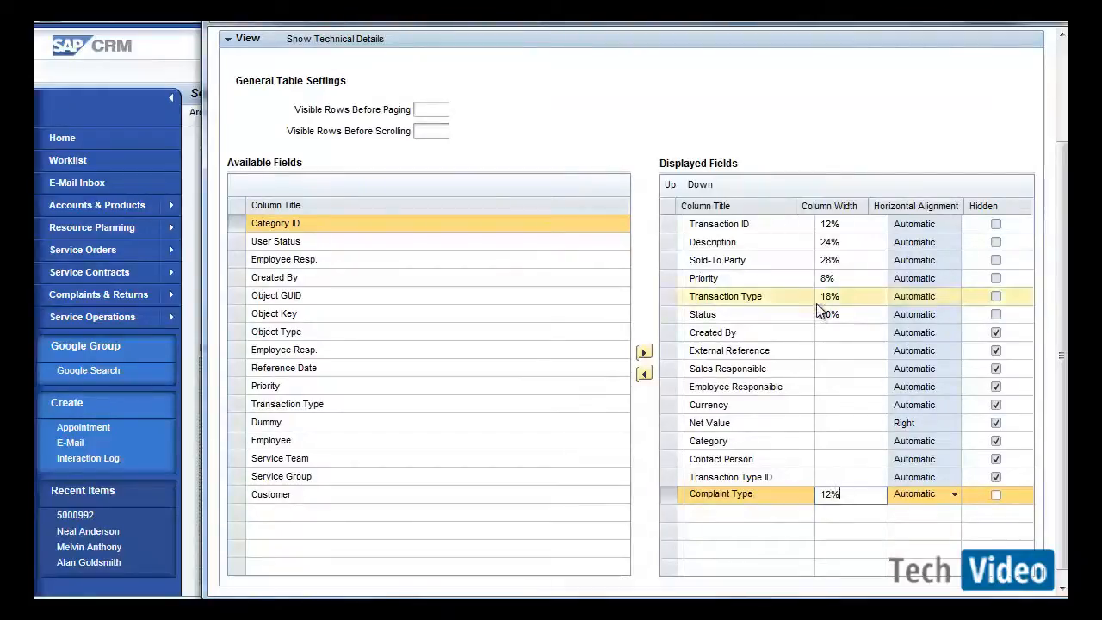
Set the Description column's width to 12%.
{"action": "left_click", "coordinate": [829, 246]}
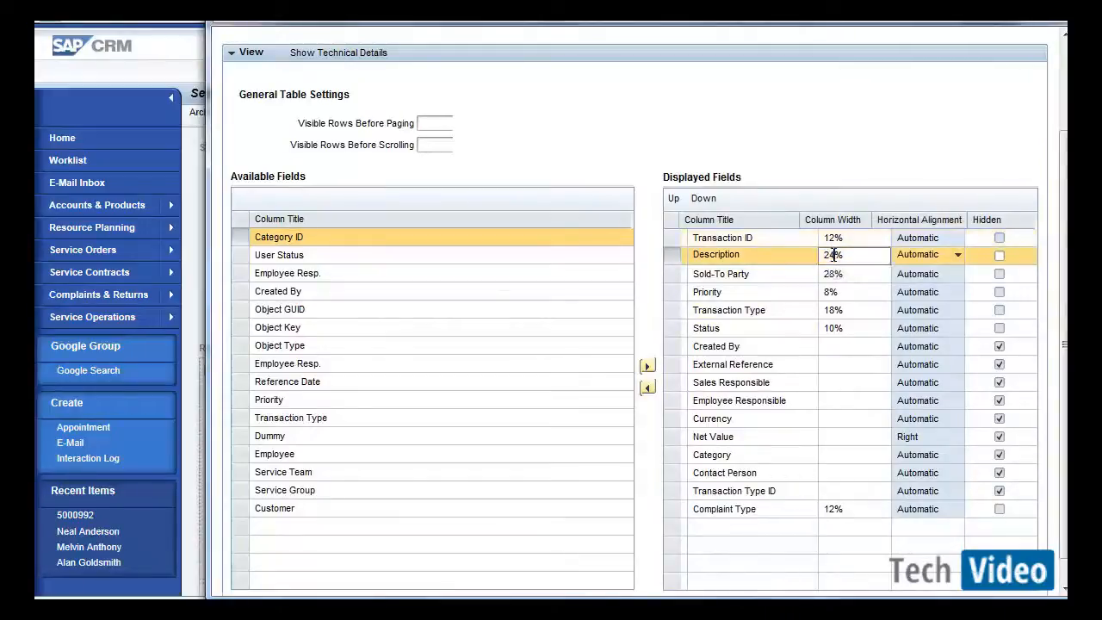
{"action": "key", "text": "BackSpace"}
{"action": "key", "text": "BackSpace"}
{"action": "type", "text": "12"}
Move the Complaint Type column up so it sits directly below Priority in the displayed fields.
{"action": "left_click", "coordinate": [673, 509]}
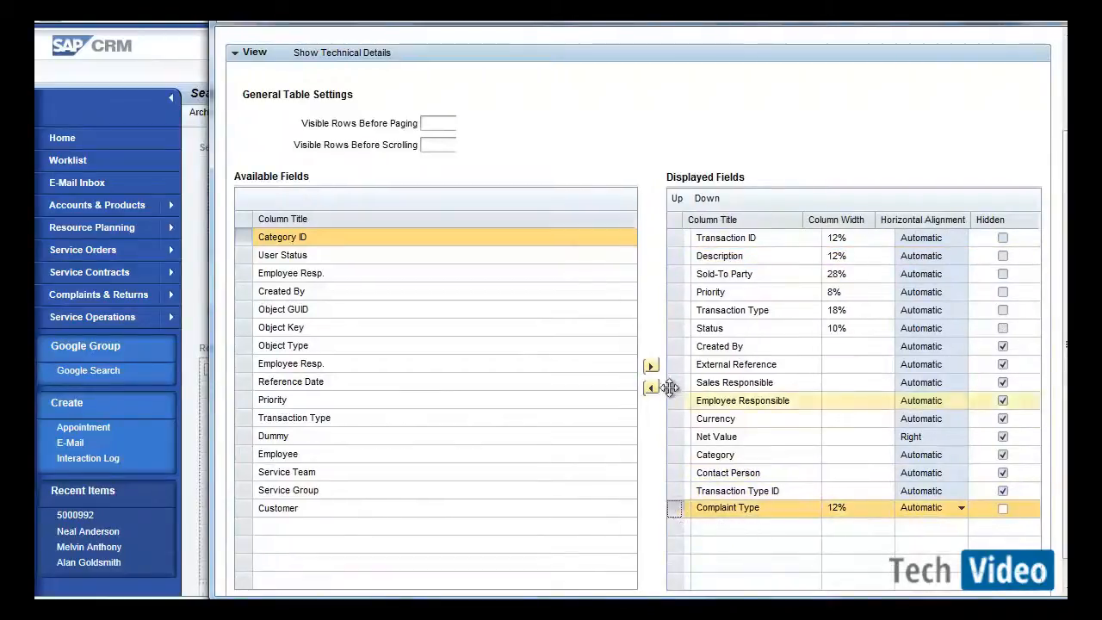
{"action": "left_click", "coordinate": [677, 202]}
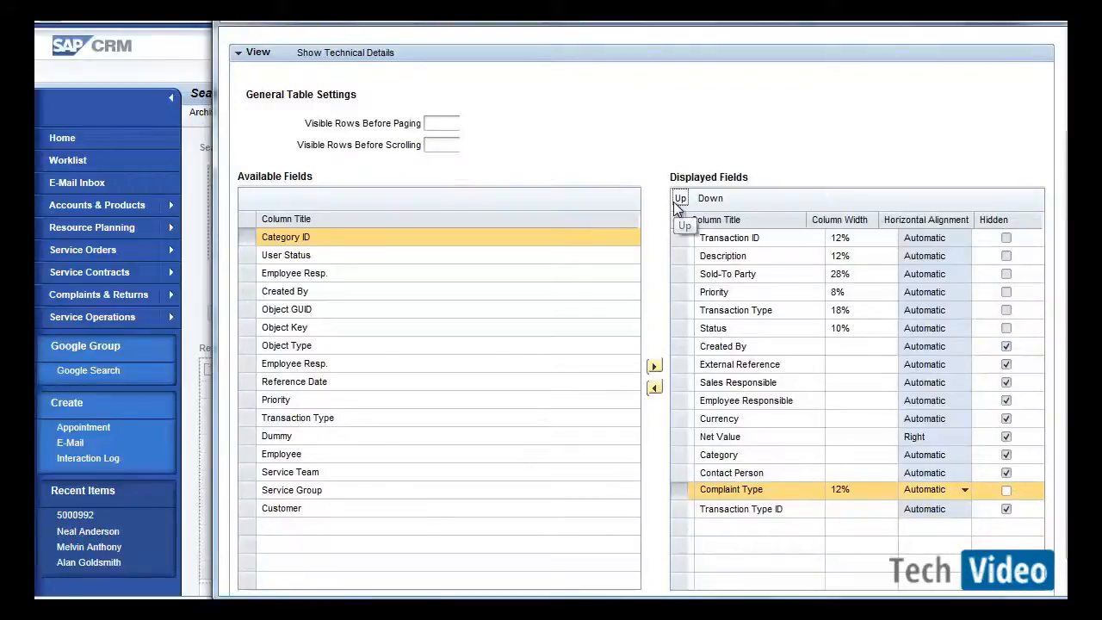
{"action": "left_click", "coordinate": [679, 199]}
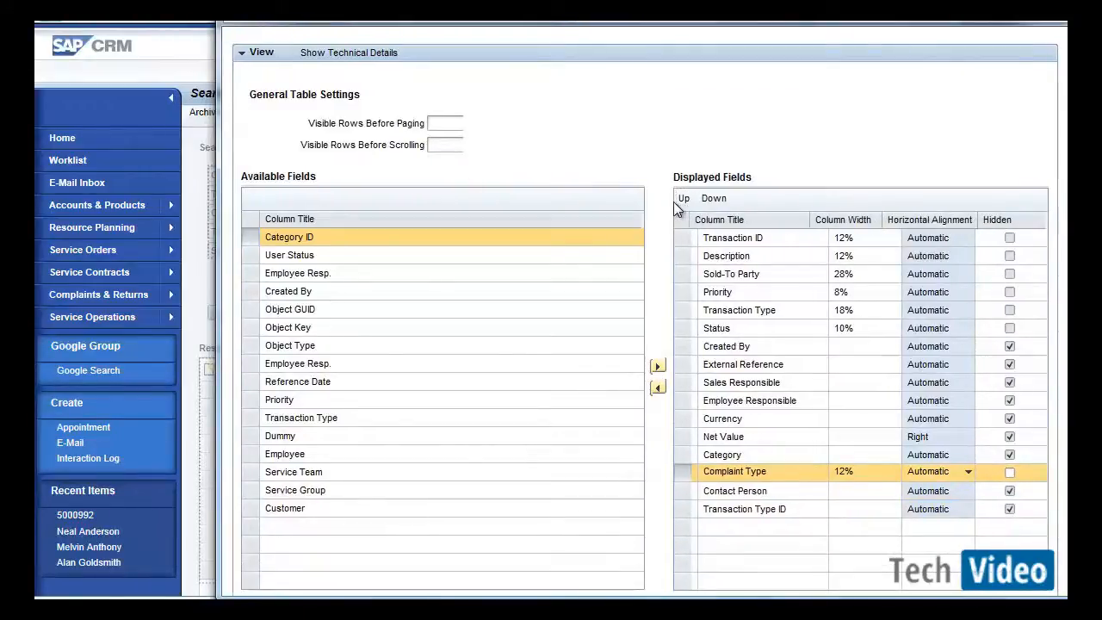
{"action": "left_click", "coordinate": [683, 198]}
{"action": "left_click", "coordinate": [684, 198]}
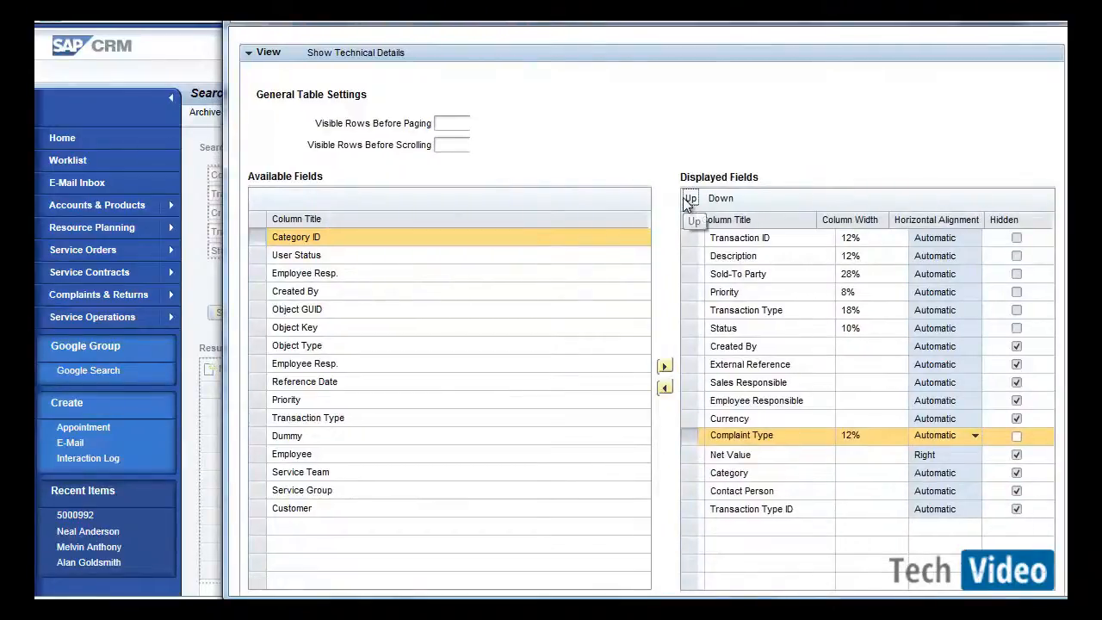
{"action": "left_click", "coordinate": [687, 199]}
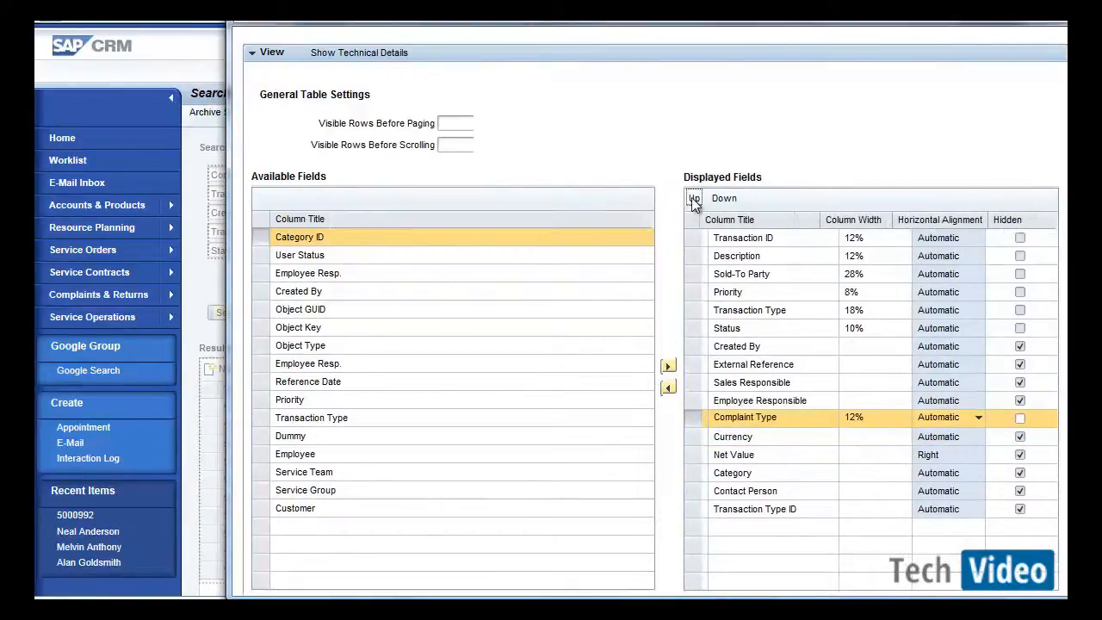
{"action": "left_click", "coordinate": [691, 197]}
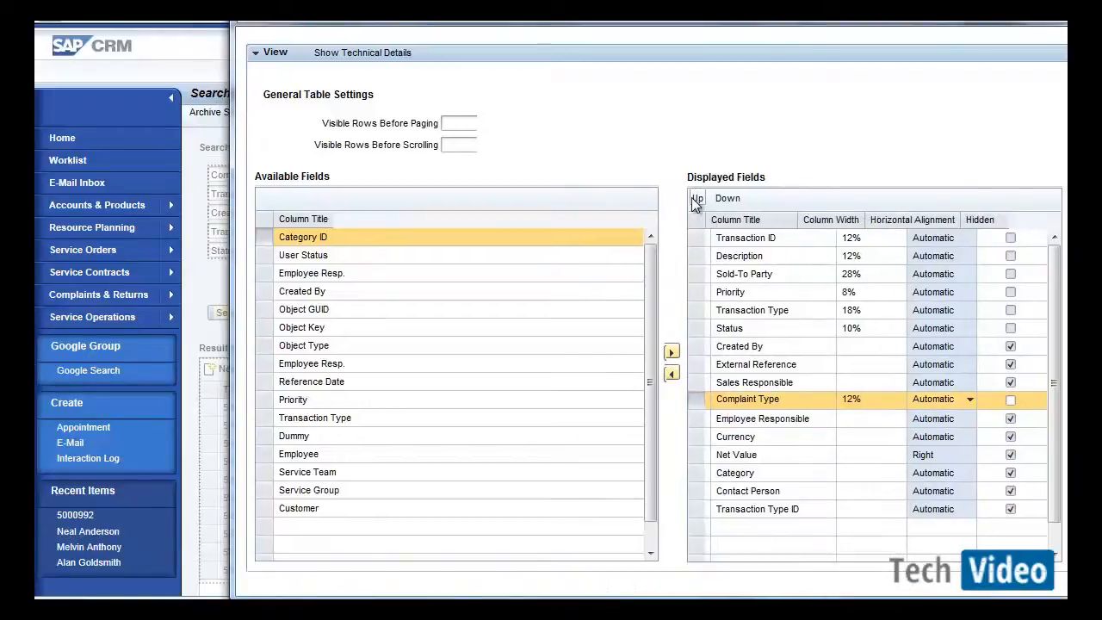
{"action": "left_click", "coordinate": [691, 197]}
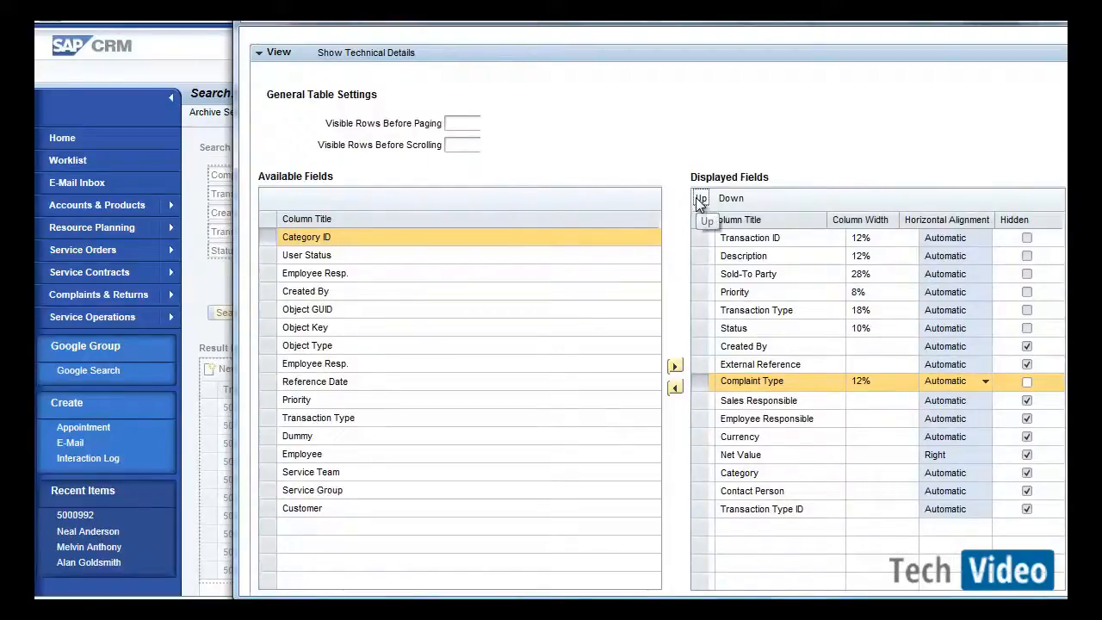
{"action": "left_click", "coordinate": [701, 199]}
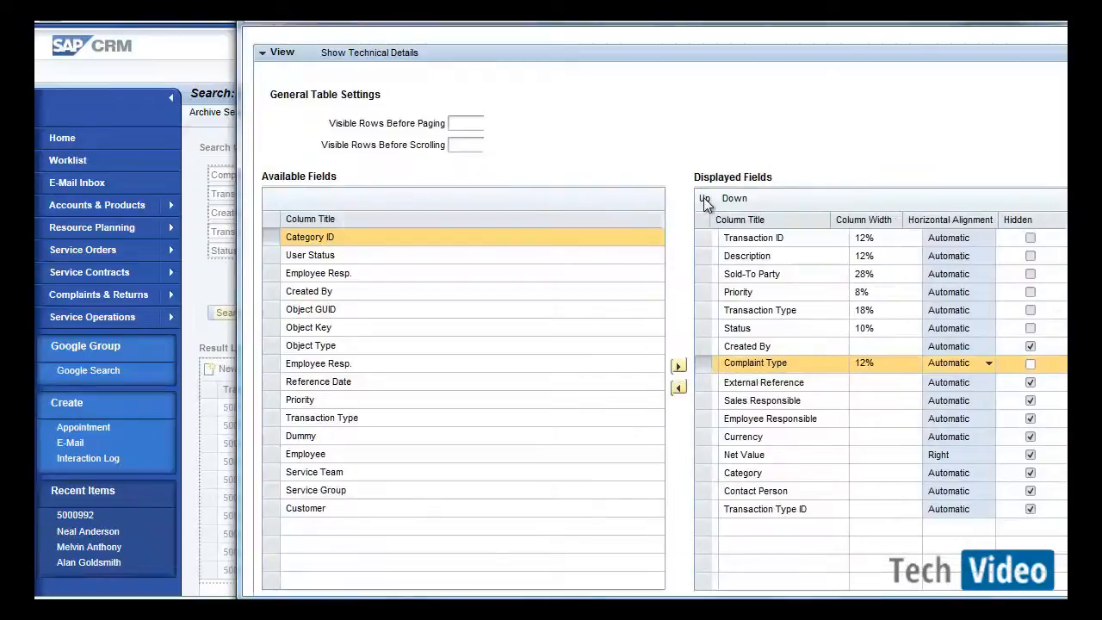
{"action": "left_click", "coordinate": [703, 198]}
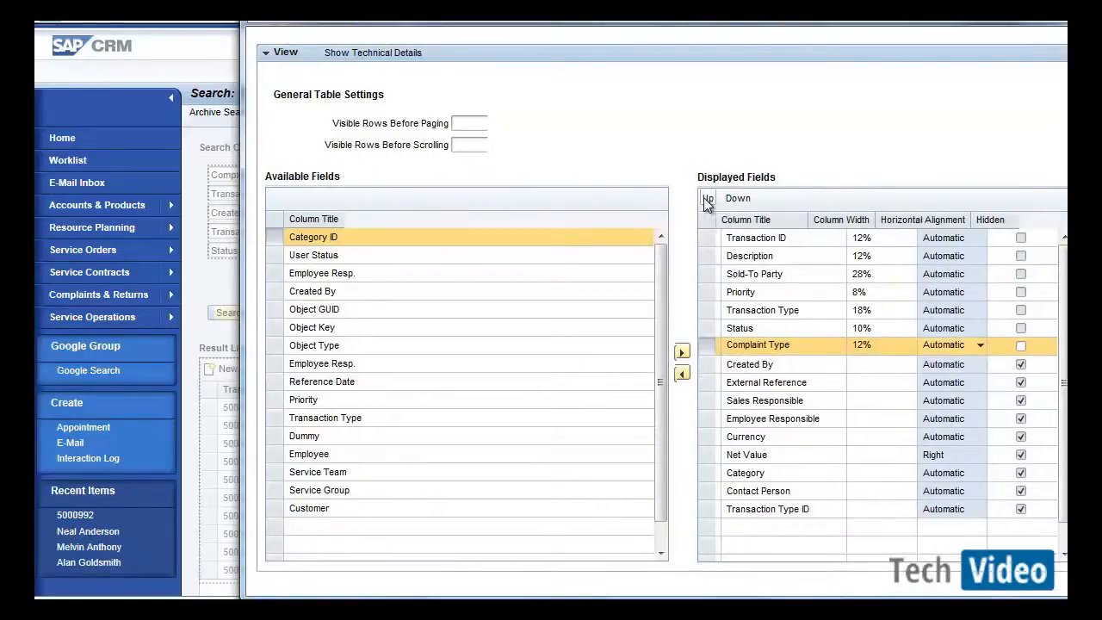
{"action": "left_click", "coordinate": [703, 198]}
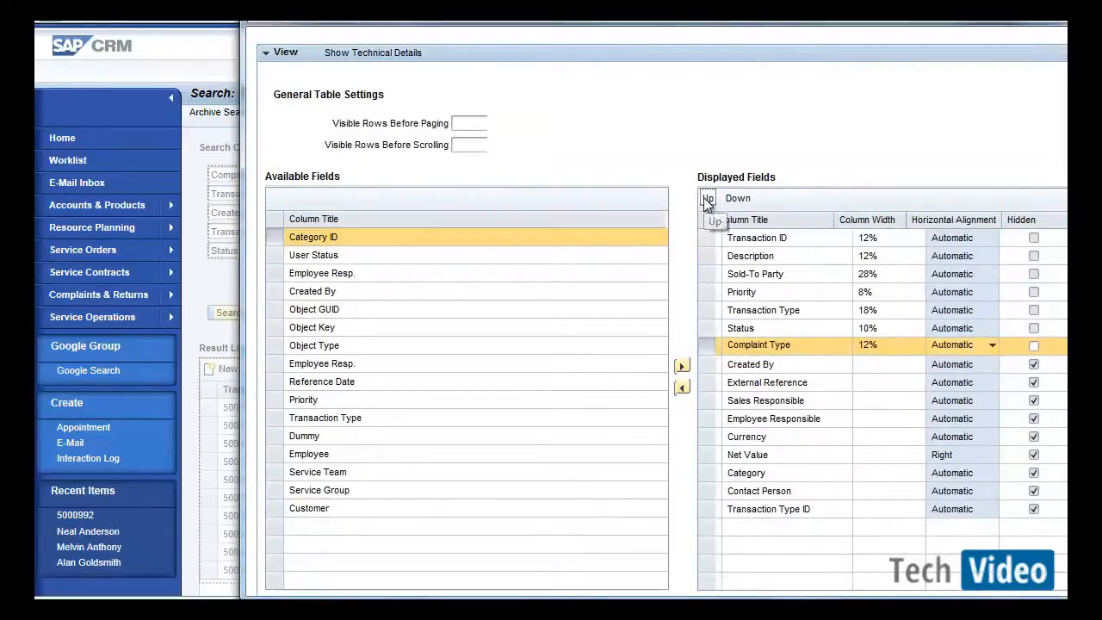
{"action": "left_click", "coordinate": [707, 199]}
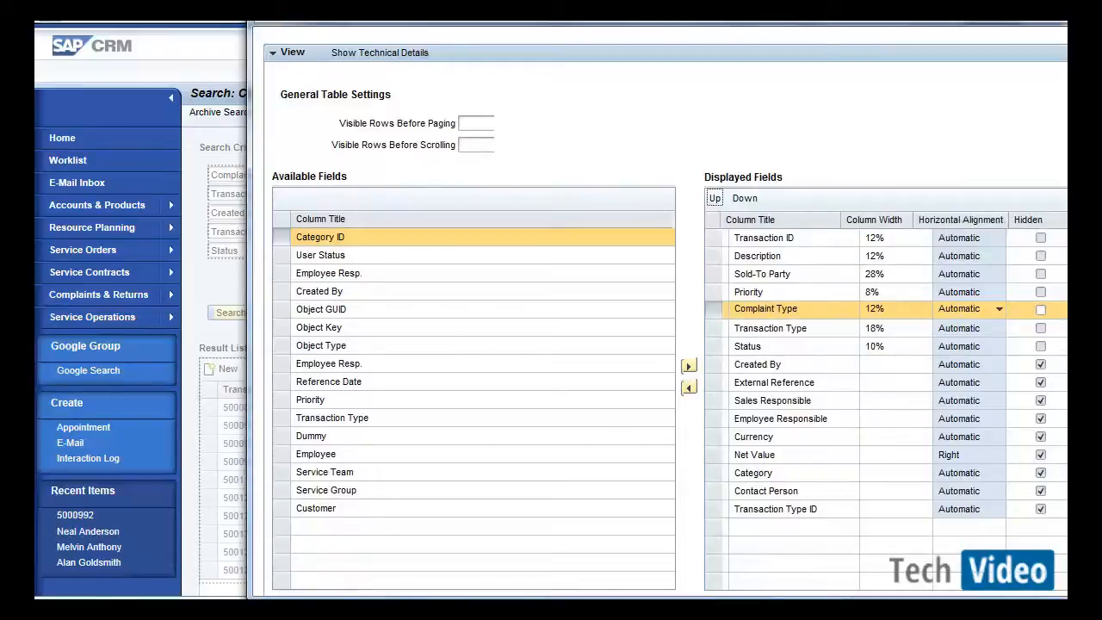
Save and close the result list configuration under customizing request CR9K900006.
{"action": "scroll", "coordinate": [1031, 84], "scroll_direction": "up", "scroll_amount": 3}
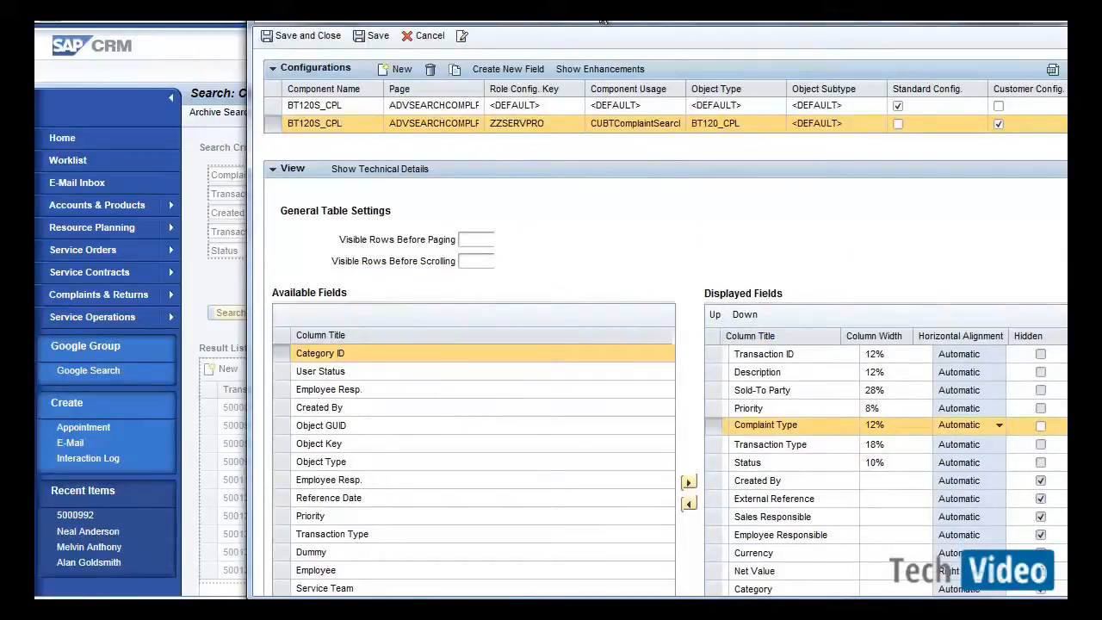
{"action": "left_click_drag", "start_coordinate": [594, 2], "coordinate": [534, 38]}
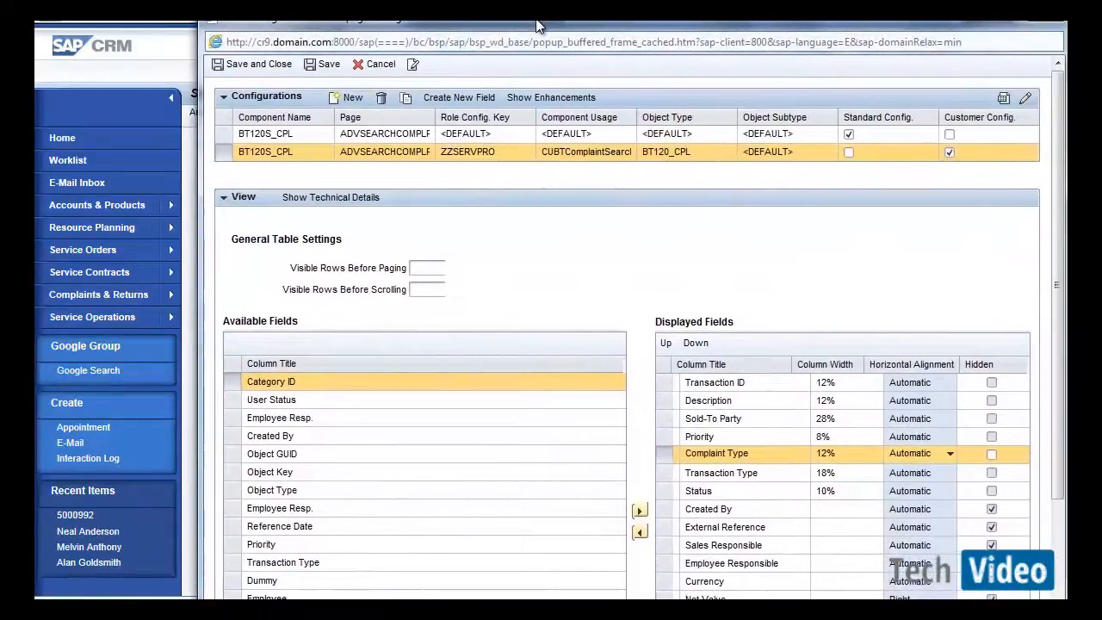
{"action": "left_click", "coordinate": [282, 68]}
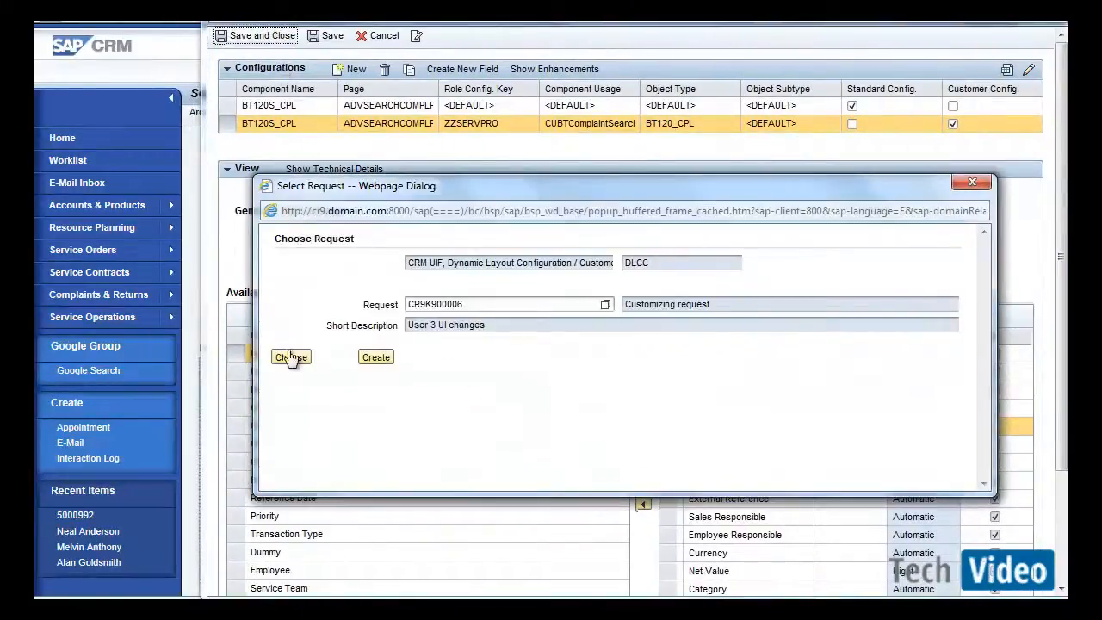
{"action": "left_click", "coordinate": [291, 357]}
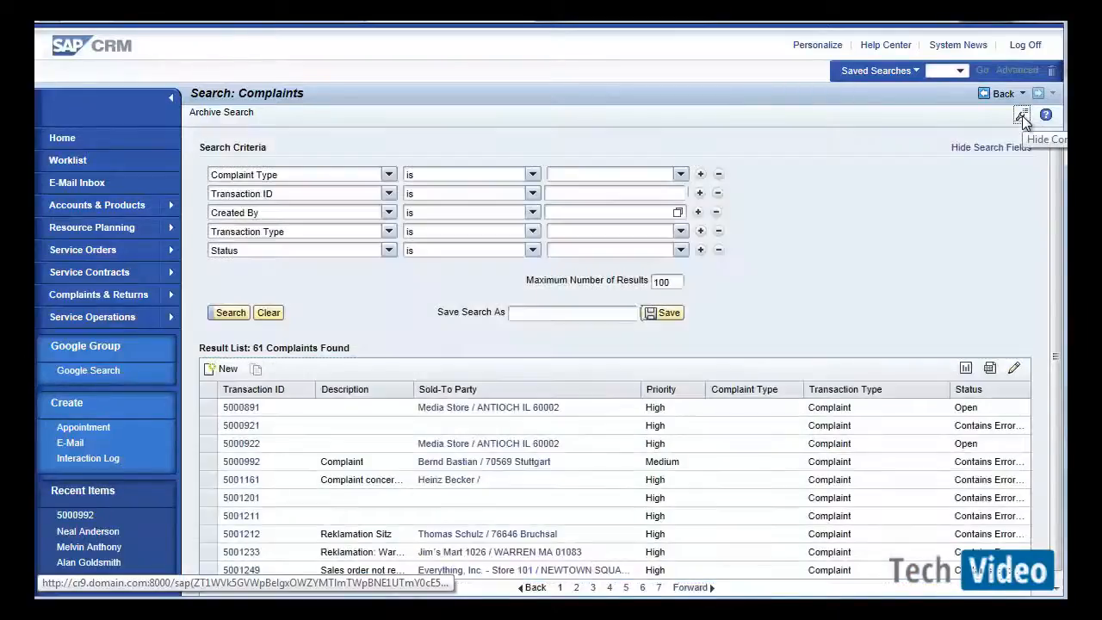
Search for complaints whose Complaint Type is Severe.
{"action": "left_click", "coordinate": [680, 175]}
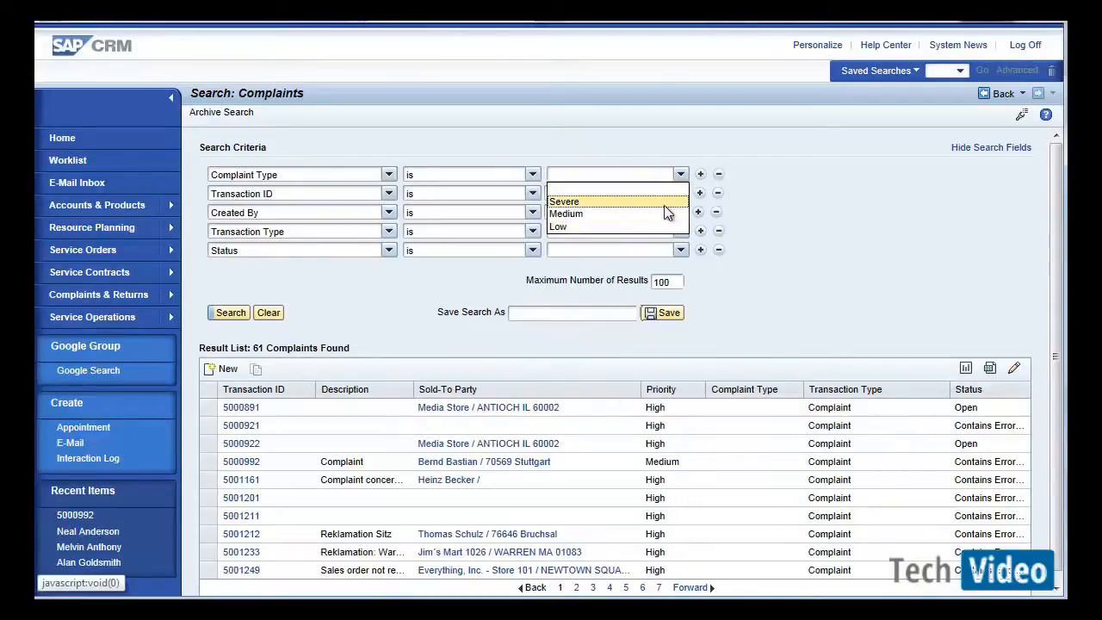
{"action": "left_click", "coordinate": [663, 203]}
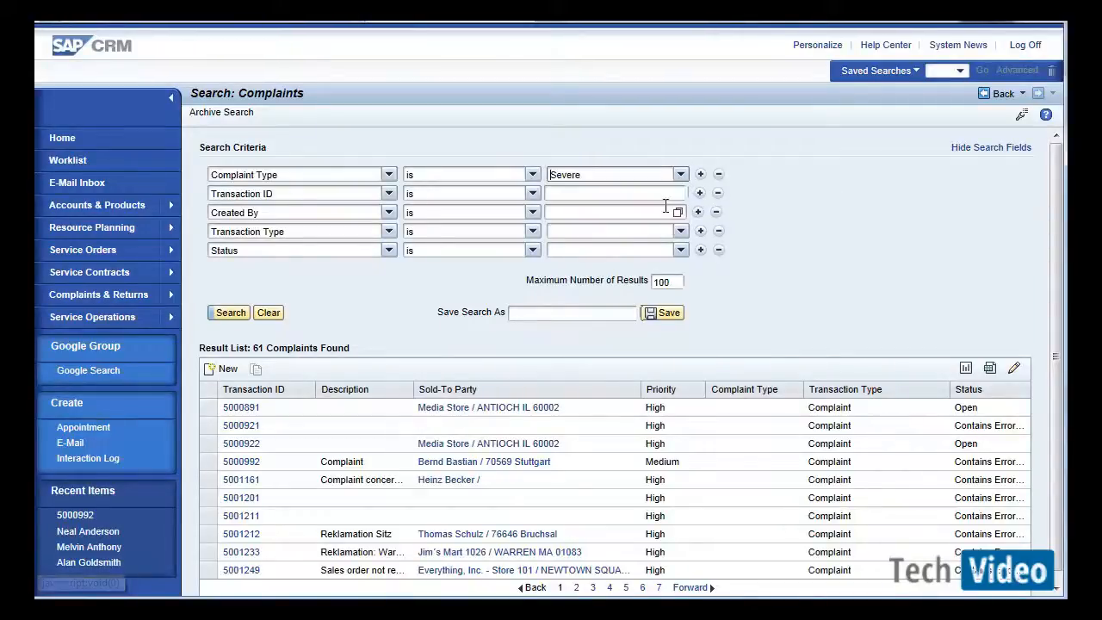
{"action": "left_click", "coordinate": [238, 312]}
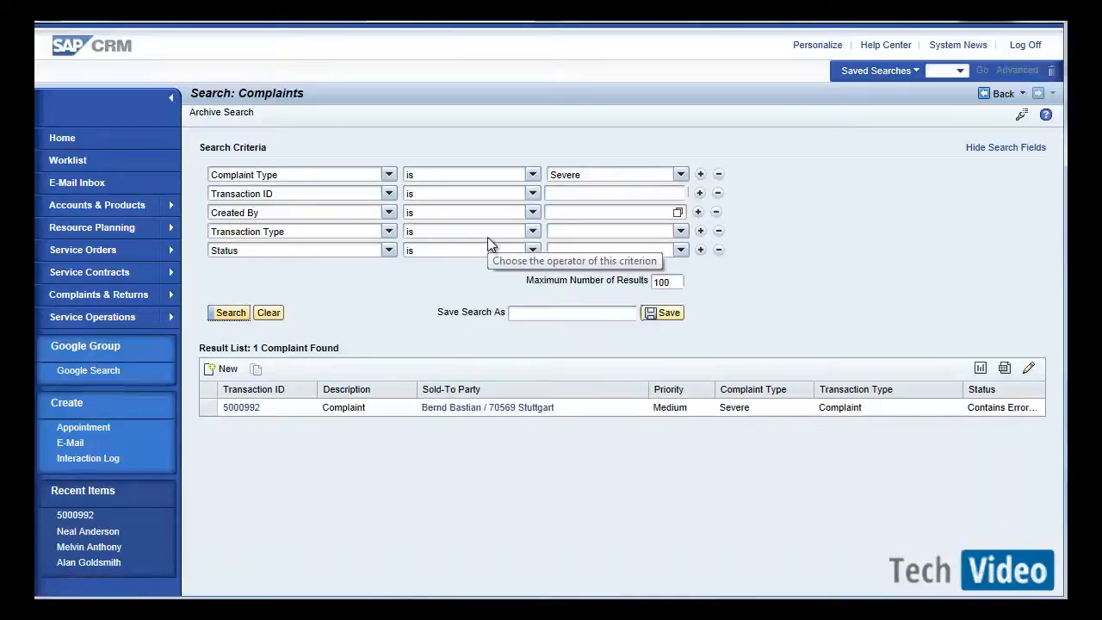
Search for complaints whose Complaint Type is Medium.
{"action": "left_click", "coordinate": [649, 178]}
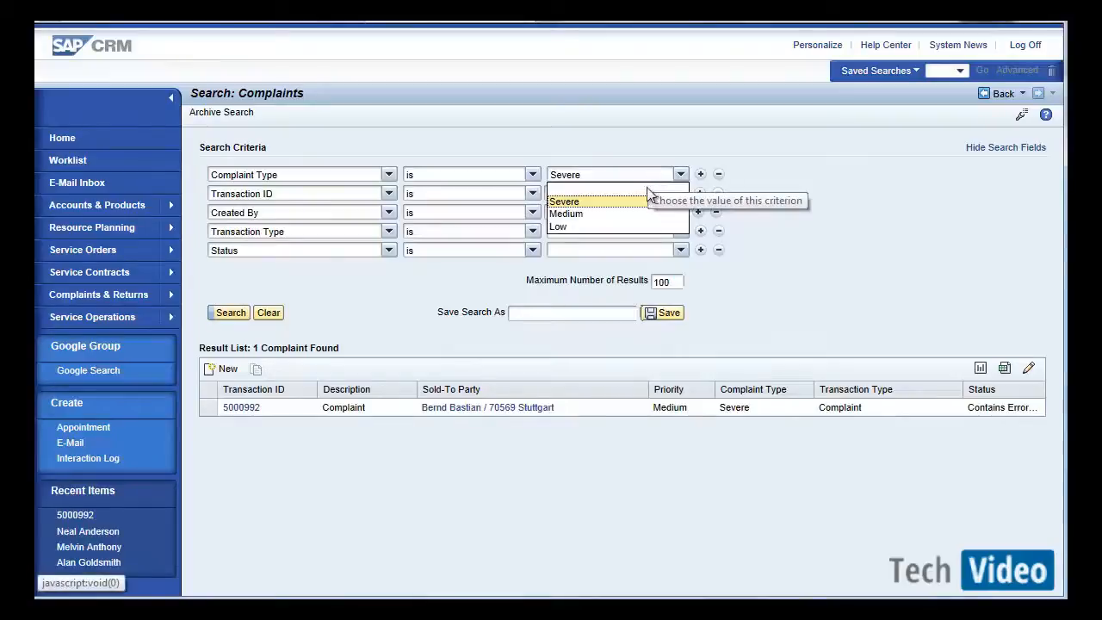
{"action": "left_click", "coordinate": [642, 212]}
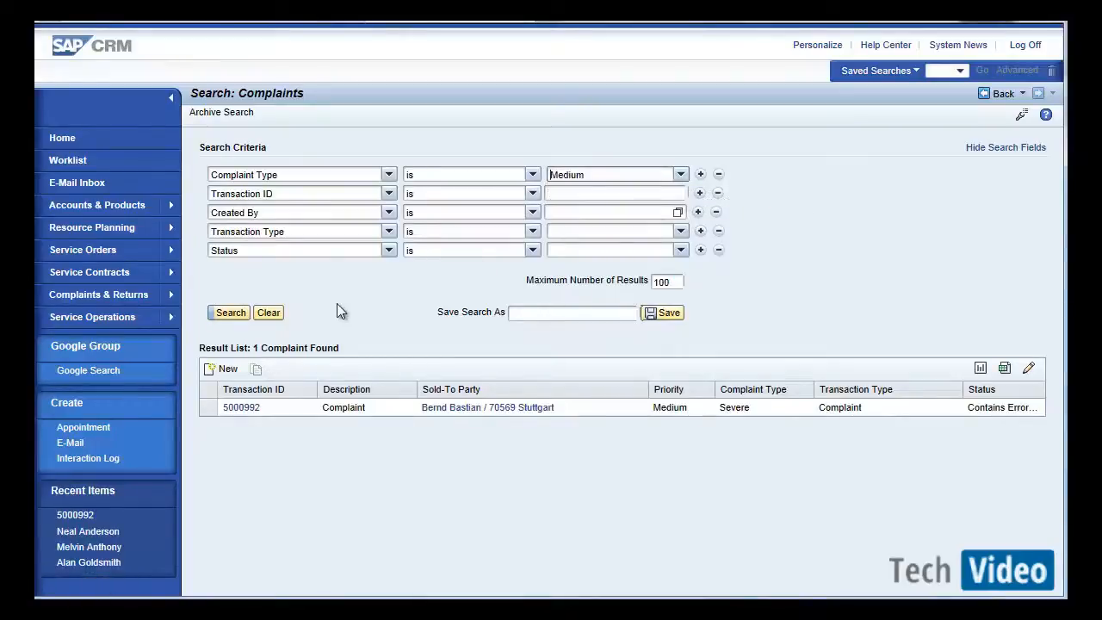
{"action": "left_click", "coordinate": [229, 312]}
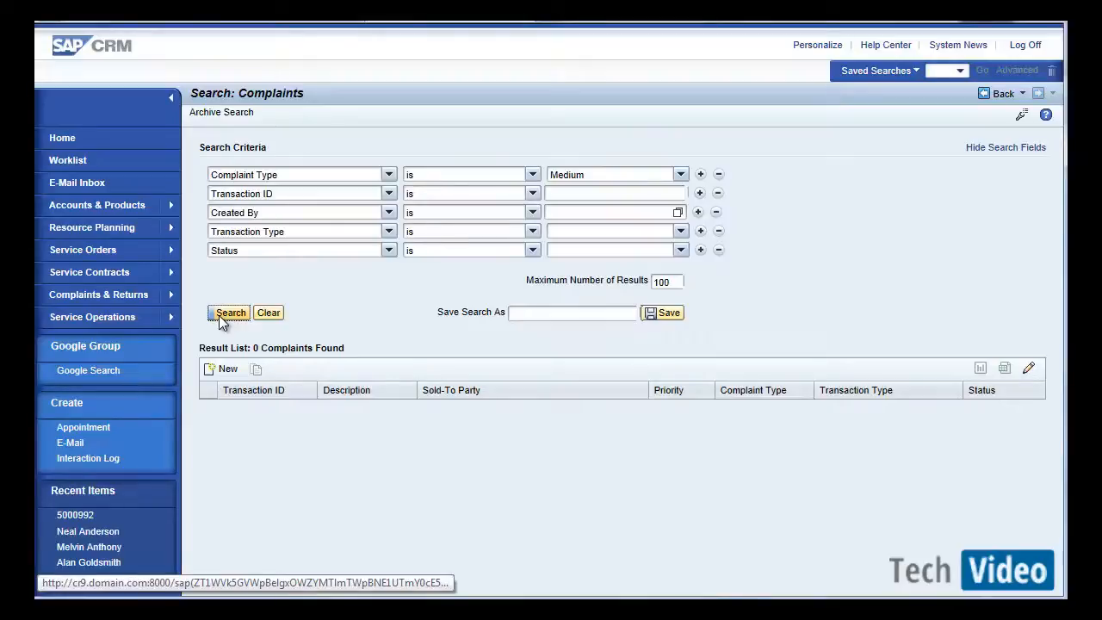
Switch to the AET vs. EEW How-to Guide PDF and read through its functionality and technical comparison tables and recommendations.
{"action": "key", "text": "alt+Tab"}
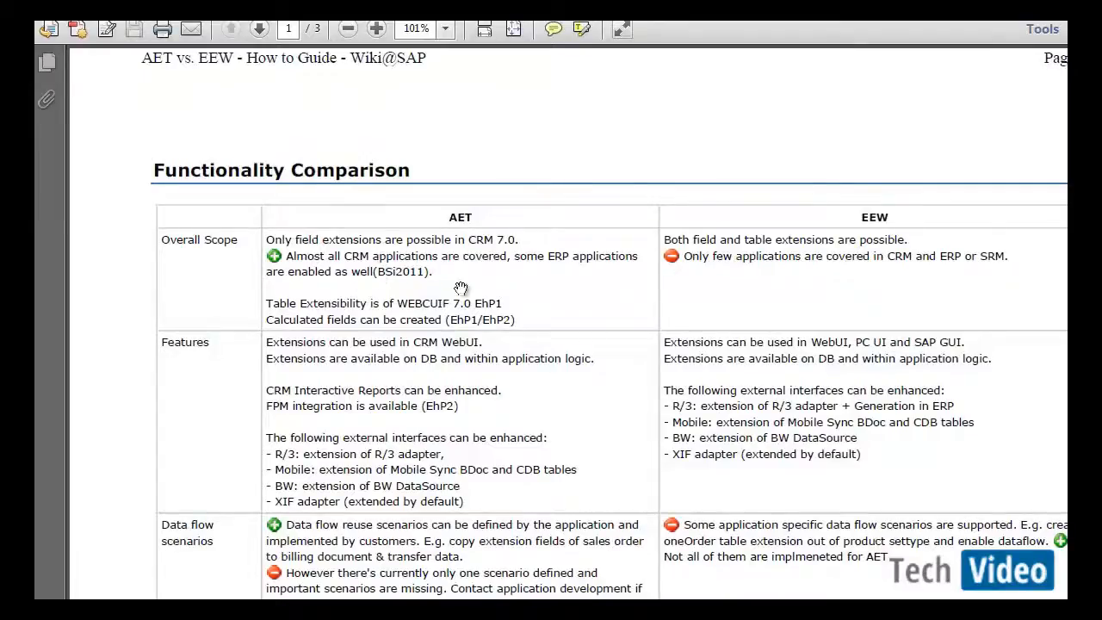
{"action": "scroll", "coordinate": [562, 213], "scroll_direction": "down", "scroll_amount": 3}
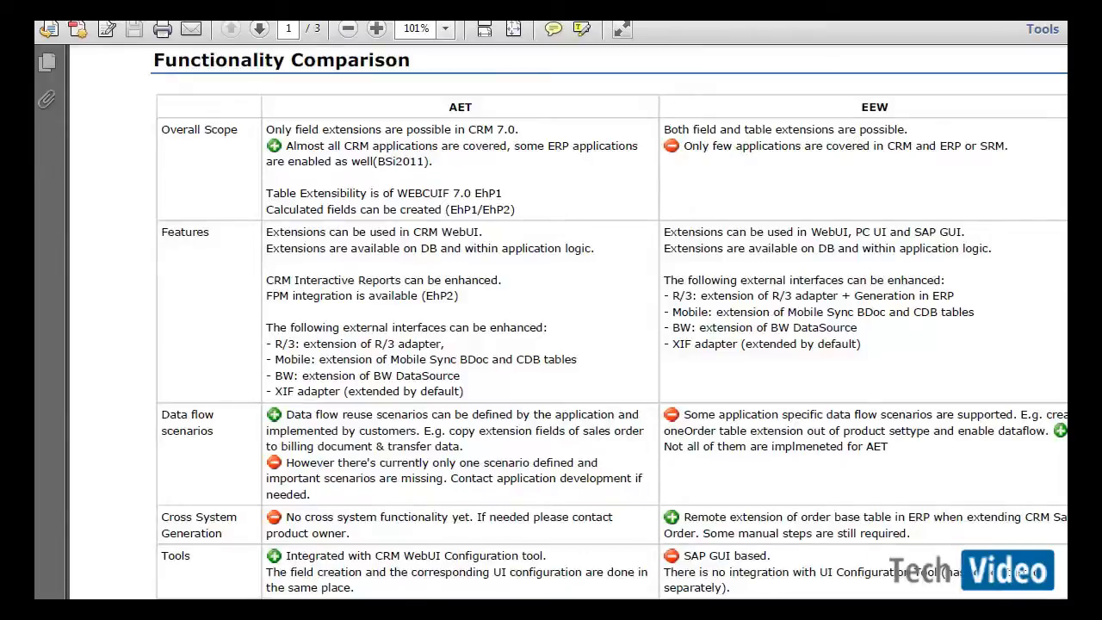
{"action": "scroll", "coordinate": [361, 157], "scroll_direction": "down", "scroll_amount": 3}
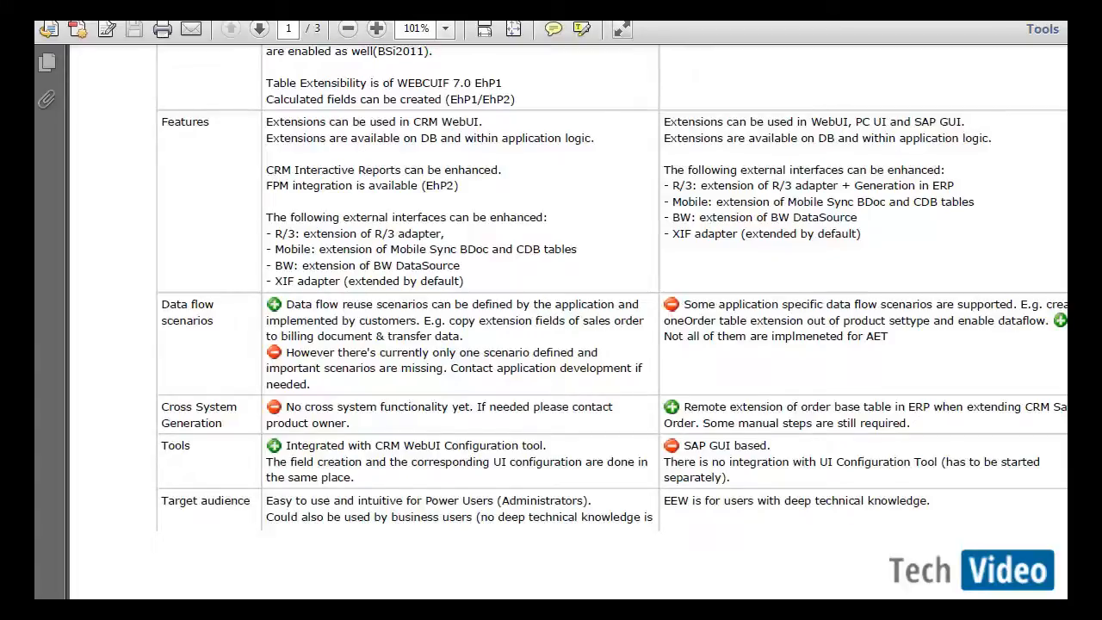
{"action": "scroll", "coordinate": [603, 318], "scroll_direction": "down", "scroll_amount": 1}
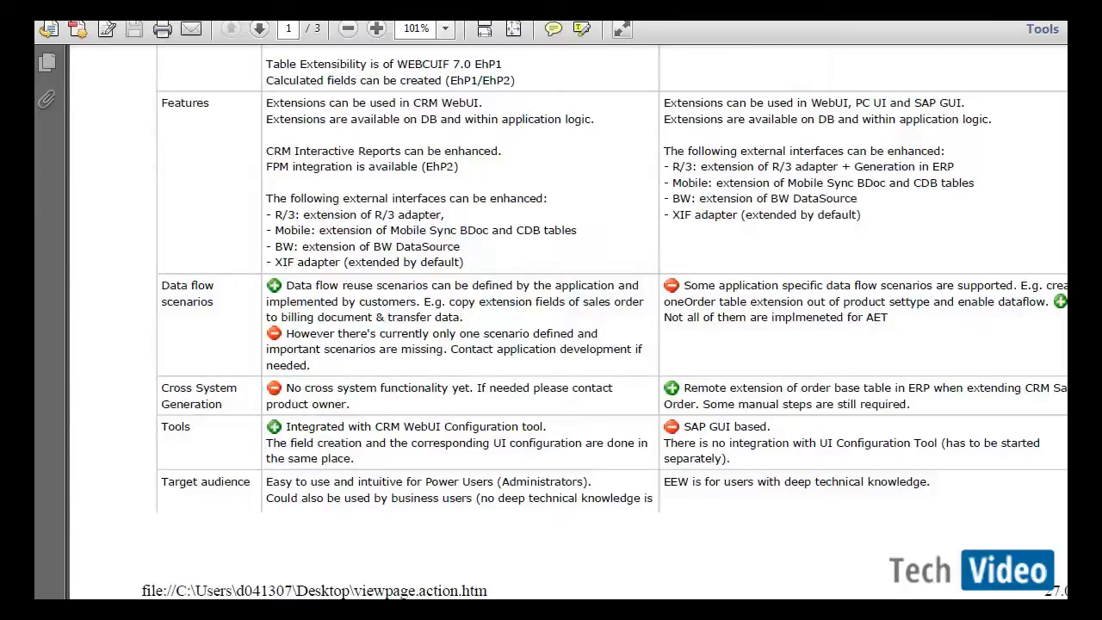
{"action": "key", "text": "Page_Down"}
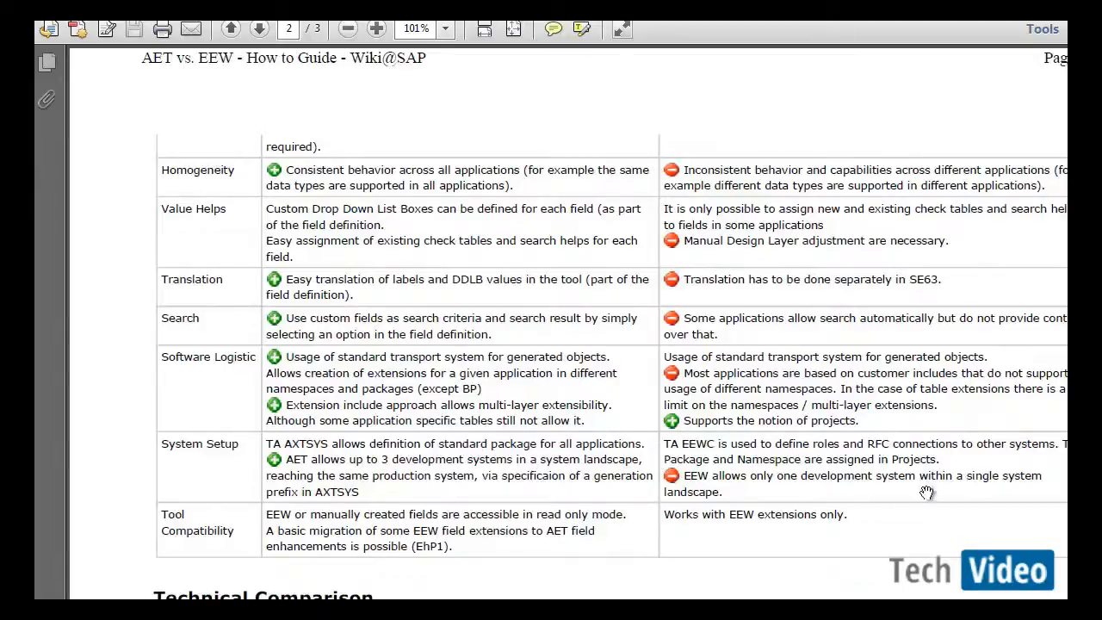
{"action": "scroll", "coordinate": [568, 322], "scroll_direction": "down", "scroll_amount": 4}
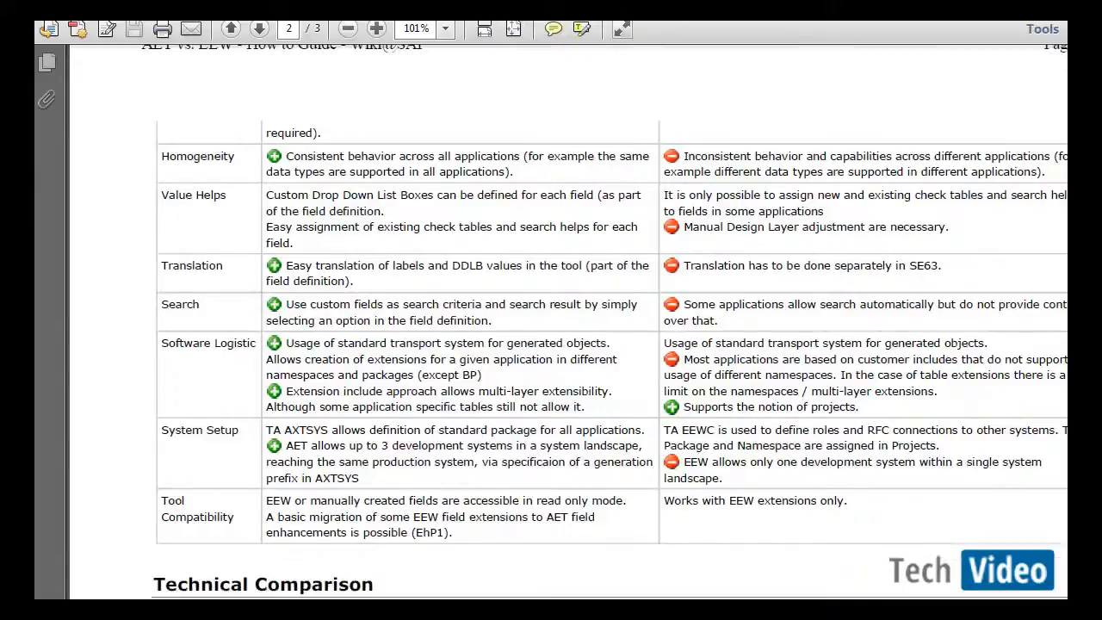
{"action": "scroll", "coordinate": [568, 322], "scroll_direction": "down", "scroll_amount": 2}
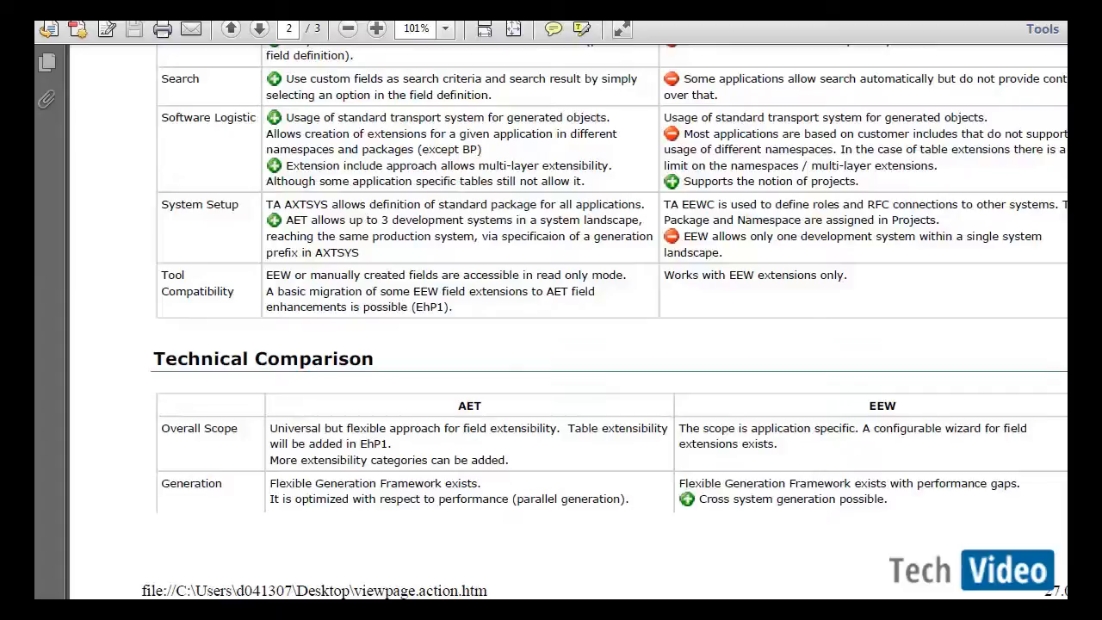
{"action": "scroll", "coordinate": [568, 319], "scroll_direction": "down", "scroll_amount": 3}
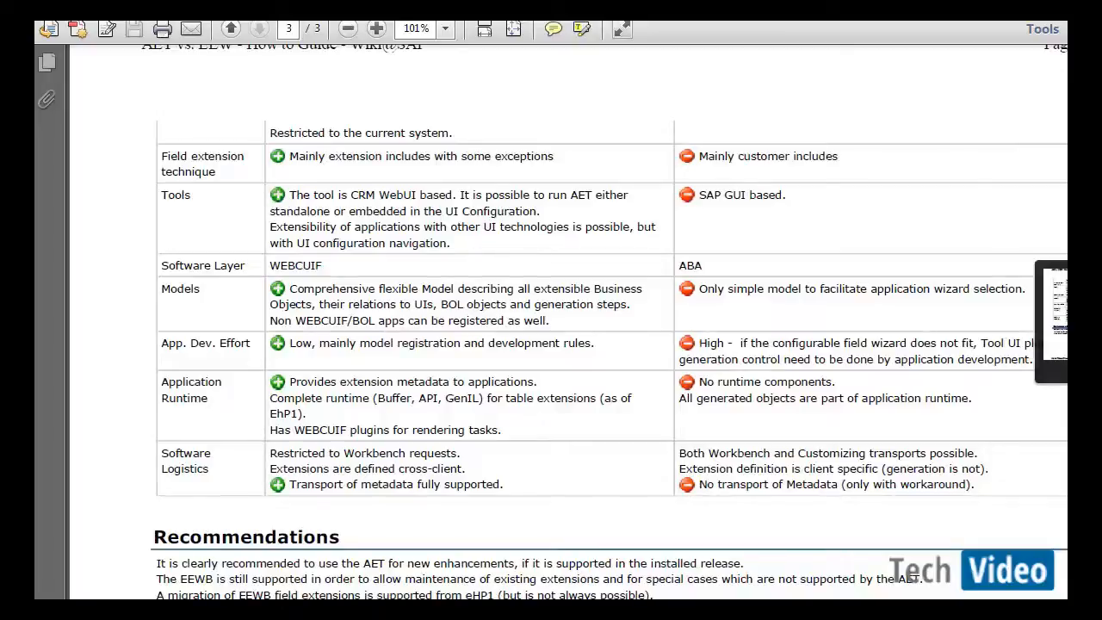
{"action": "scroll", "coordinate": [608, 356], "scroll_direction": "down", "scroll_amount": 1}
{"action": "scroll", "coordinate": [370, 154], "scroll_direction": "down", "scroll_amount": 1}
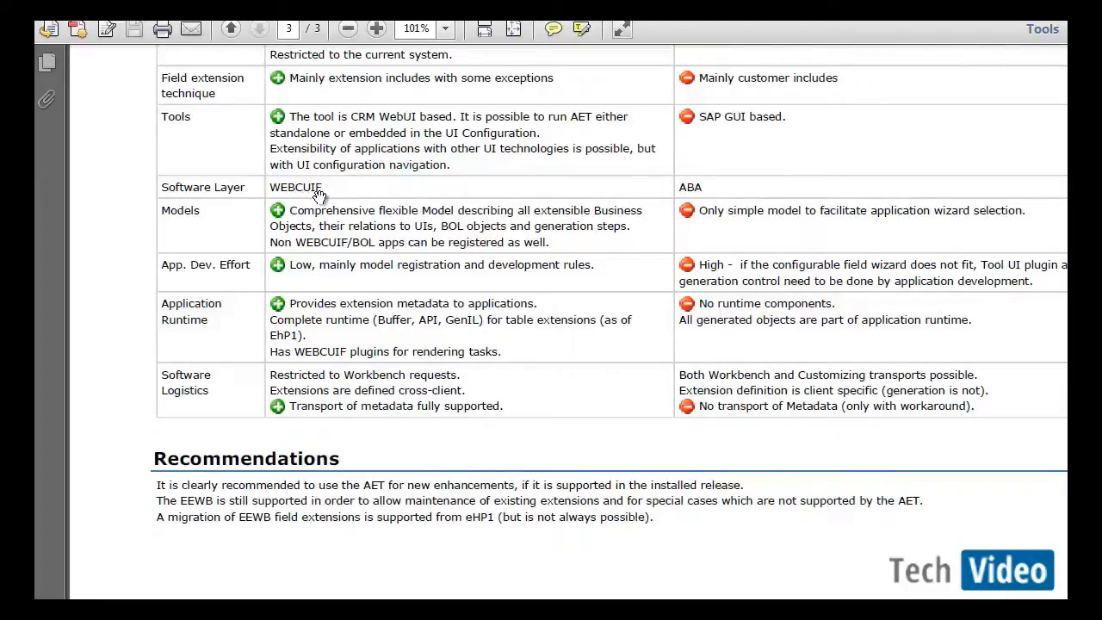
{"action": "scroll", "coordinate": [559, 389], "scroll_direction": "down", "scroll_amount": 3}
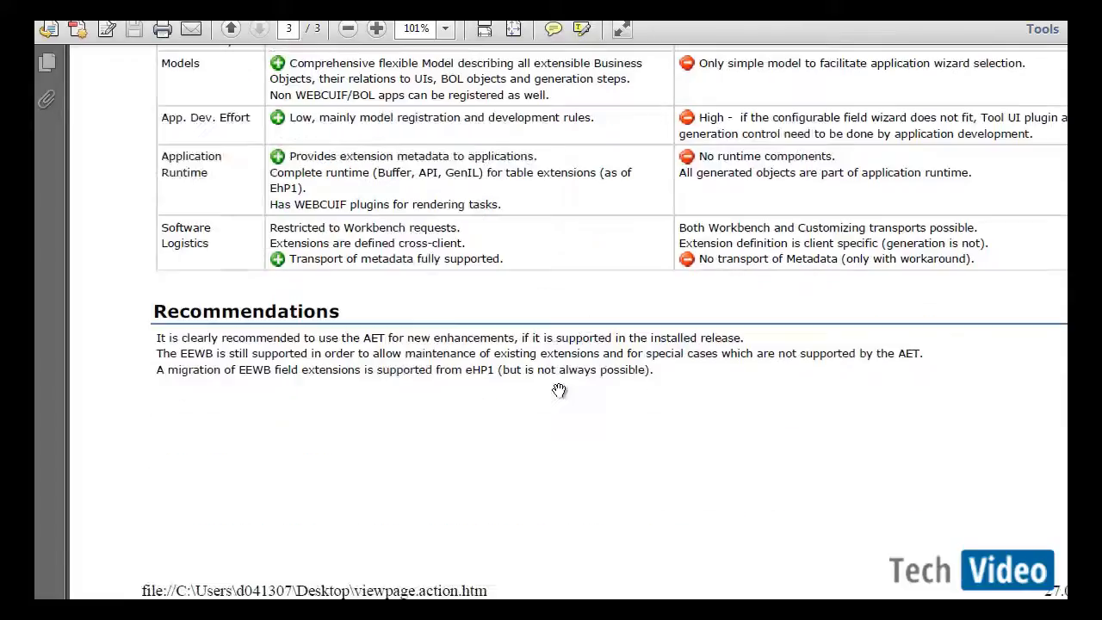